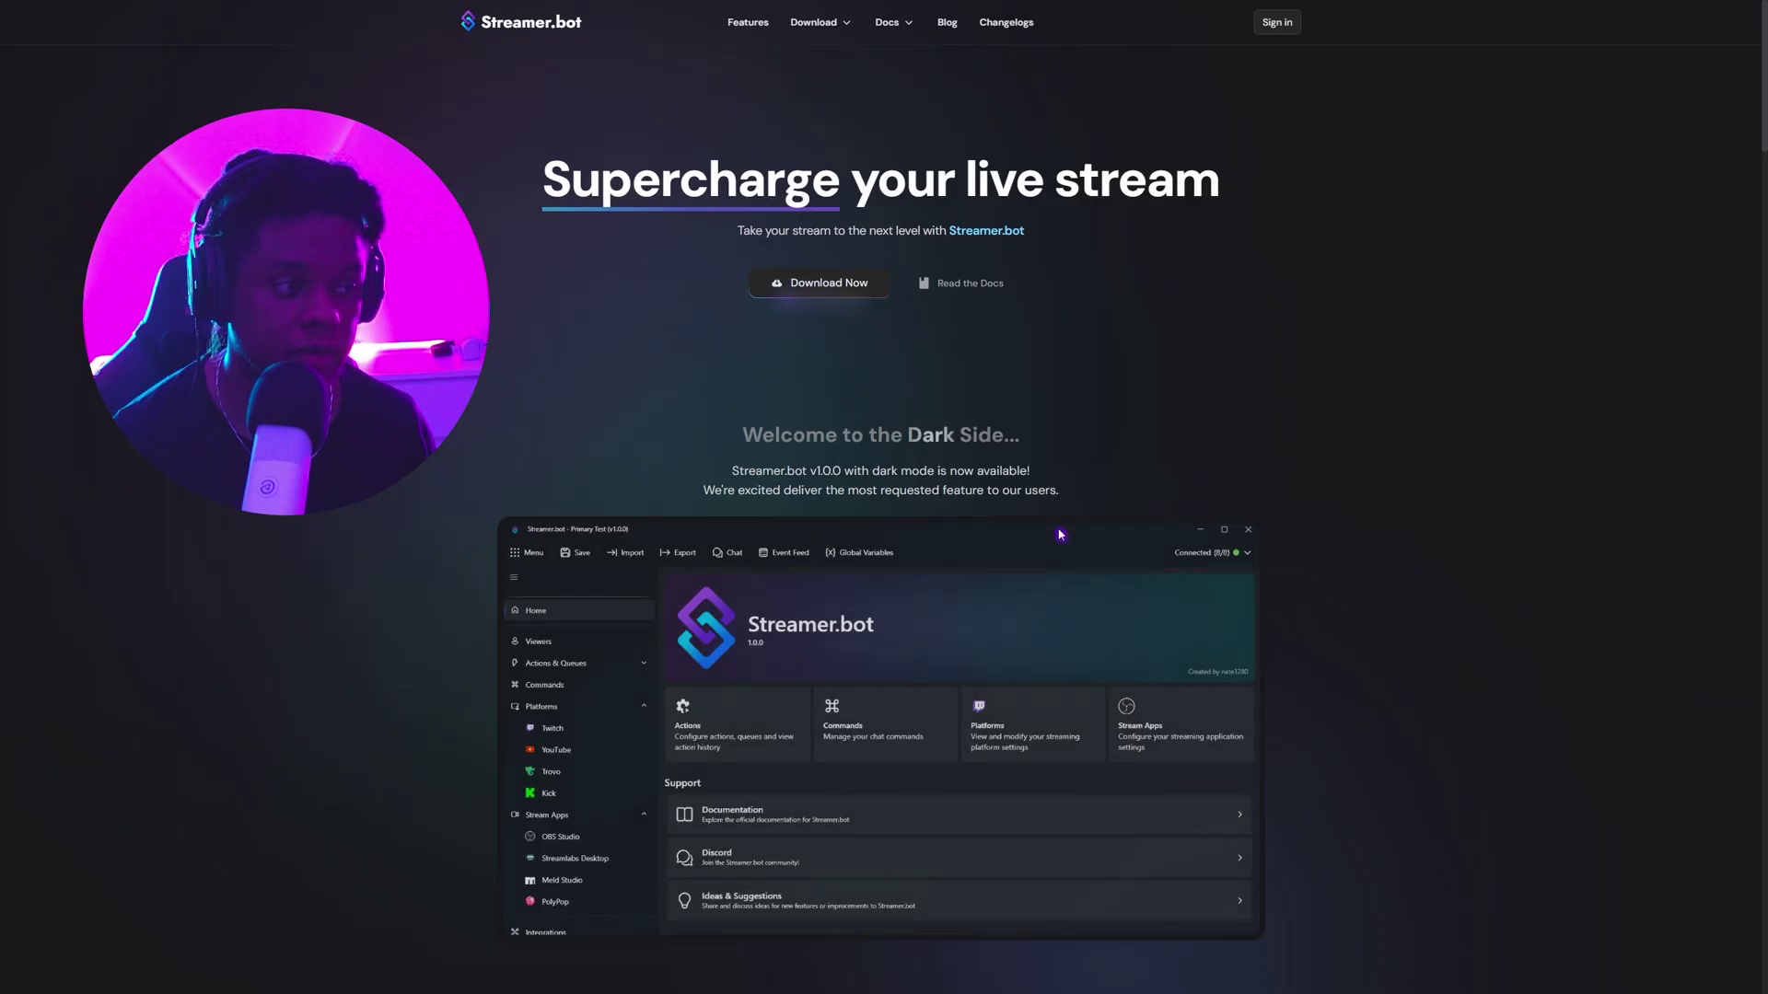
- Open the Streamer.bot download page and extract Streamer.bot-x64-1.0.1.zip into its default folder in NEW DOWNLOADS
{"action": "left_click", "coordinate": [825, 293]}
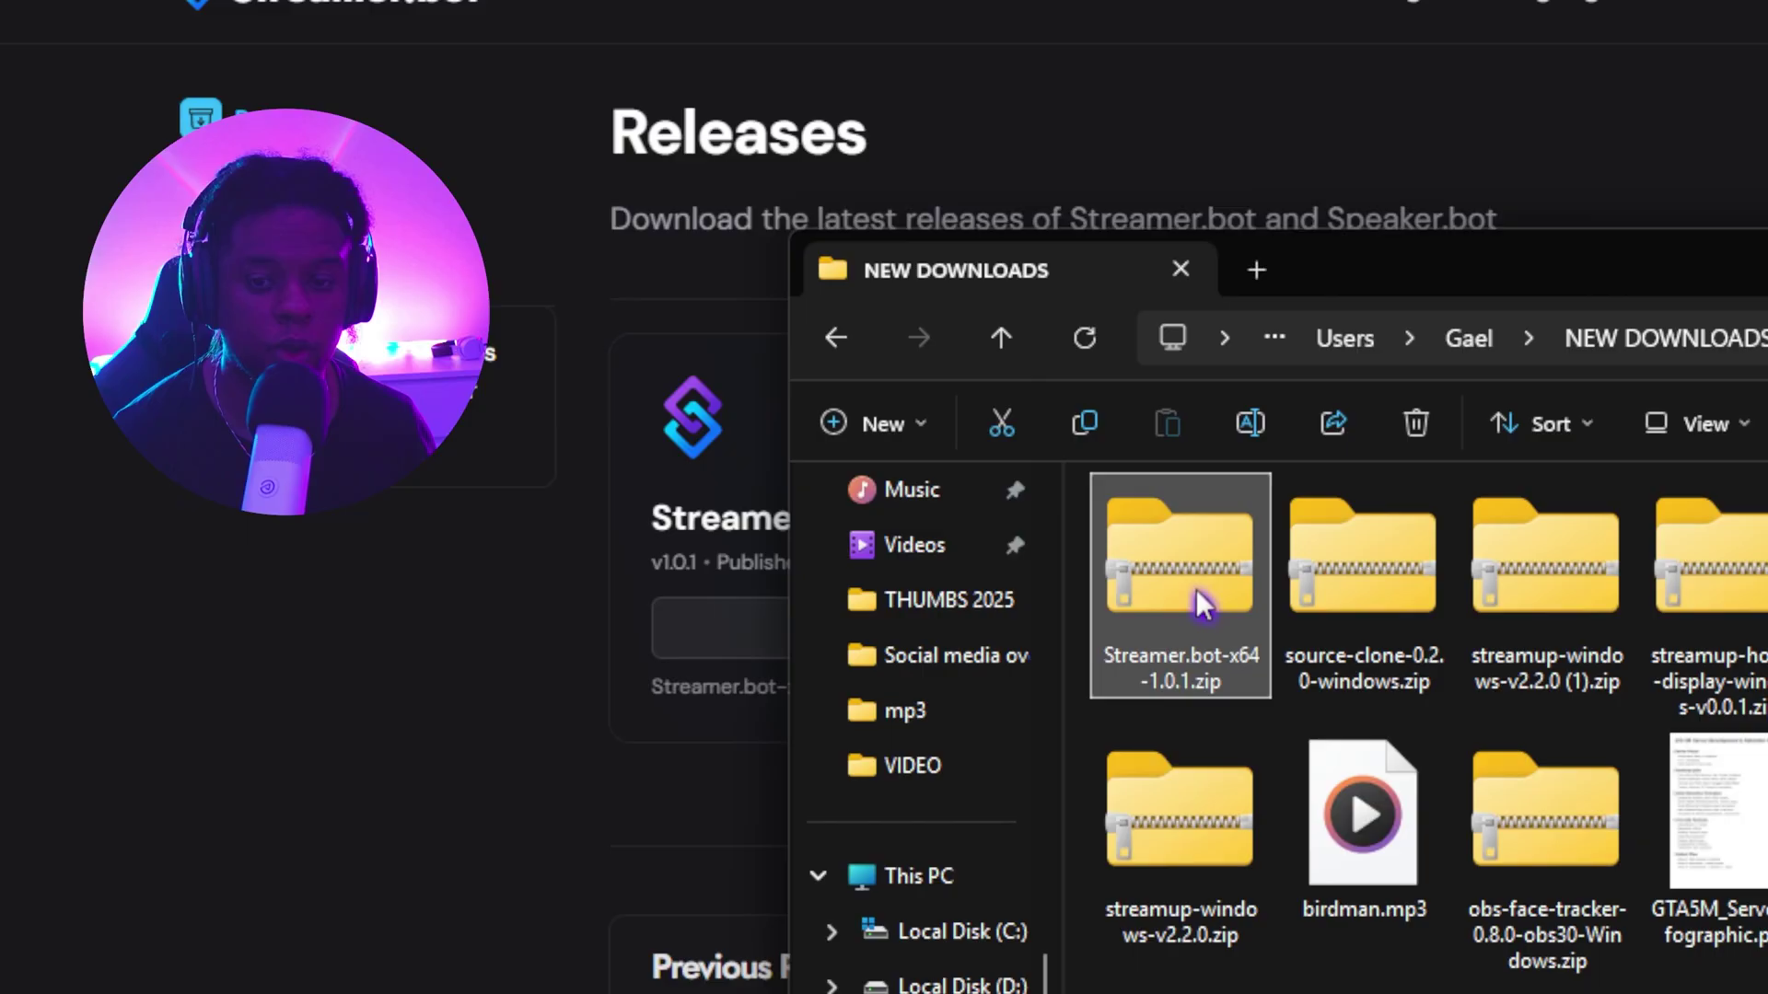
{"action": "right_click", "coordinate": [1191, 575]}
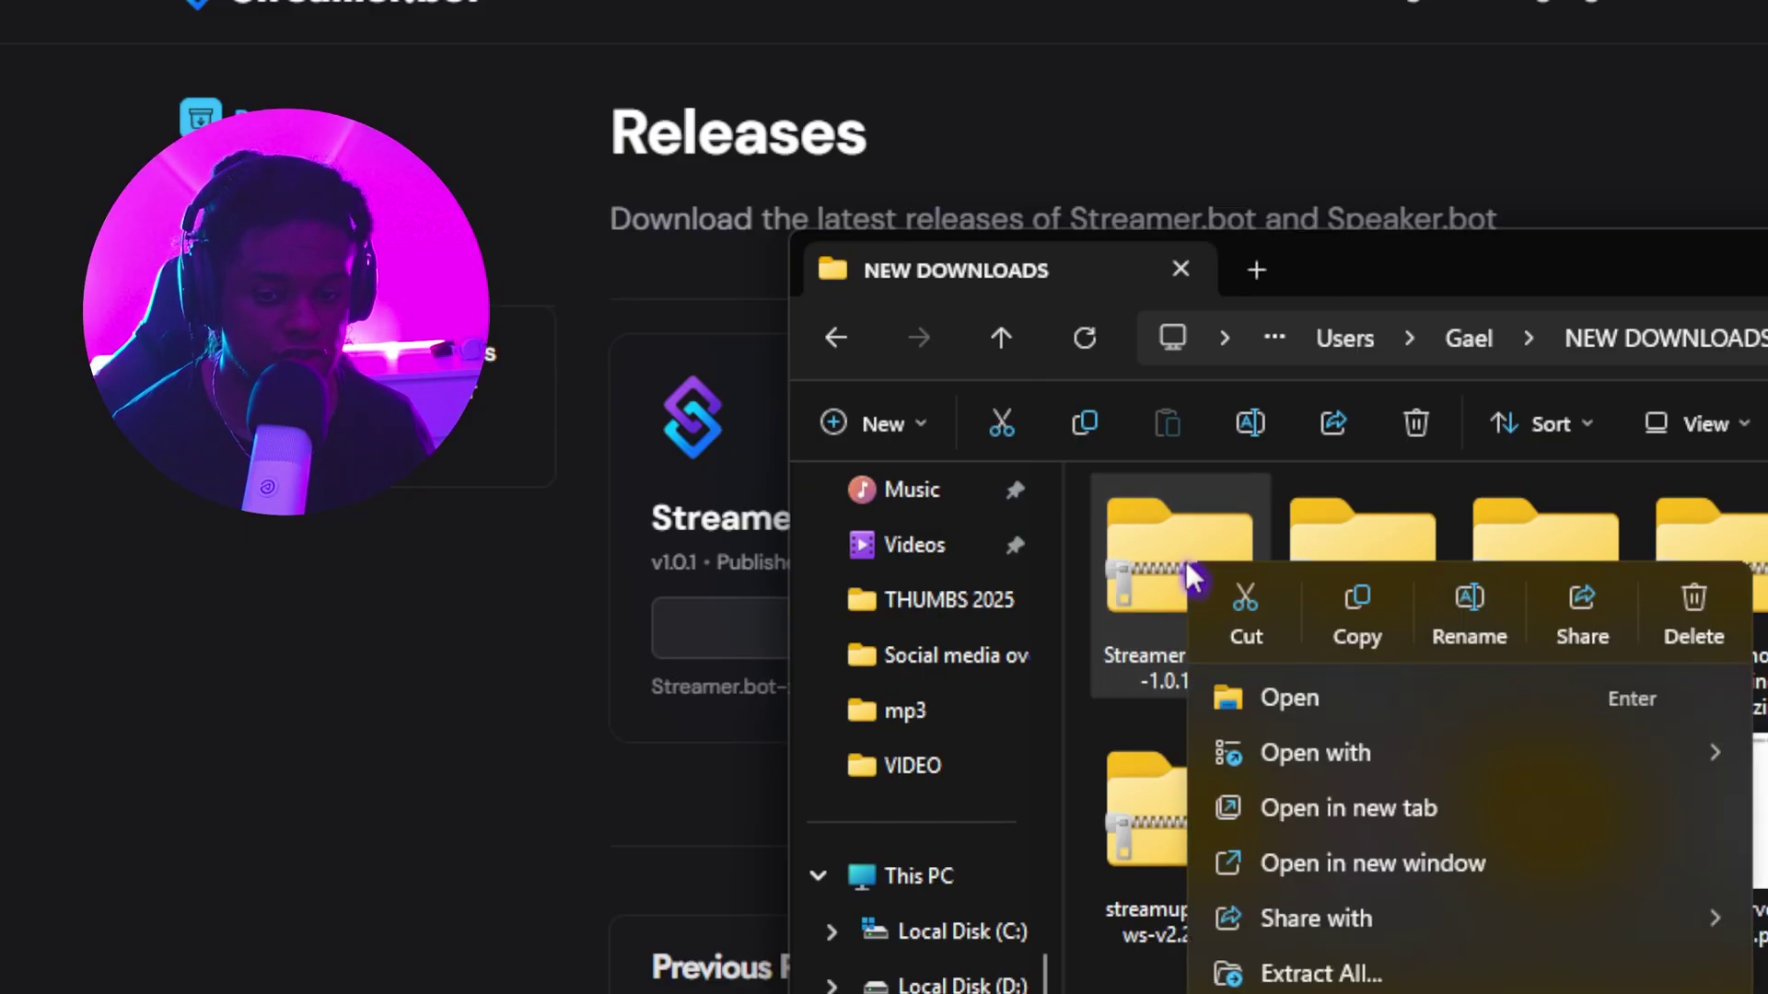
{"action": "left_click", "coordinate": [1445, 977]}
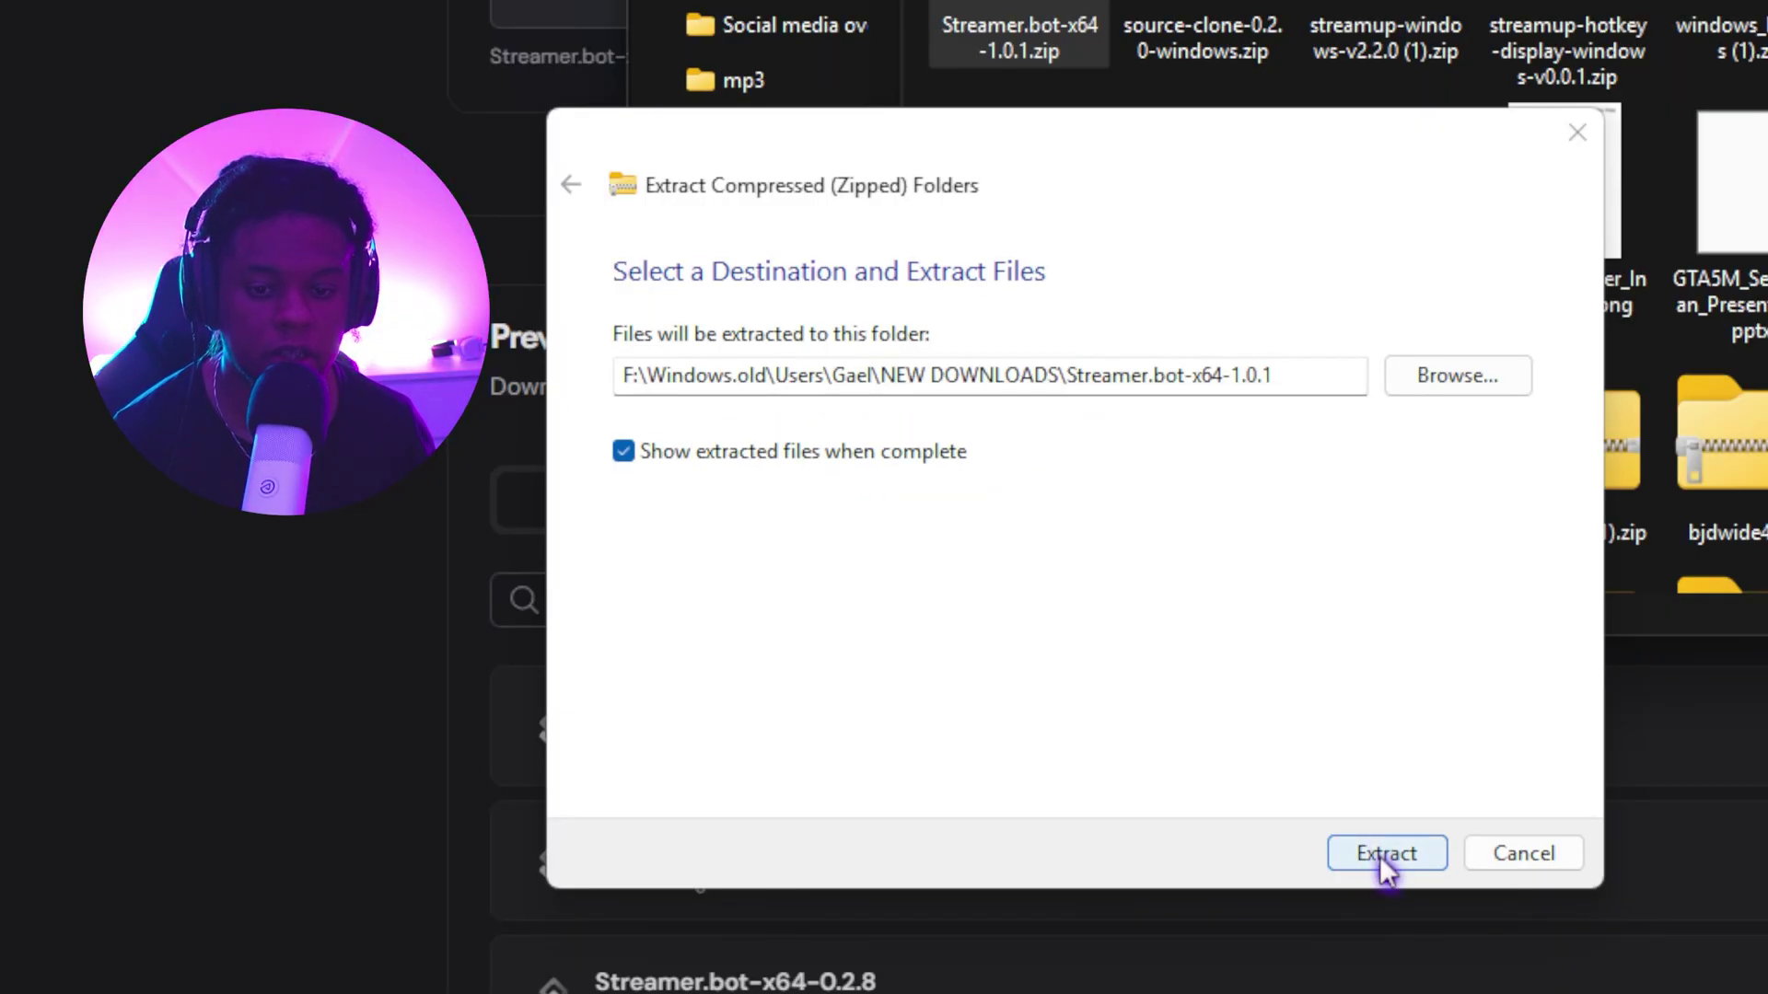
{"action": "left_click", "coordinate": [1379, 854]}
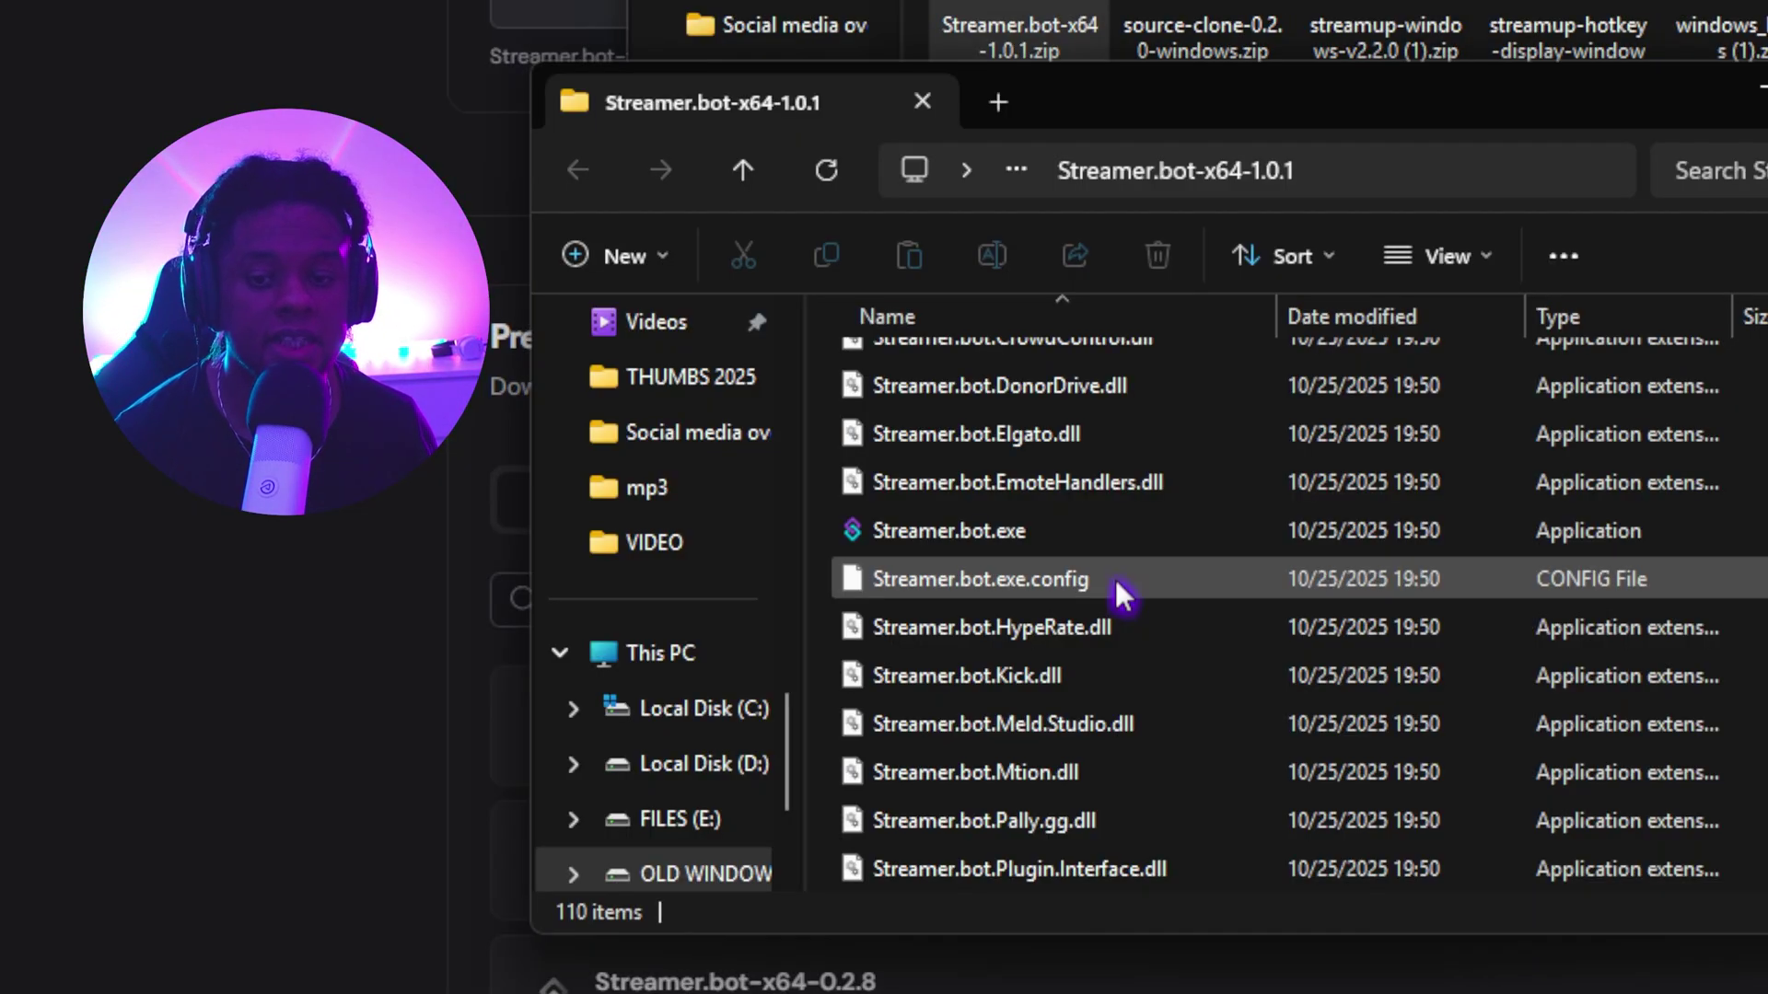
- Check the options of Streamer.bot.exe in the extracted folder and launch Streamer.bot from its Start pin
{"action": "right_click", "coordinate": [984, 529]}
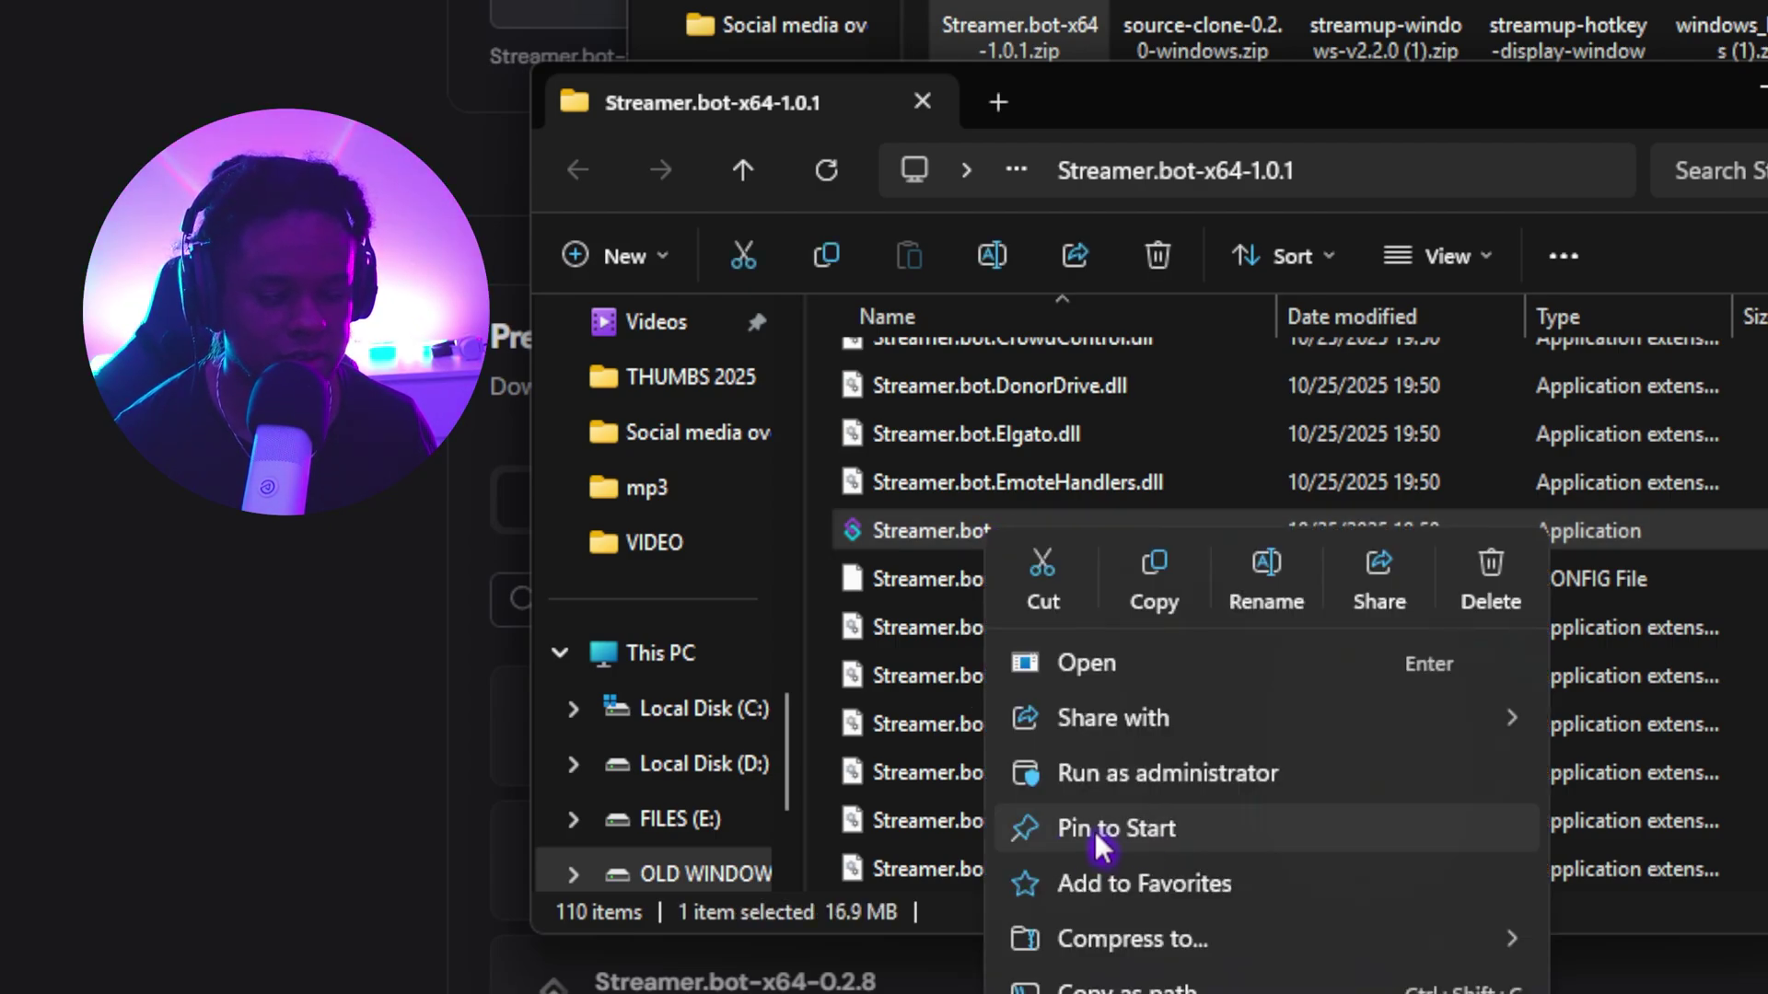
{"action": "key", "text": "Escape"}
{"action": "key", "text": "super"}
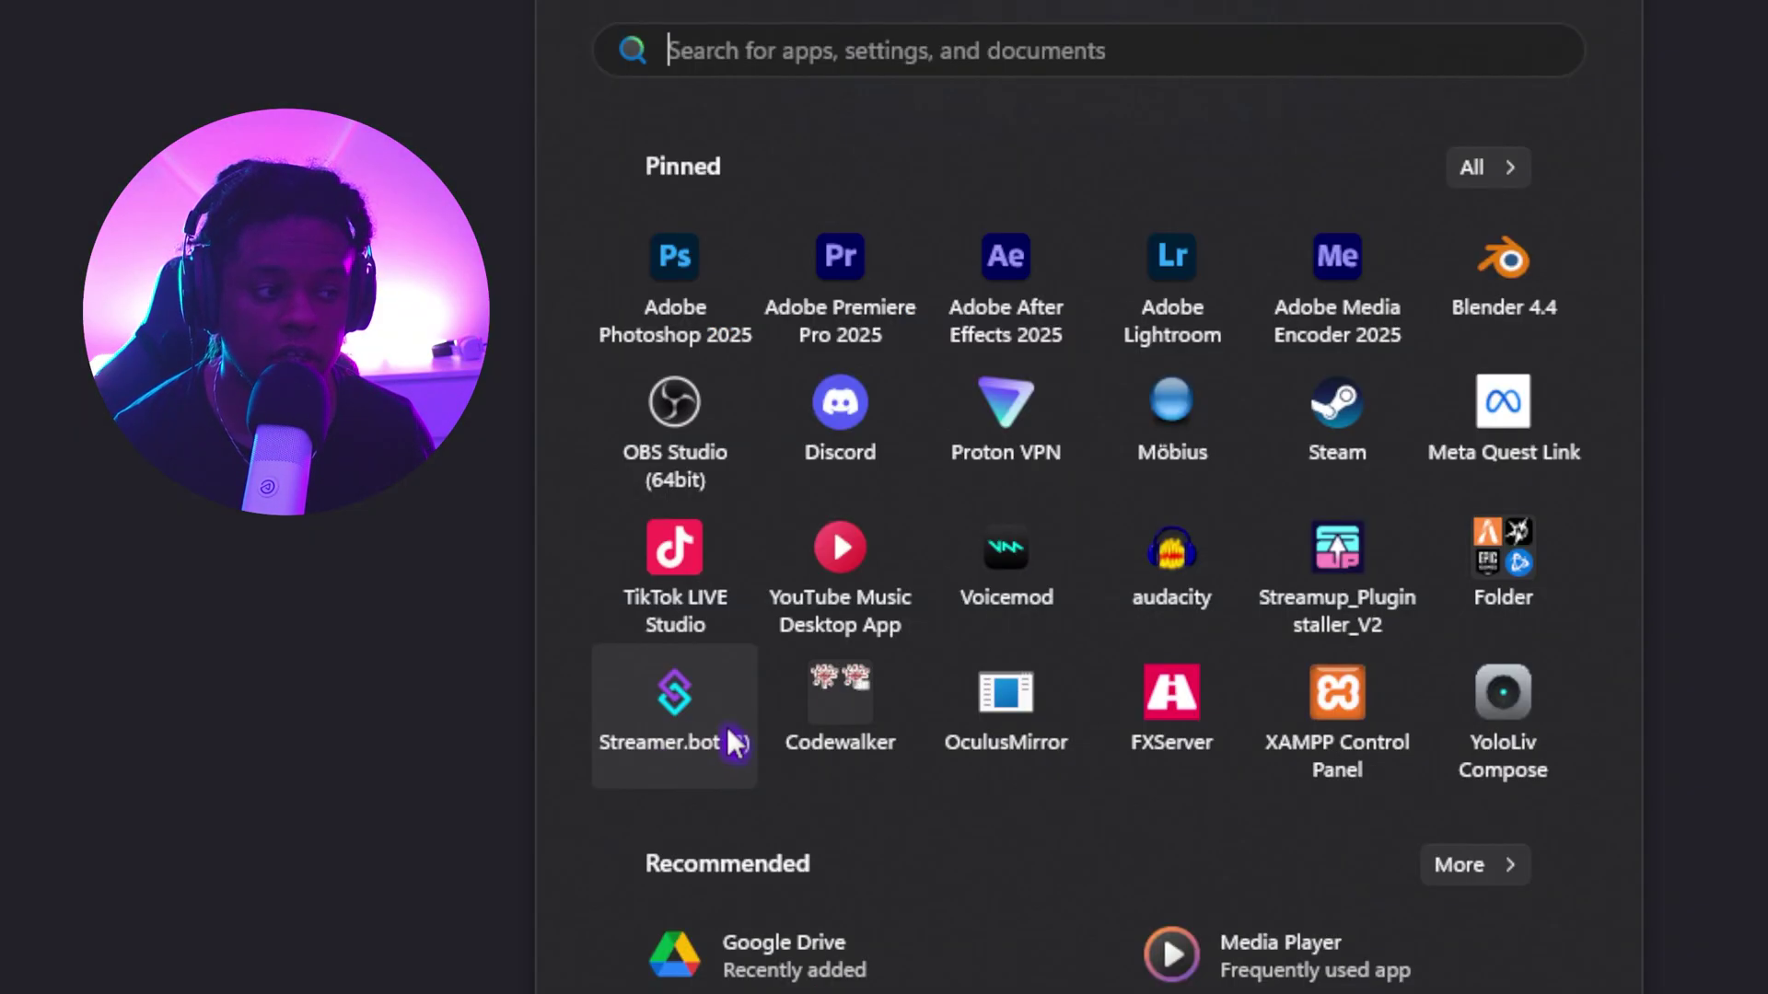
{"action": "left_click", "coordinate": [648, 763]}
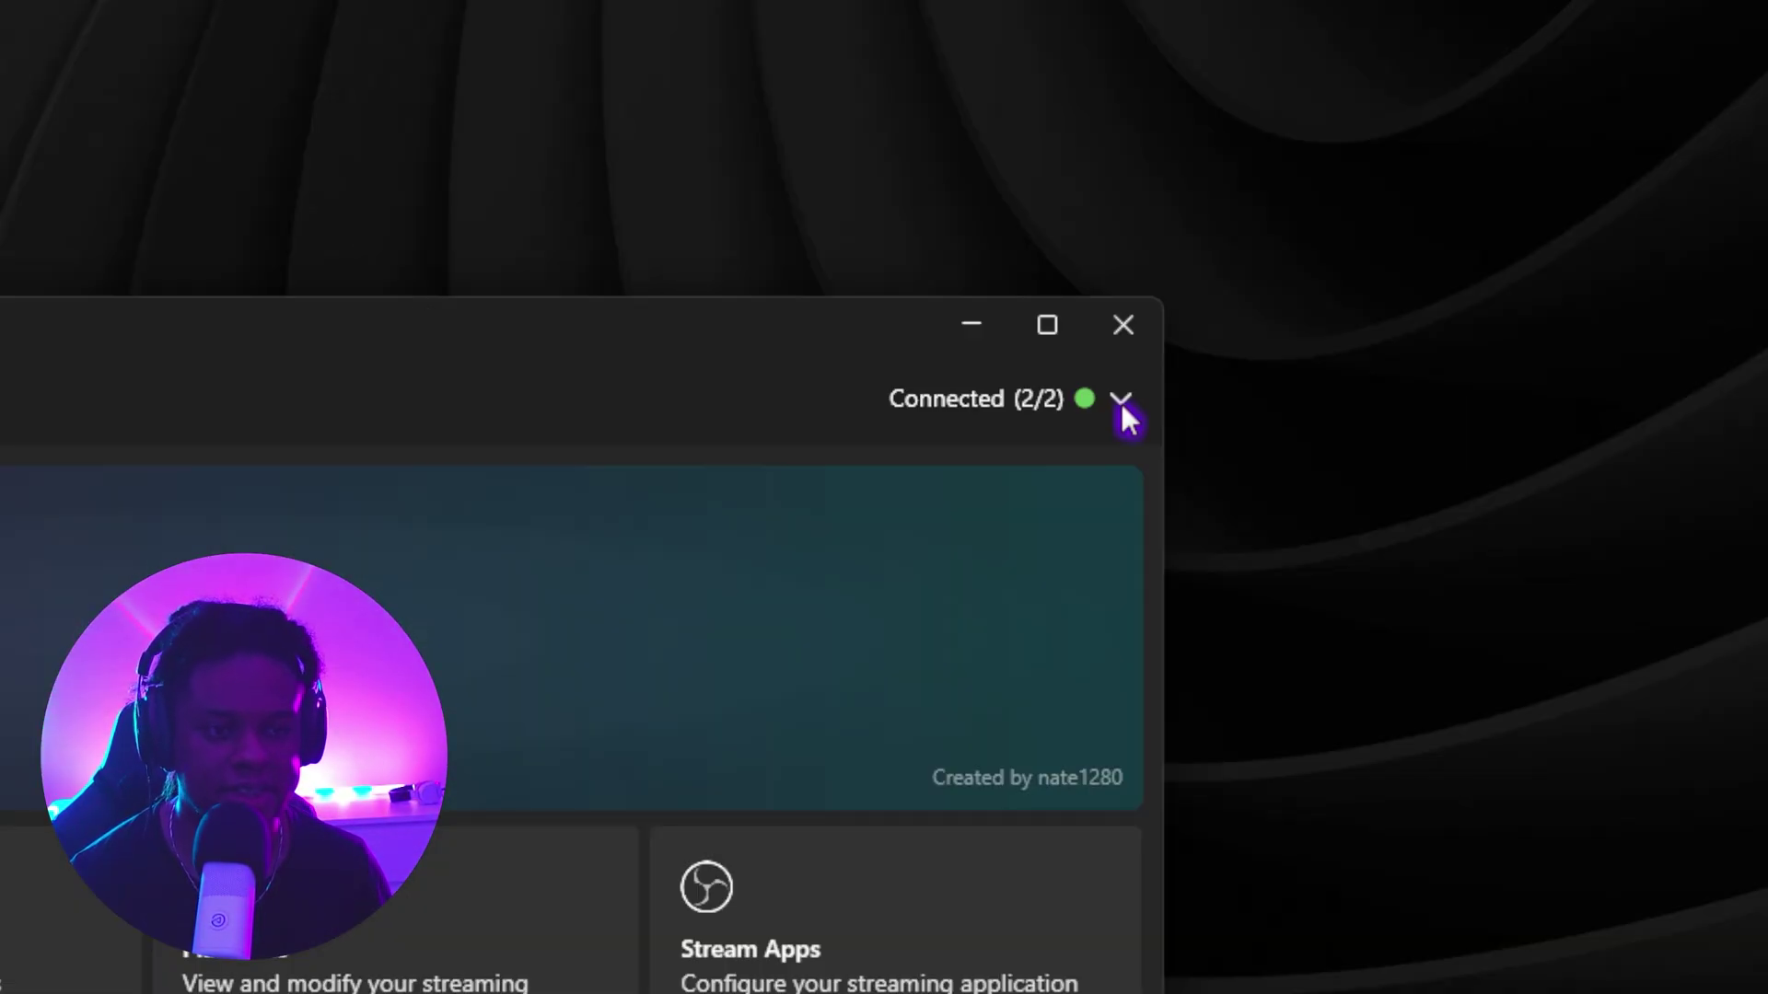
- Review the connection status entries for Twitch (Broadcaster) and OBS Studio
{"action": "left_click", "coordinate": [1122, 402]}
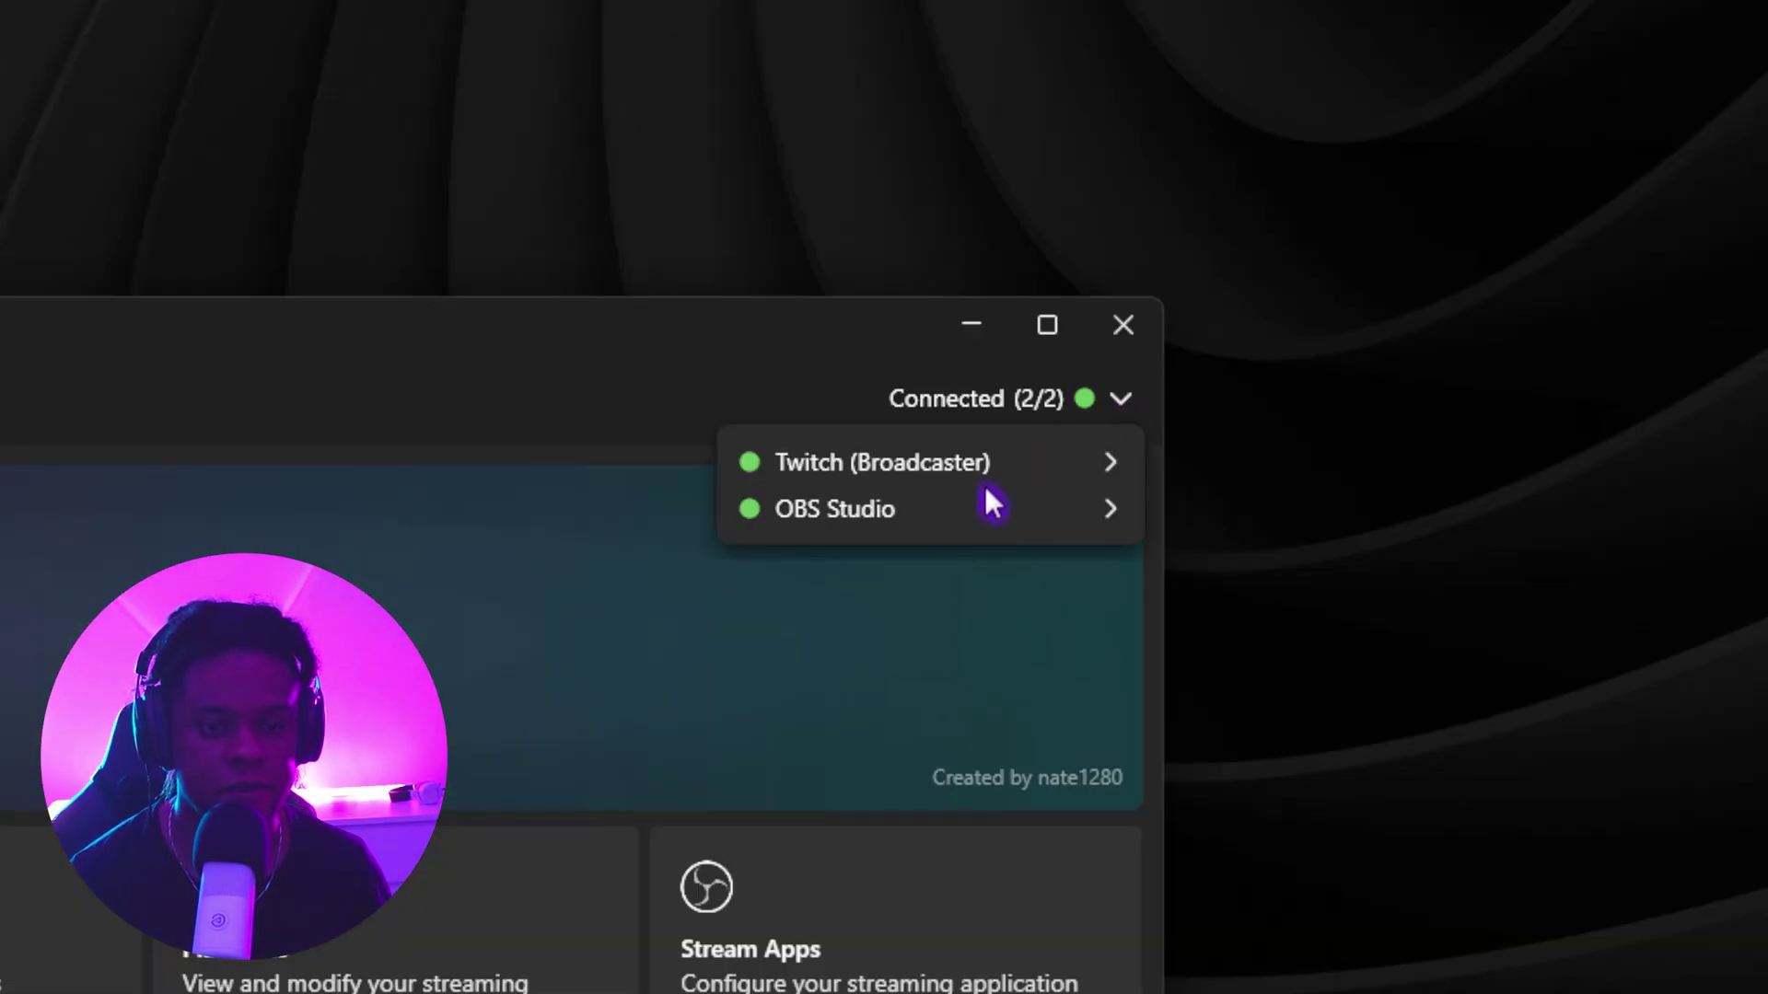
{"action": "left_click", "coordinate": [889, 512]}
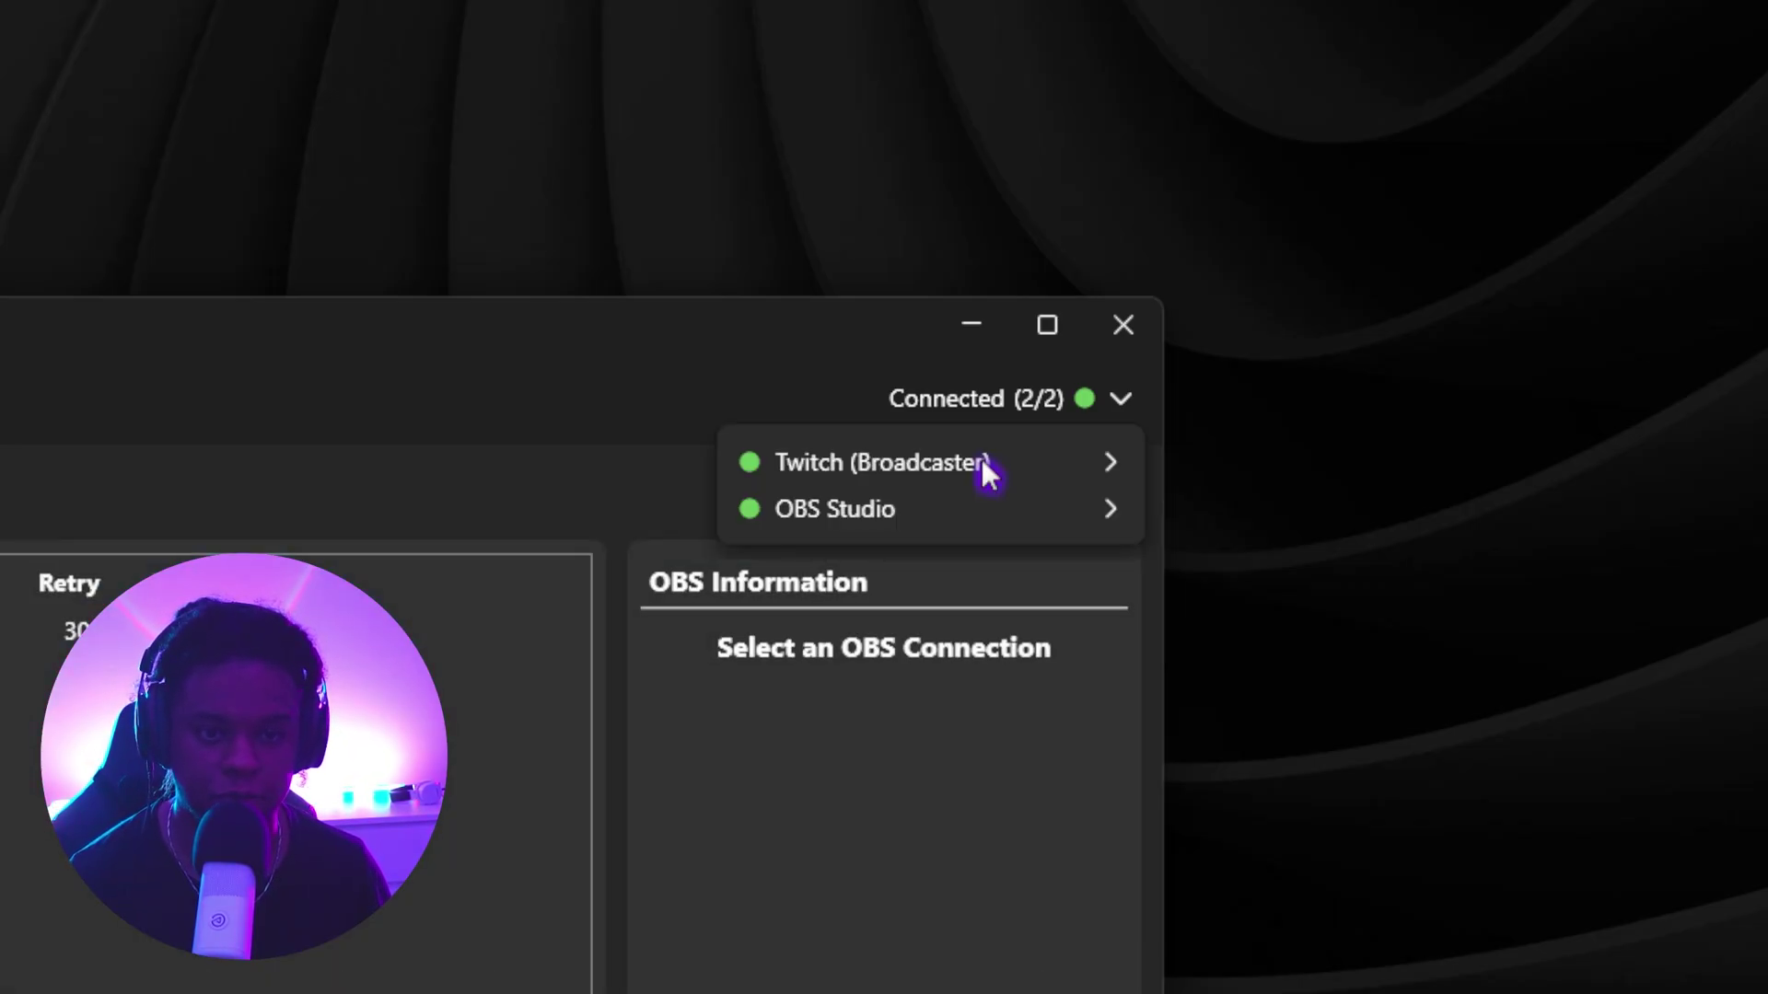
{"action": "left_click", "coordinate": [982, 460]}
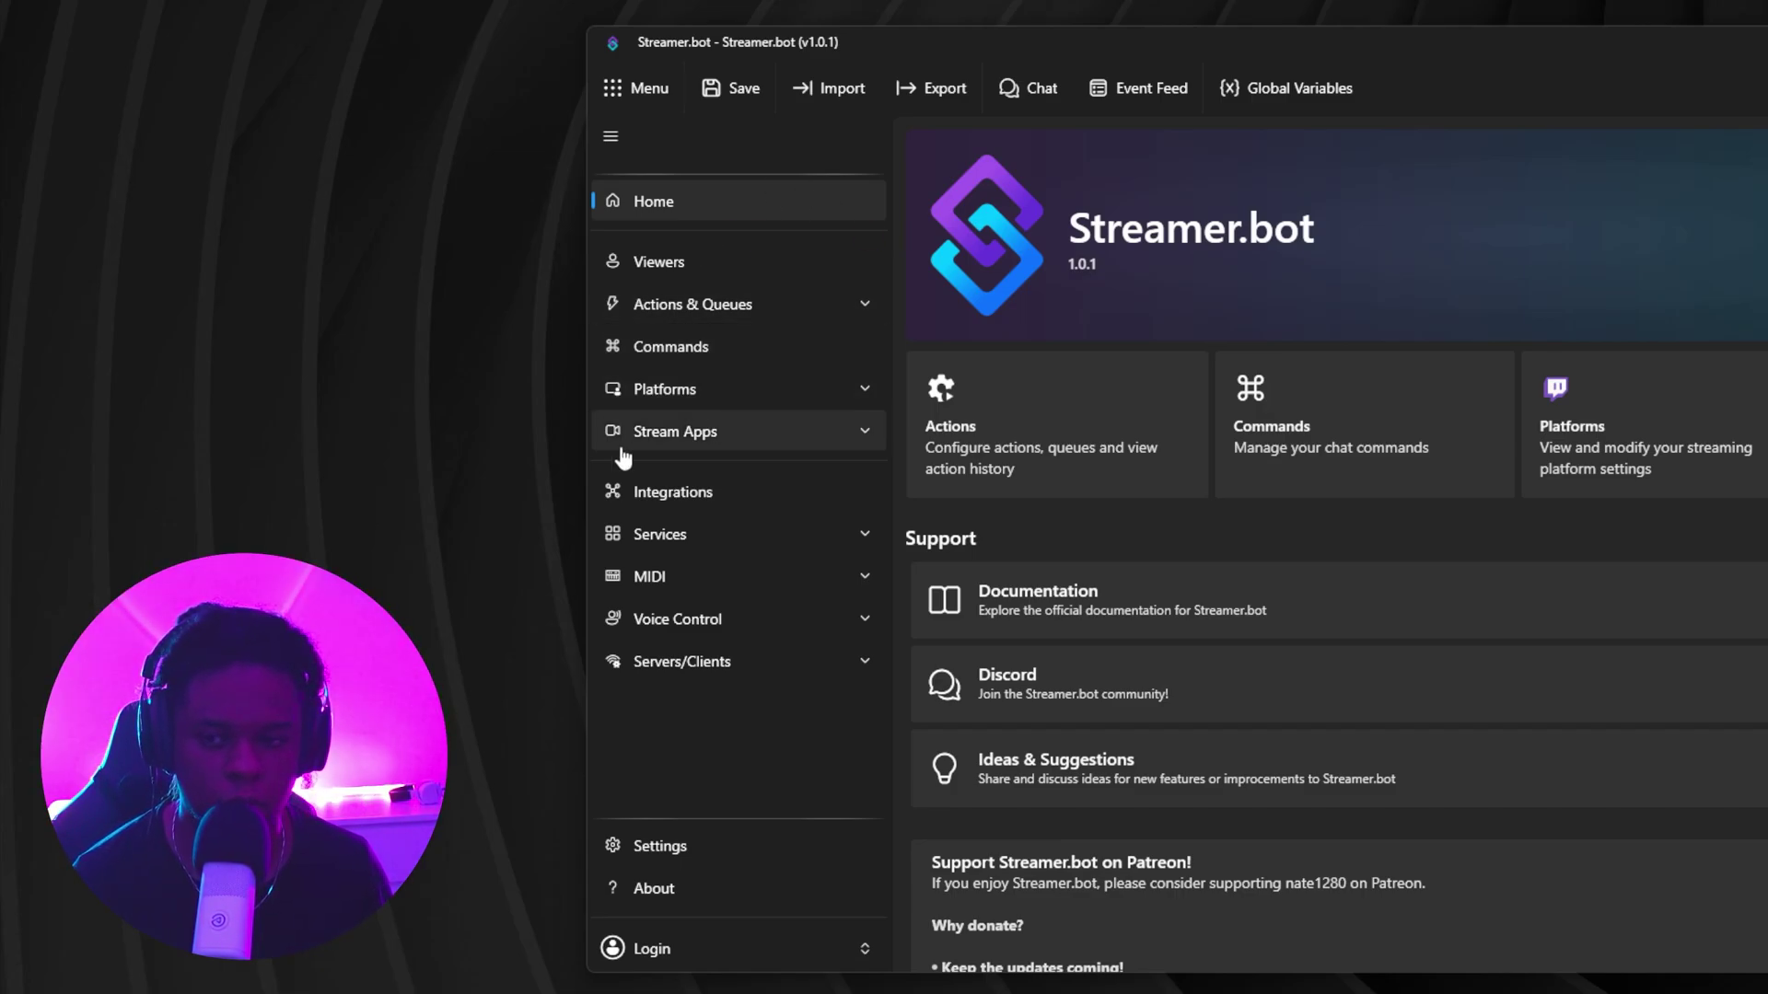
- Open the Twitch platform page and review its broadcaster and bot account logins and the connection status
{"action": "left_click", "coordinate": [611, 138]}
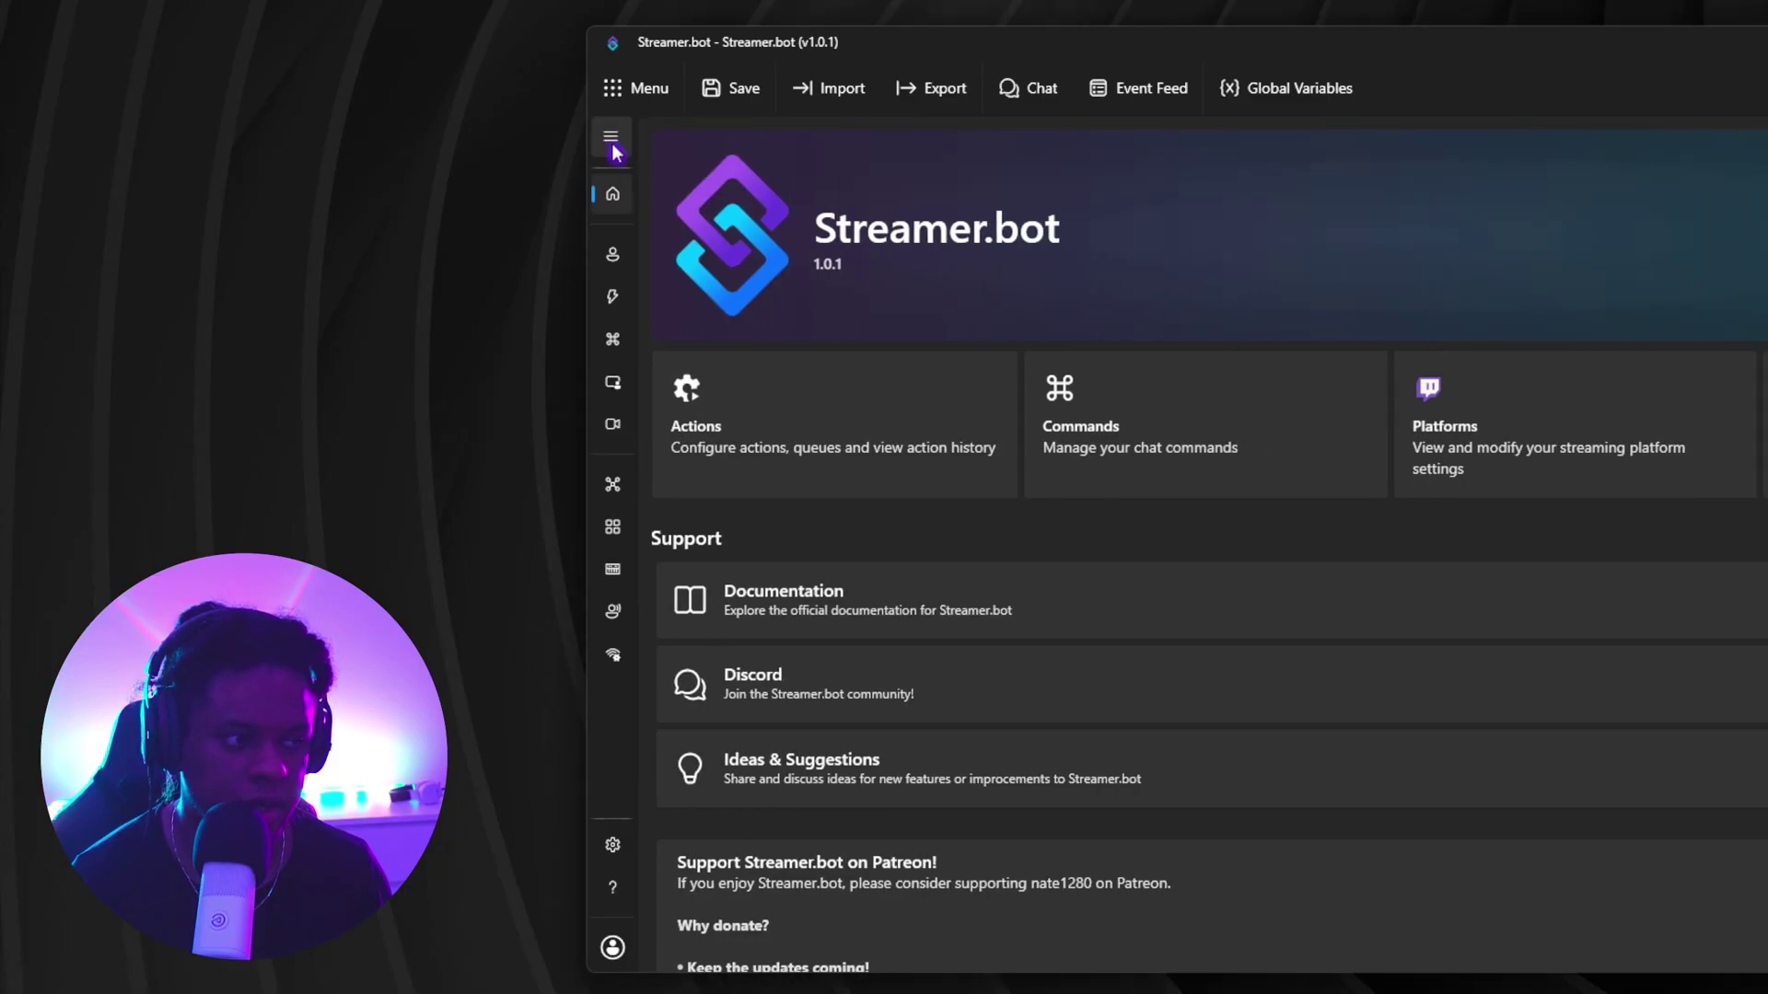
{"action": "left_click", "coordinate": [611, 139]}
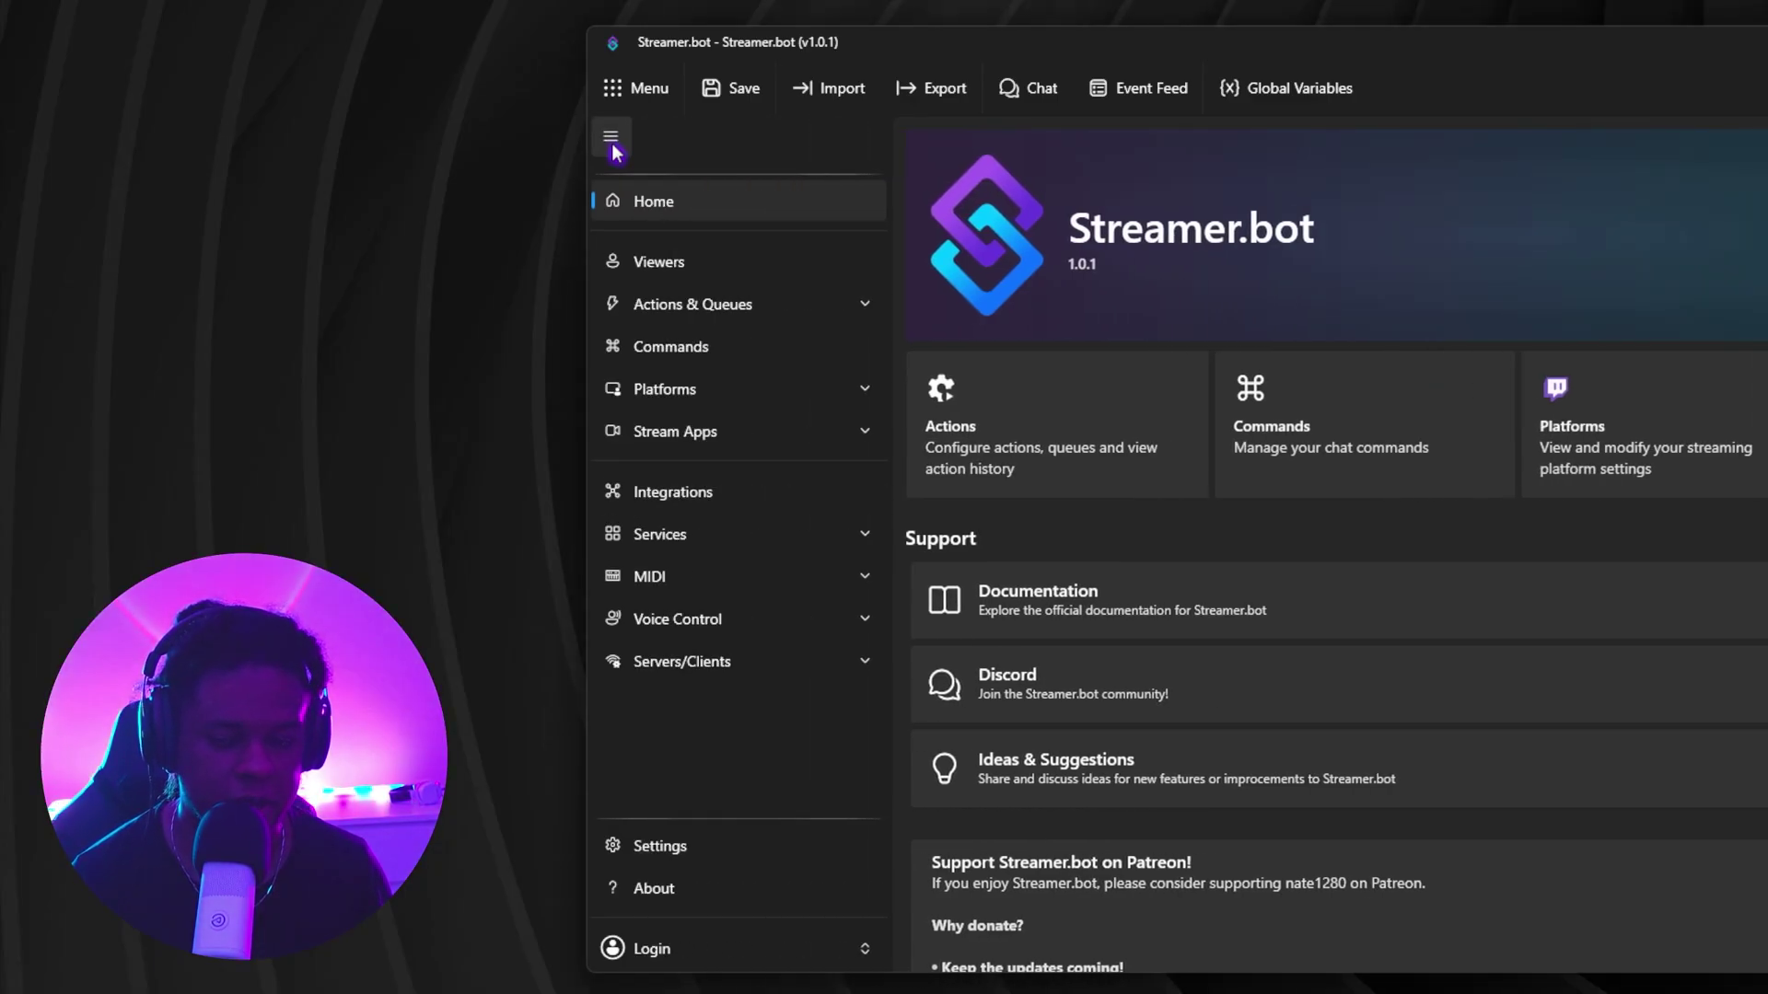
{"action": "left_click", "coordinate": [866, 394]}
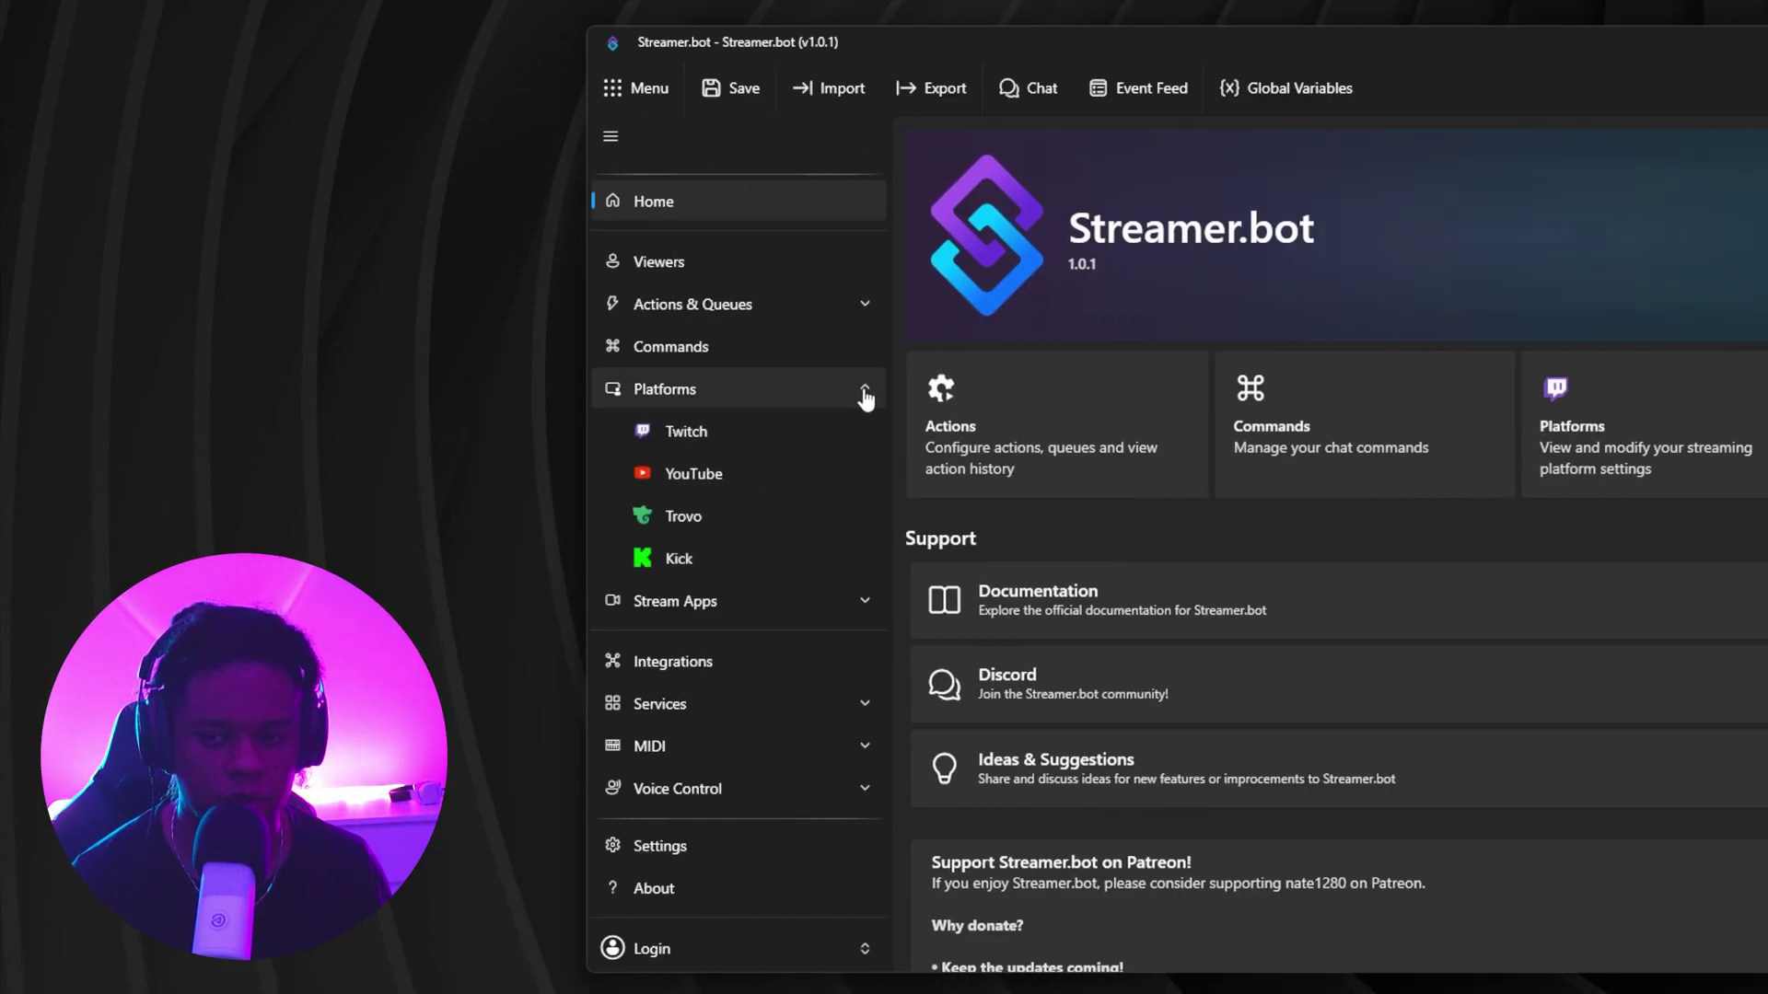
{"action": "left_click", "coordinate": [696, 446]}
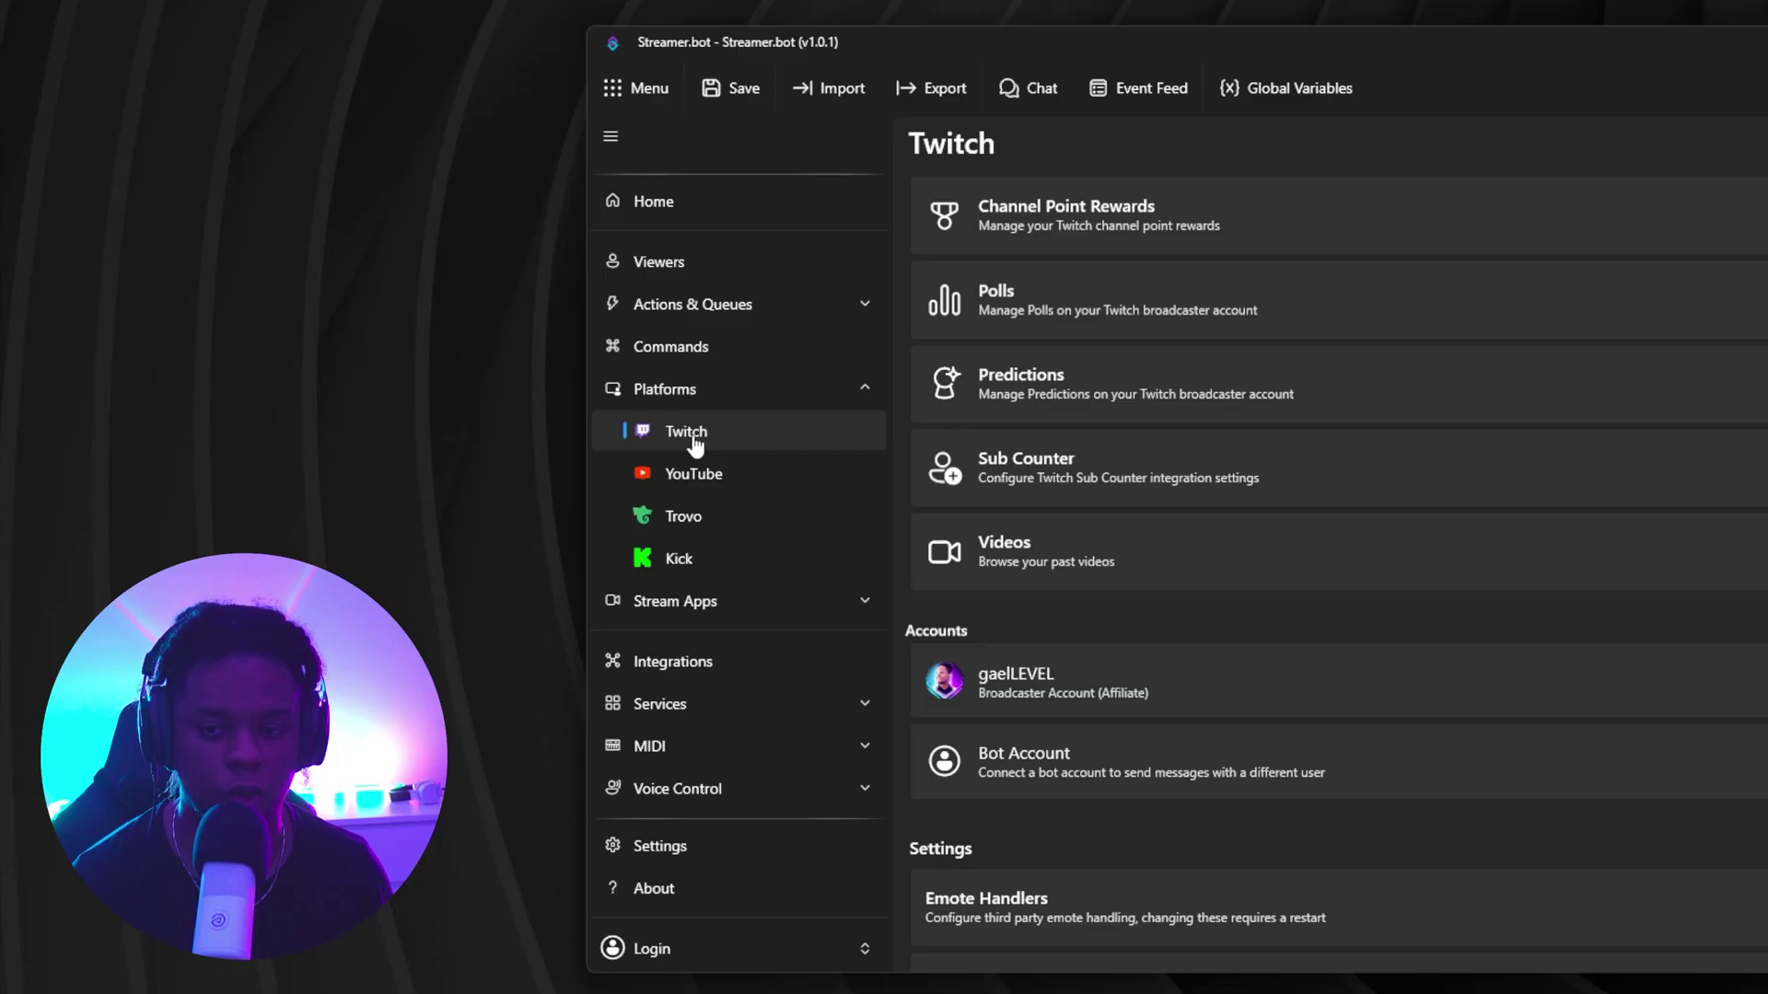
{"action": "scroll", "coordinate": [937, 690], "scroll_direction": "down", "scroll_amount": 1}
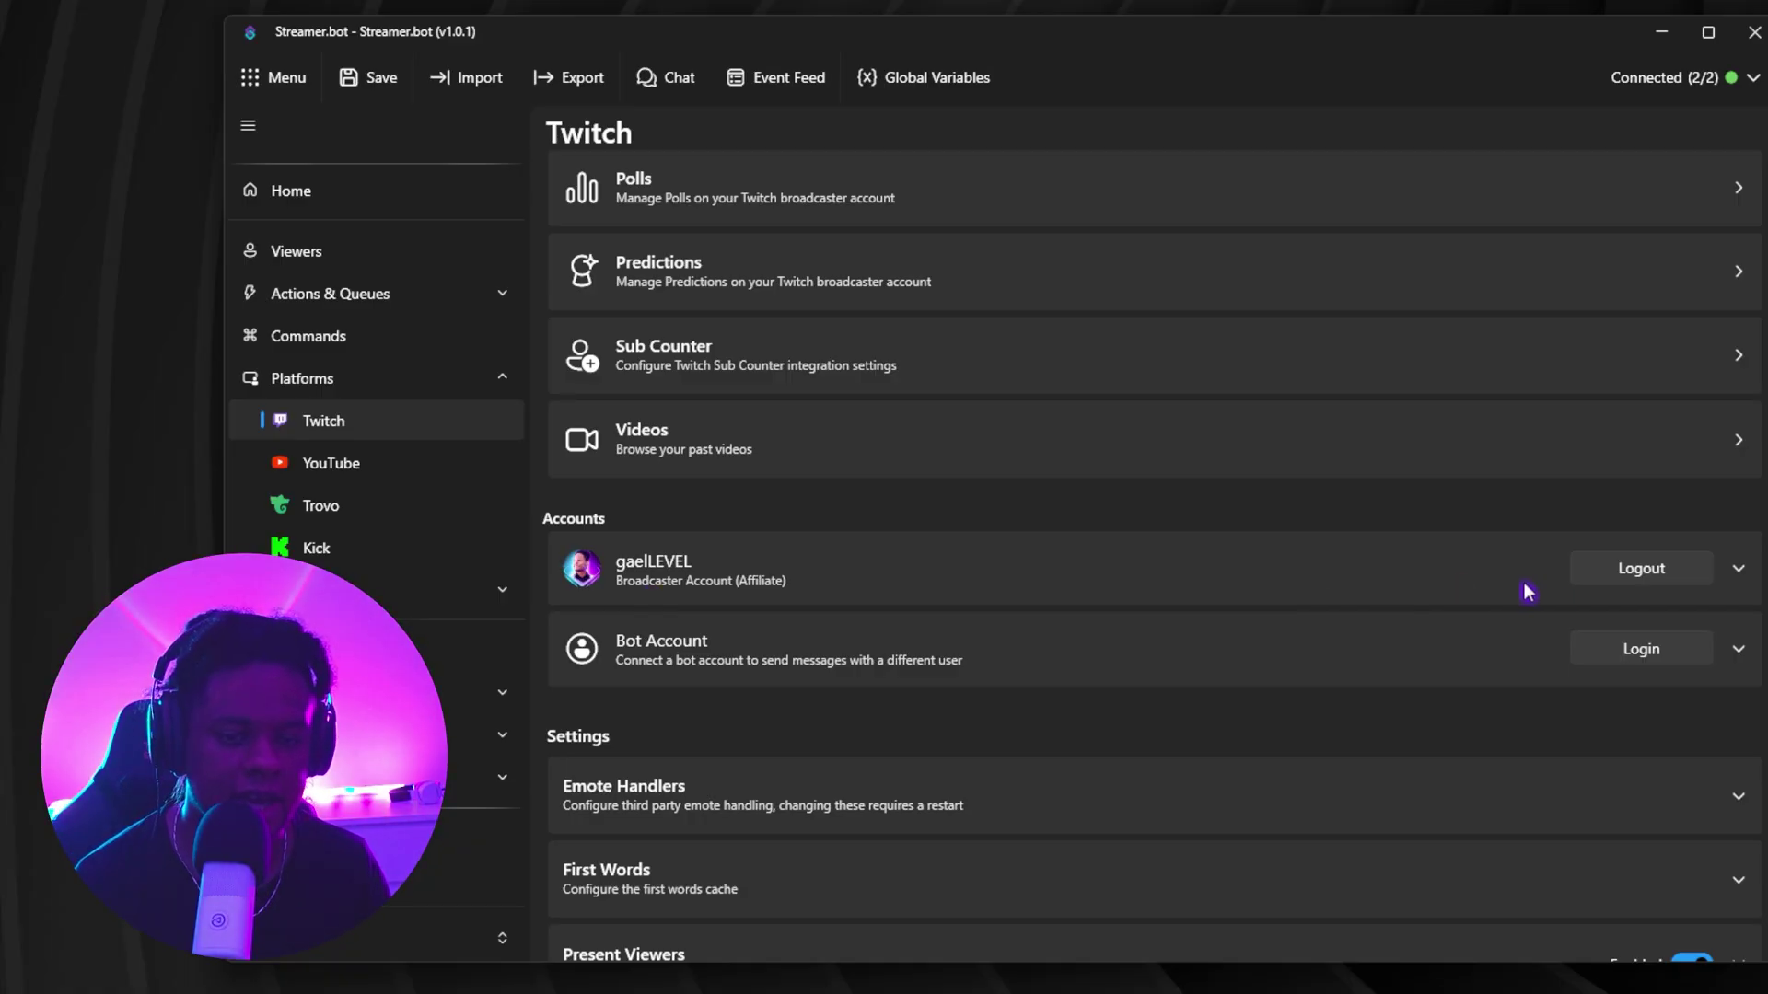
{"action": "left_click", "coordinate": [1606, 656]}
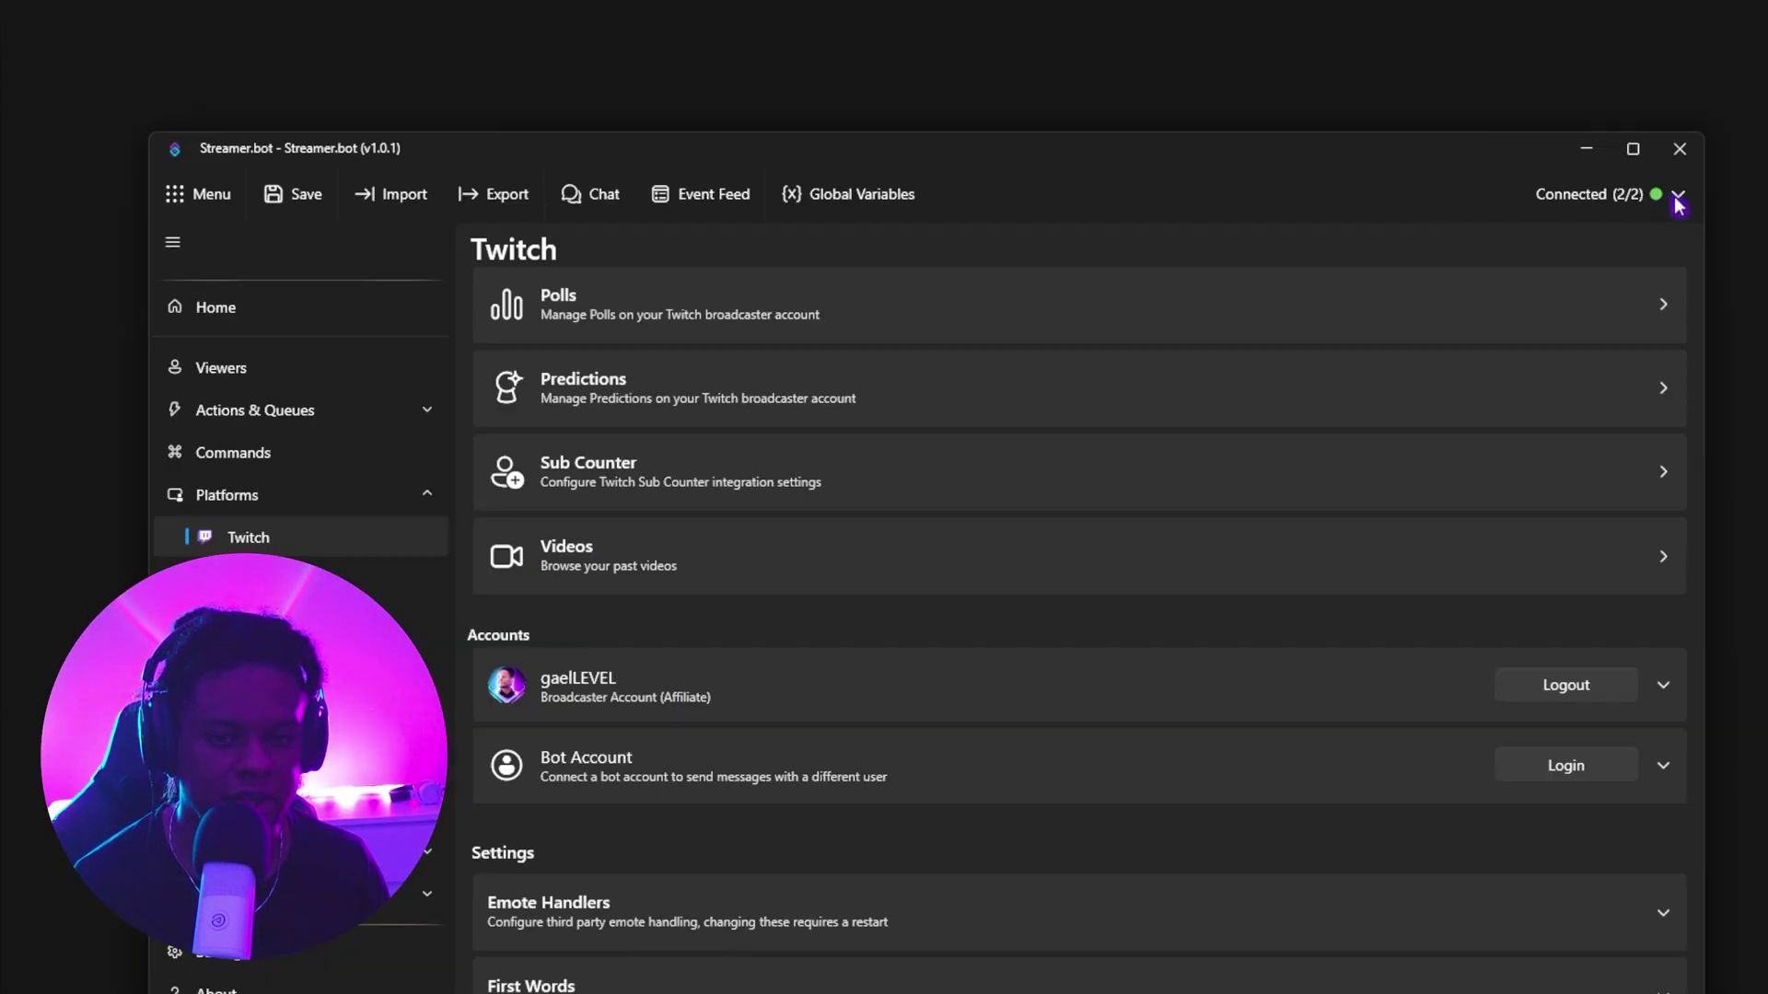
{"action": "left_click", "coordinate": [1677, 197]}
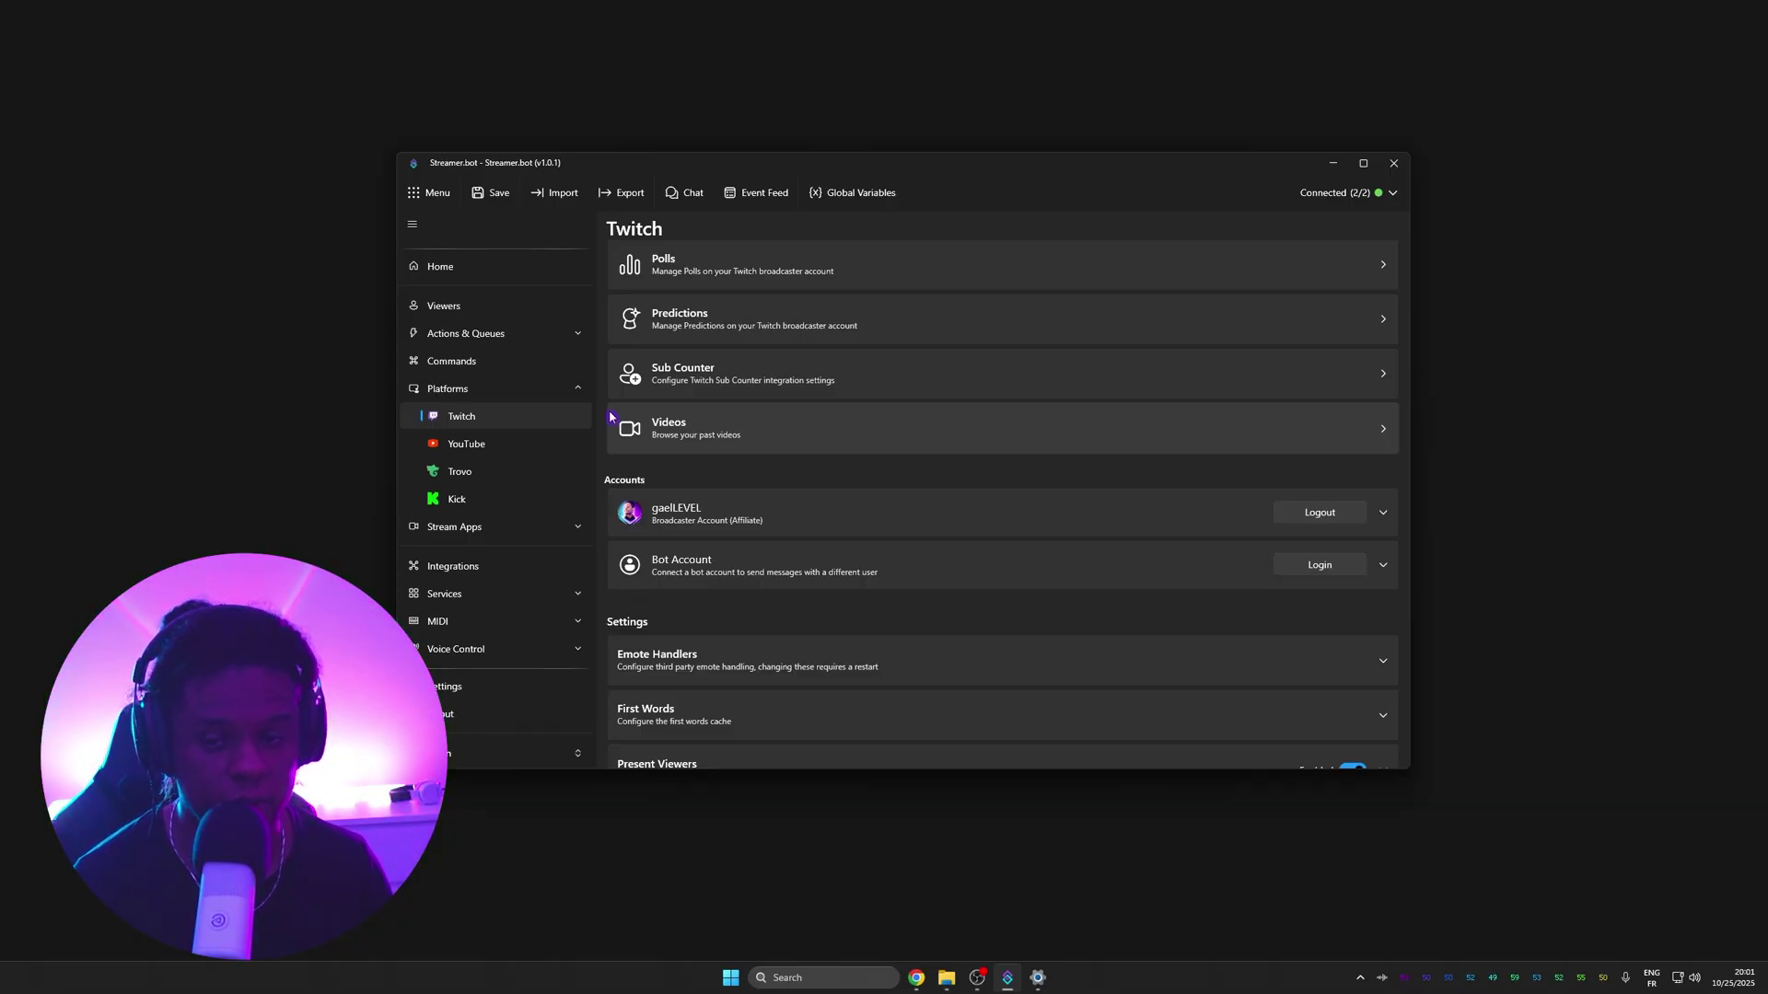
- Collapse the platforms group and open the OBS Studio page of the stream apps
{"action": "left_click", "coordinate": [577, 388]}
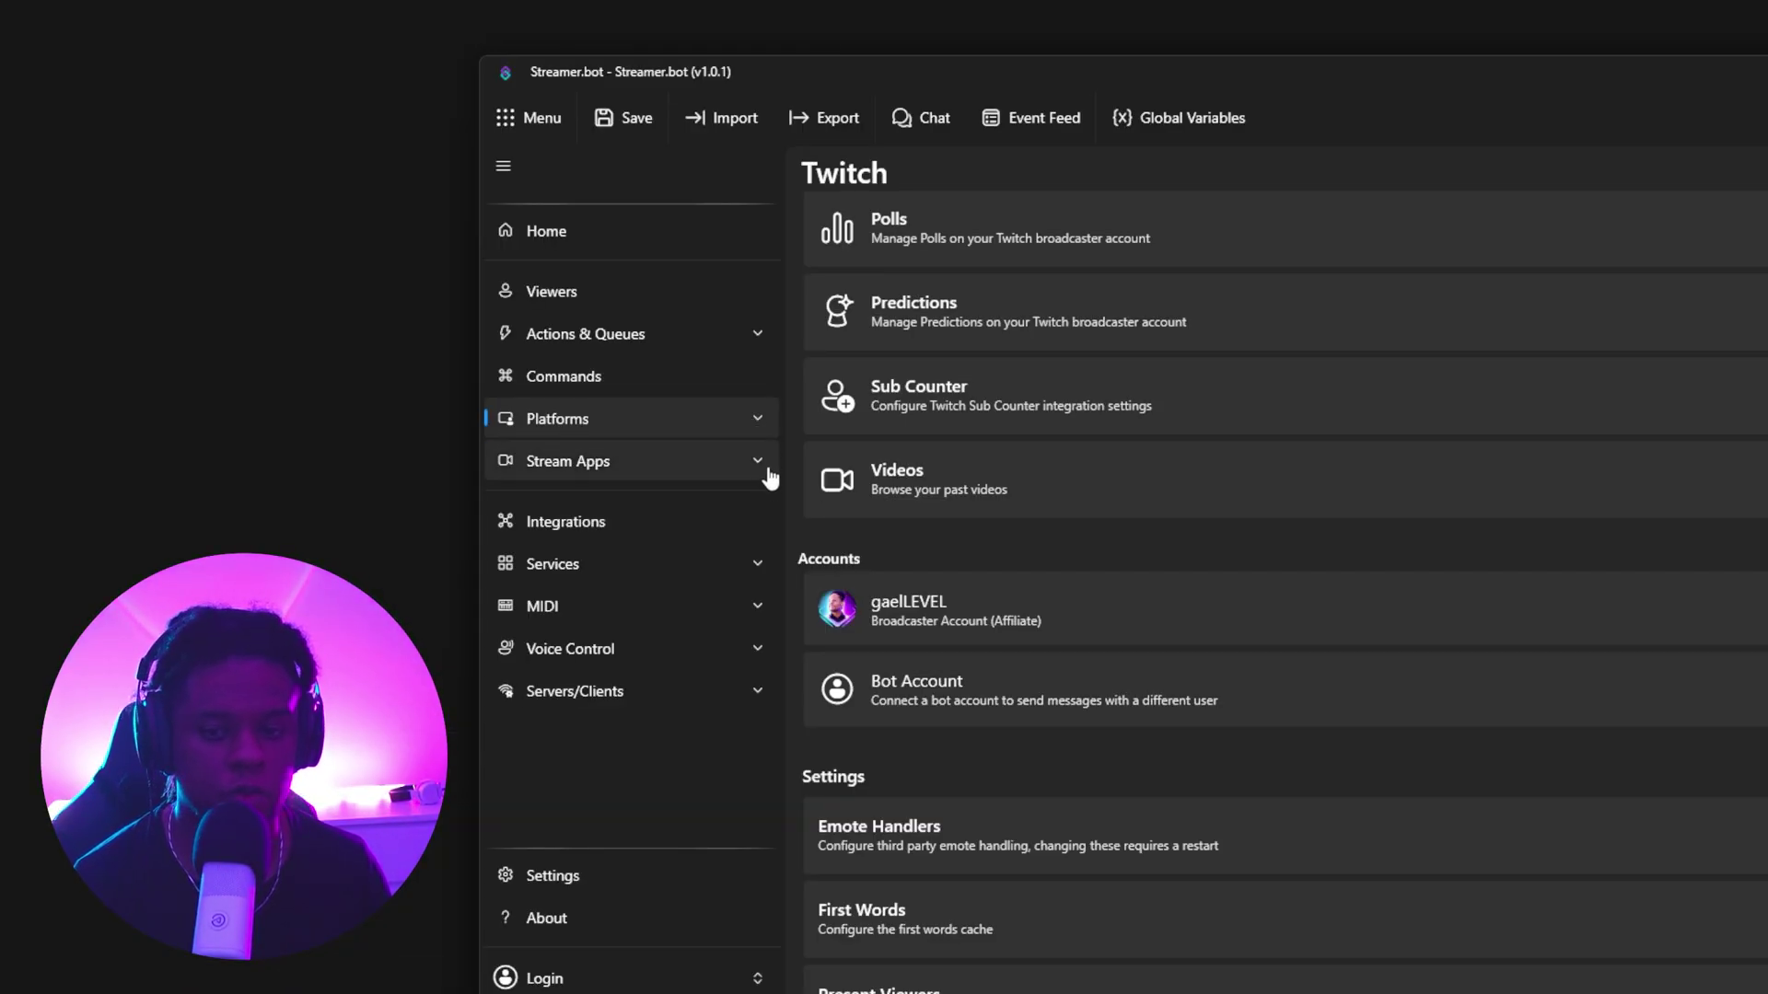
{"action": "left_click", "coordinate": [759, 468]}
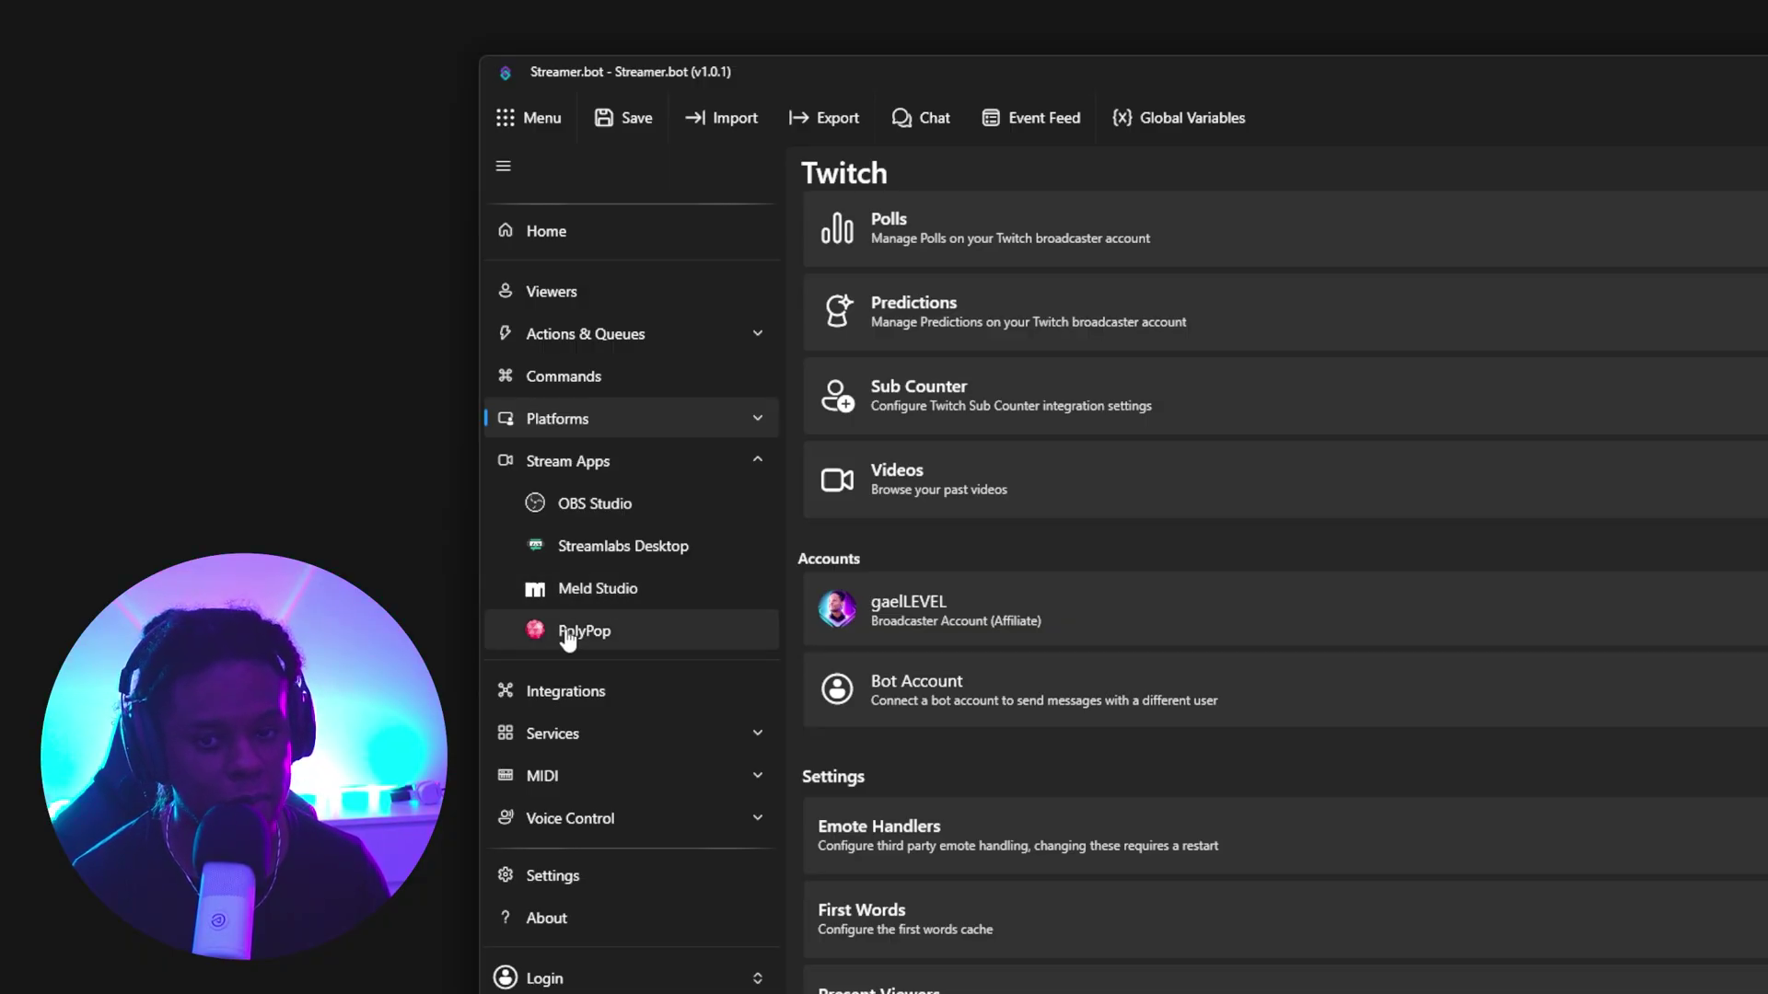
{"action": "left_click", "coordinate": [603, 514]}
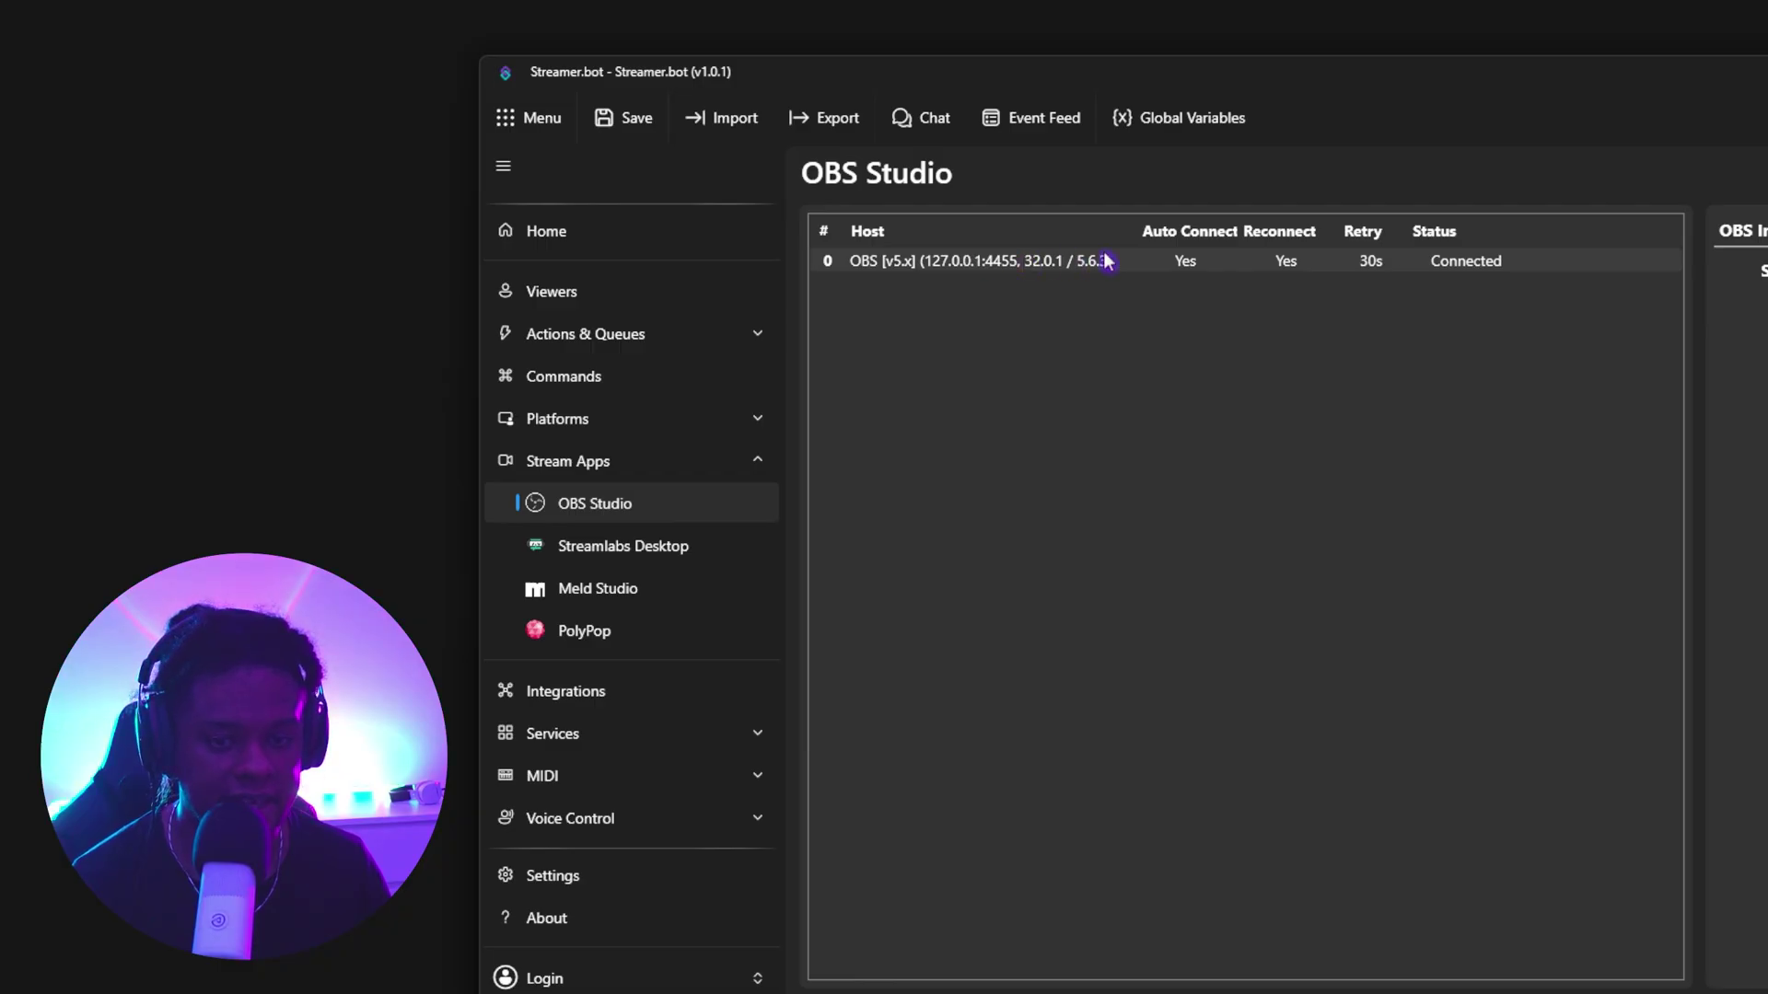
{"action": "right_click", "coordinate": [964, 350]}
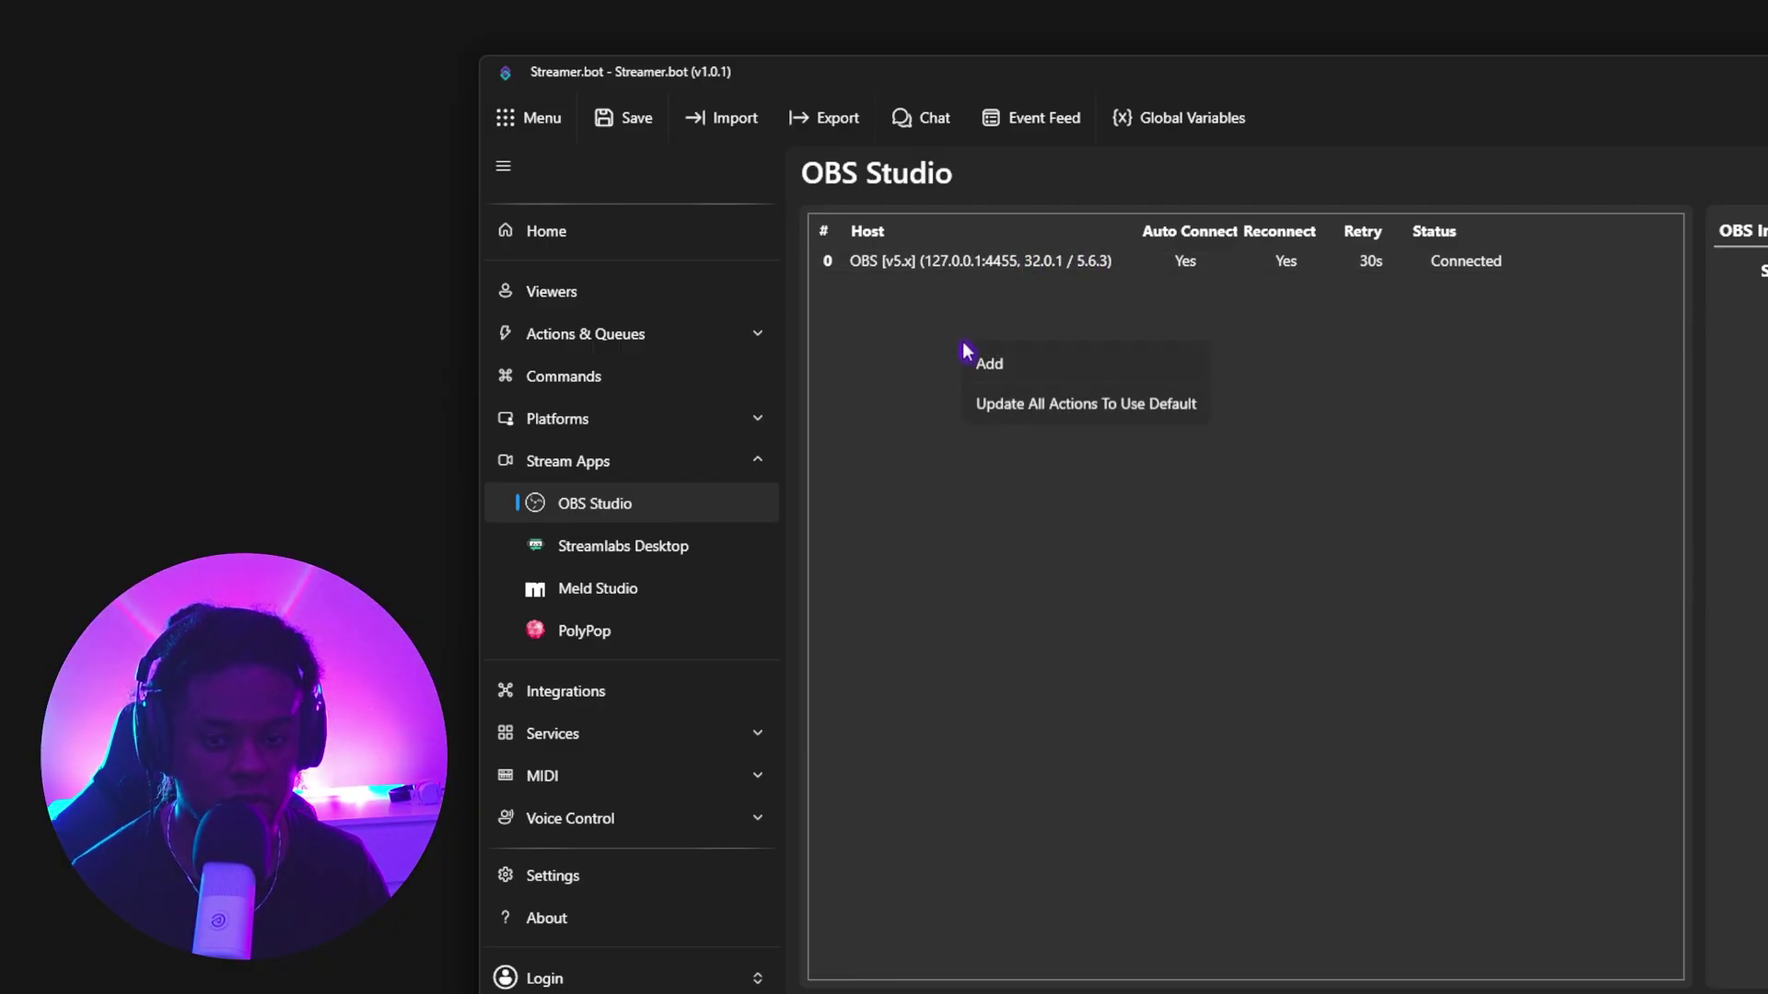
{"action": "left_click", "coordinate": [1031, 368]}
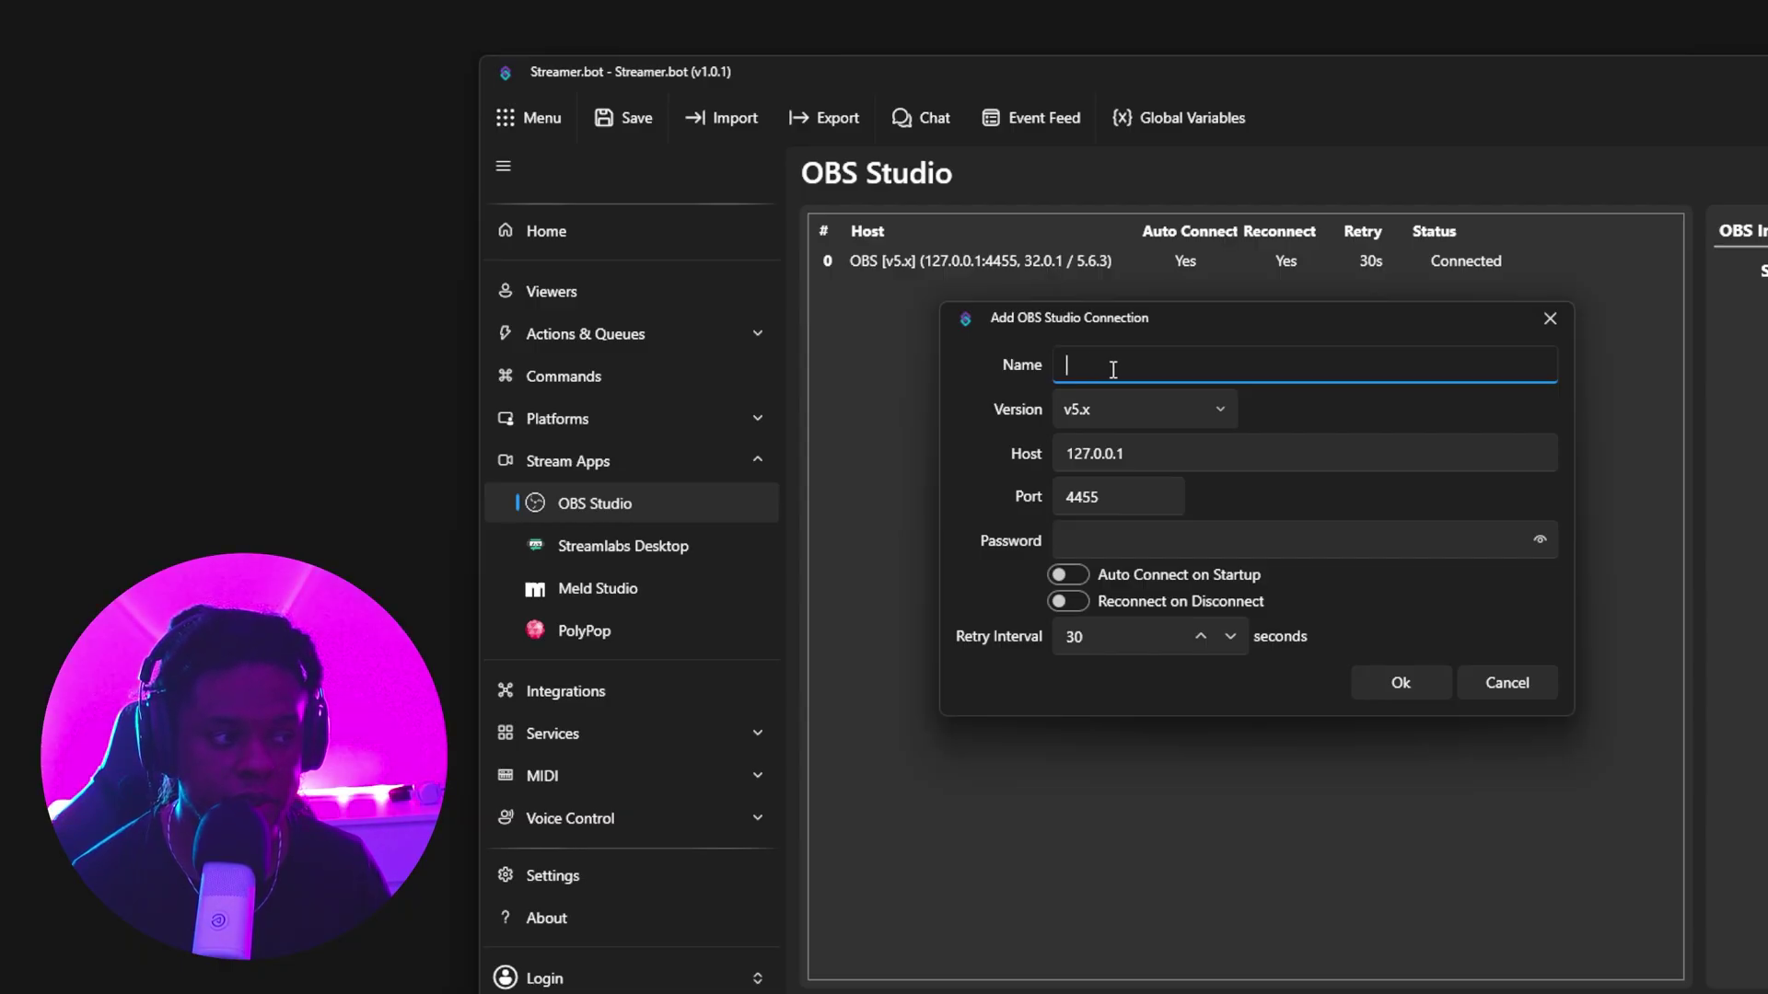
{"action": "left_click", "coordinate": [1221, 411]}
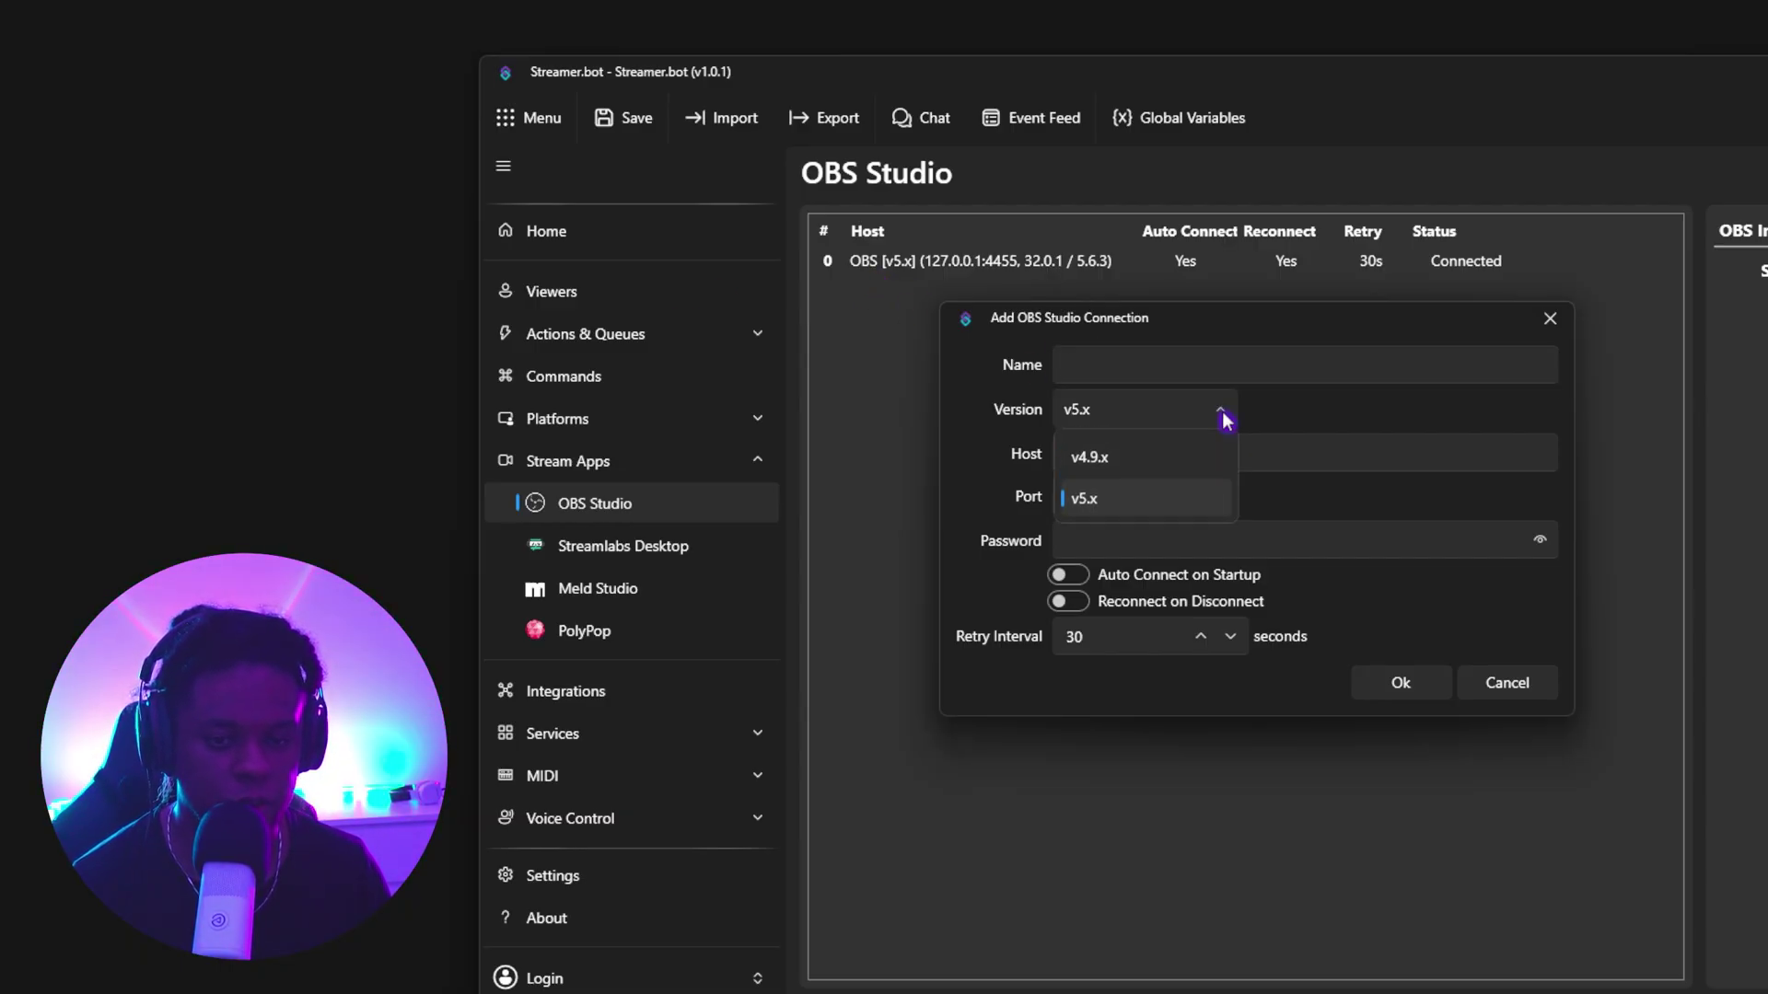
{"action": "left_click", "coordinate": [1223, 417]}
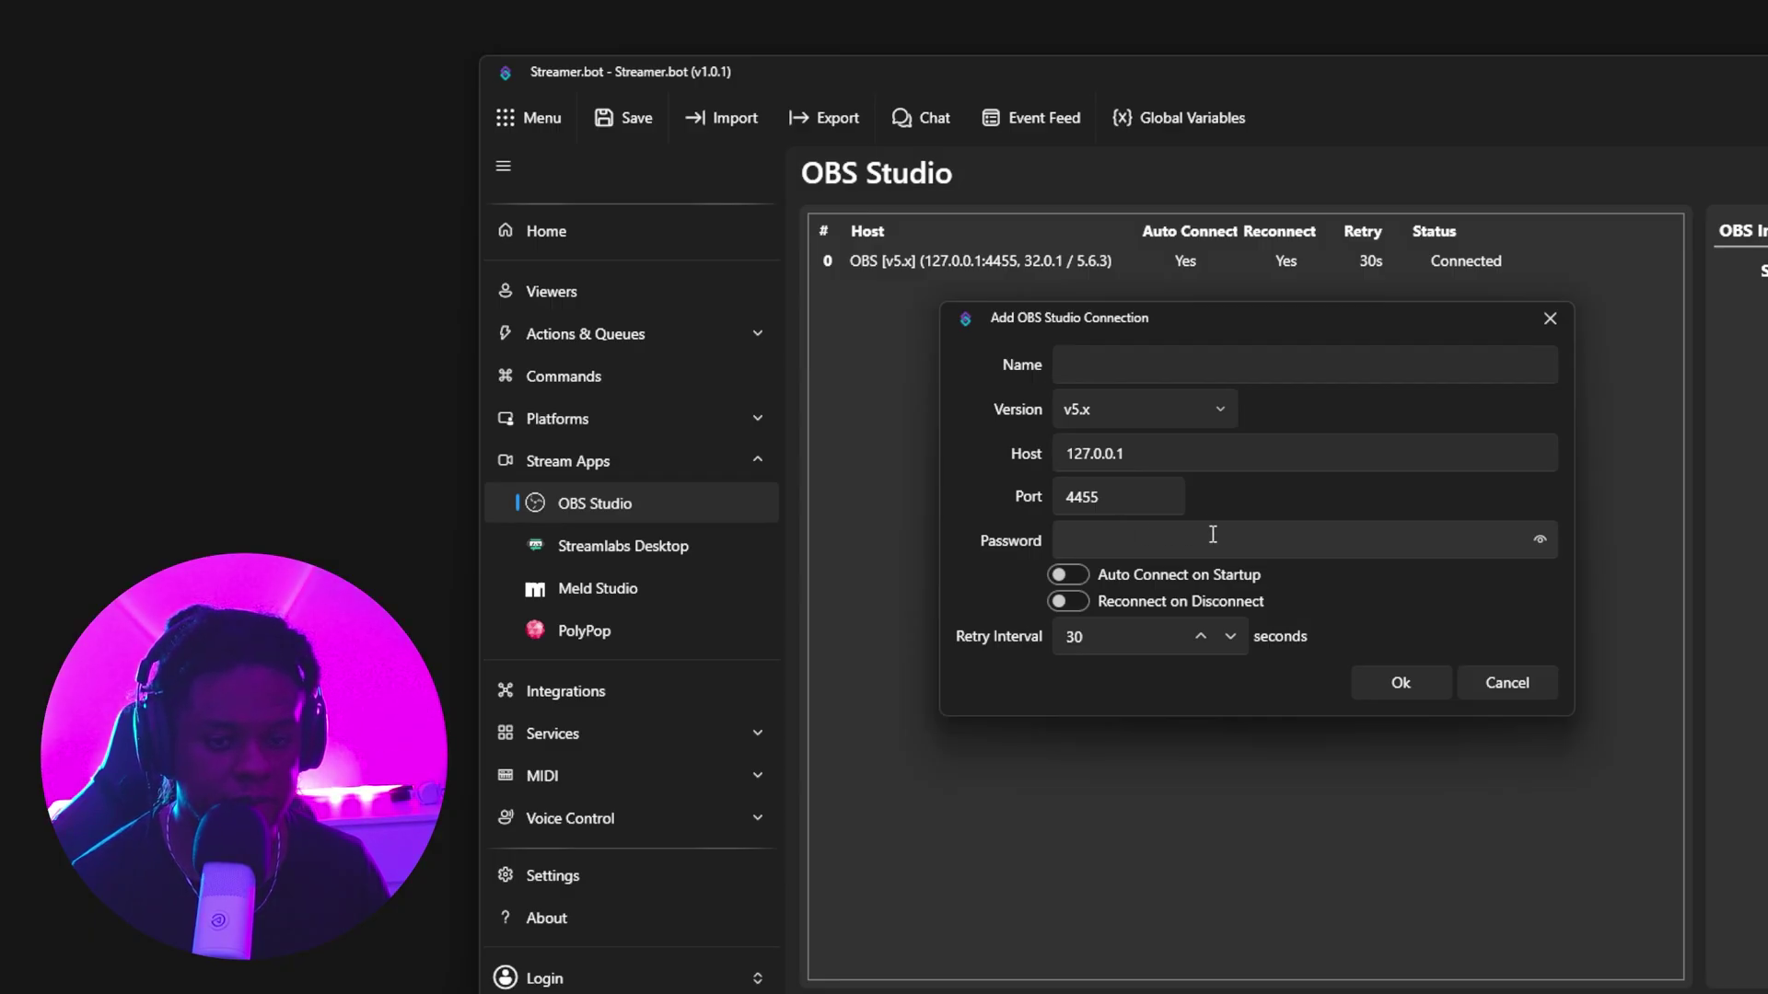
{"action": "left_click", "coordinate": [1081, 583]}
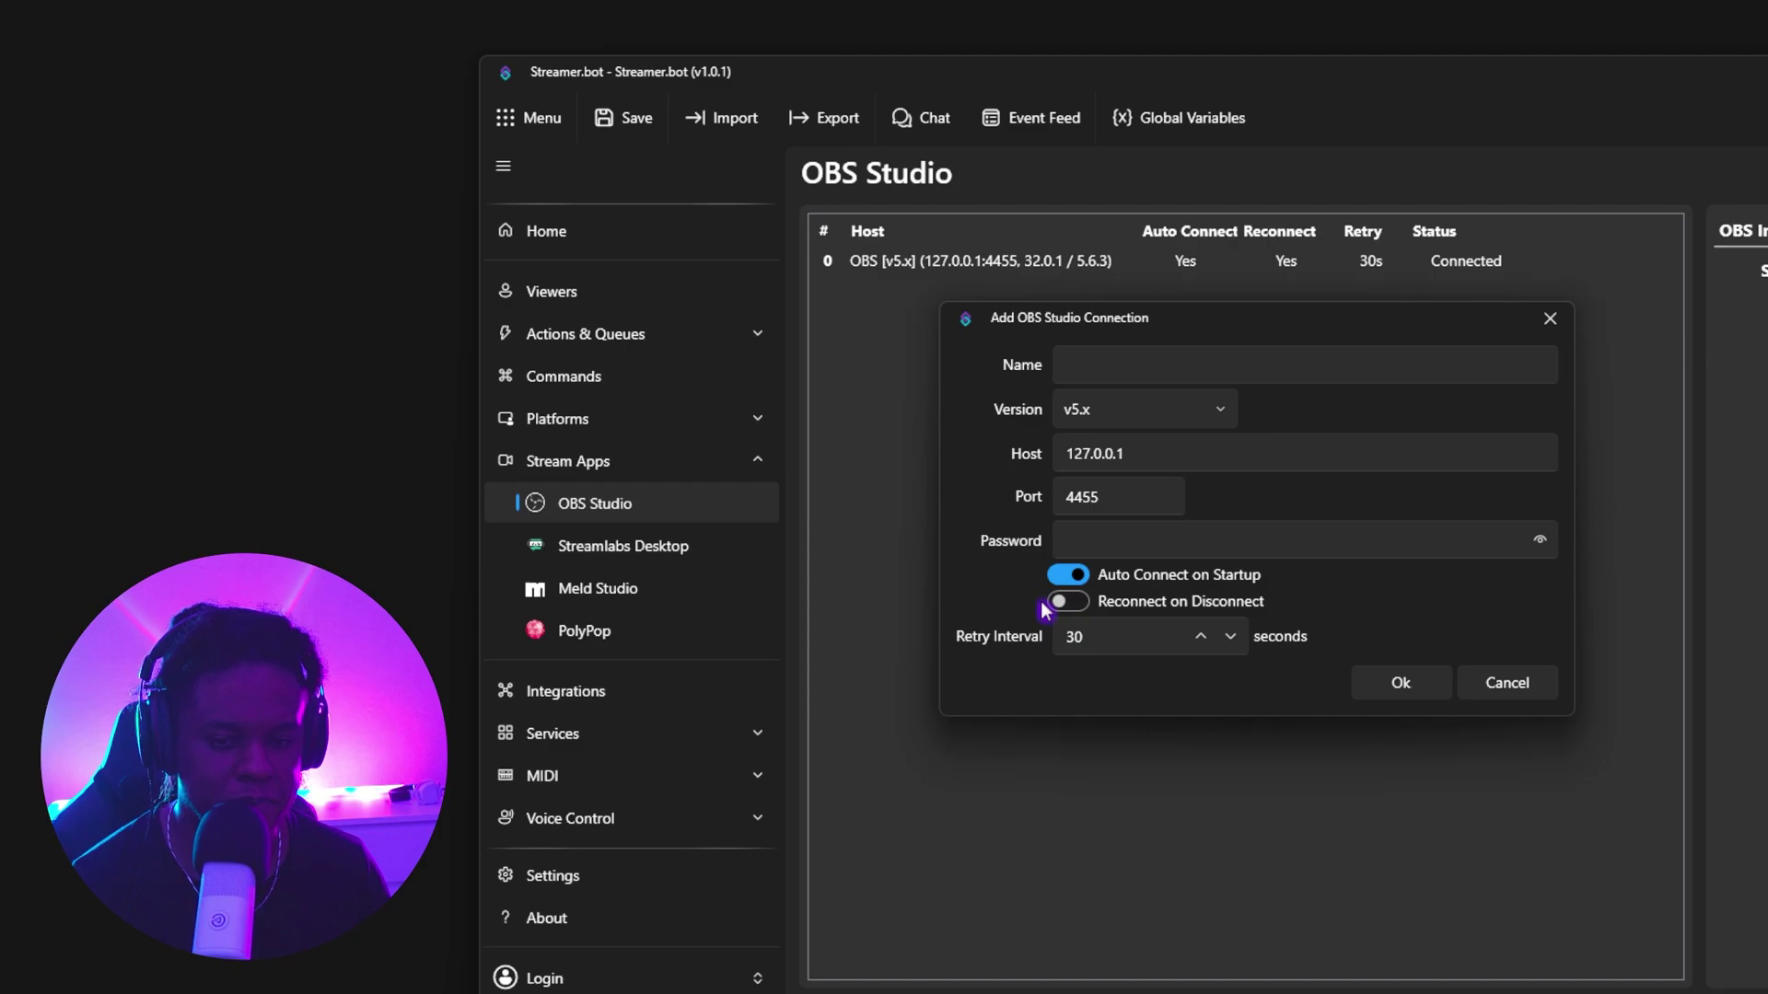
{"action": "left_click", "coordinate": [1079, 610]}
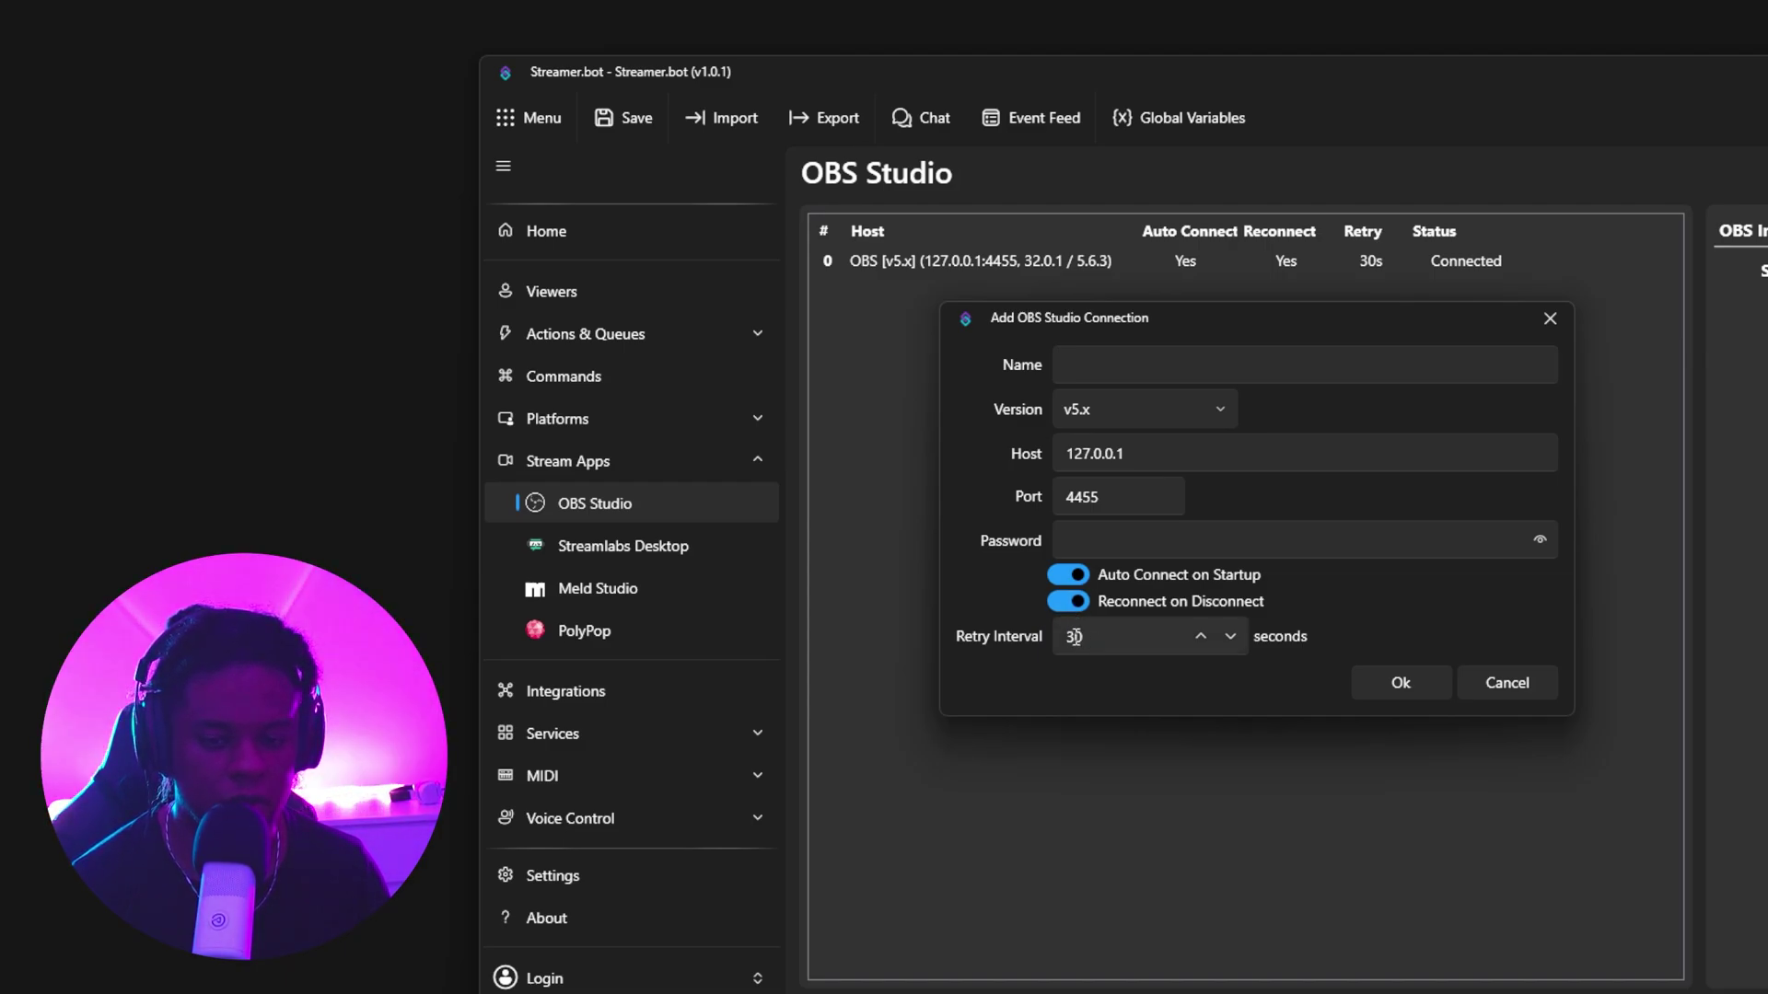
{"action": "left_click", "coordinate": [1072, 638]}
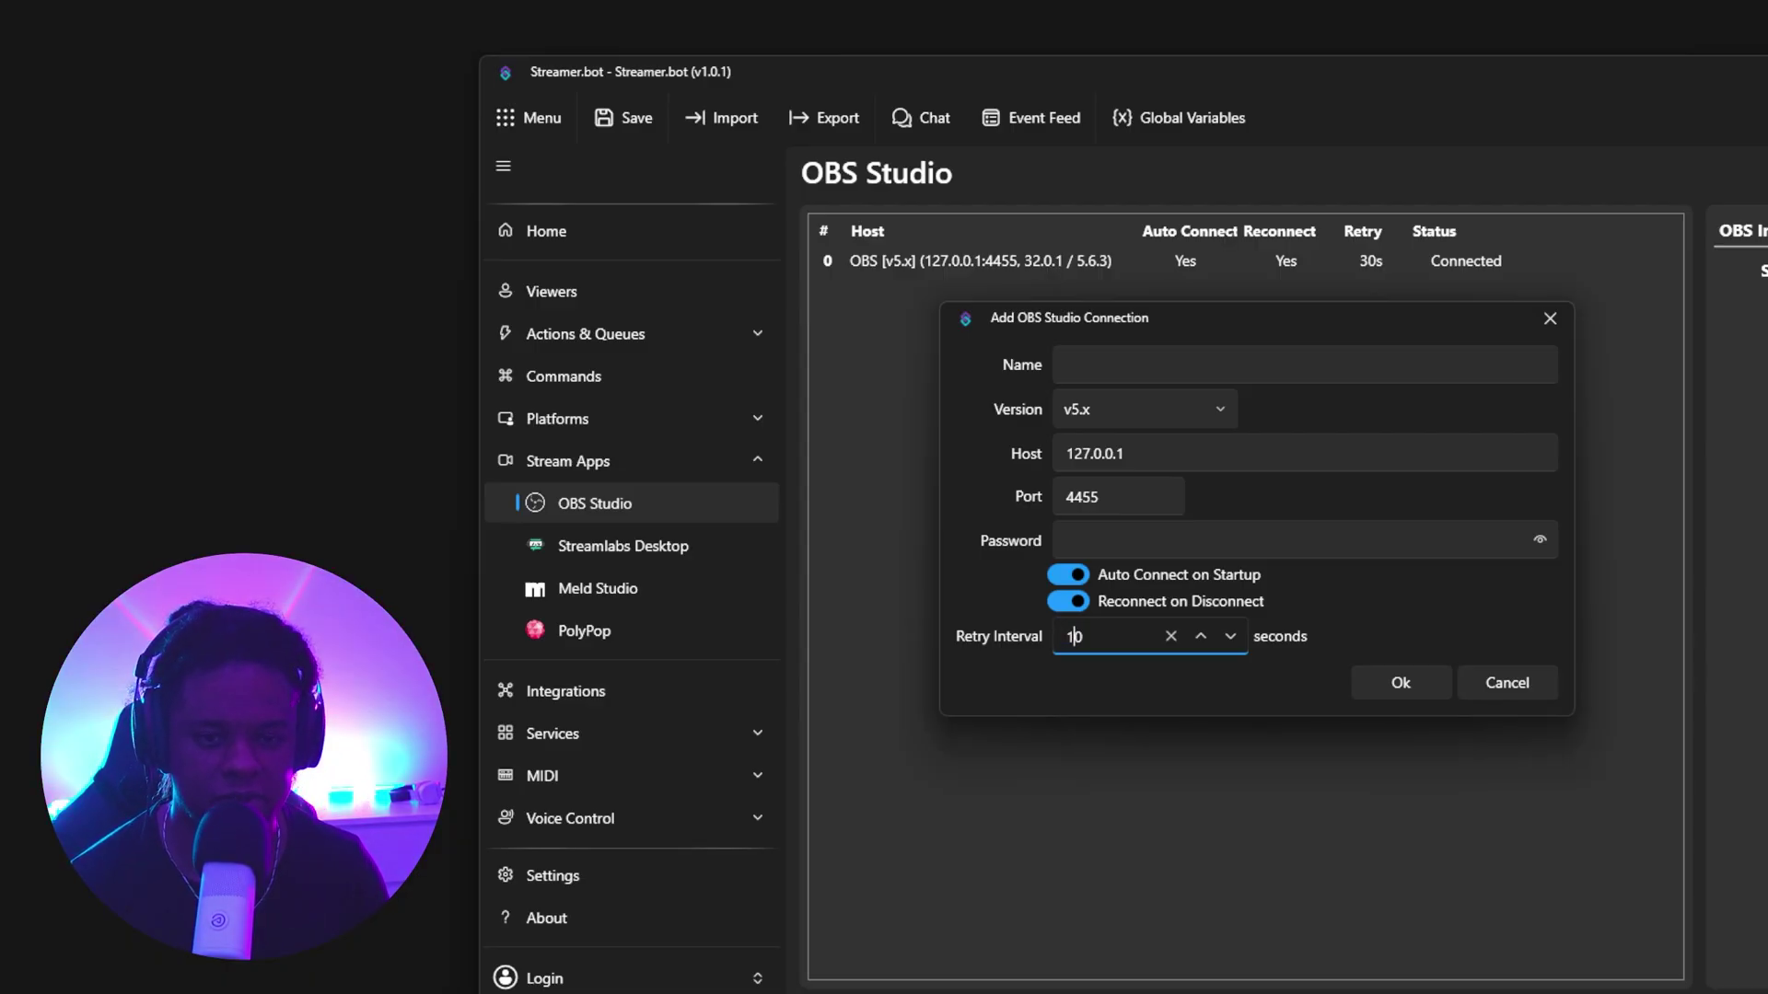
{"action": "left_click", "coordinate": [1495, 692]}
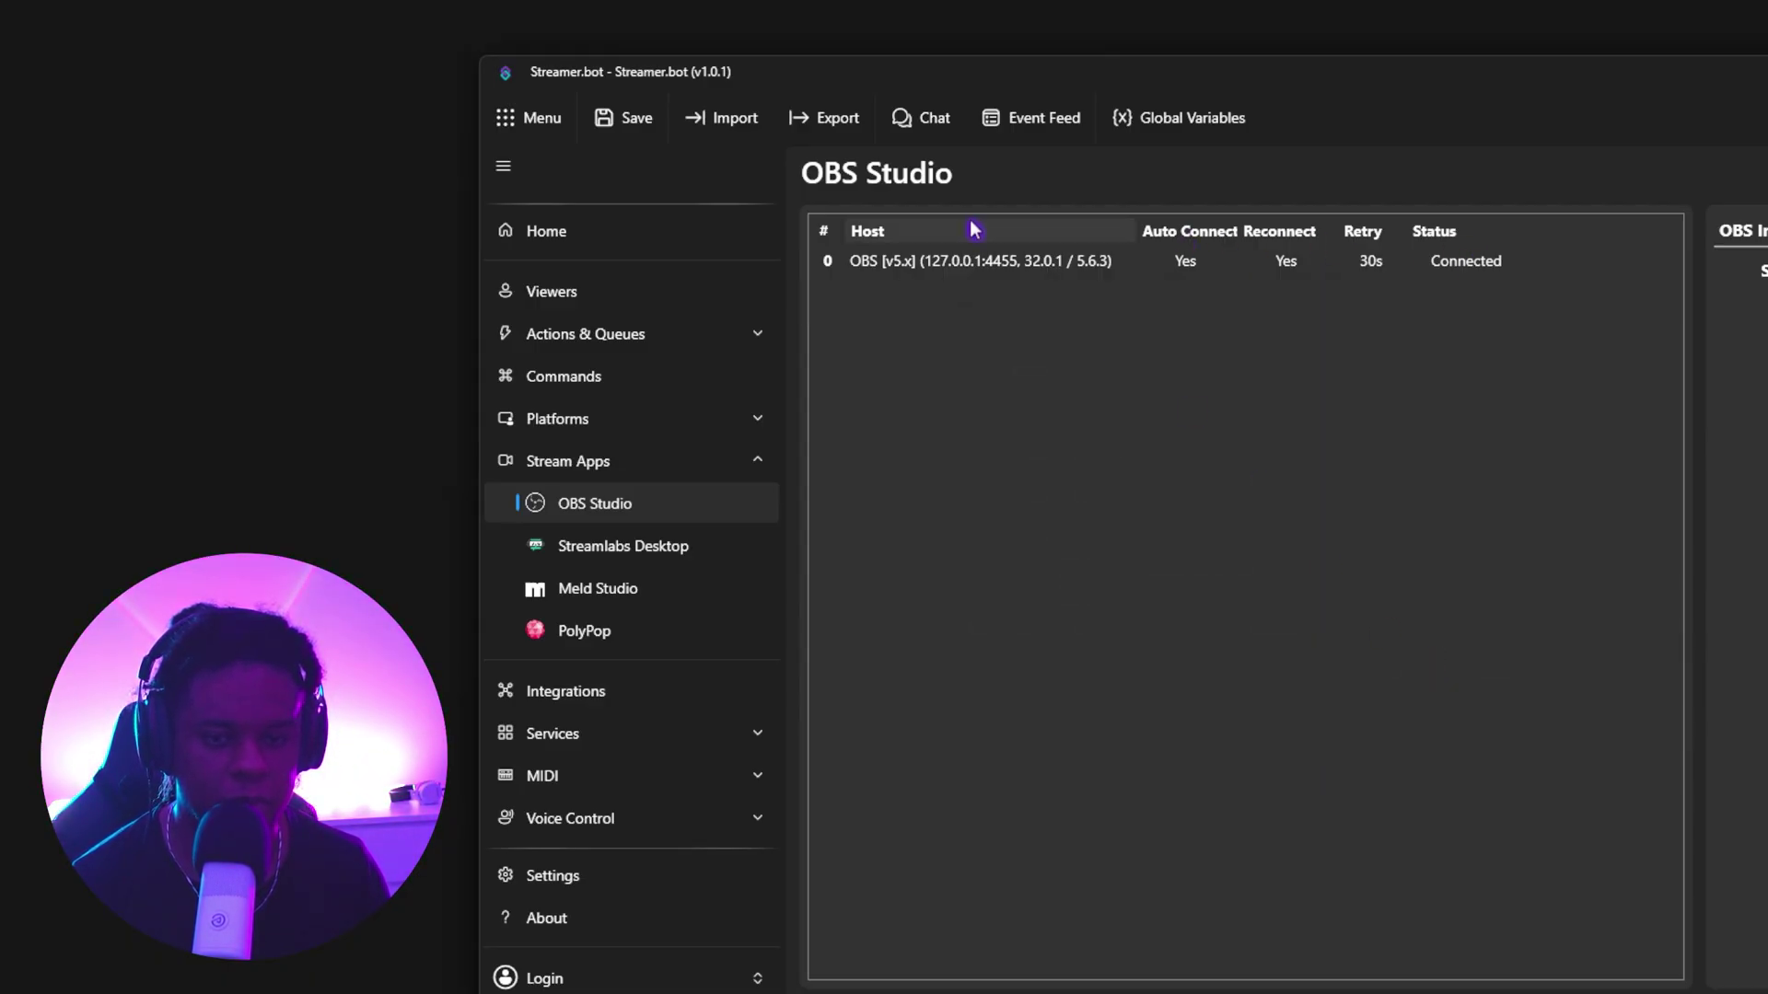
- Edit the existing OBS connection and set its retry interval to 10 seconds
{"action": "right_click", "coordinate": [1003, 261]}
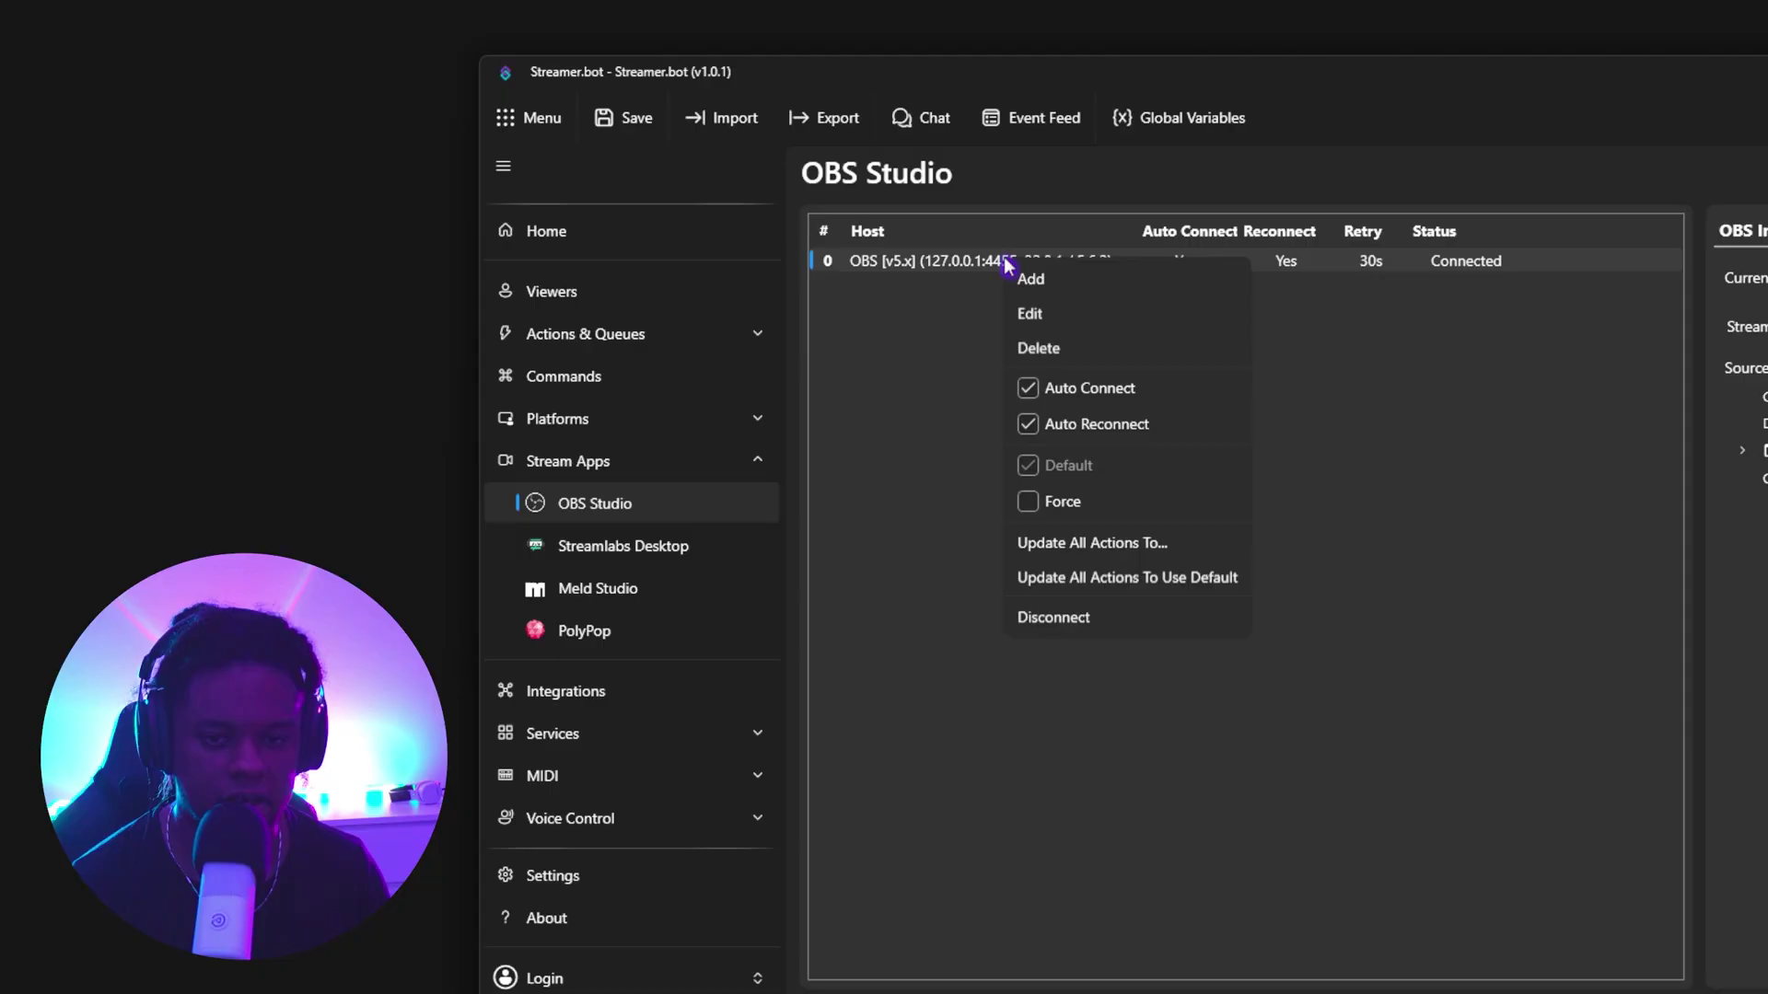
{"action": "left_click", "coordinate": [1032, 313]}
{"action": "double_click", "coordinate": [1105, 637]}
{"action": "type", "text": "10"}
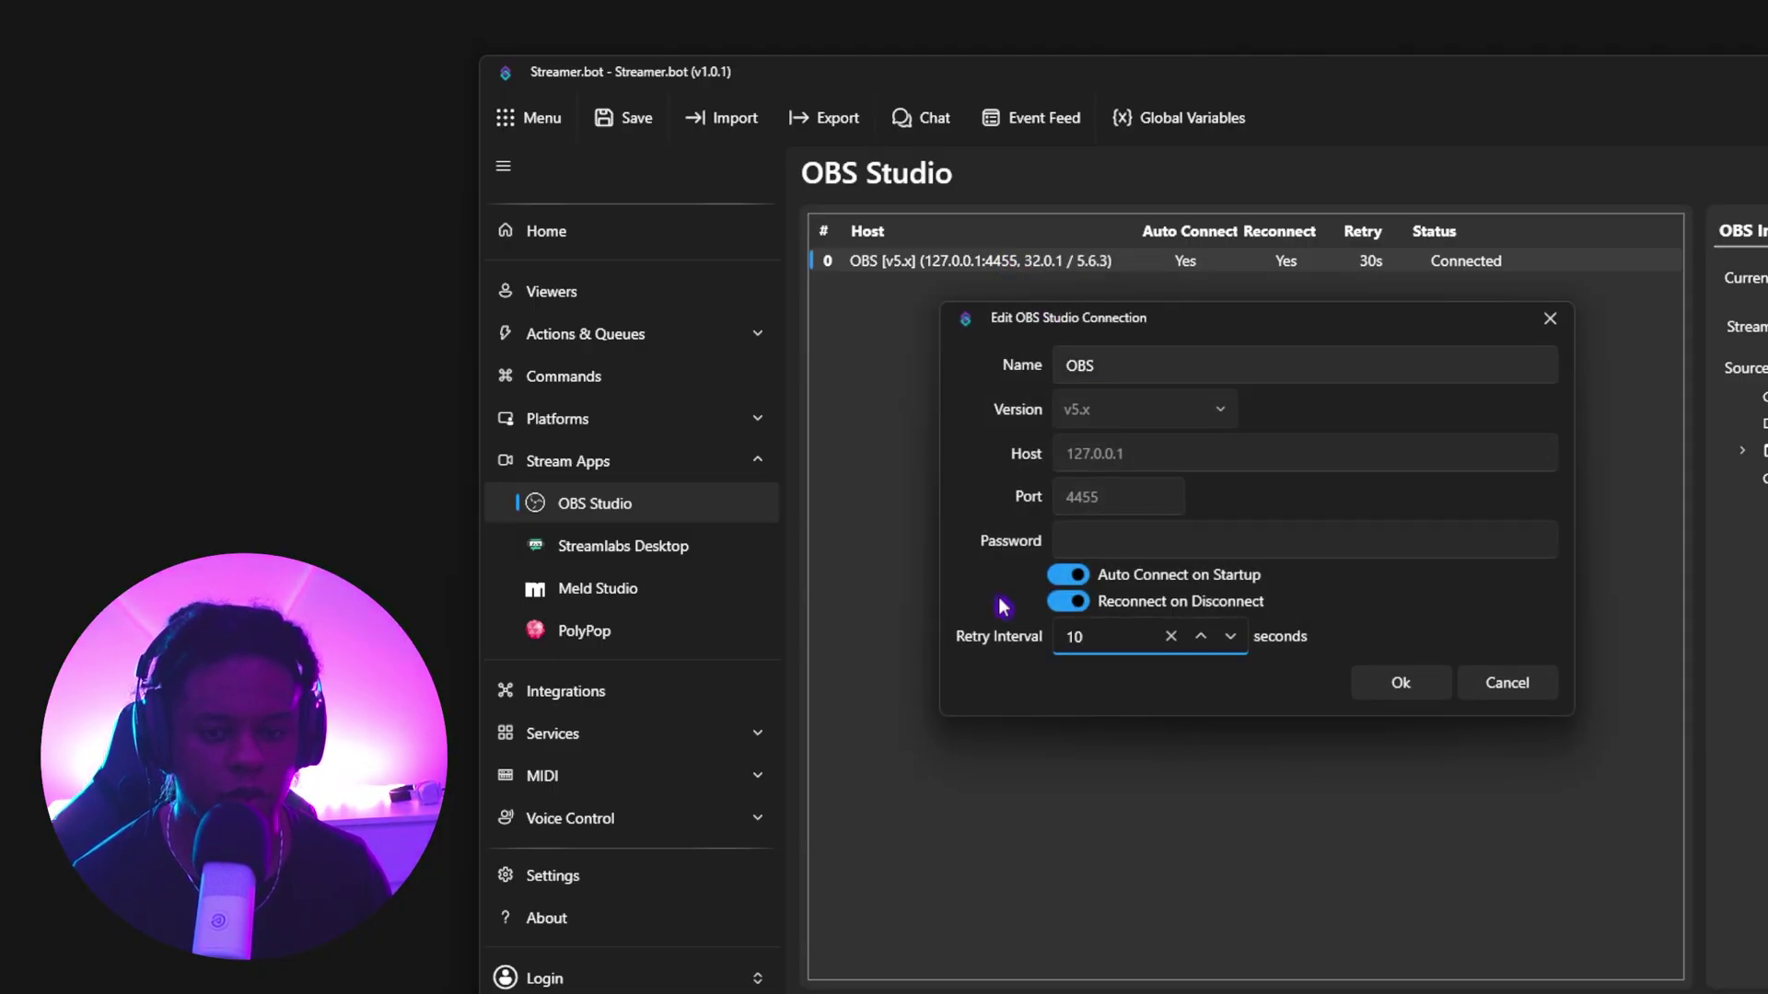
{"action": "left_click", "coordinate": [1400, 686]}
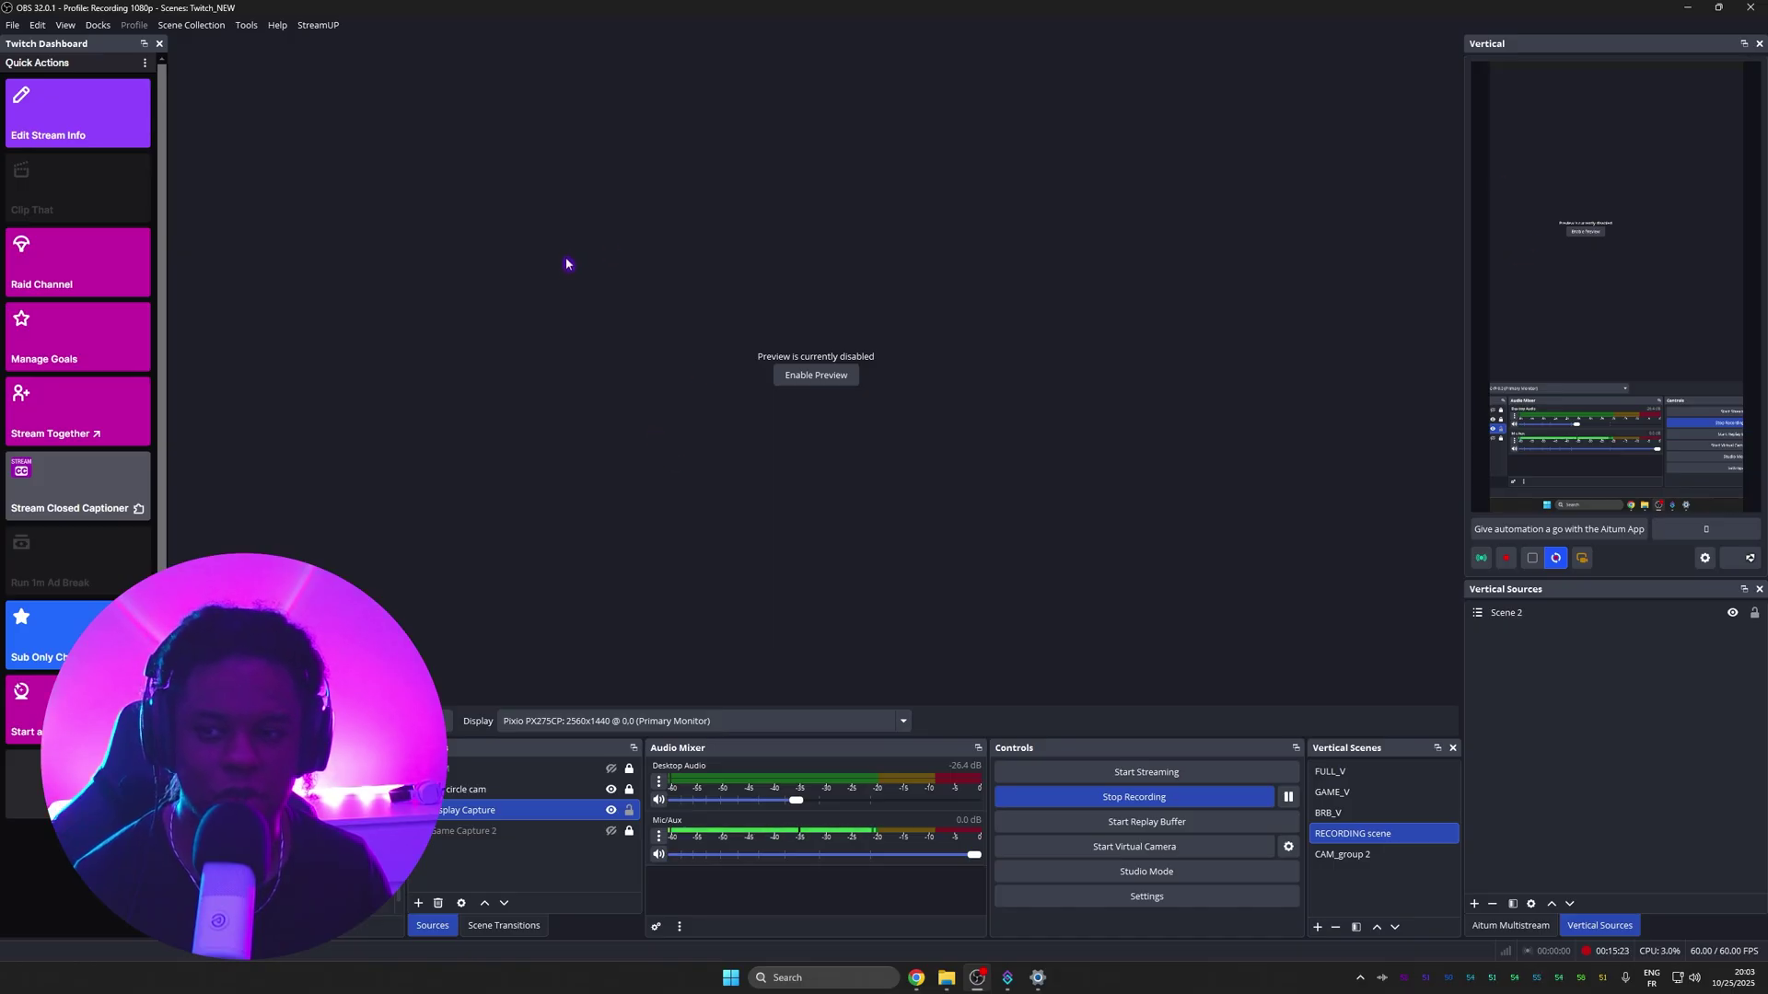
- Switch to OBS Studio and review its WebSocket server settings, including the server port and authentication
{"action": "left_click", "coordinate": [247, 26]}
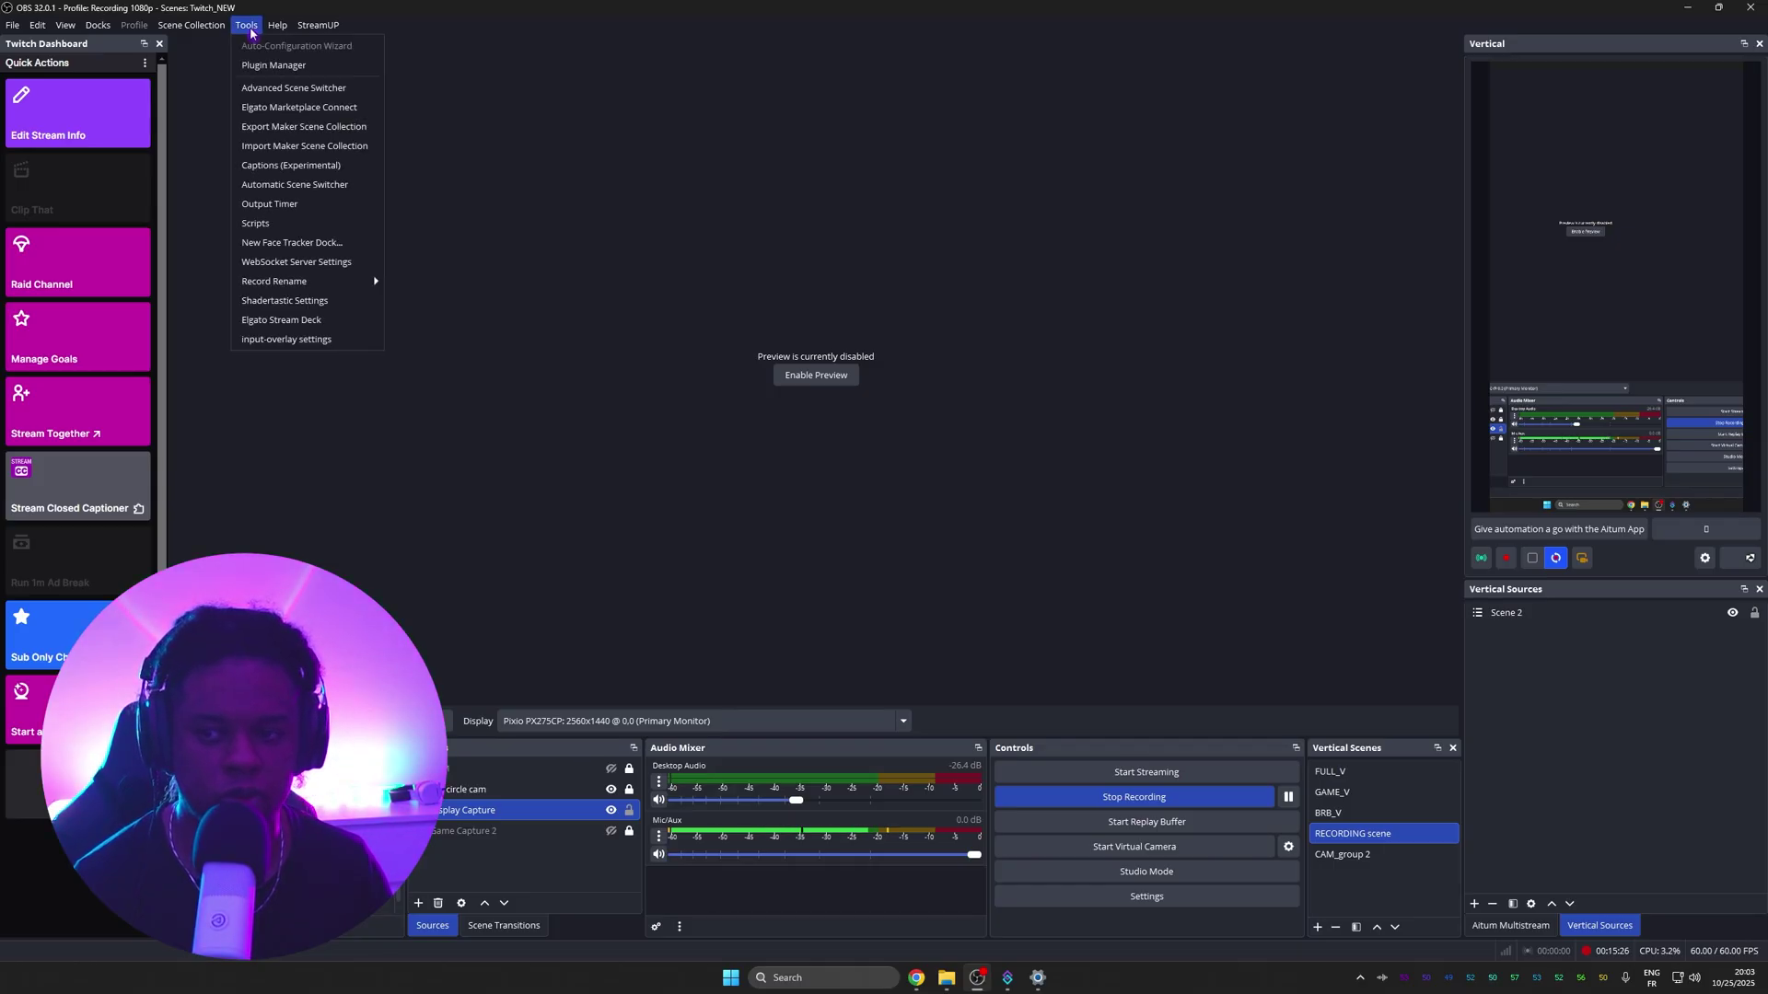
{"action": "left_click", "coordinate": [309, 272]}
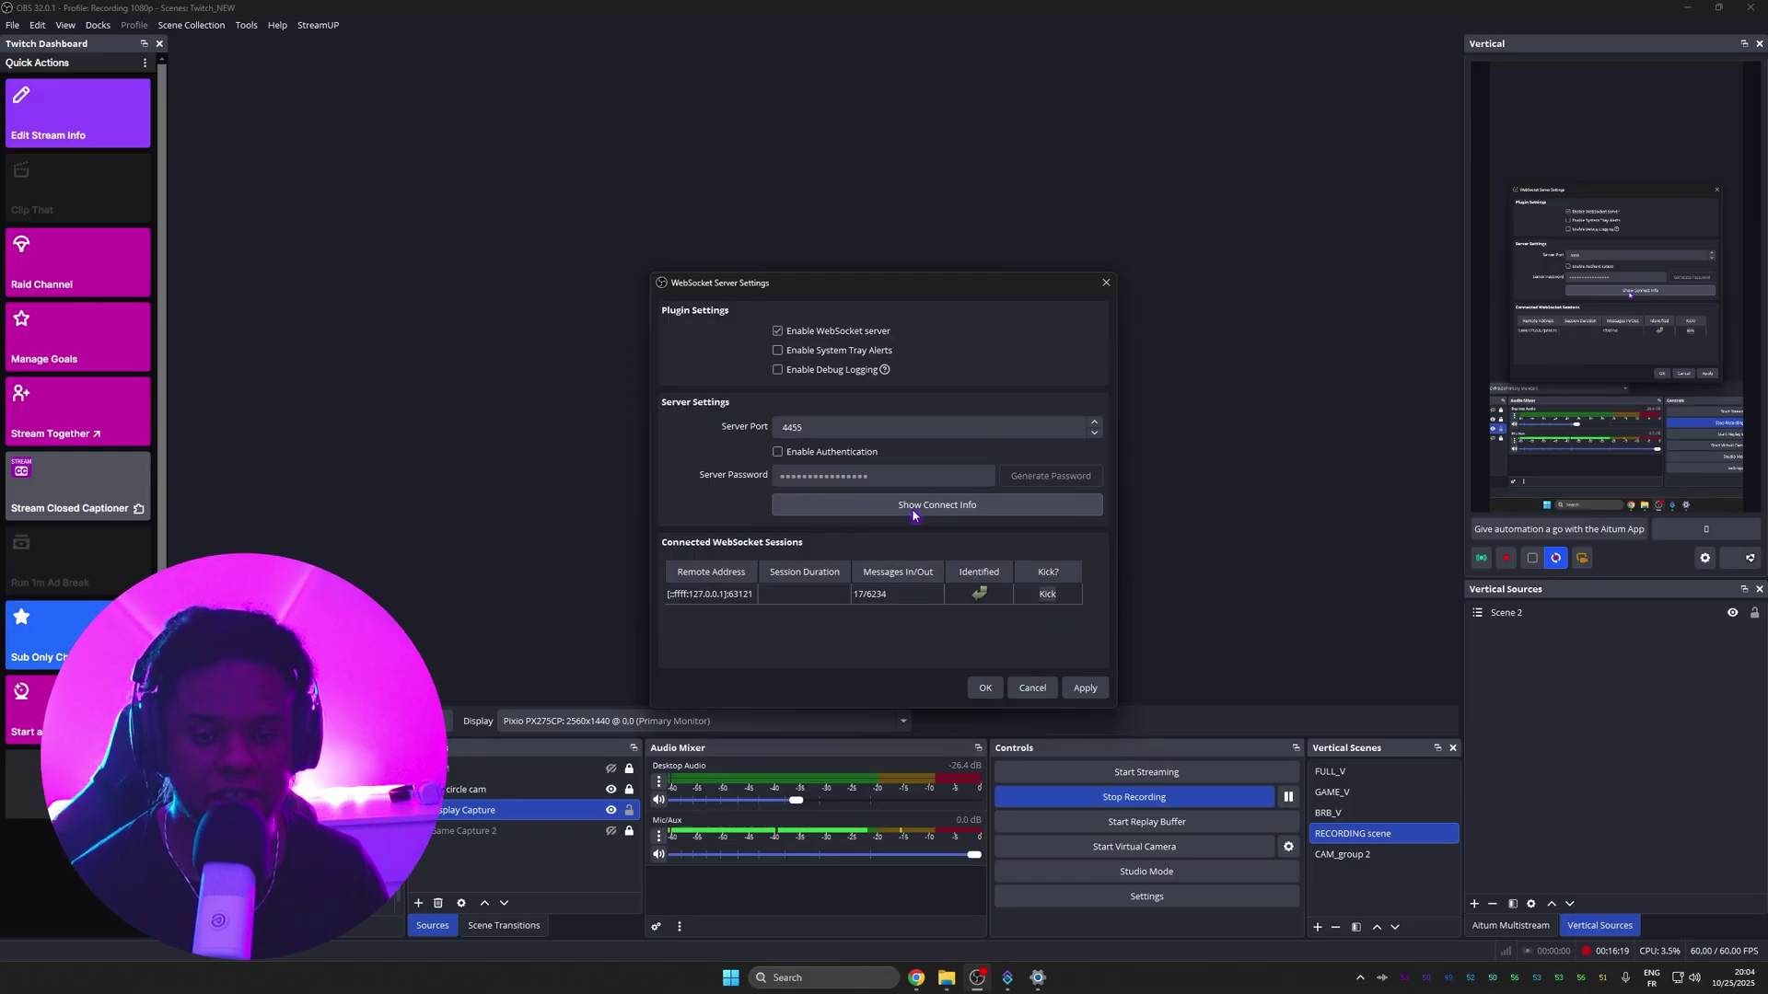
{"action": "left_click", "coordinate": [992, 687]}
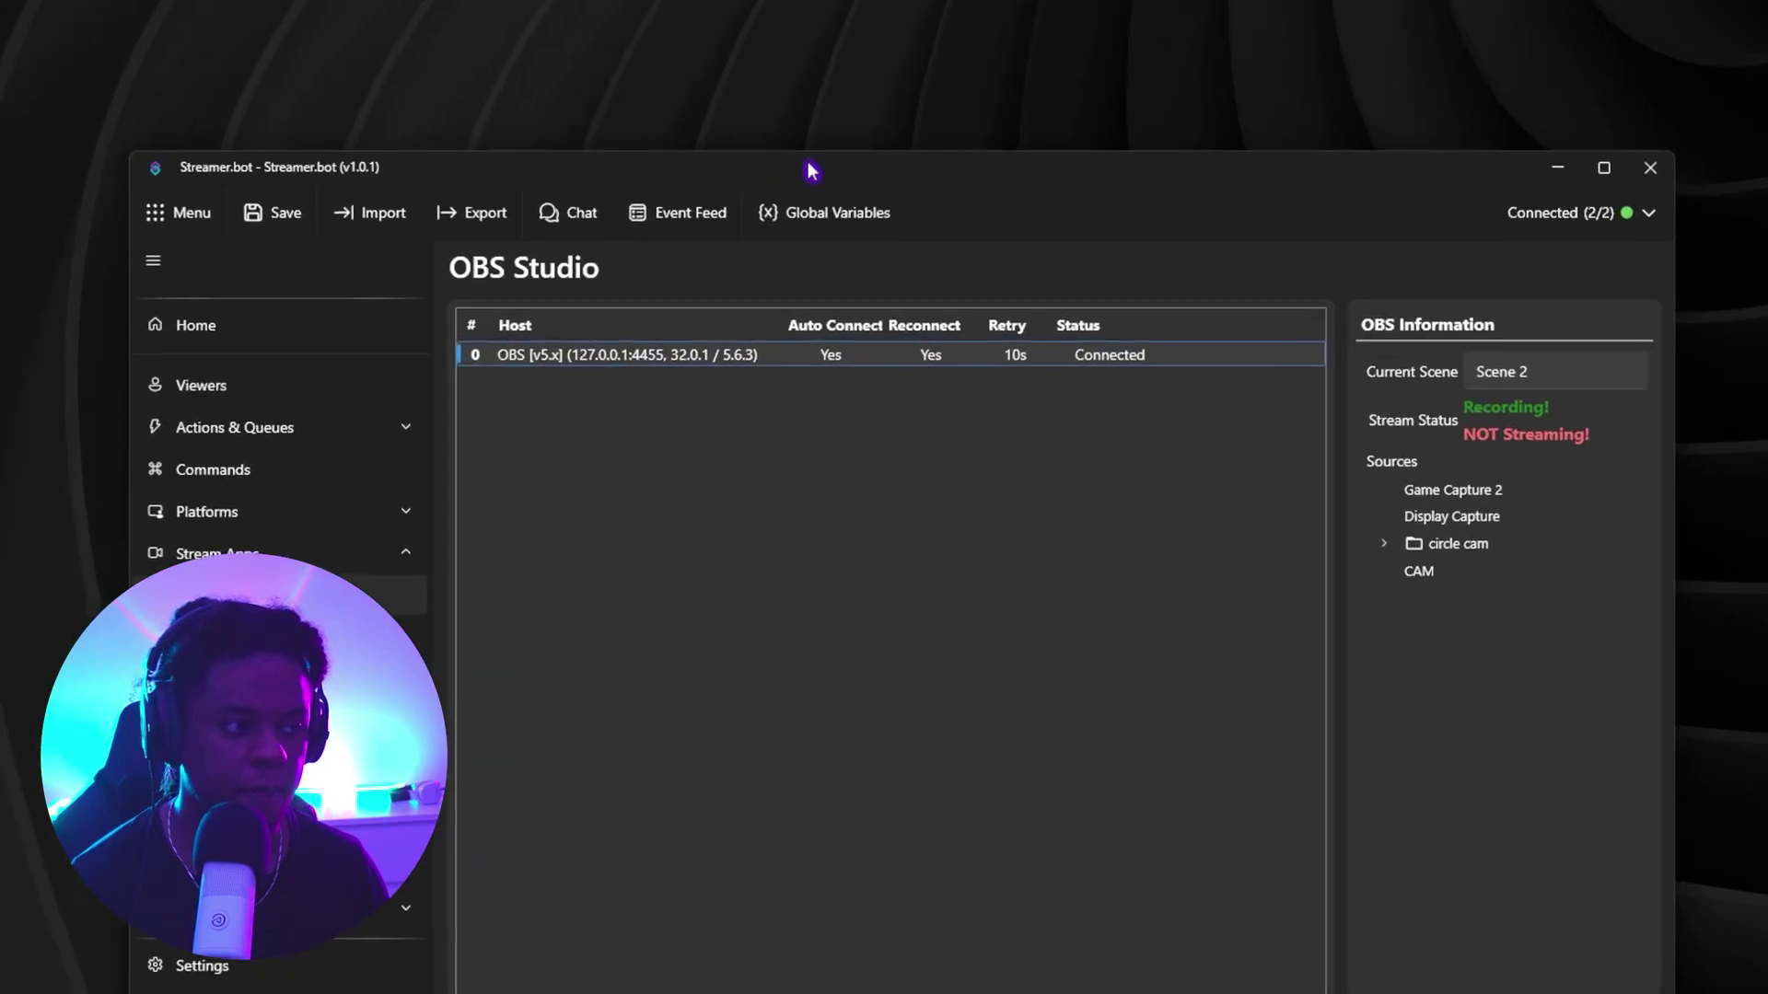
- Review the options available for the existing OBS connection, leave them as they are, and collapse the stream apps group
{"action": "right_click", "coordinate": [773, 348]}
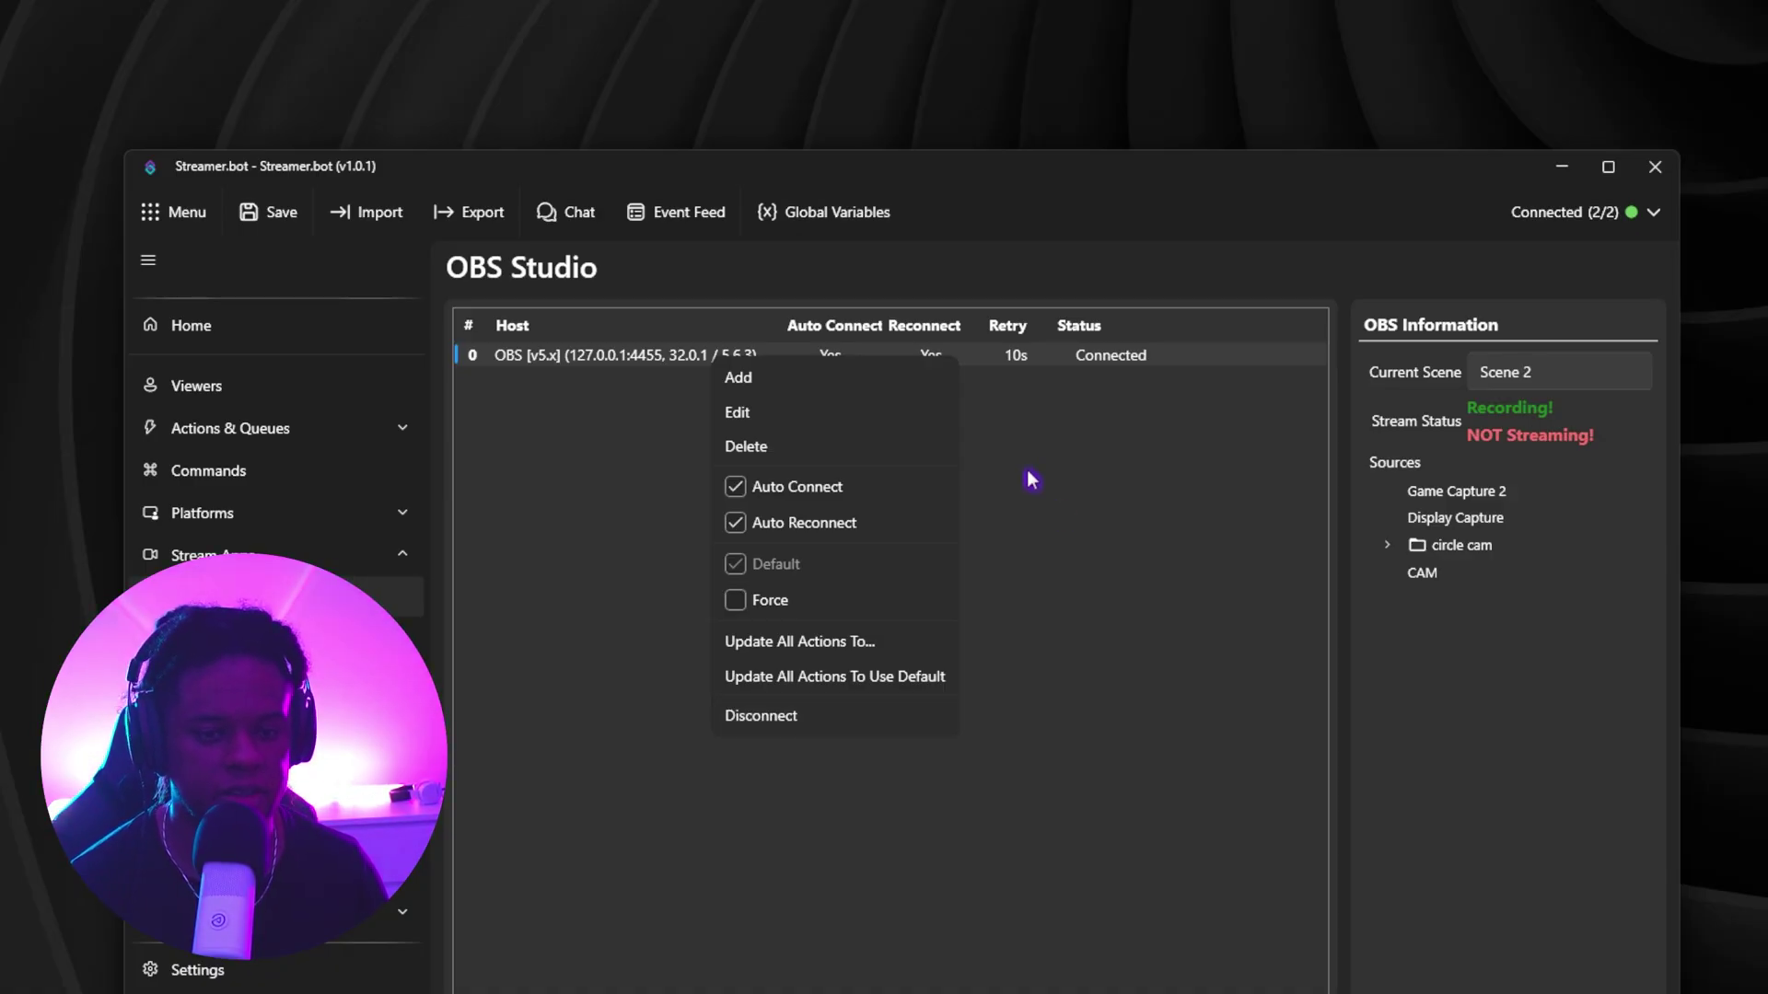
{"action": "left_click", "coordinate": [1196, 562]}
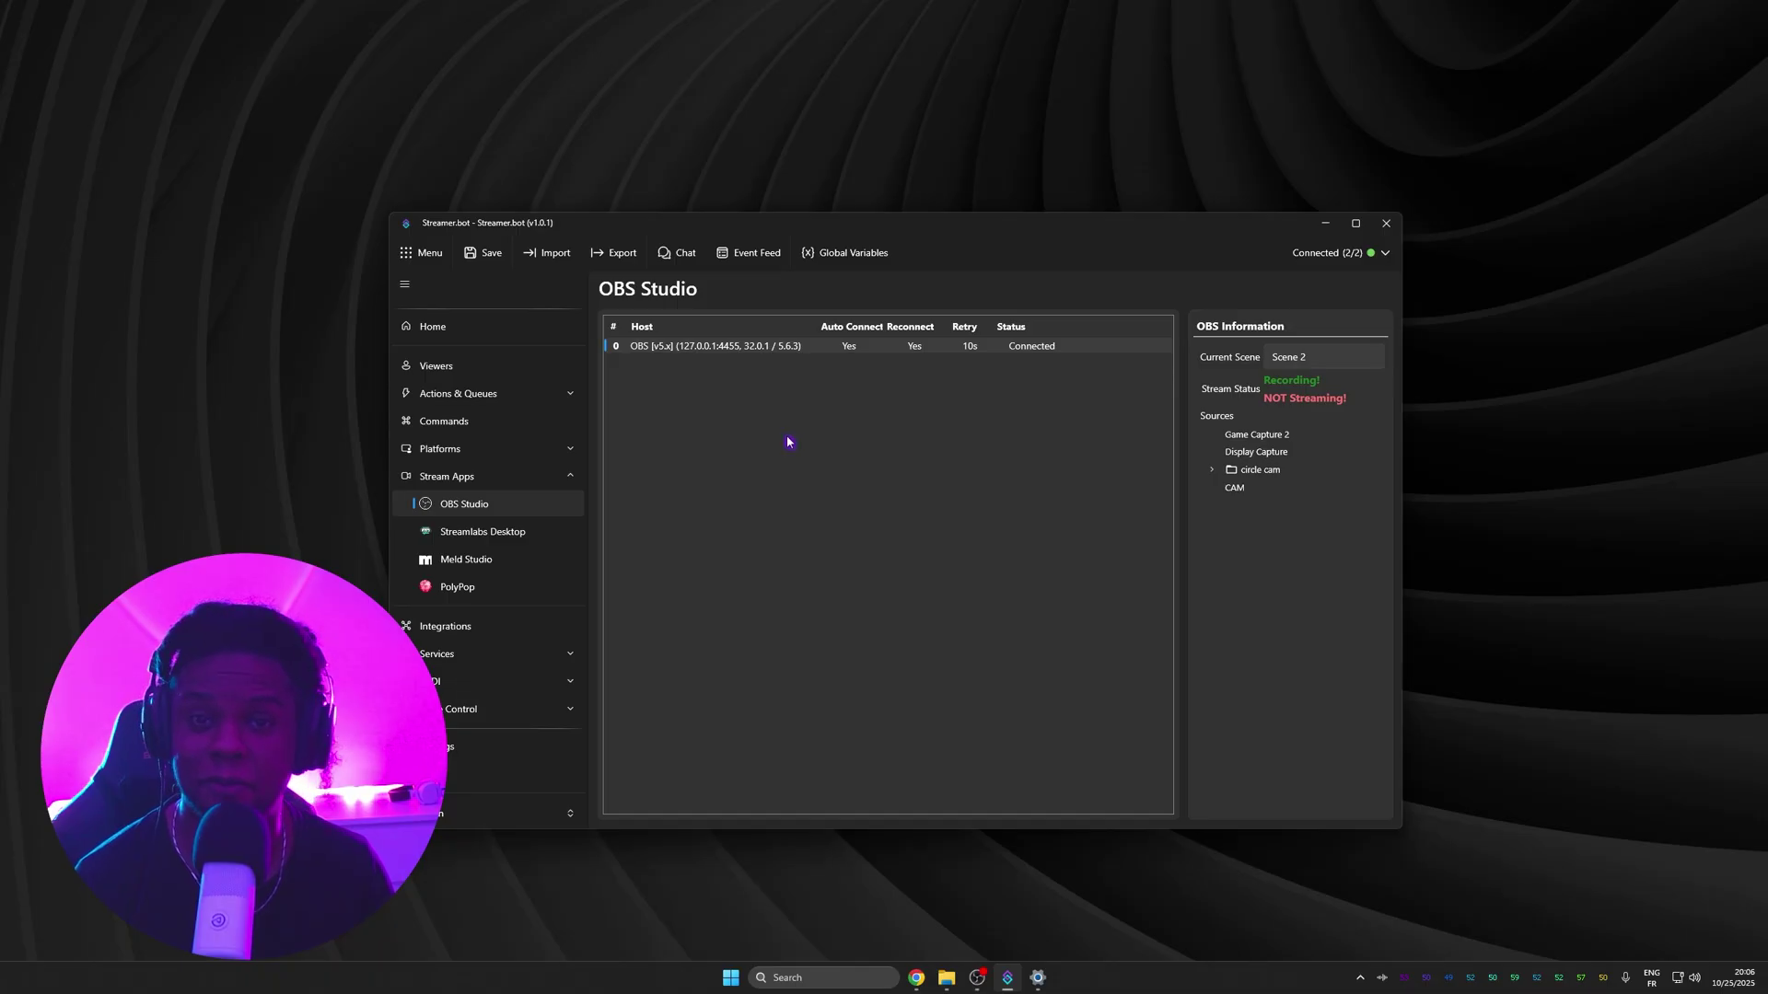
{"action": "left_click", "coordinate": [570, 476]}
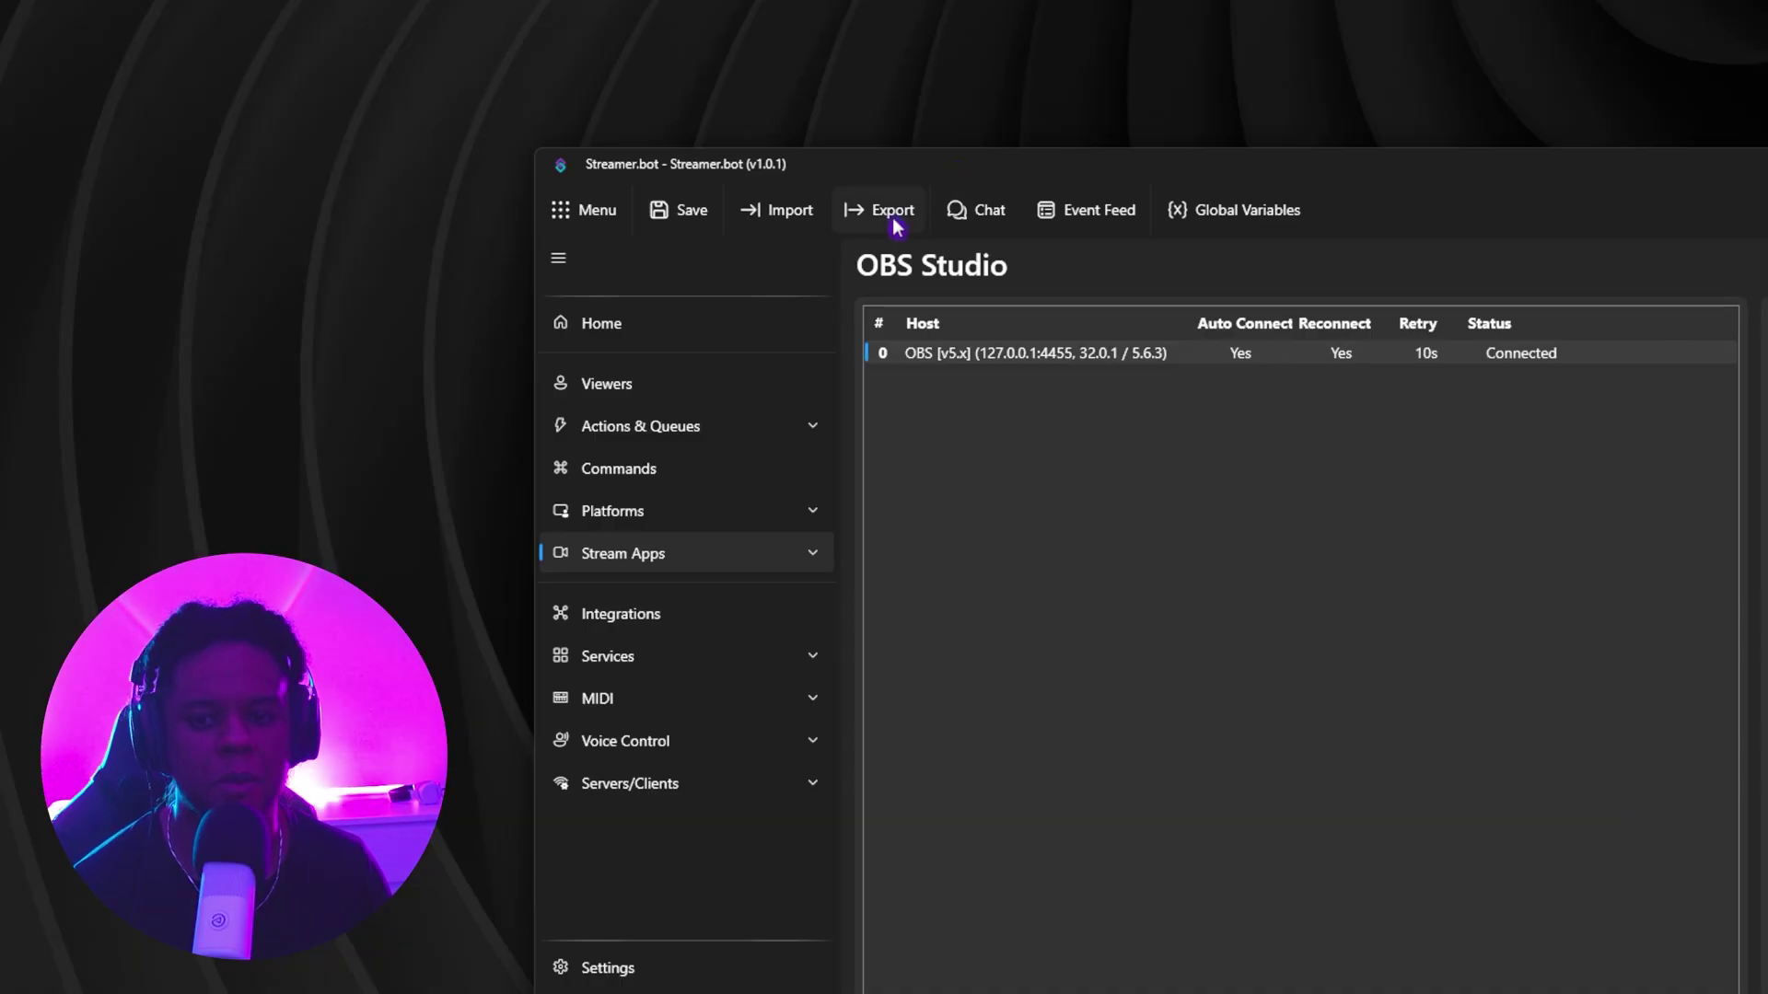
- Open the Actions page and collapse the None group in the actions list
{"action": "left_click", "coordinate": [790, 434]}
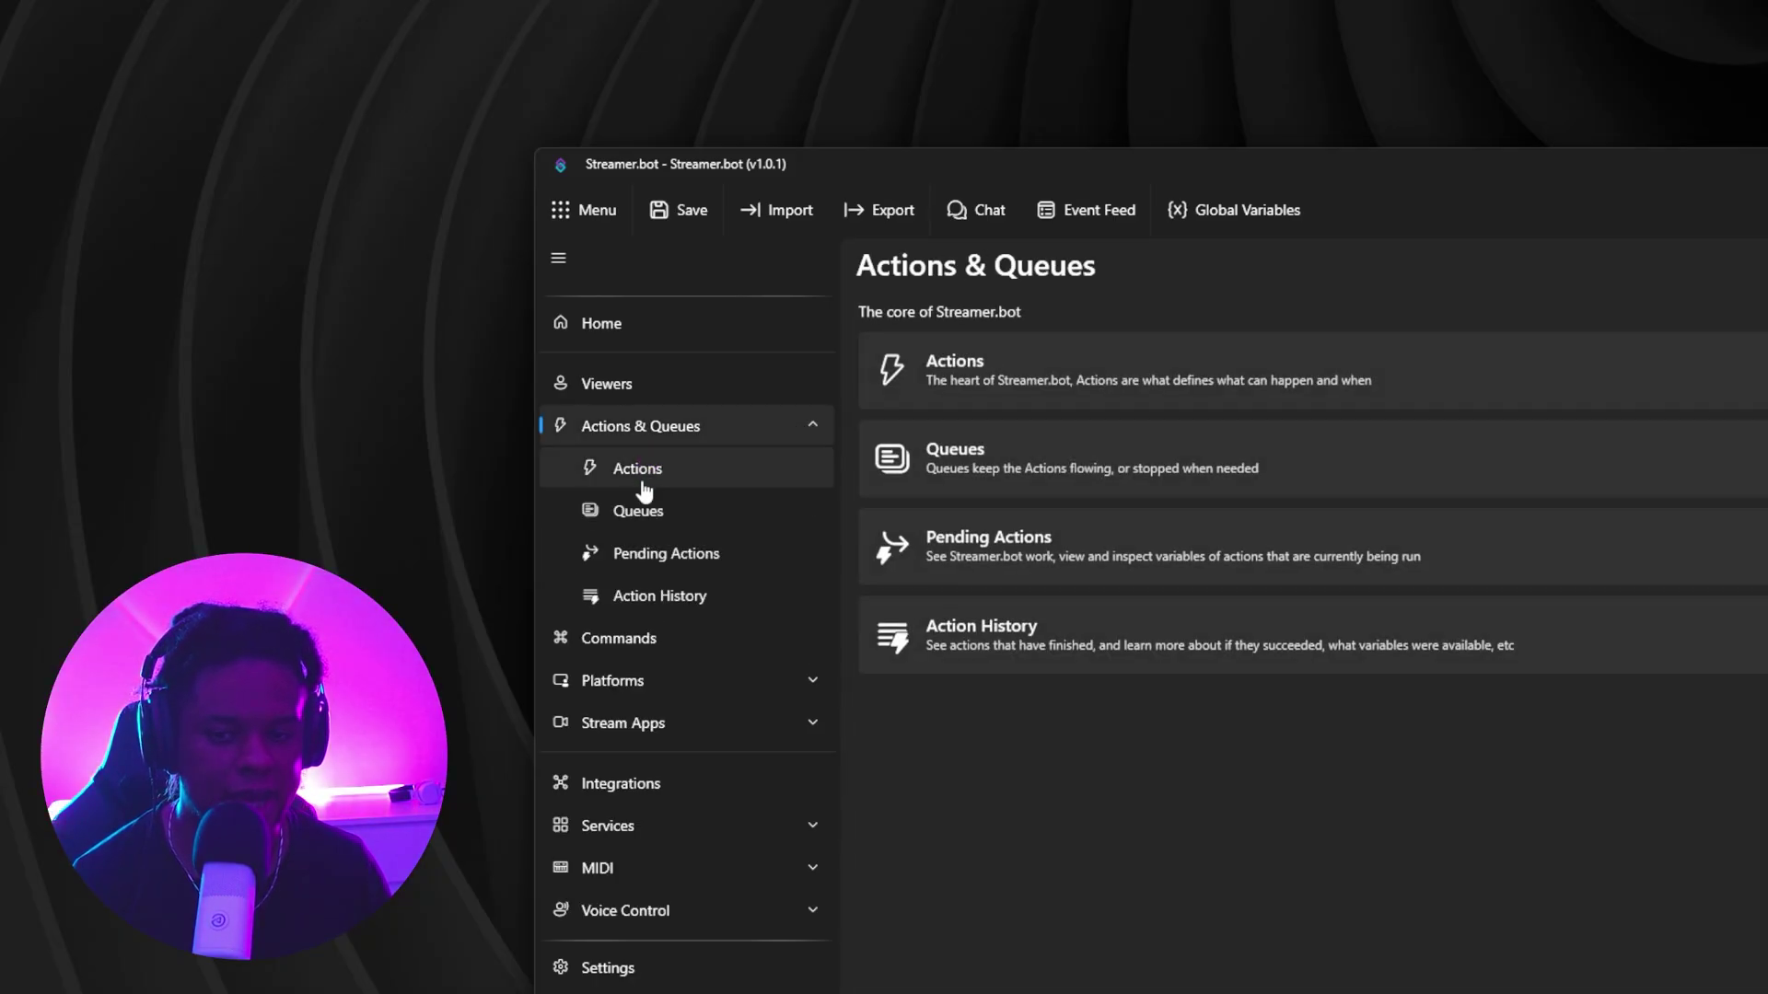
{"action": "left_click", "coordinate": [648, 477]}
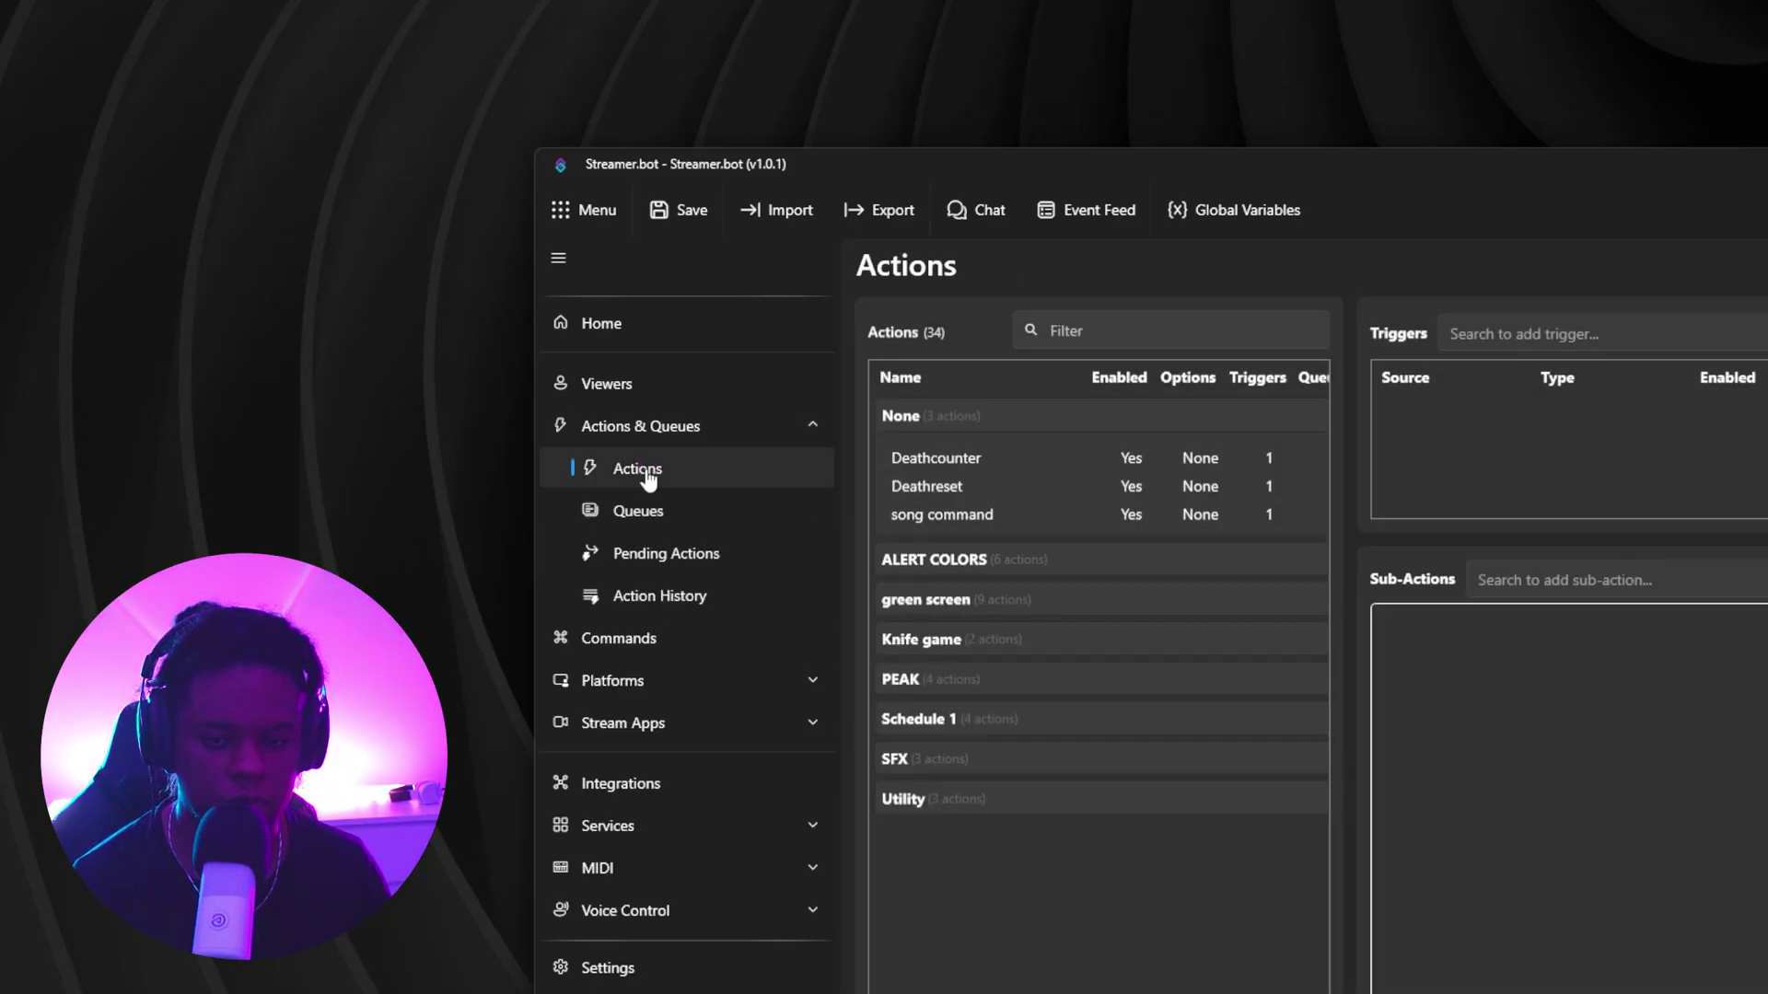
{"action": "left_click", "coordinate": [912, 415]}
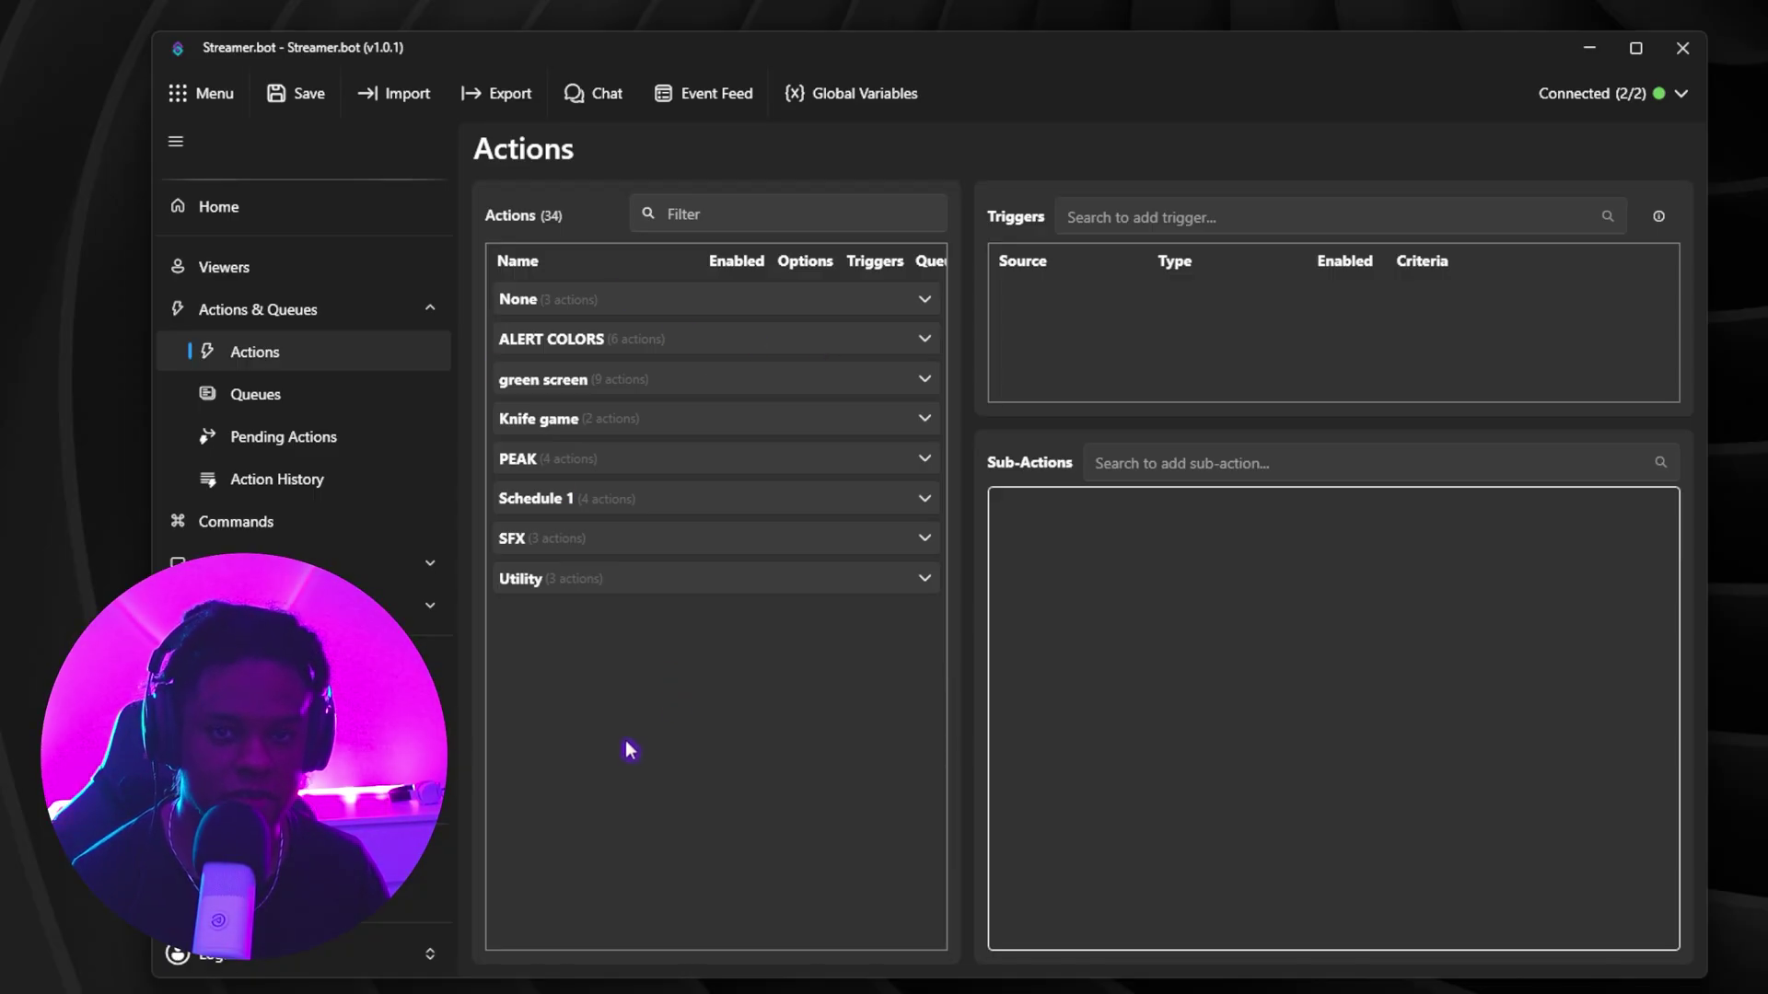
- Add a new enabled action named TEST ACTION with no group and the Default queue
{"action": "right_click", "coordinate": [682, 647]}
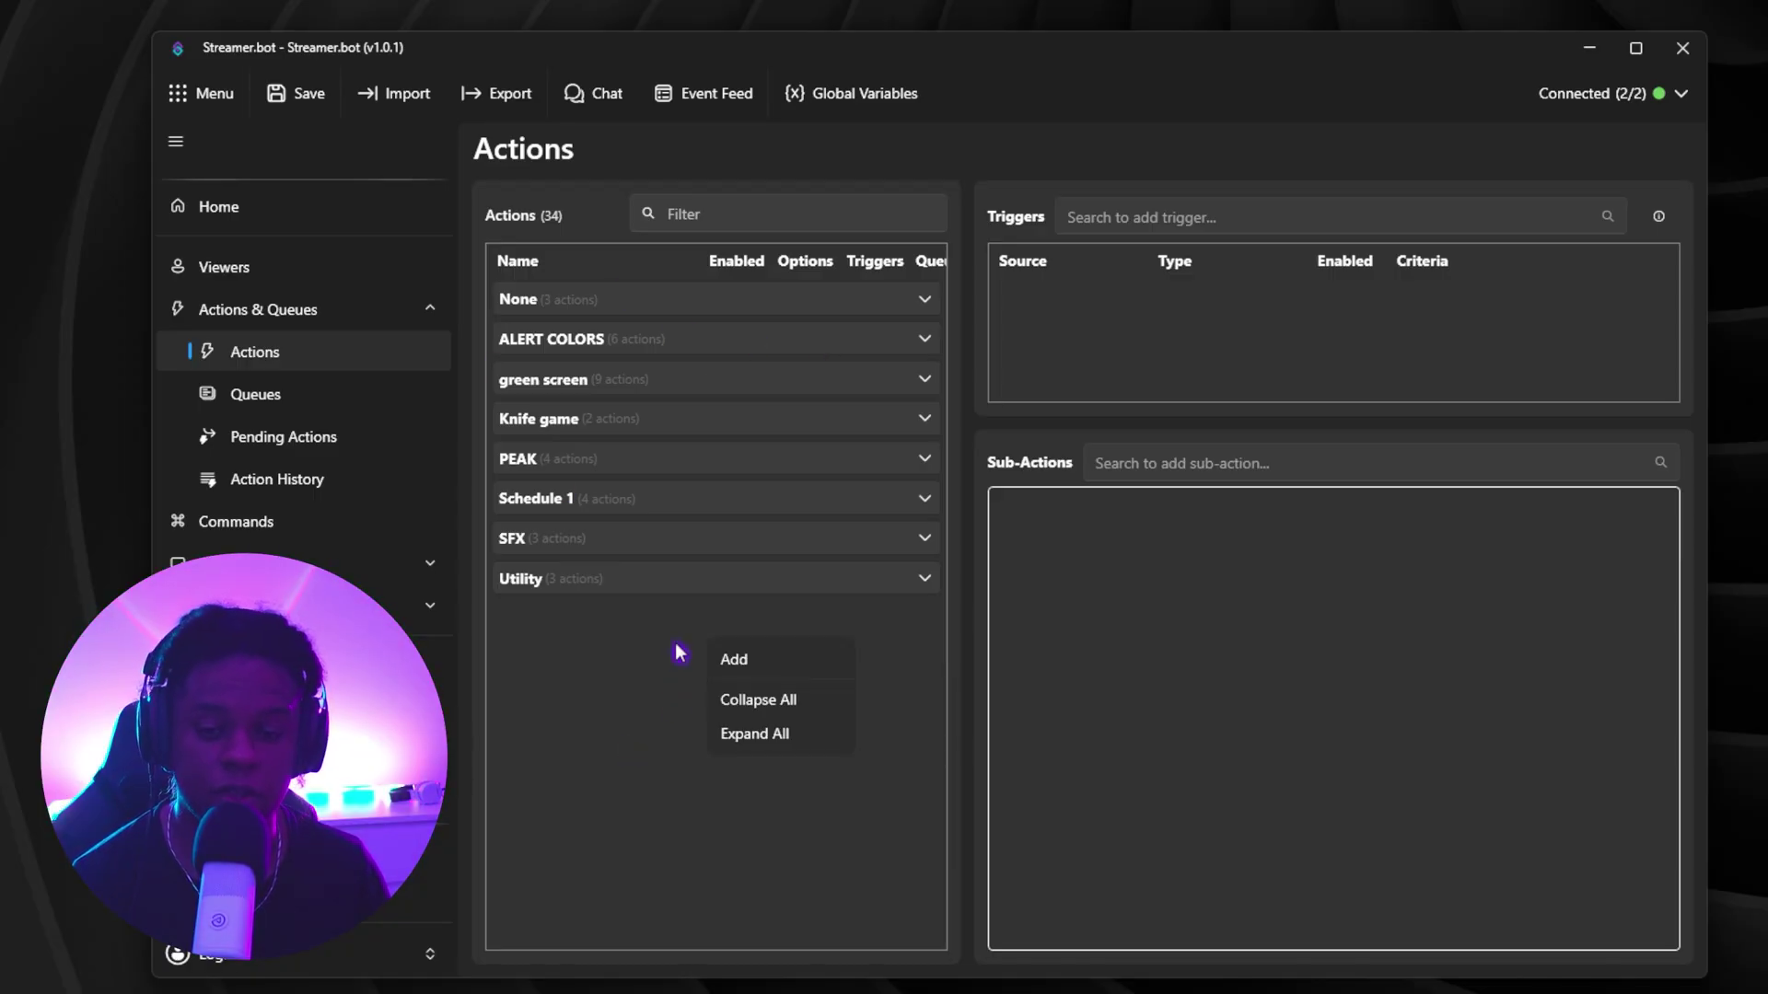
{"action": "left_click", "coordinate": [787, 670]}
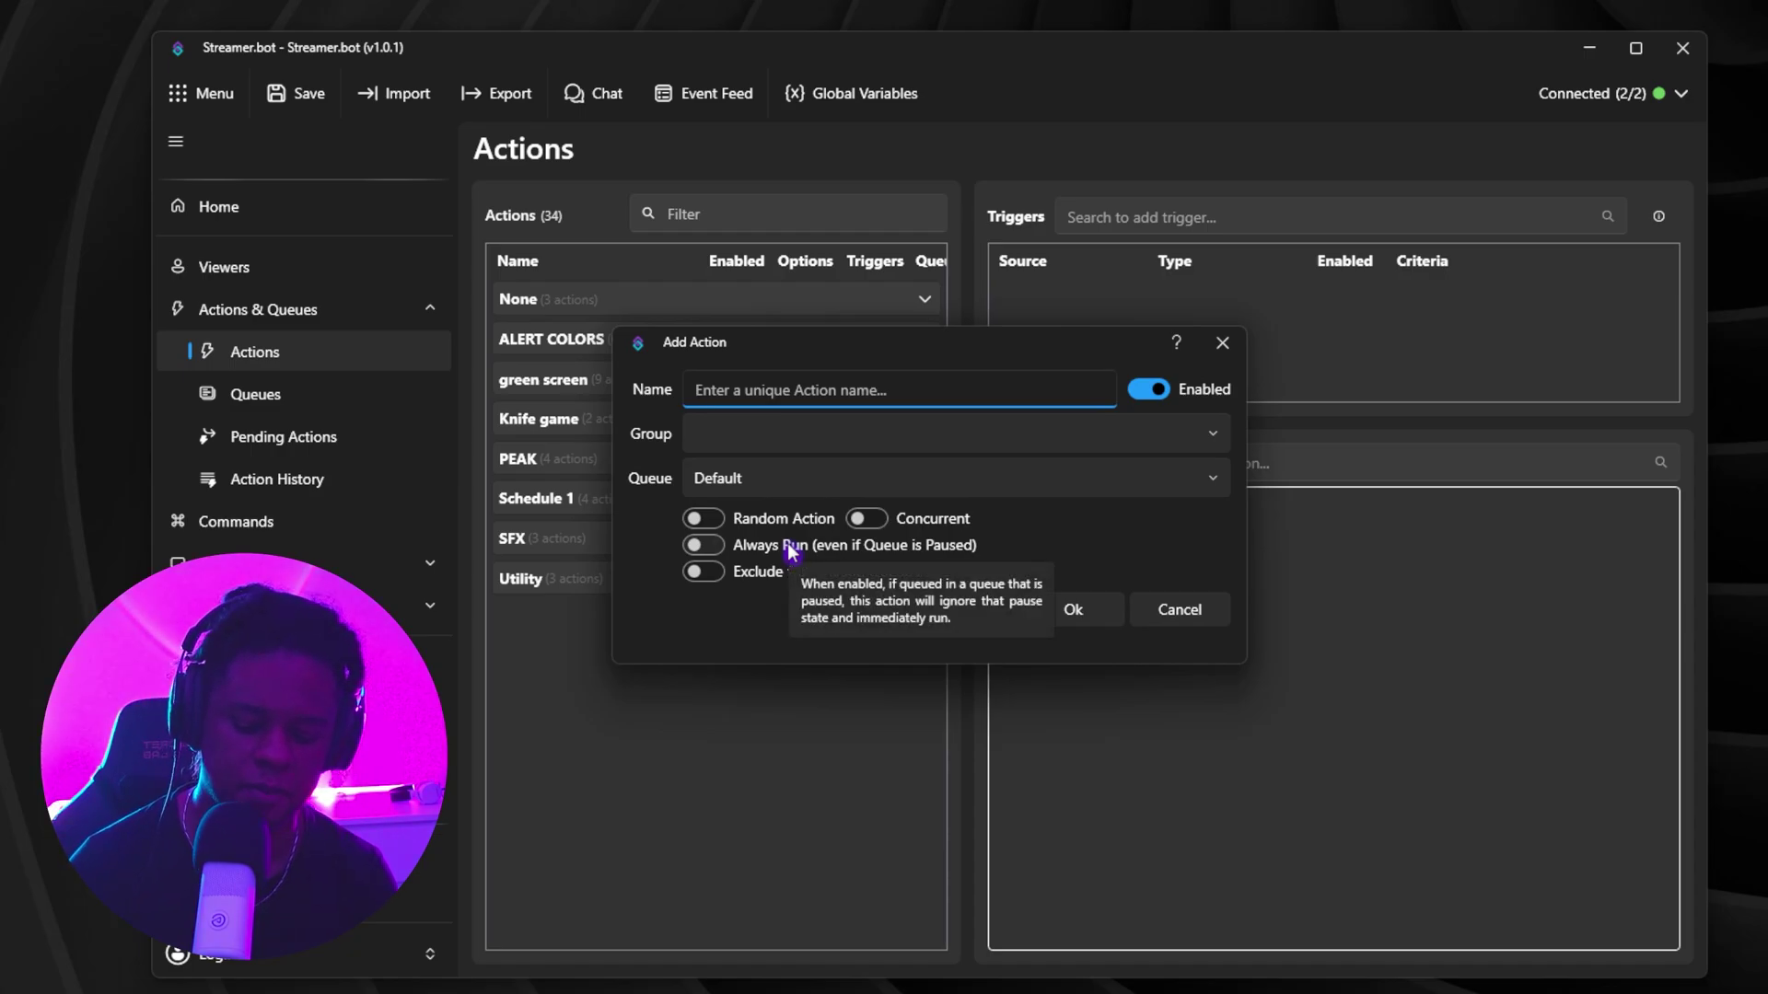
{"action": "type", "text": "TEST ACTION"}
{"action": "left_click", "coordinate": [737, 432]}
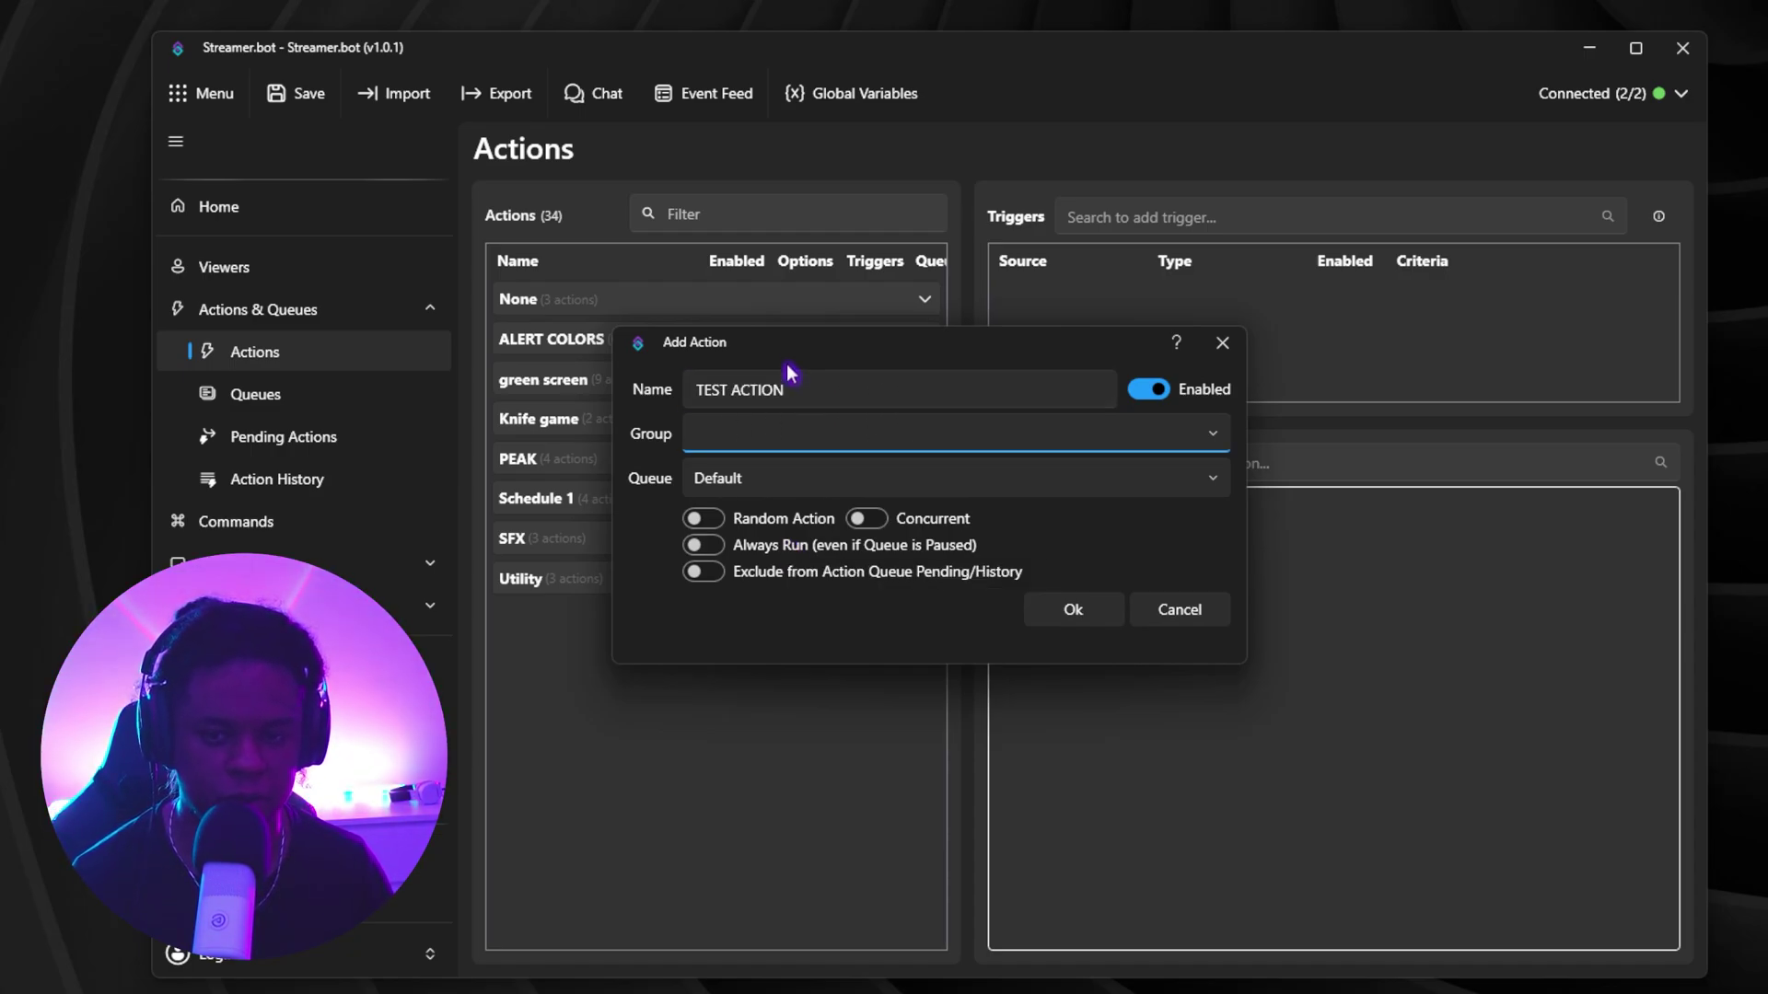
{"action": "left_click_drag", "start_coordinate": [790, 364], "coordinate": [1128, 354]}
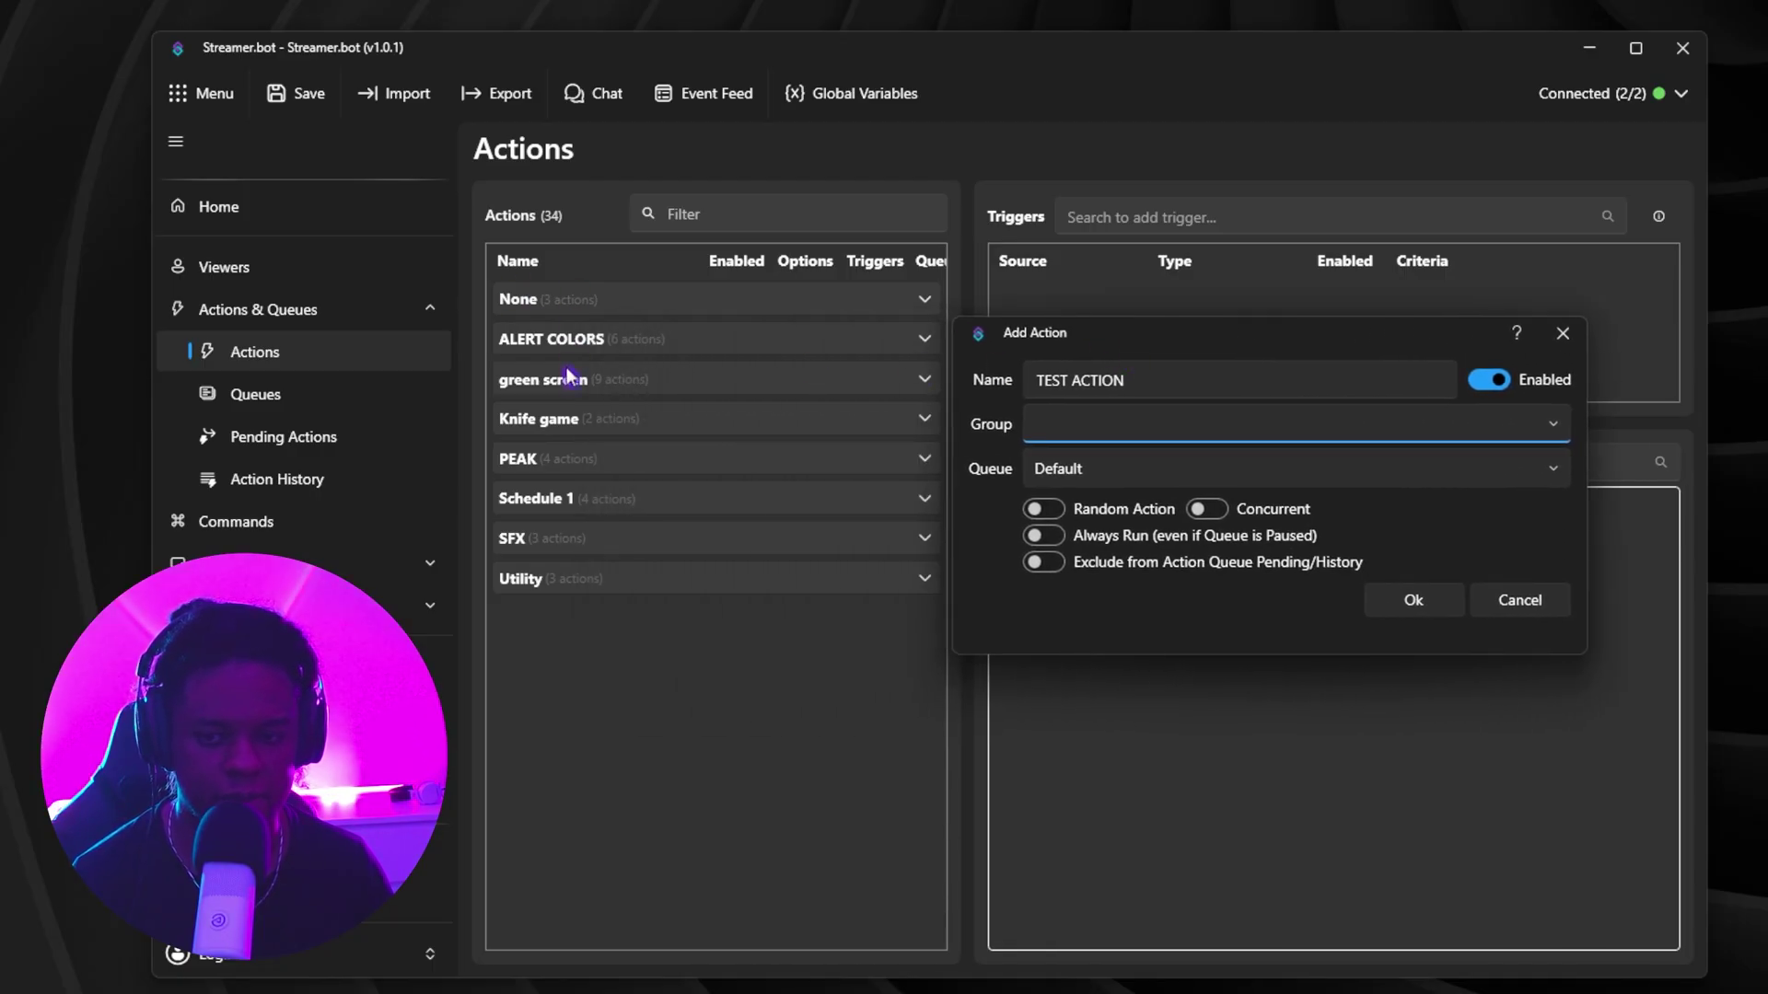
{"action": "left_click", "coordinate": [1188, 599]}
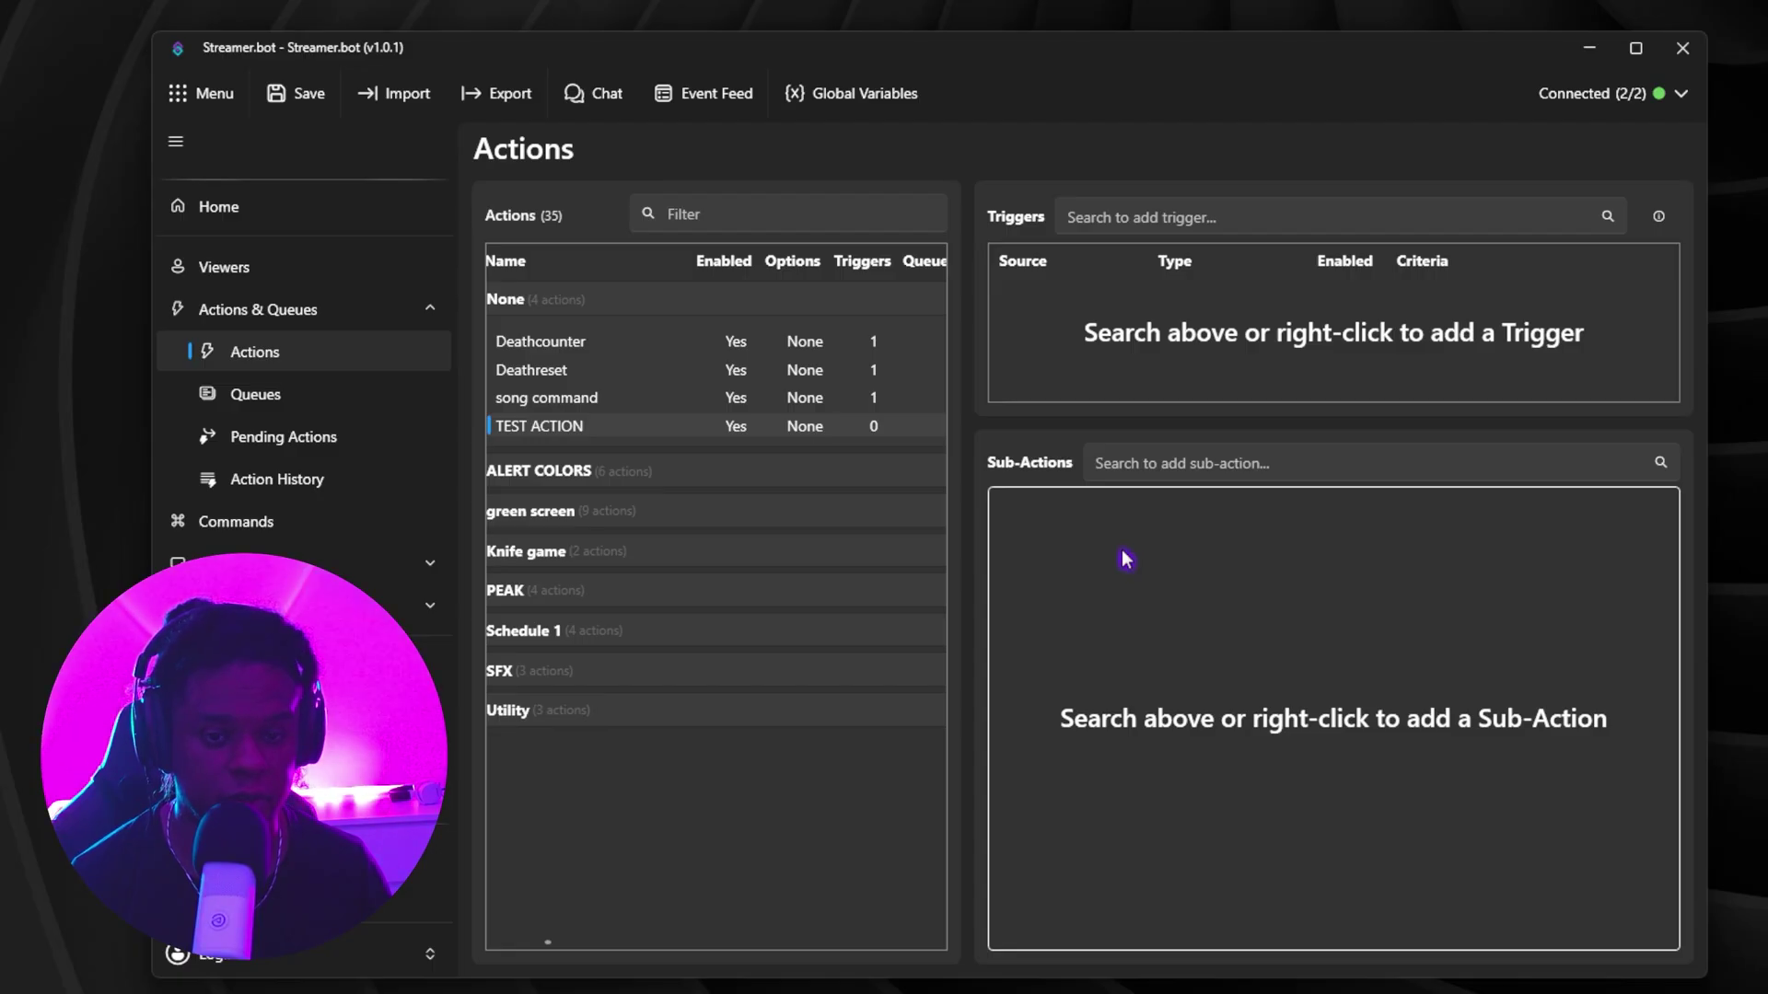
- Examine the sub-action categories available for TEST ACTION, including the Core types, without adding any
{"action": "right_click", "coordinate": [1048, 518]}
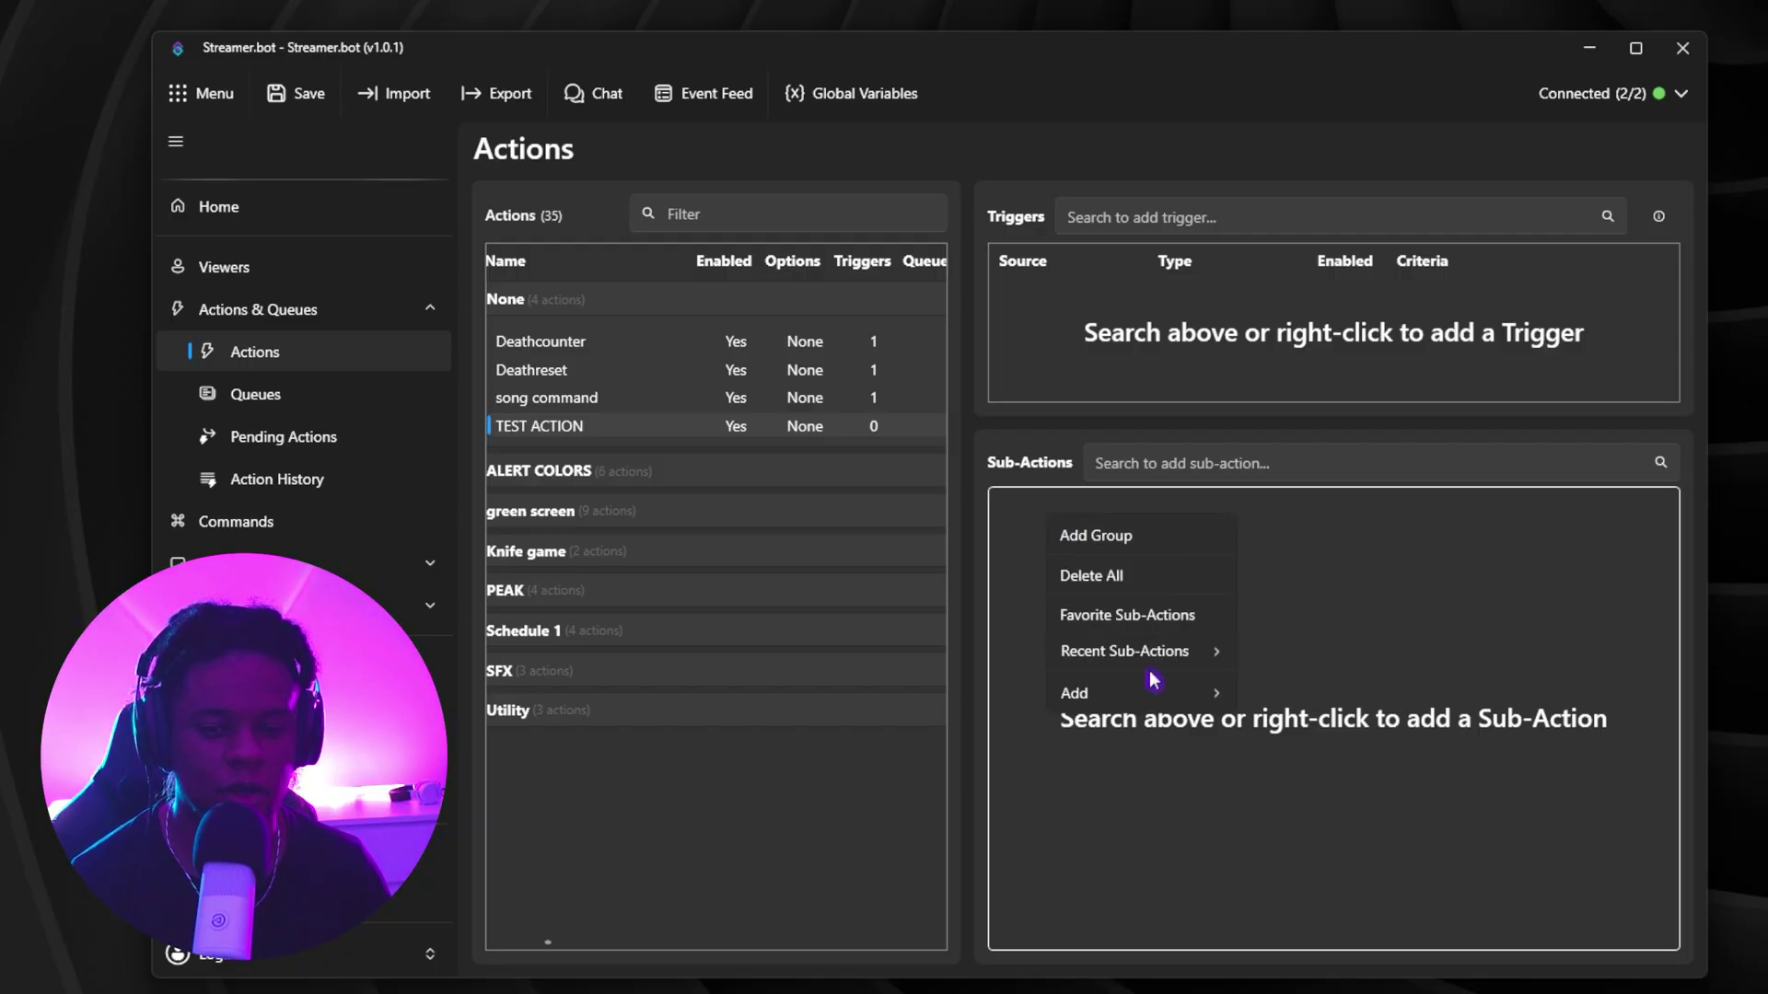
{"action": "mouse_move", "coordinate": [1142, 695]}
{"action": "mouse_move", "coordinate": [1326, 715]}
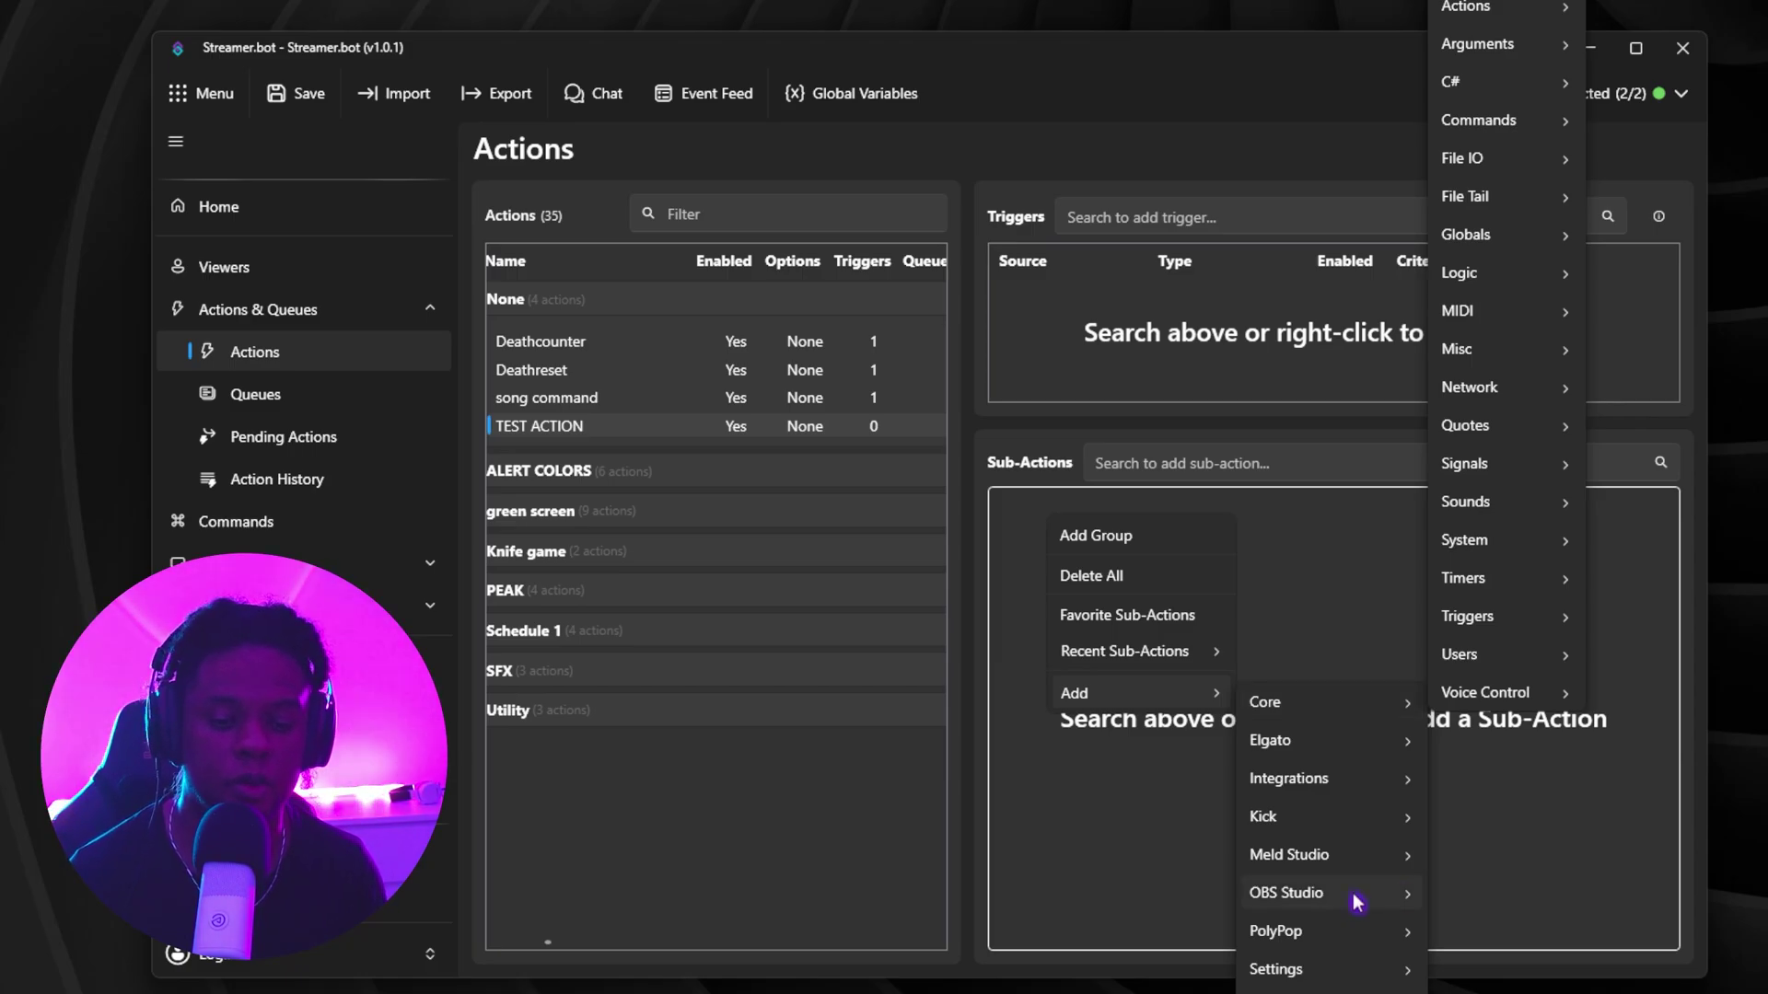
{"action": "mouse_move", "coordinate": [1326, 904]}
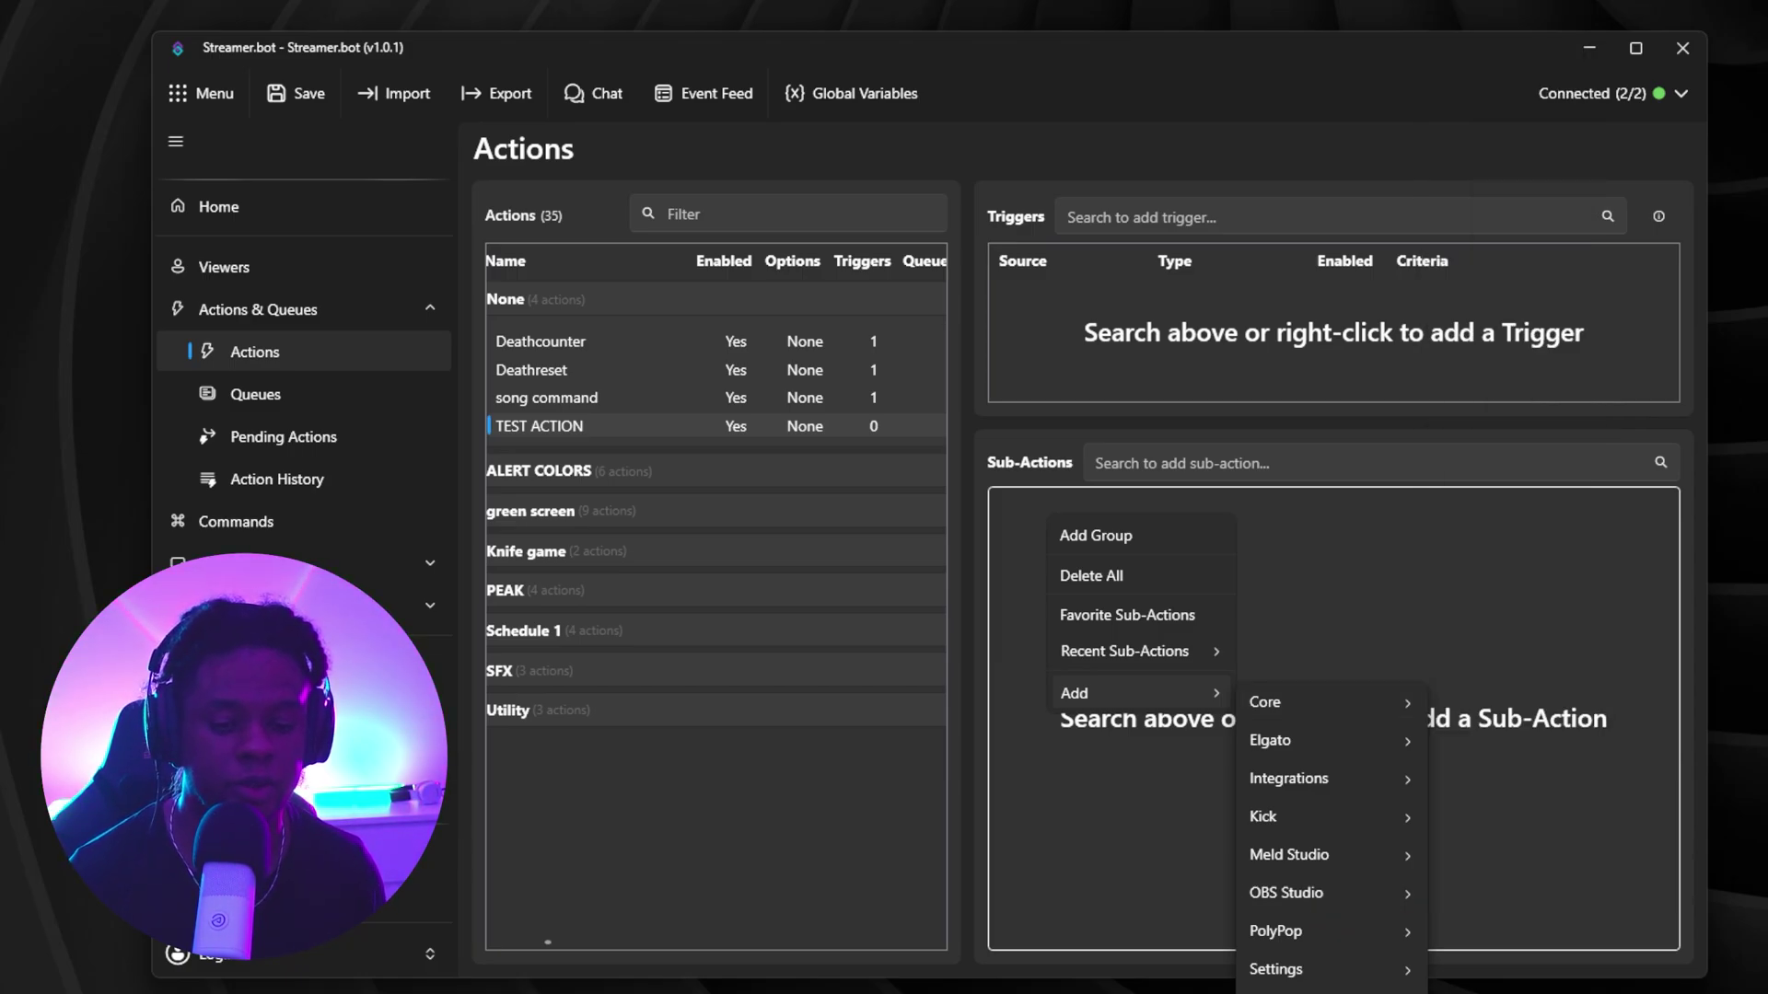
{"action": "mouse_move", "coordinate": [1317, 990]}
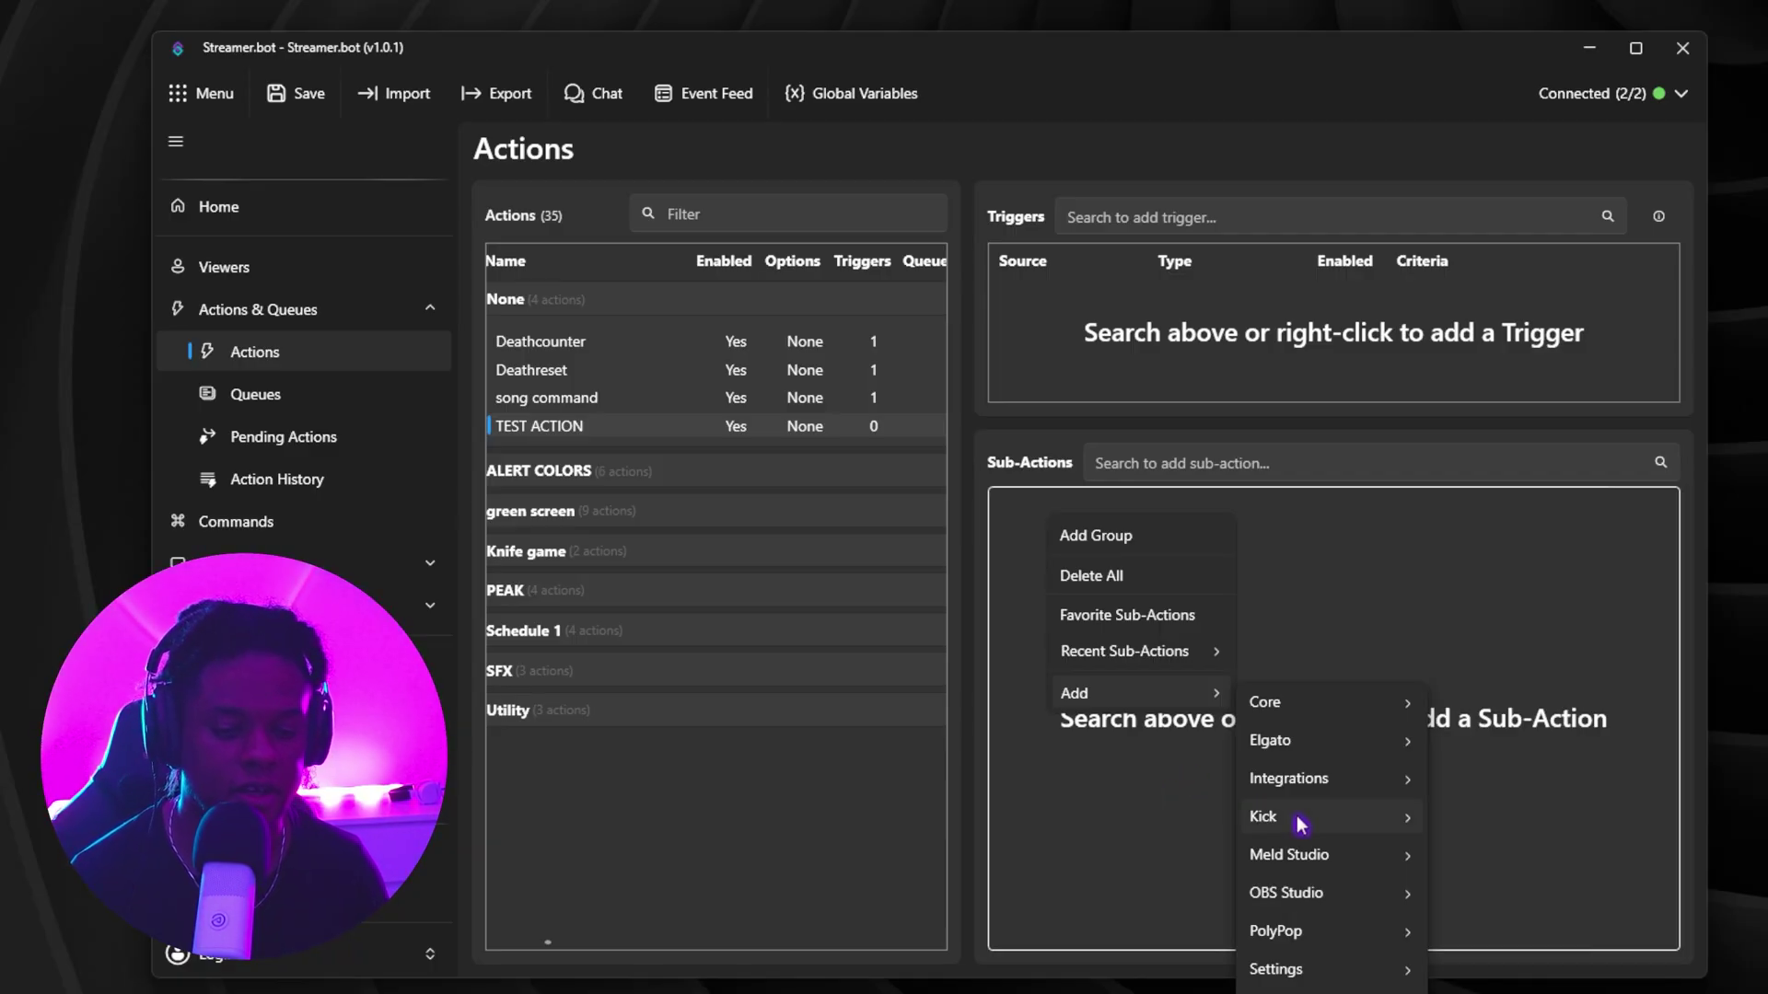
{"action": "mouse_move", "coordinate": [1496, 50]}
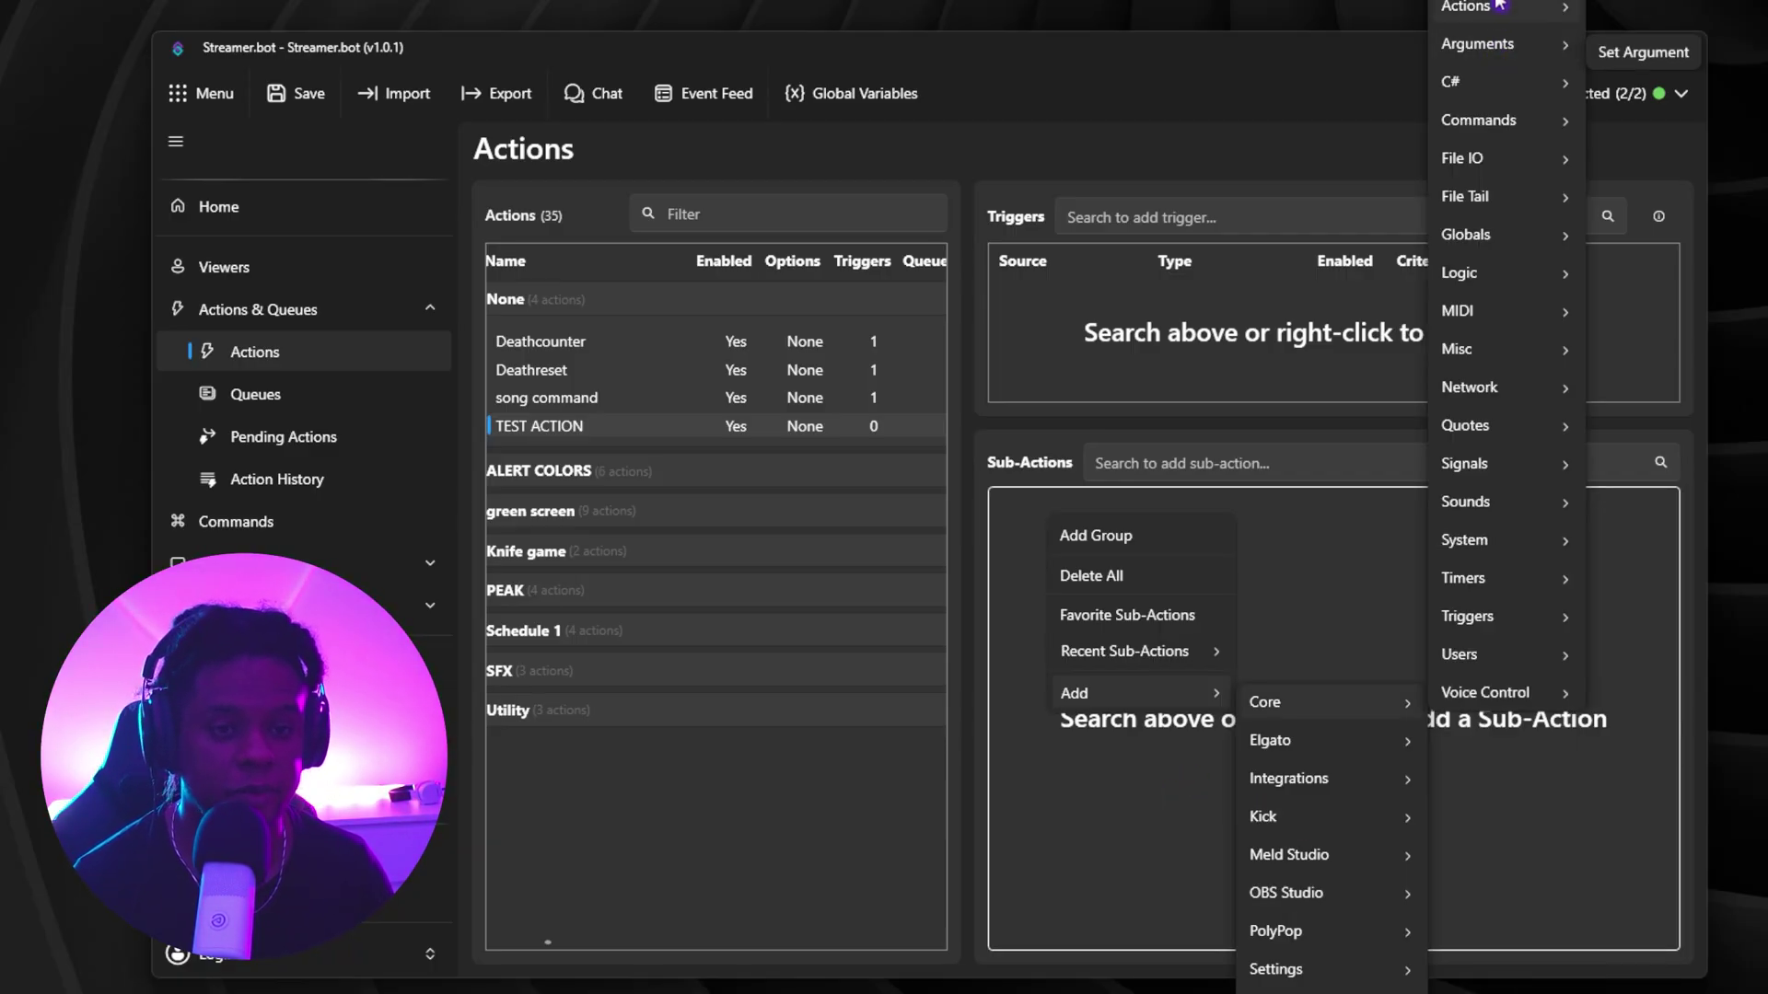
{"action": "left_click", "coordinate": [1018, 706]}
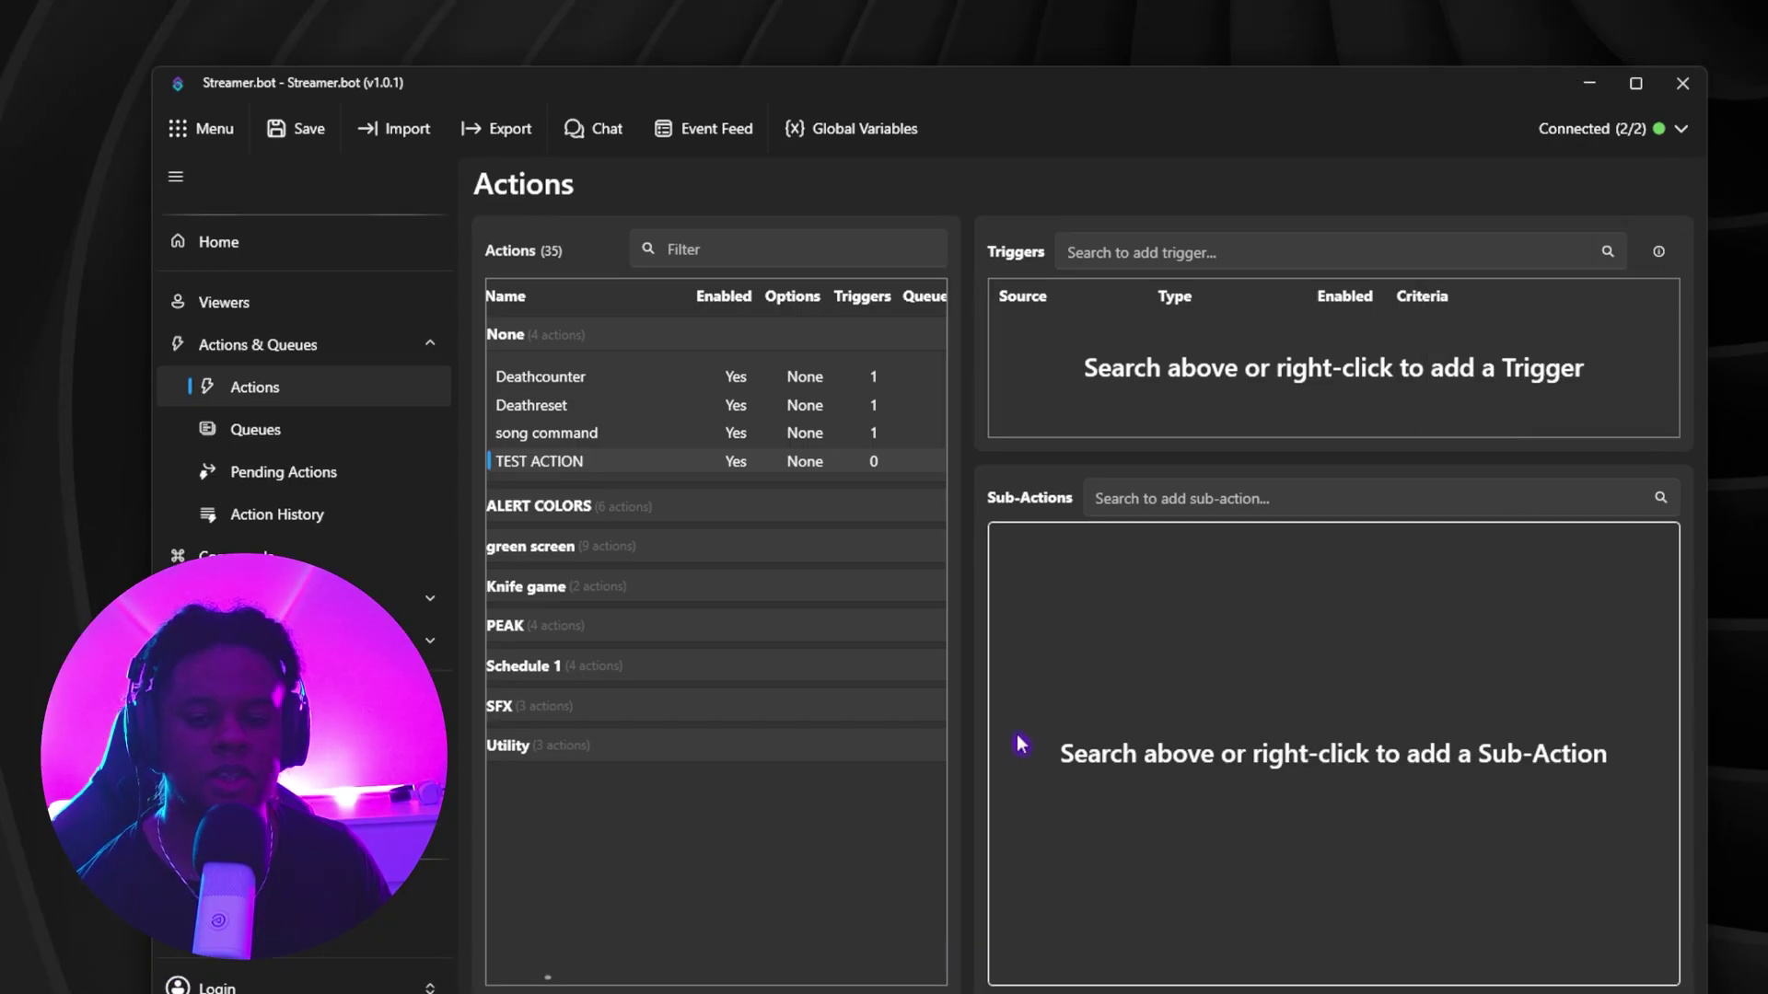
- Create an OBS Studio Set Source Visibility State sub-action for TEST ACTION
{"action": "right_click", "coordinate": [1028, 567]}
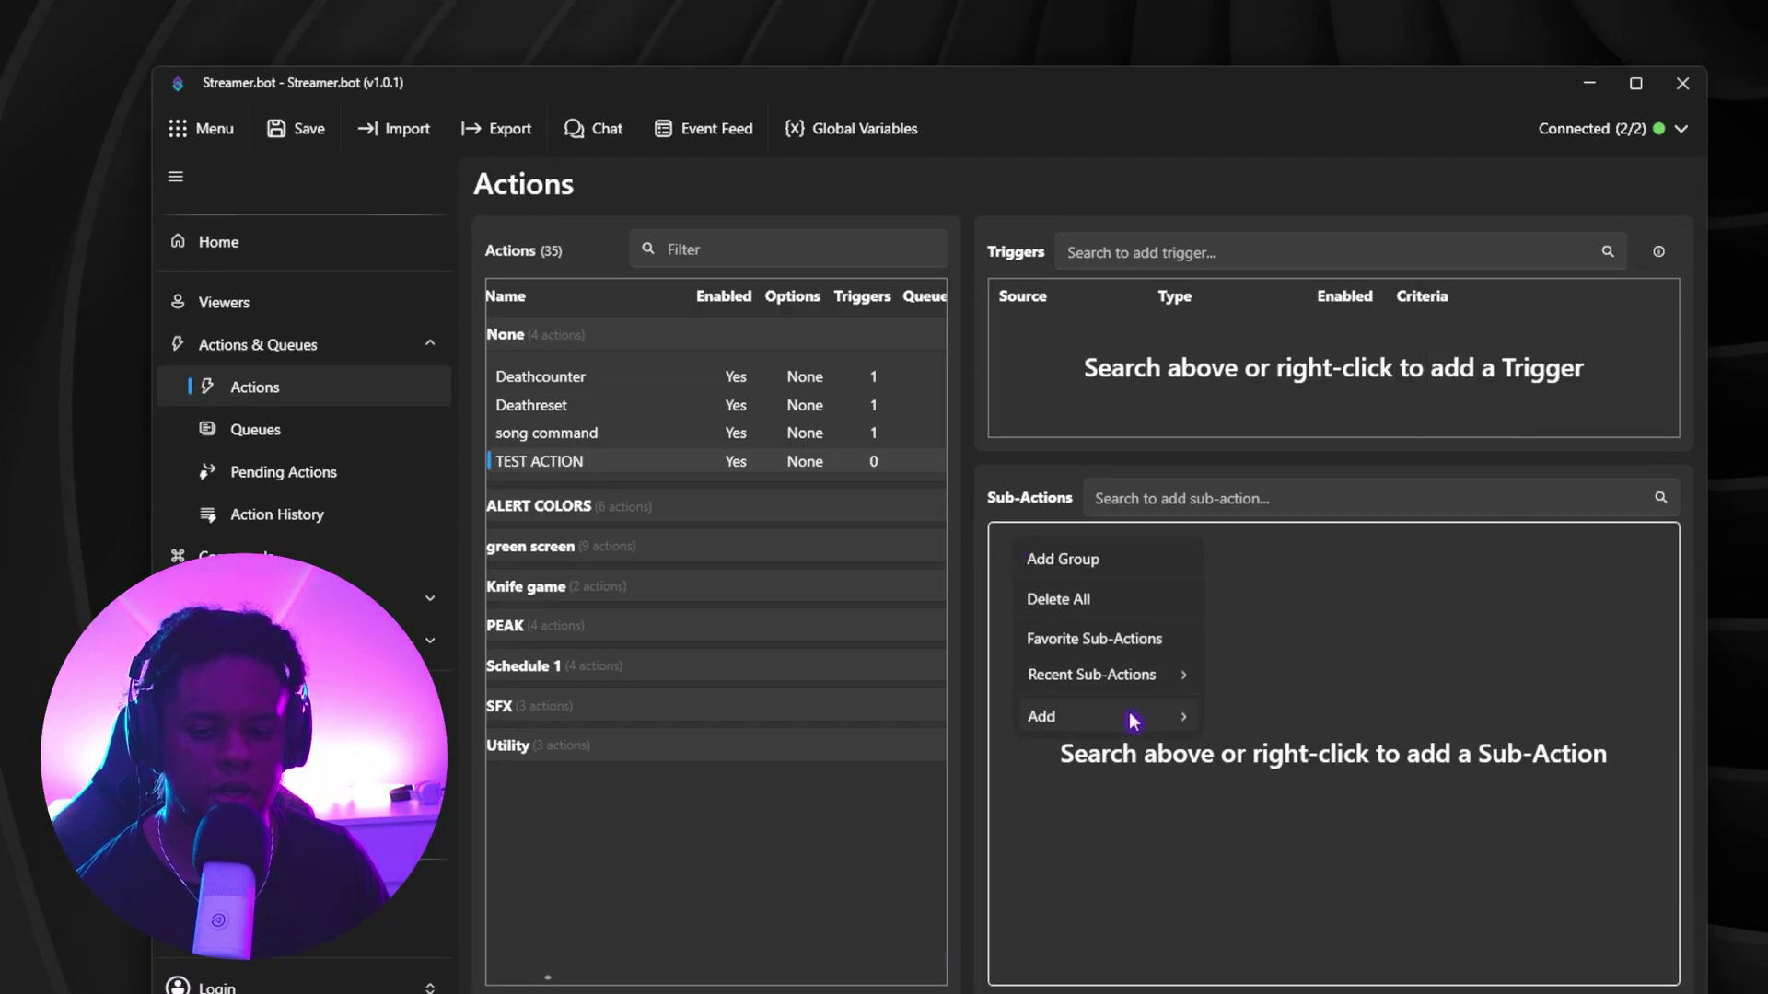
{"action": "mouse_move", "coordinate": [1137, 714]}
{"action": "mouse_move", "coordinate": [1330, 926]}
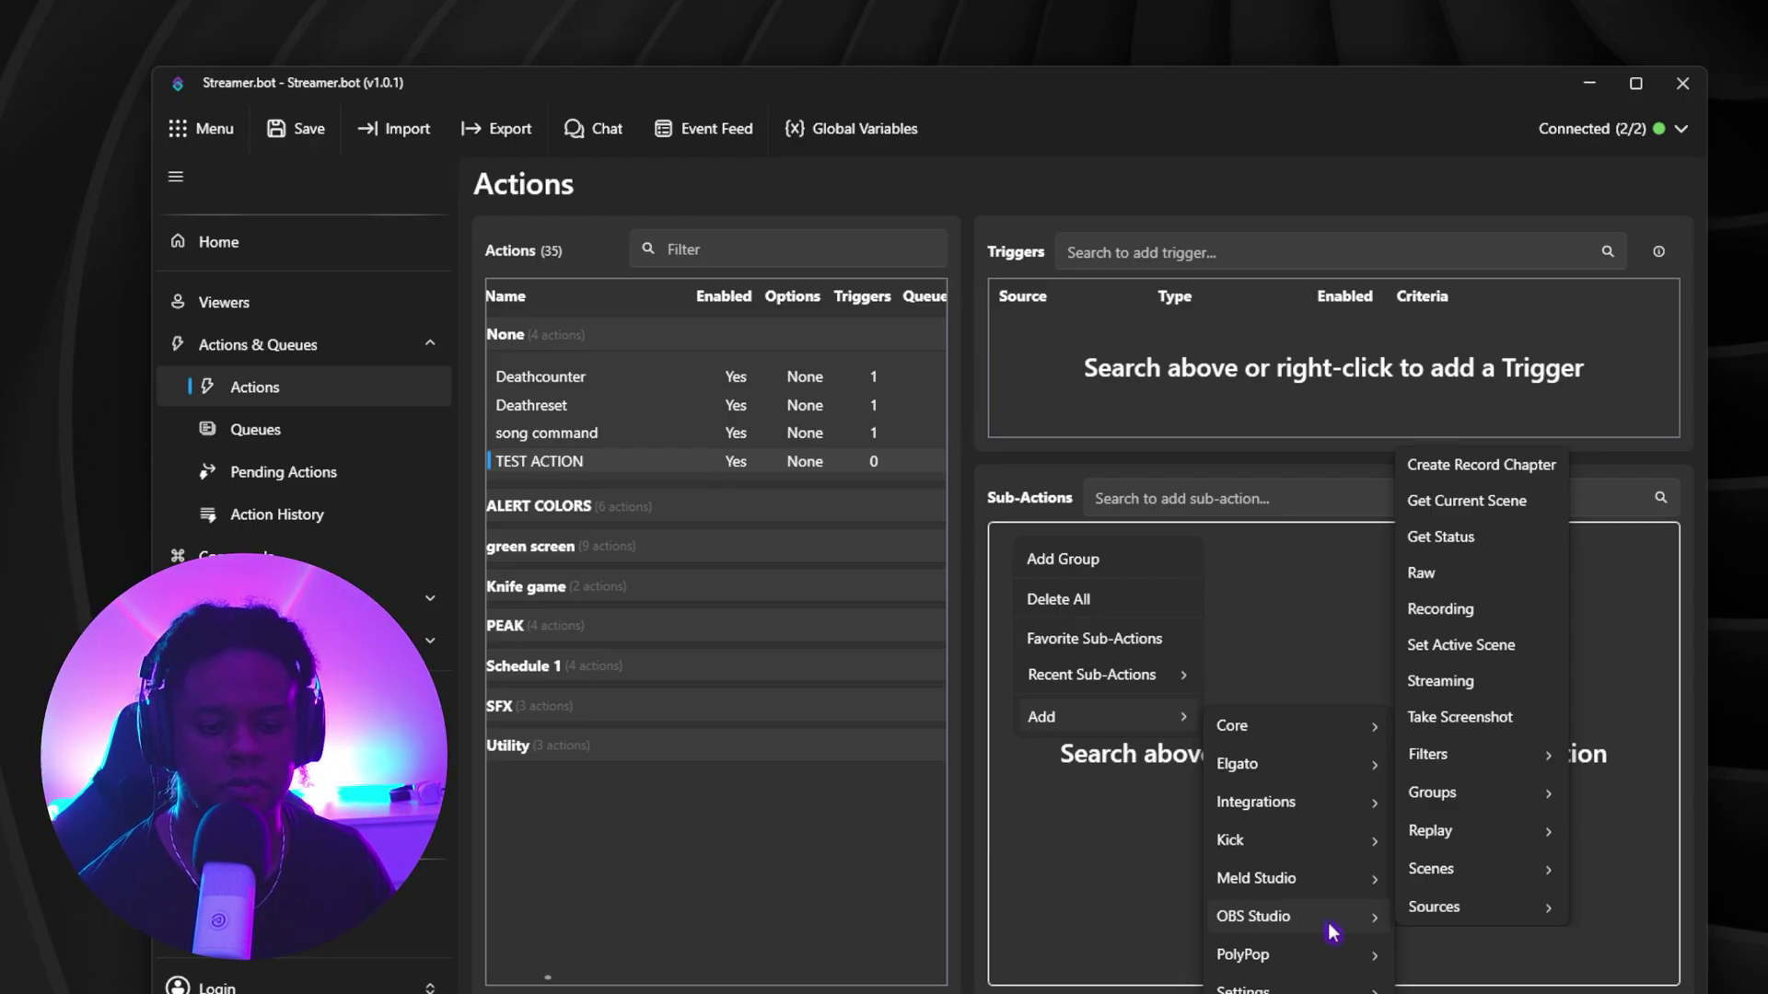
{"action": "mouse_move", "coordinate": [1464, 918]}
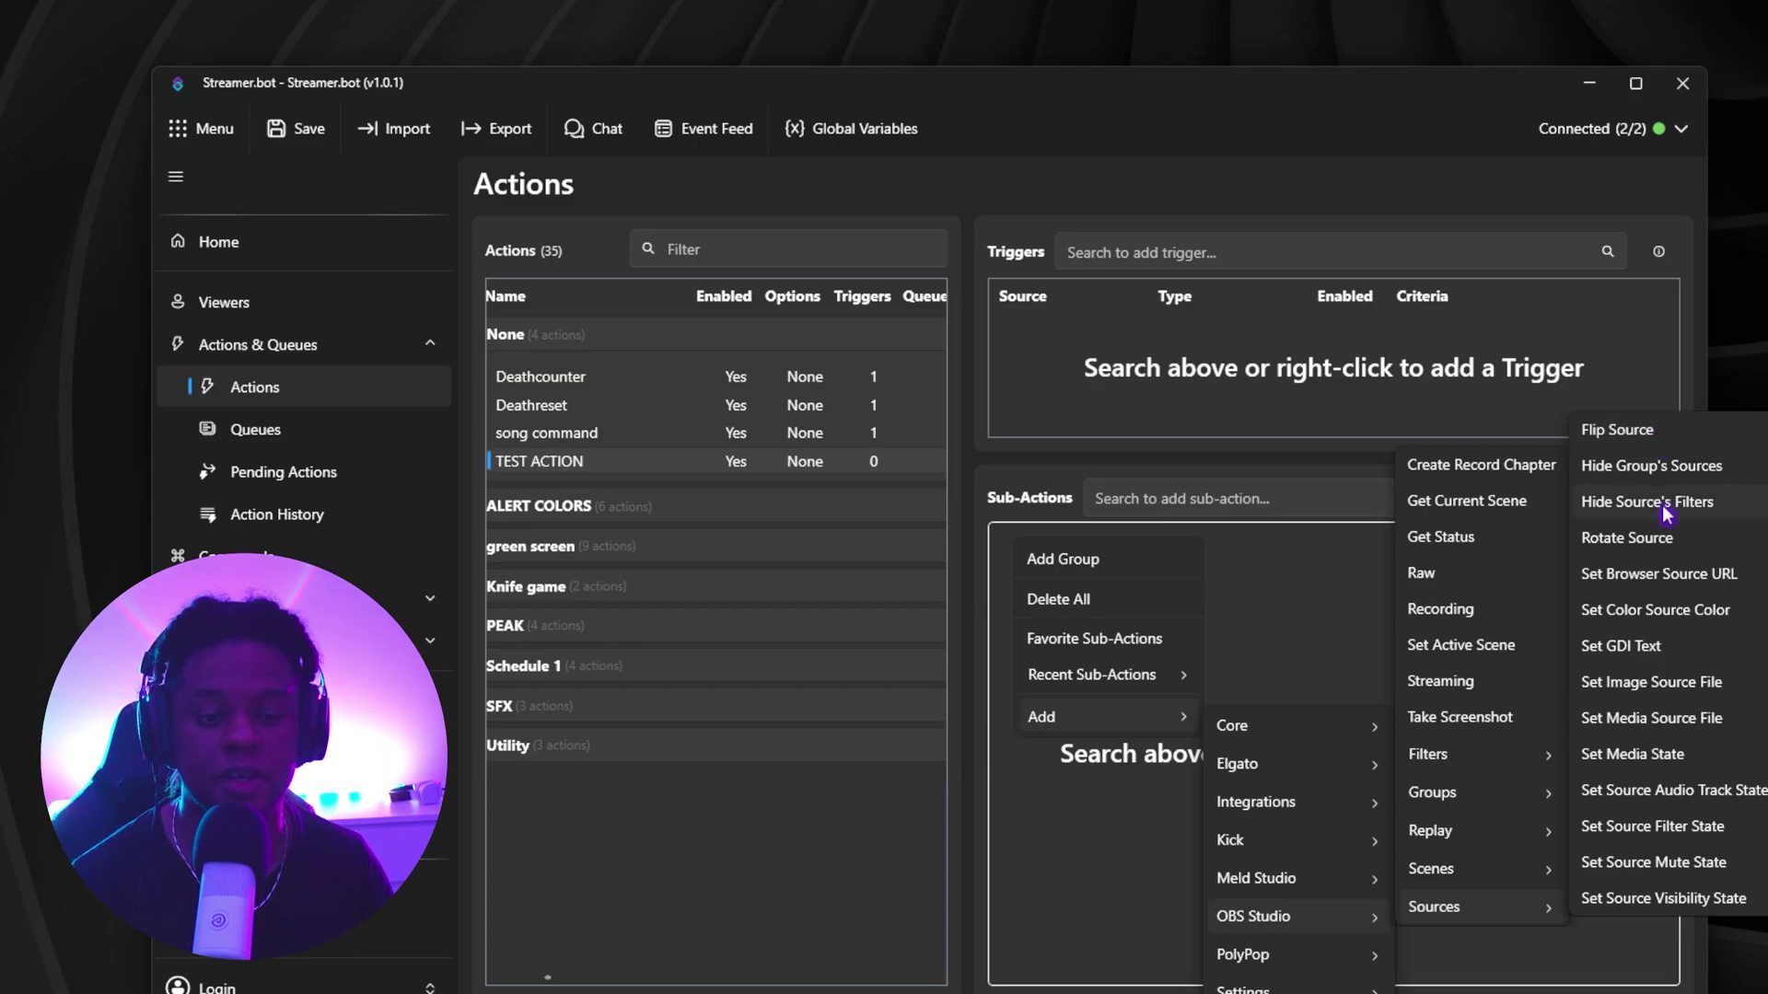
{"action": "left_click", "coordinate": [1607, 903]}
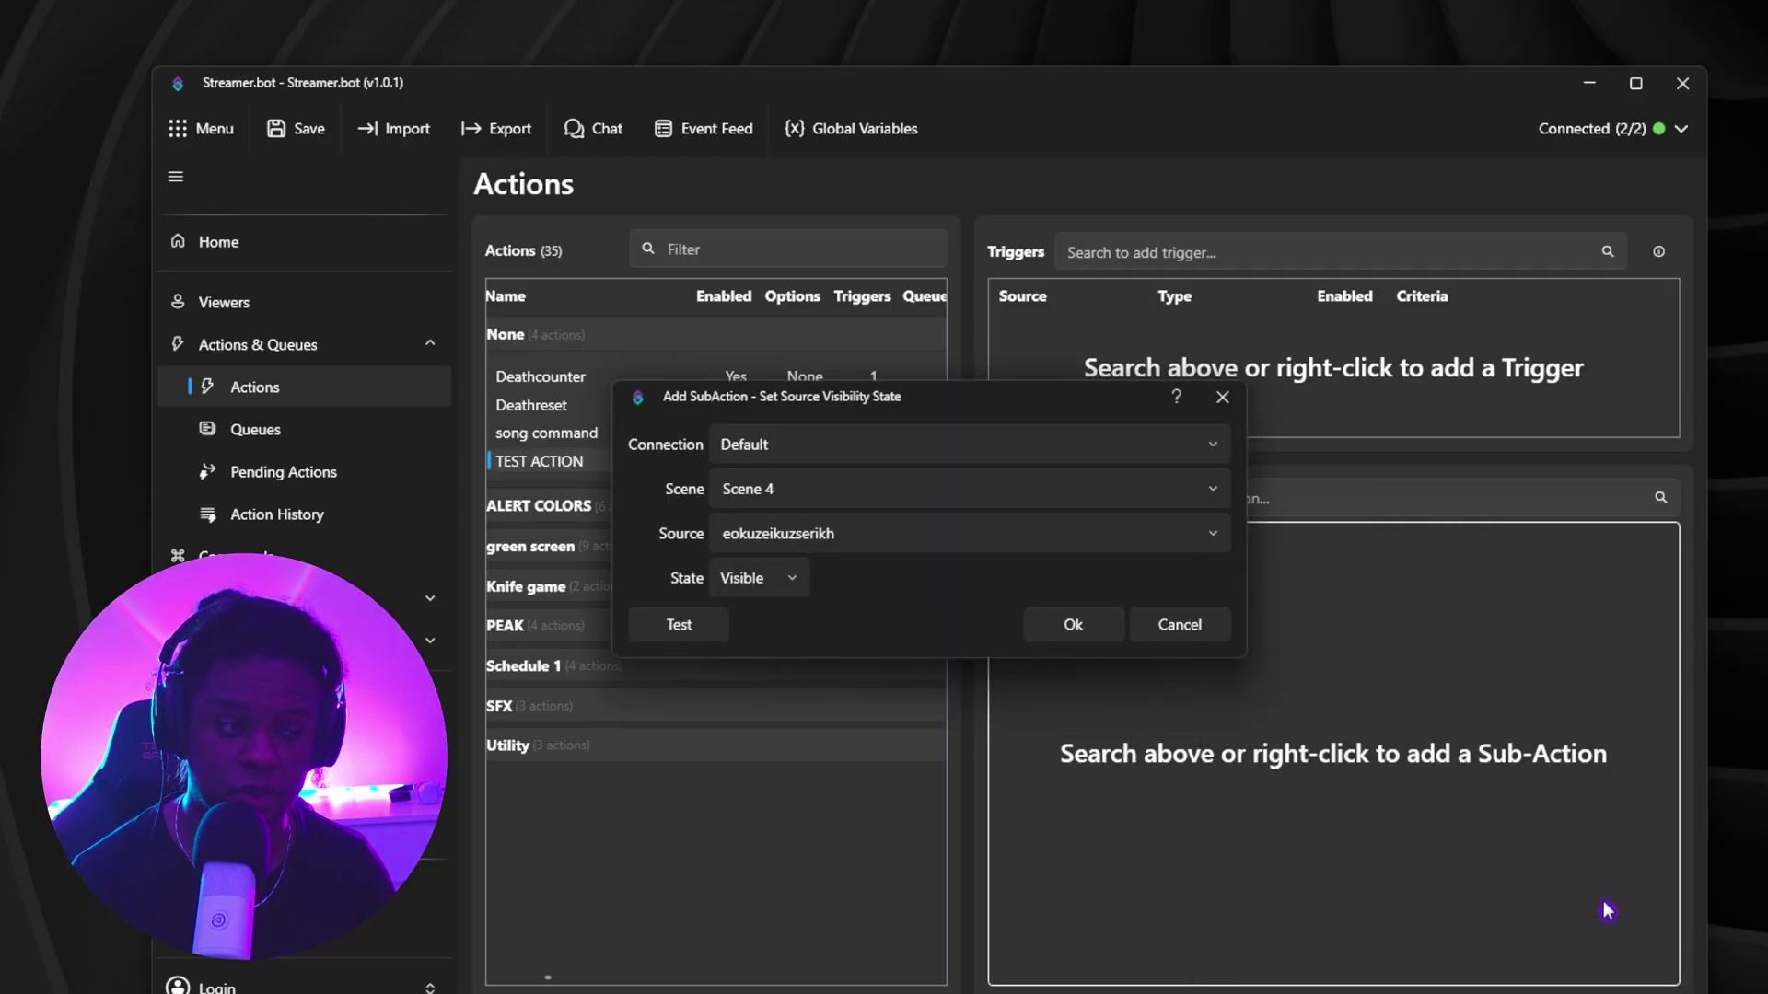
- Set the sub-action to make the circle cam source in Scene 2 Hidden, run its test, and save it
{"action": "left_click", "coordinate": [1212, 490]}
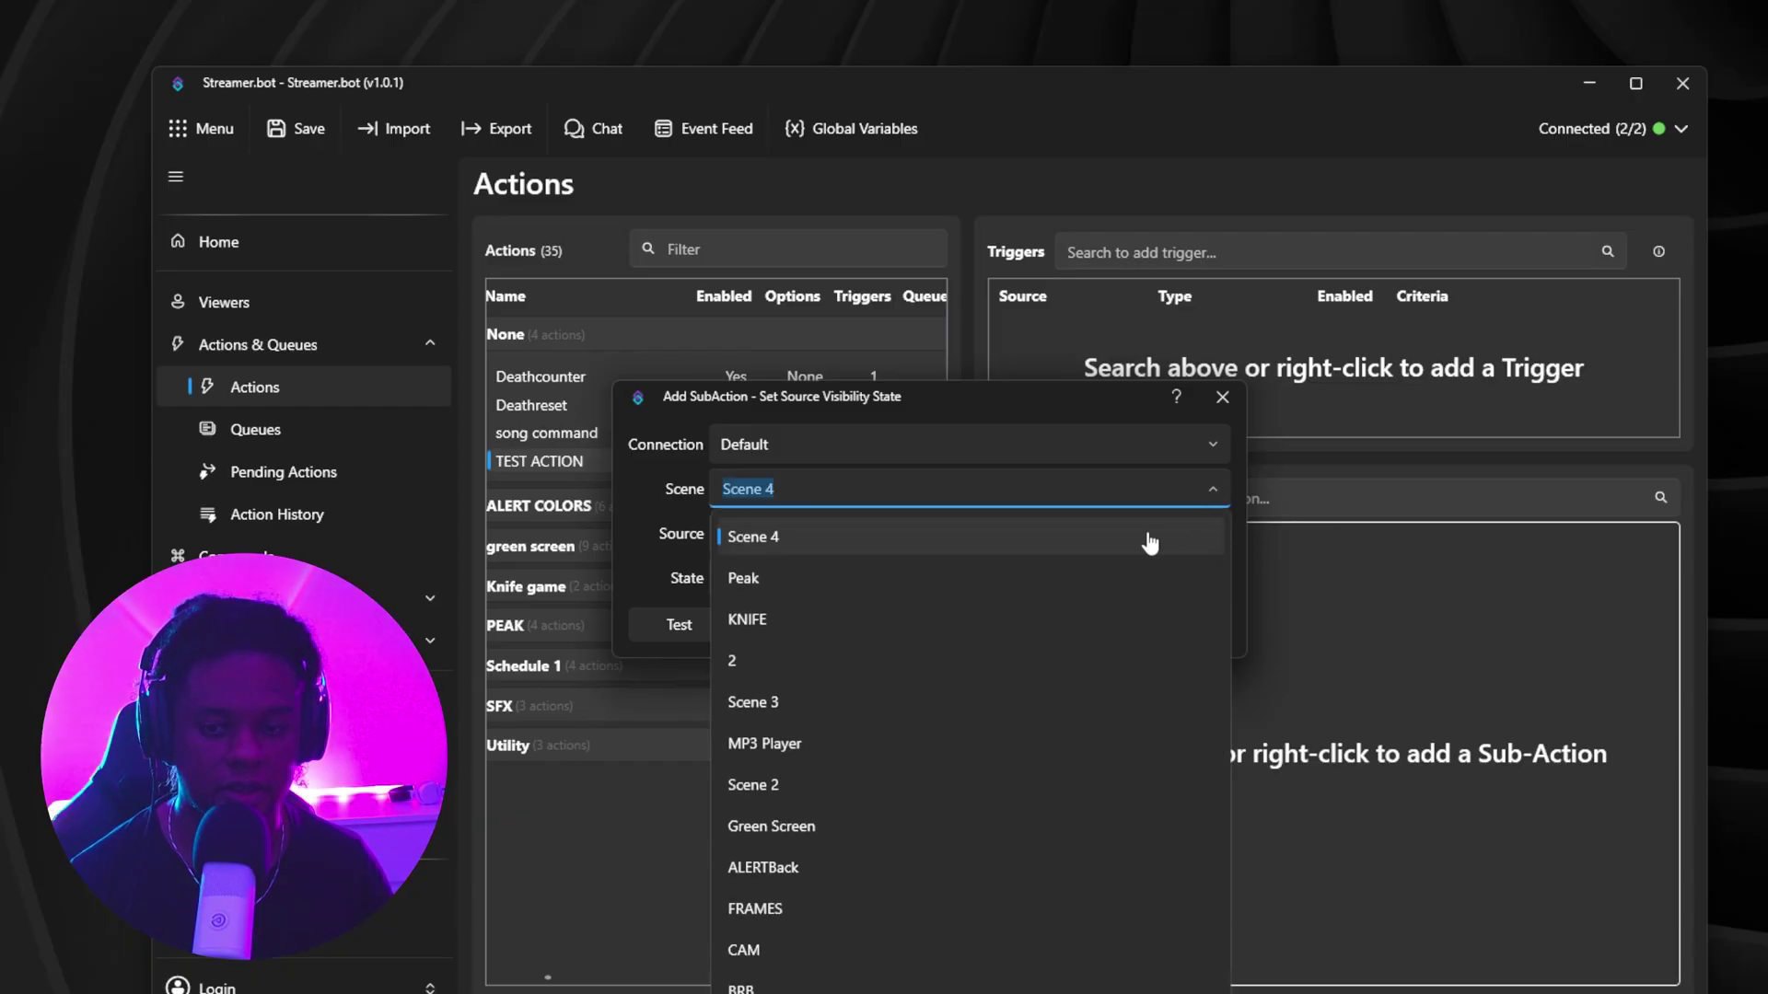
{"action": "left_click", "coordinate": [808, 786]}
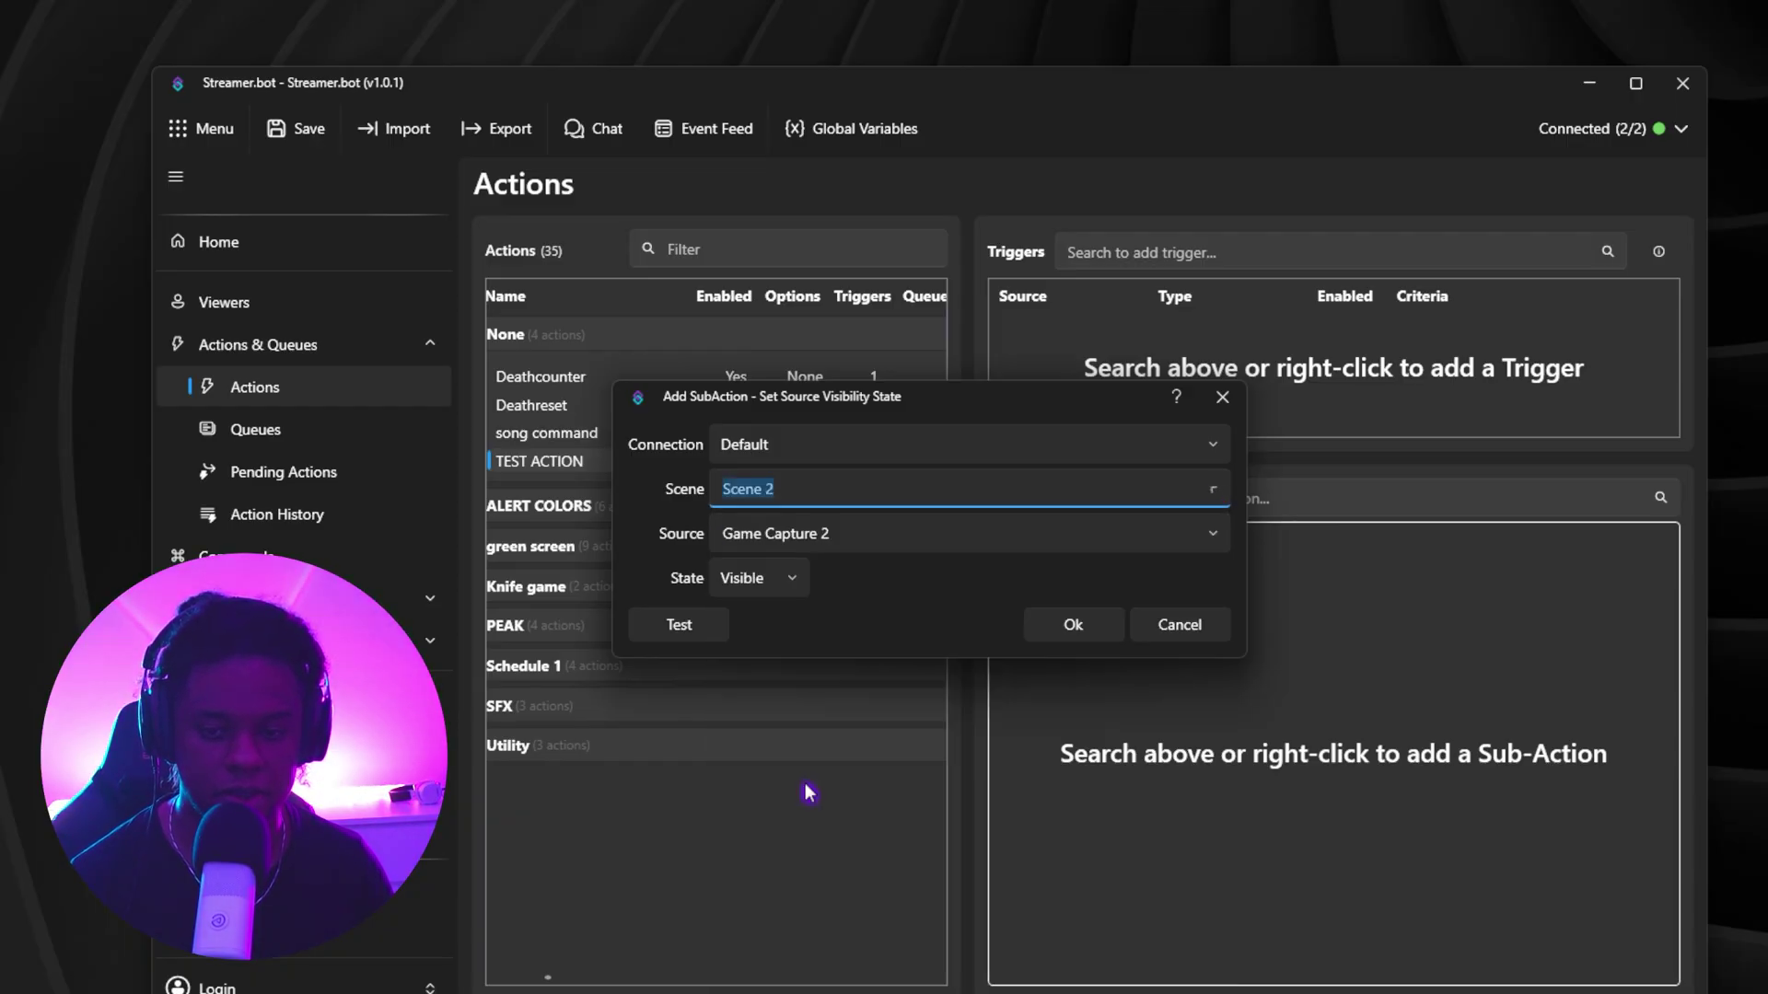
{"action": "left_click", "coordinate": [1216, 536]}
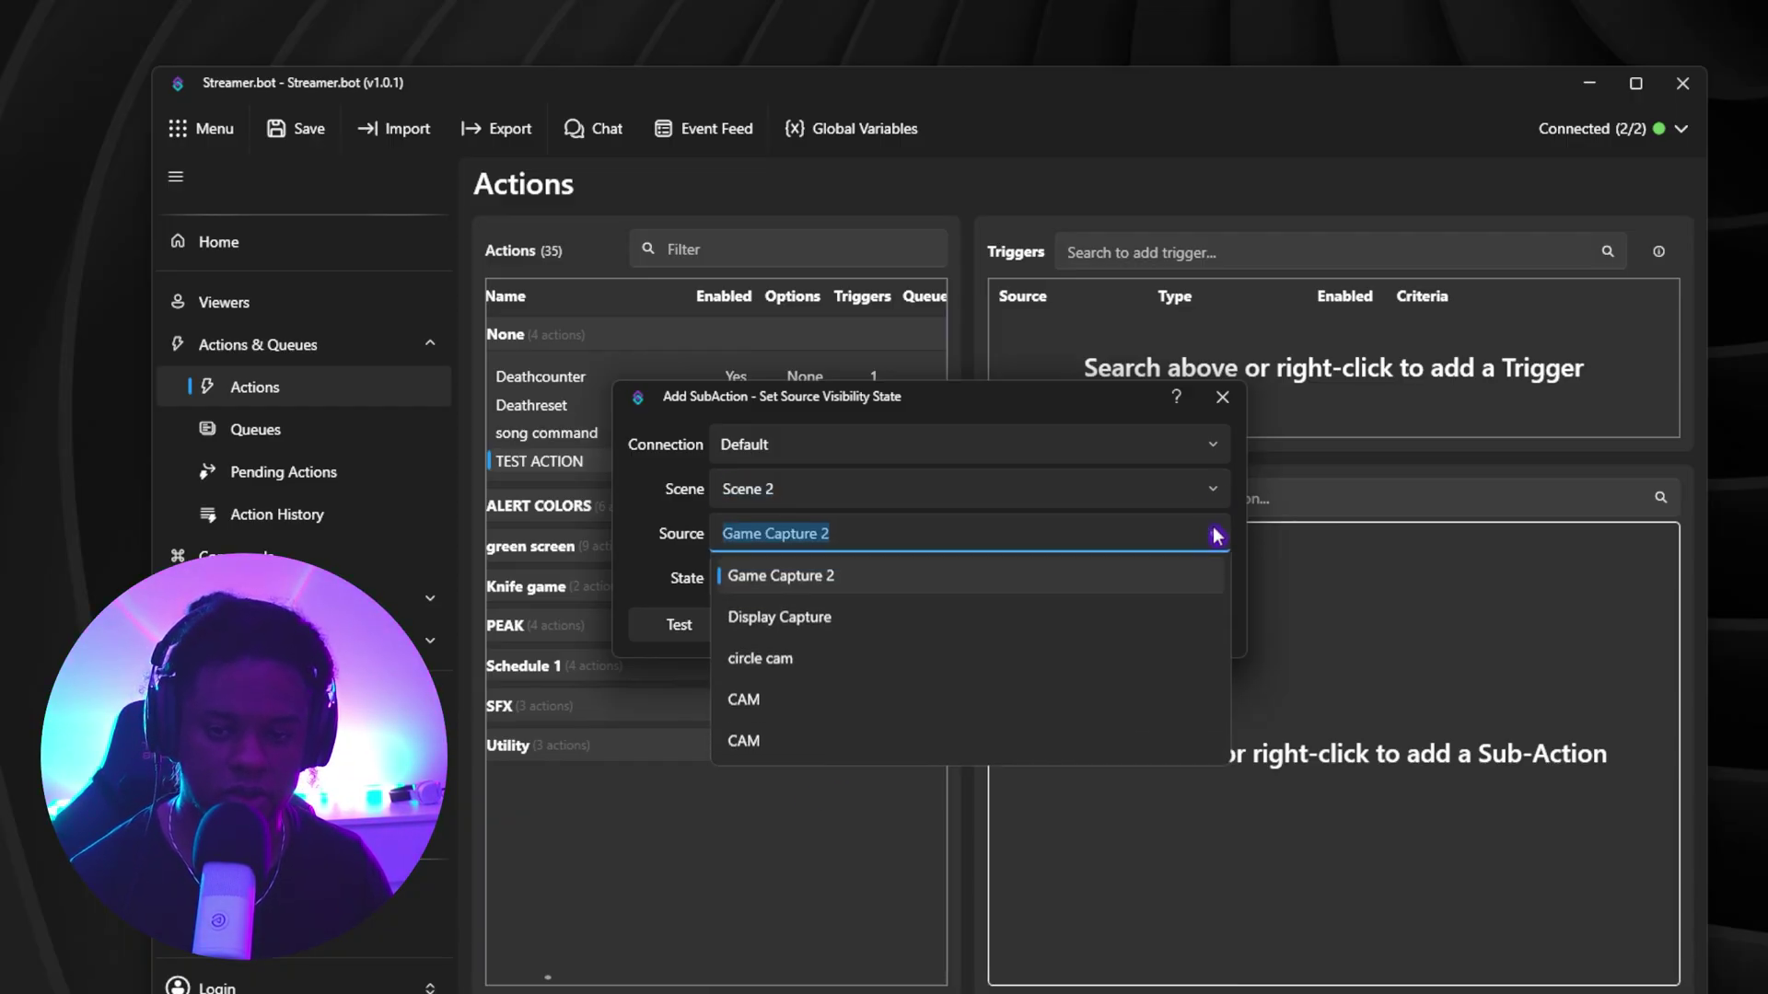
{"action": "left_click", "coordinate": [814, 679]}
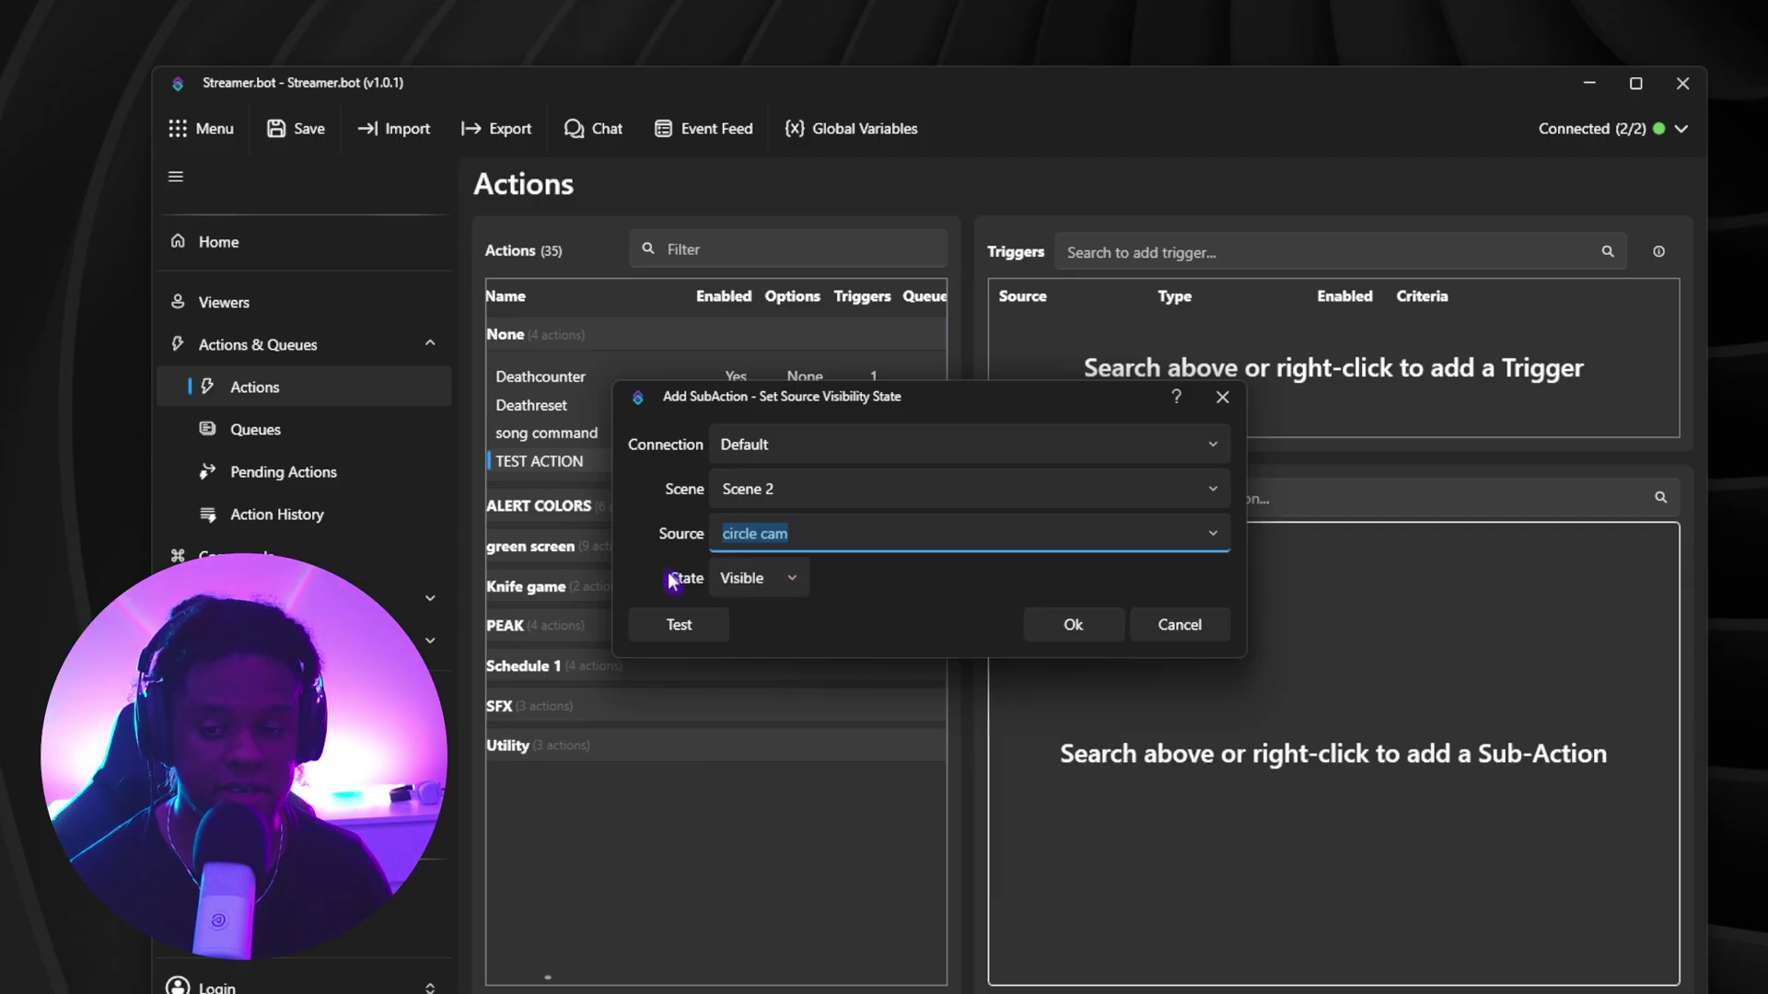
{"action": "left_click", "coordinate": [791, 578]}
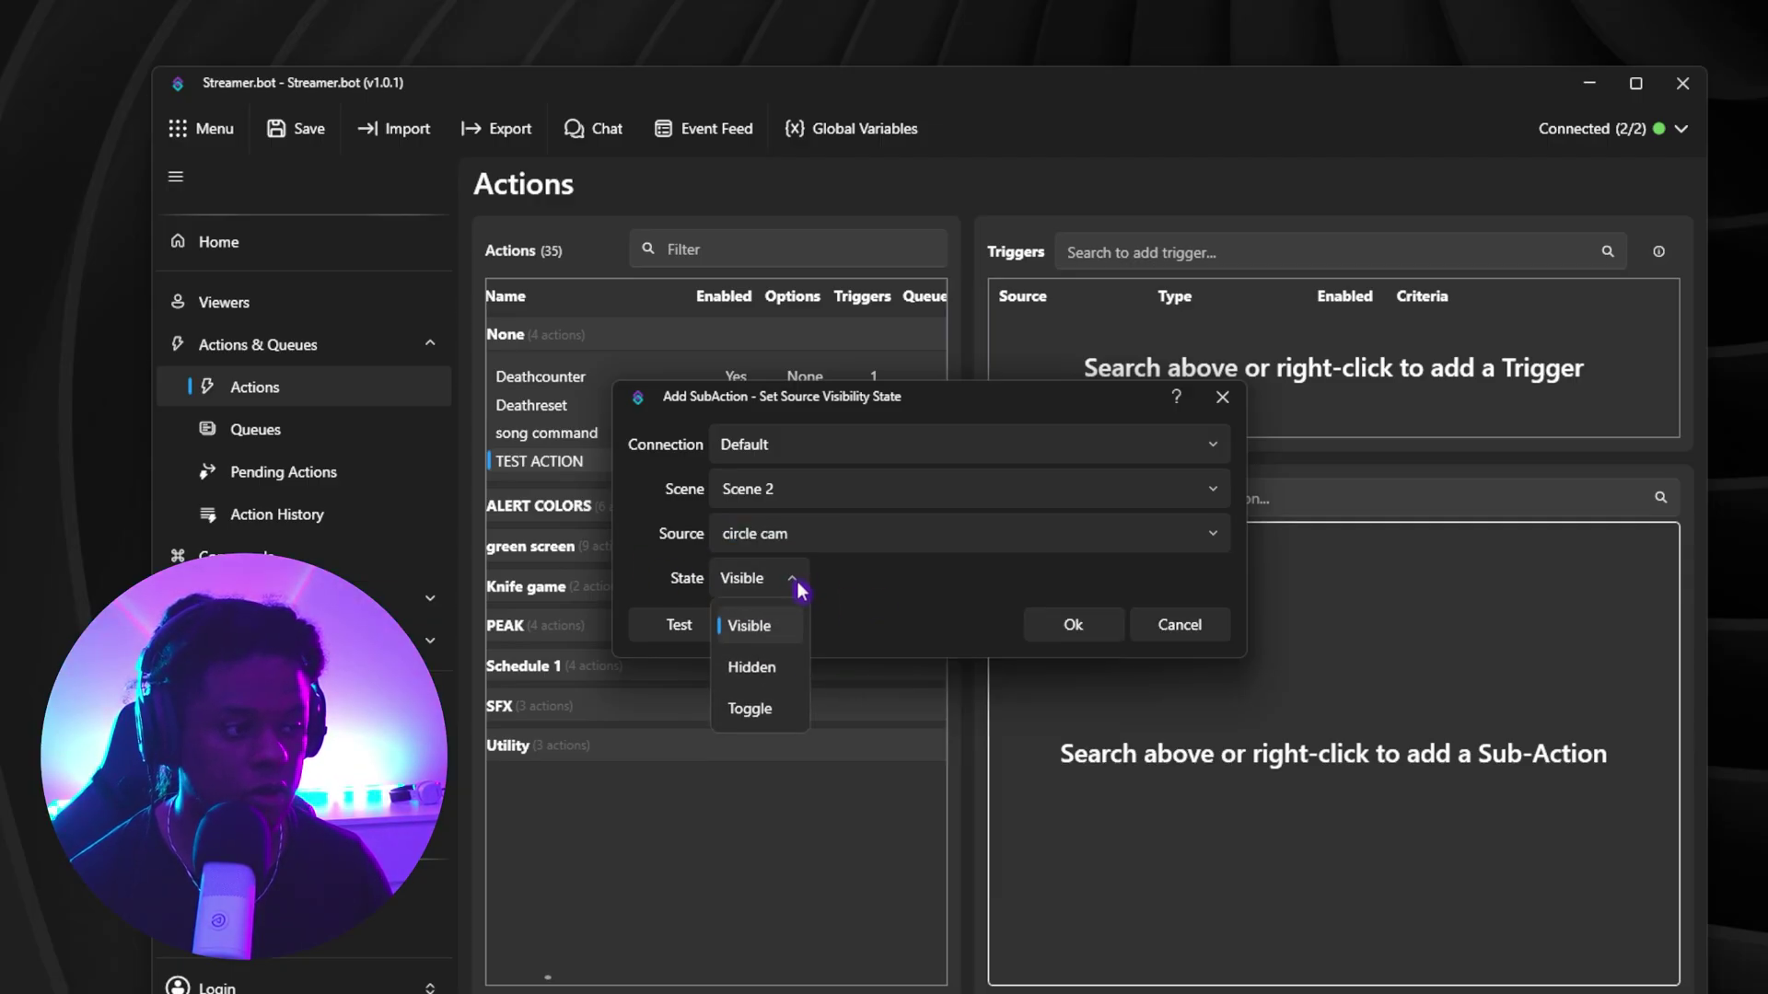
{"action": "left_click", "coordinate": [767, 679]}
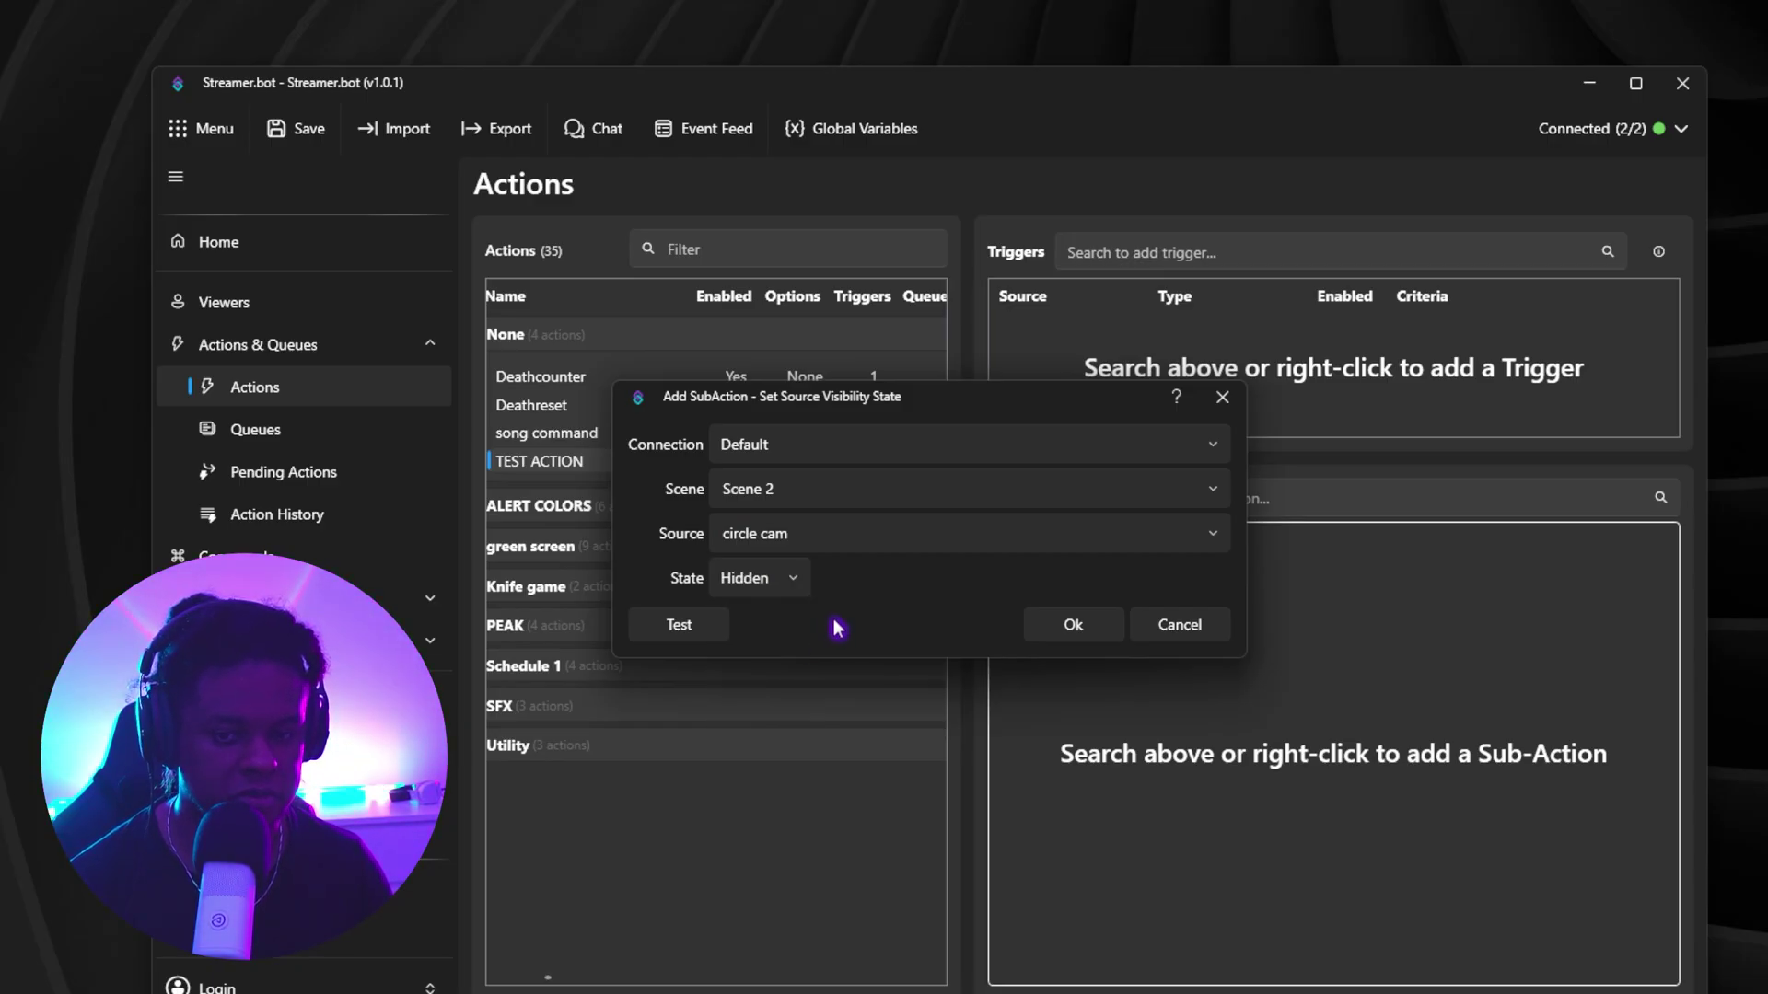
{"action": "left_click", "coordinate": [698, 630]}
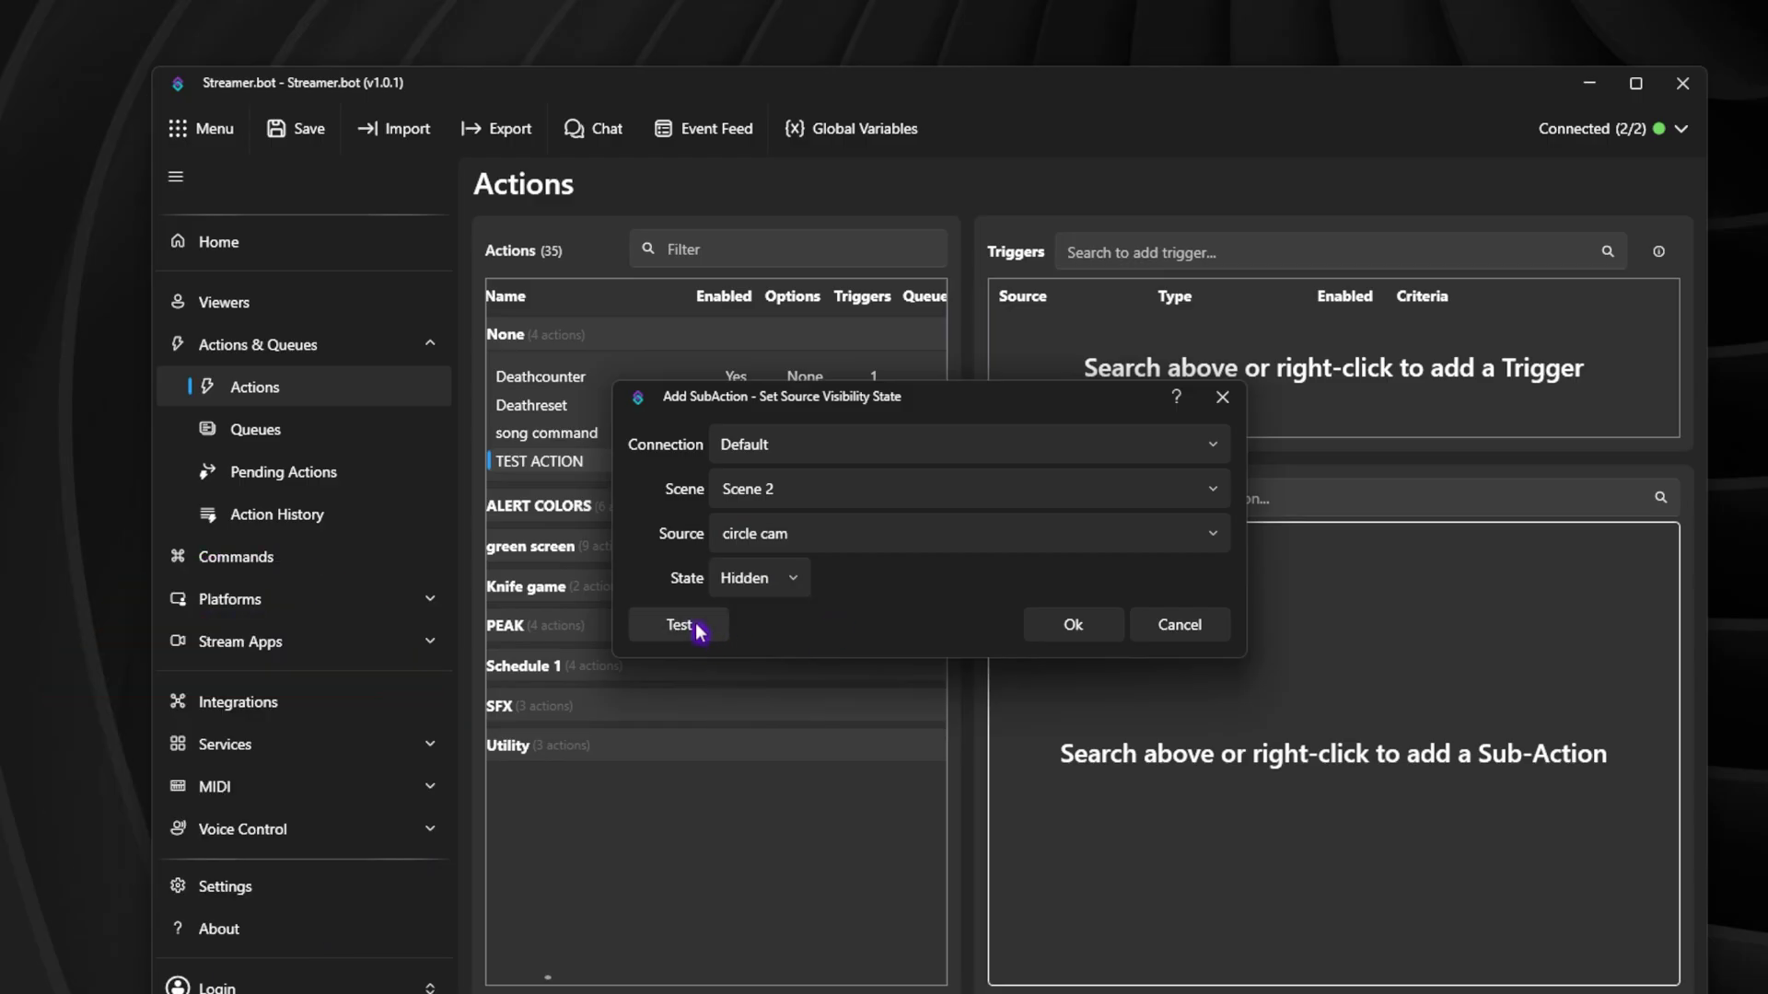
{"action": "left_click", "coordinate": [1070, 623]}
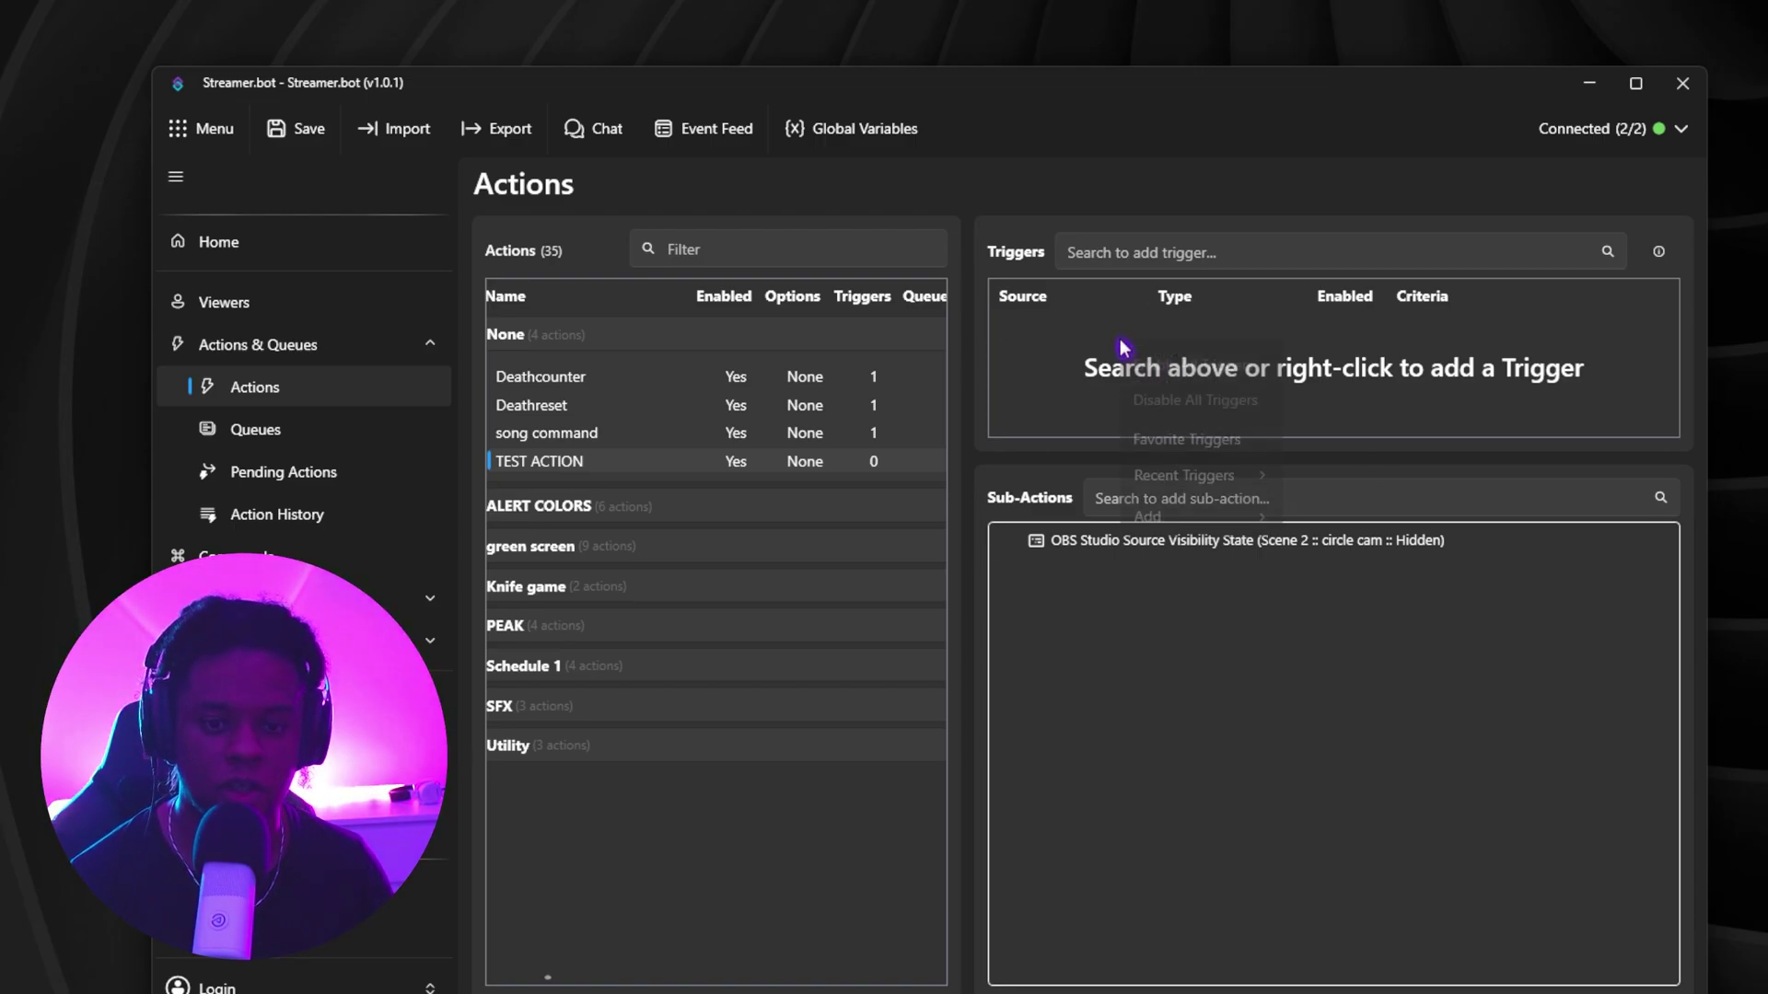
- Examine the trigger categories available for TEST ACTION, including the Core triggers
{"action": "mouse_move", "coordinate": [1192, 557]}
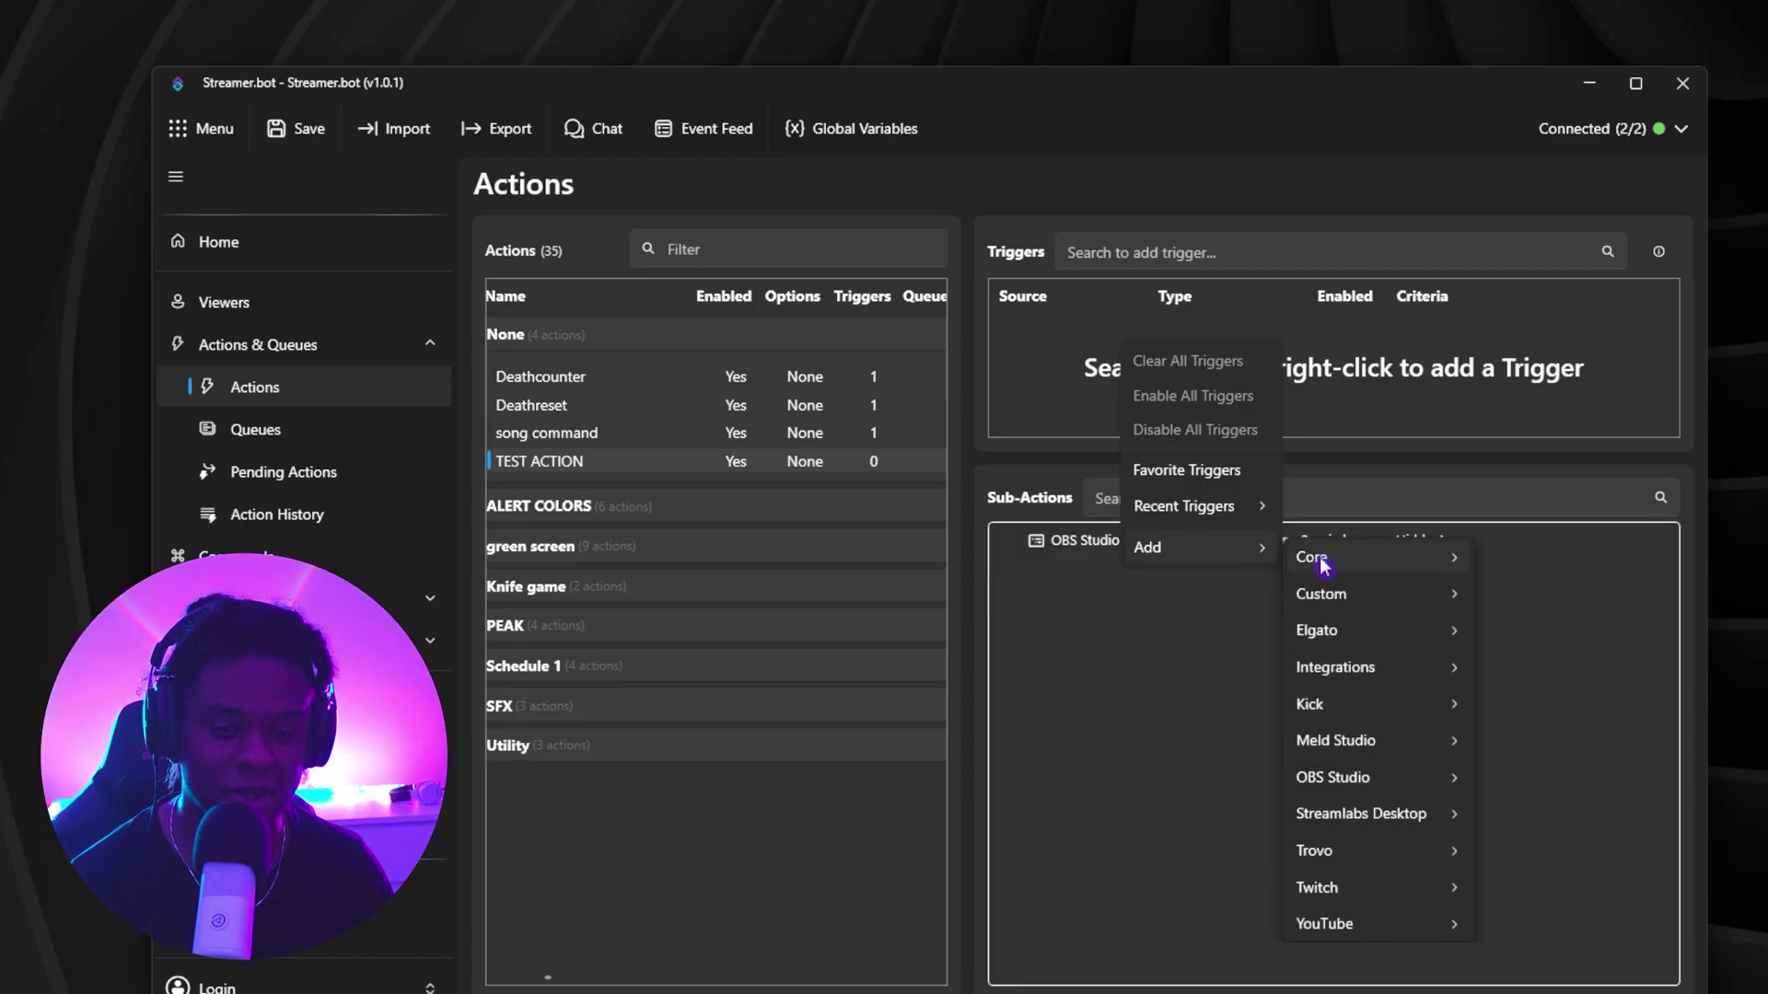
{"action": "mouse_move", "coordinate": [1321, 564]}
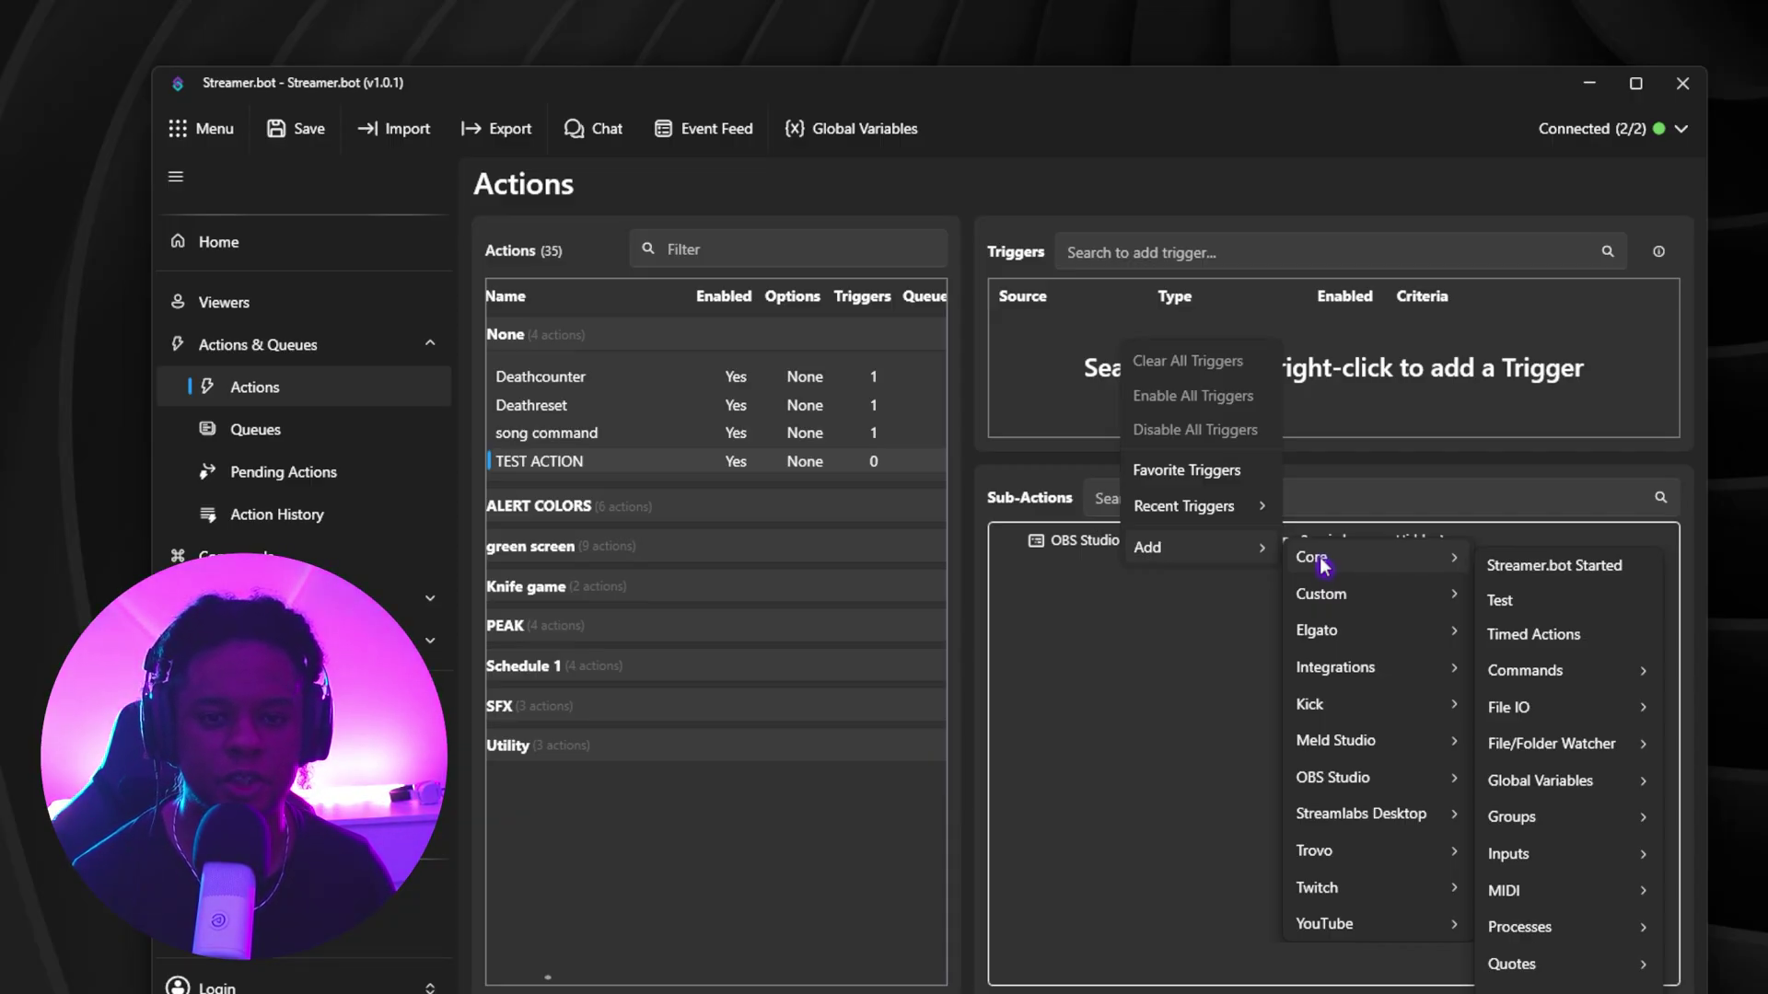
{"action": "right_click", "coordinate": [1319, 359]}
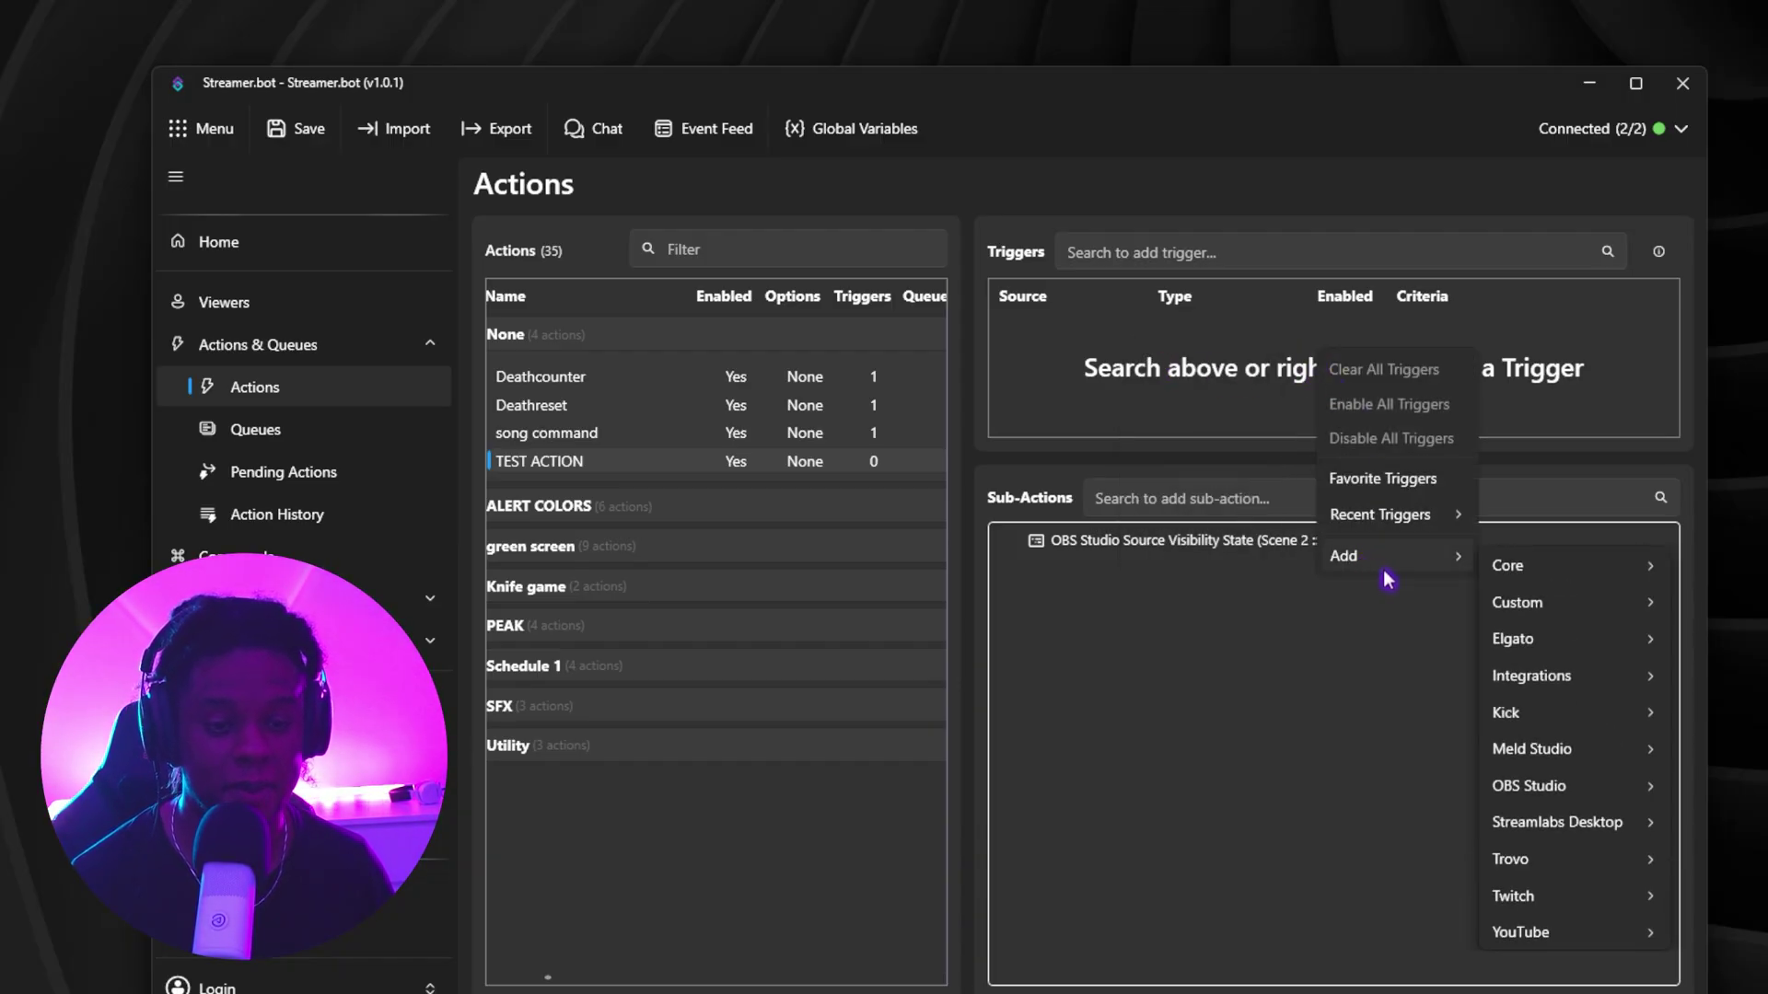
{"action": "mouse_move", "coordinate": [1511, 571]}
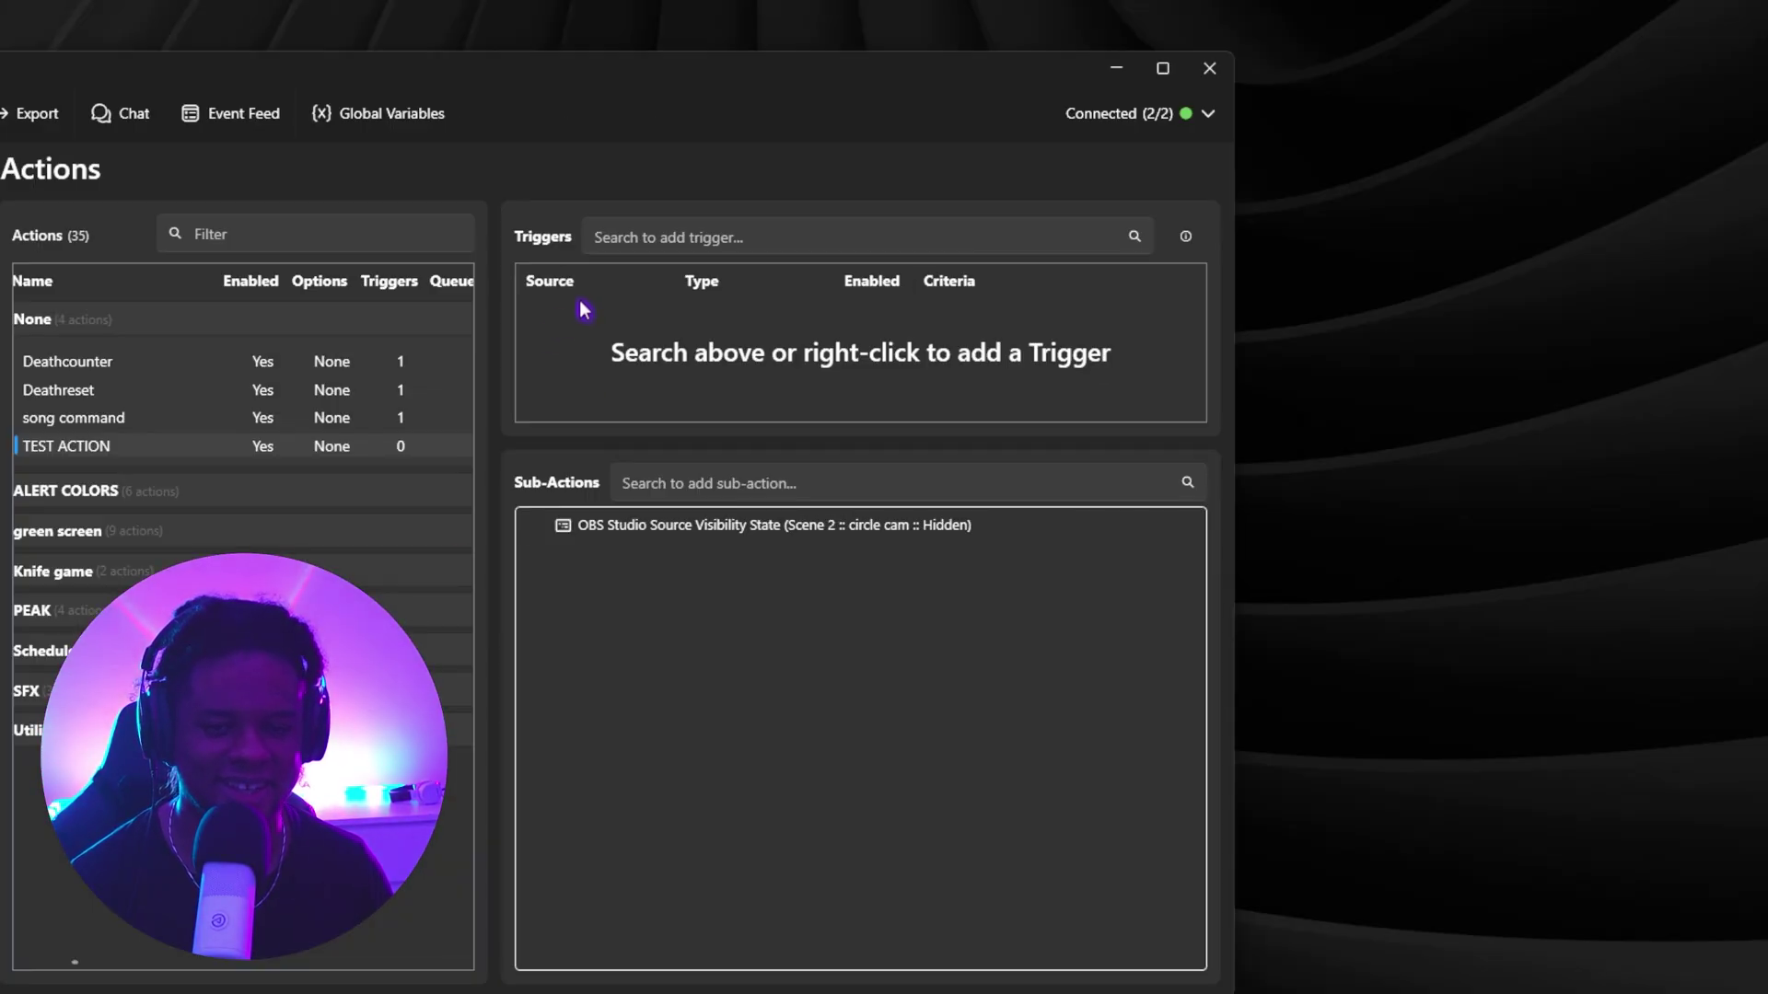
- Start a Core Command Triggered trigger for TEST ACTION and look through the existing commands it can use
{"action": "right_click", "coordinate": [1054, 319]}
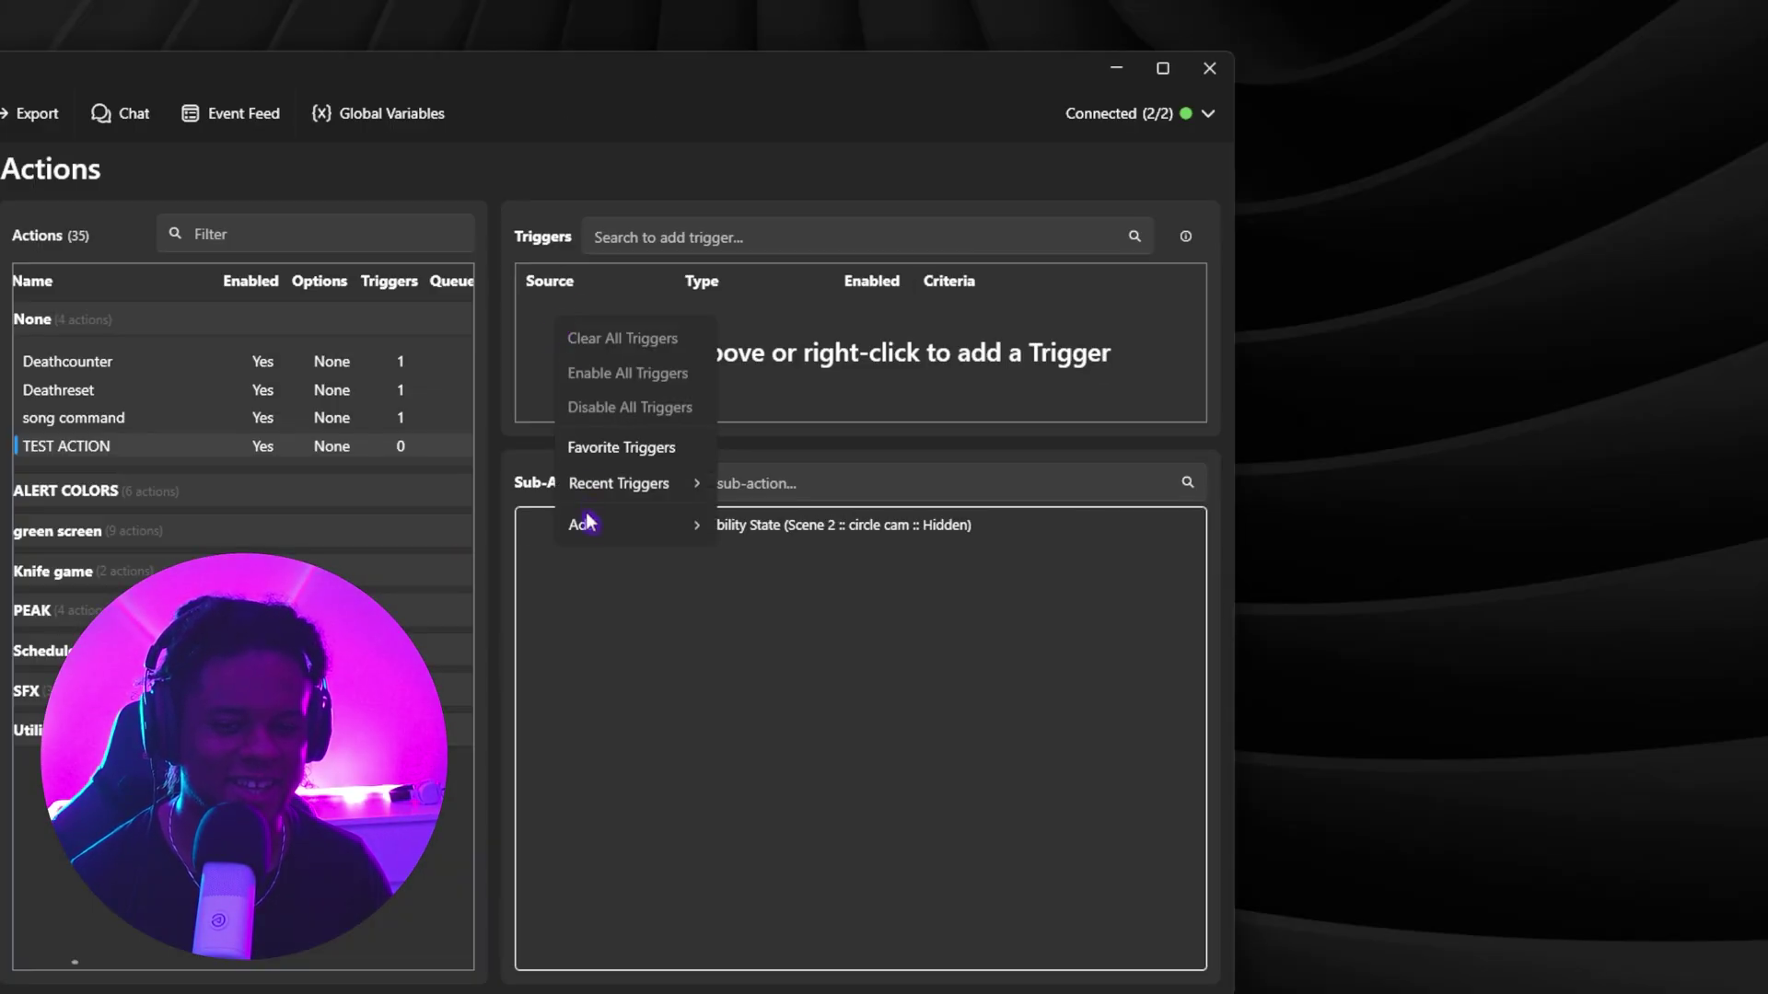
{"action": "mouse_move", "coordinate": [1070, 540]}
{"action": "mouse_move", "coordinate": [865, 541]}
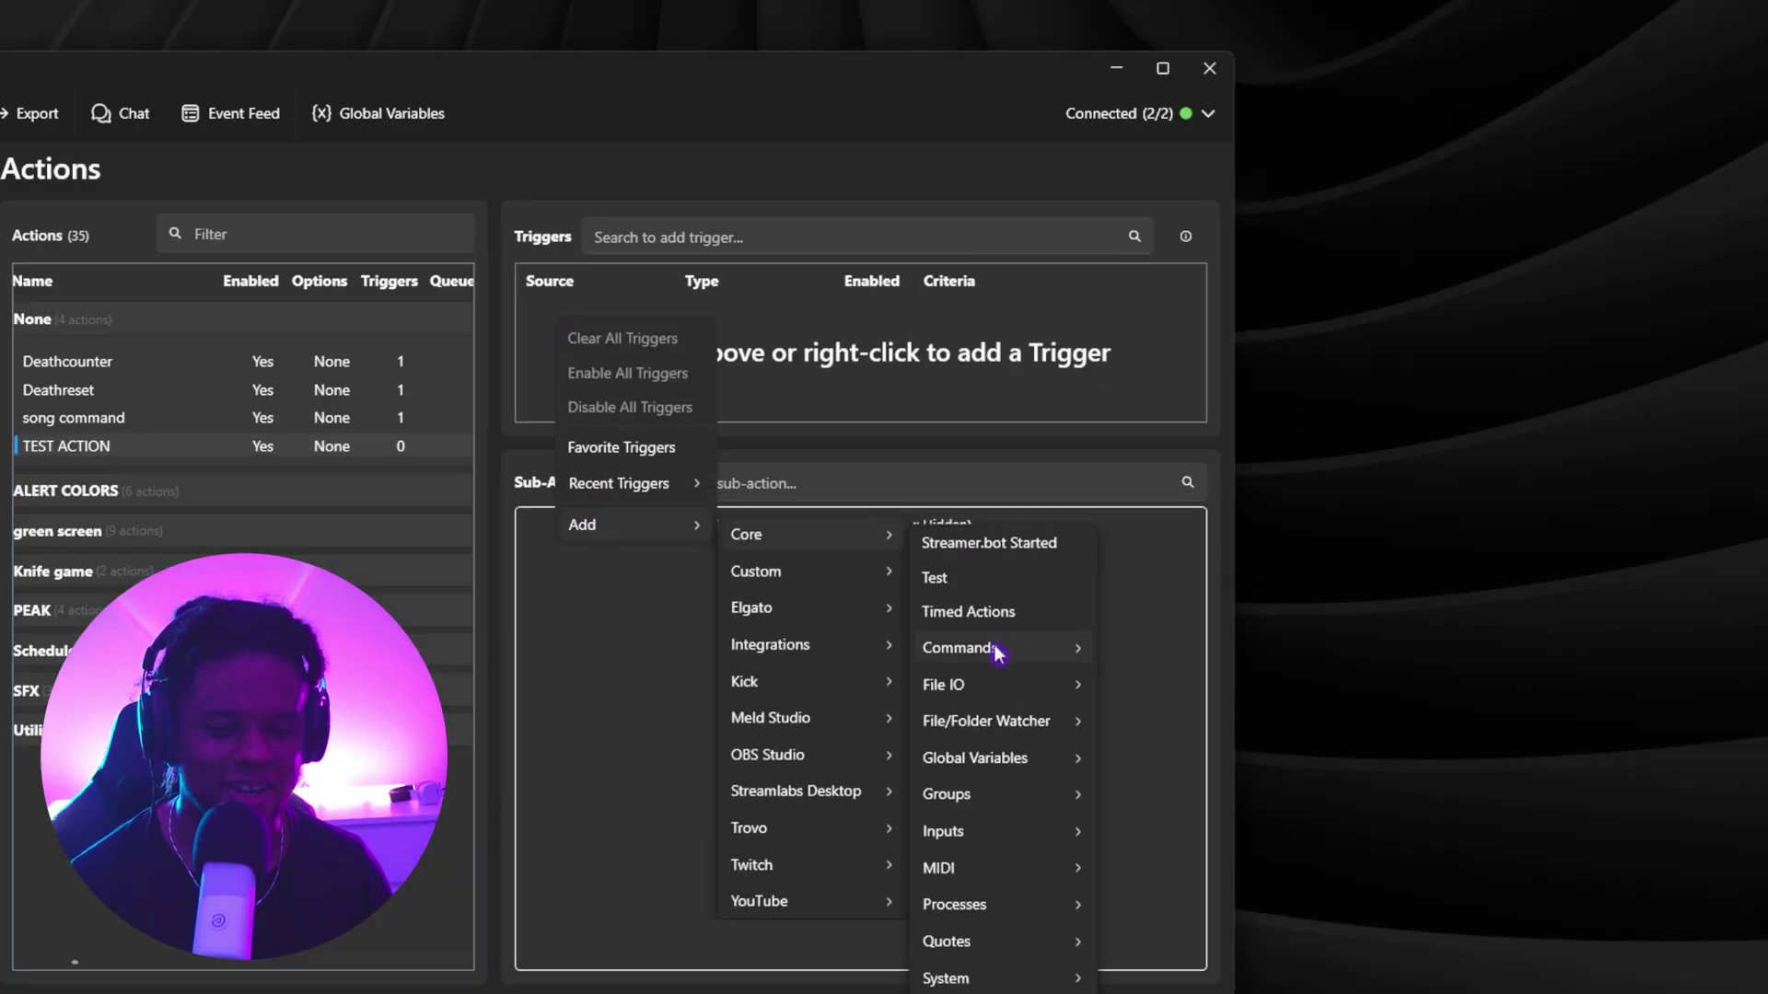
{"action": "mouse_move", "coordinate": [993, 647]}
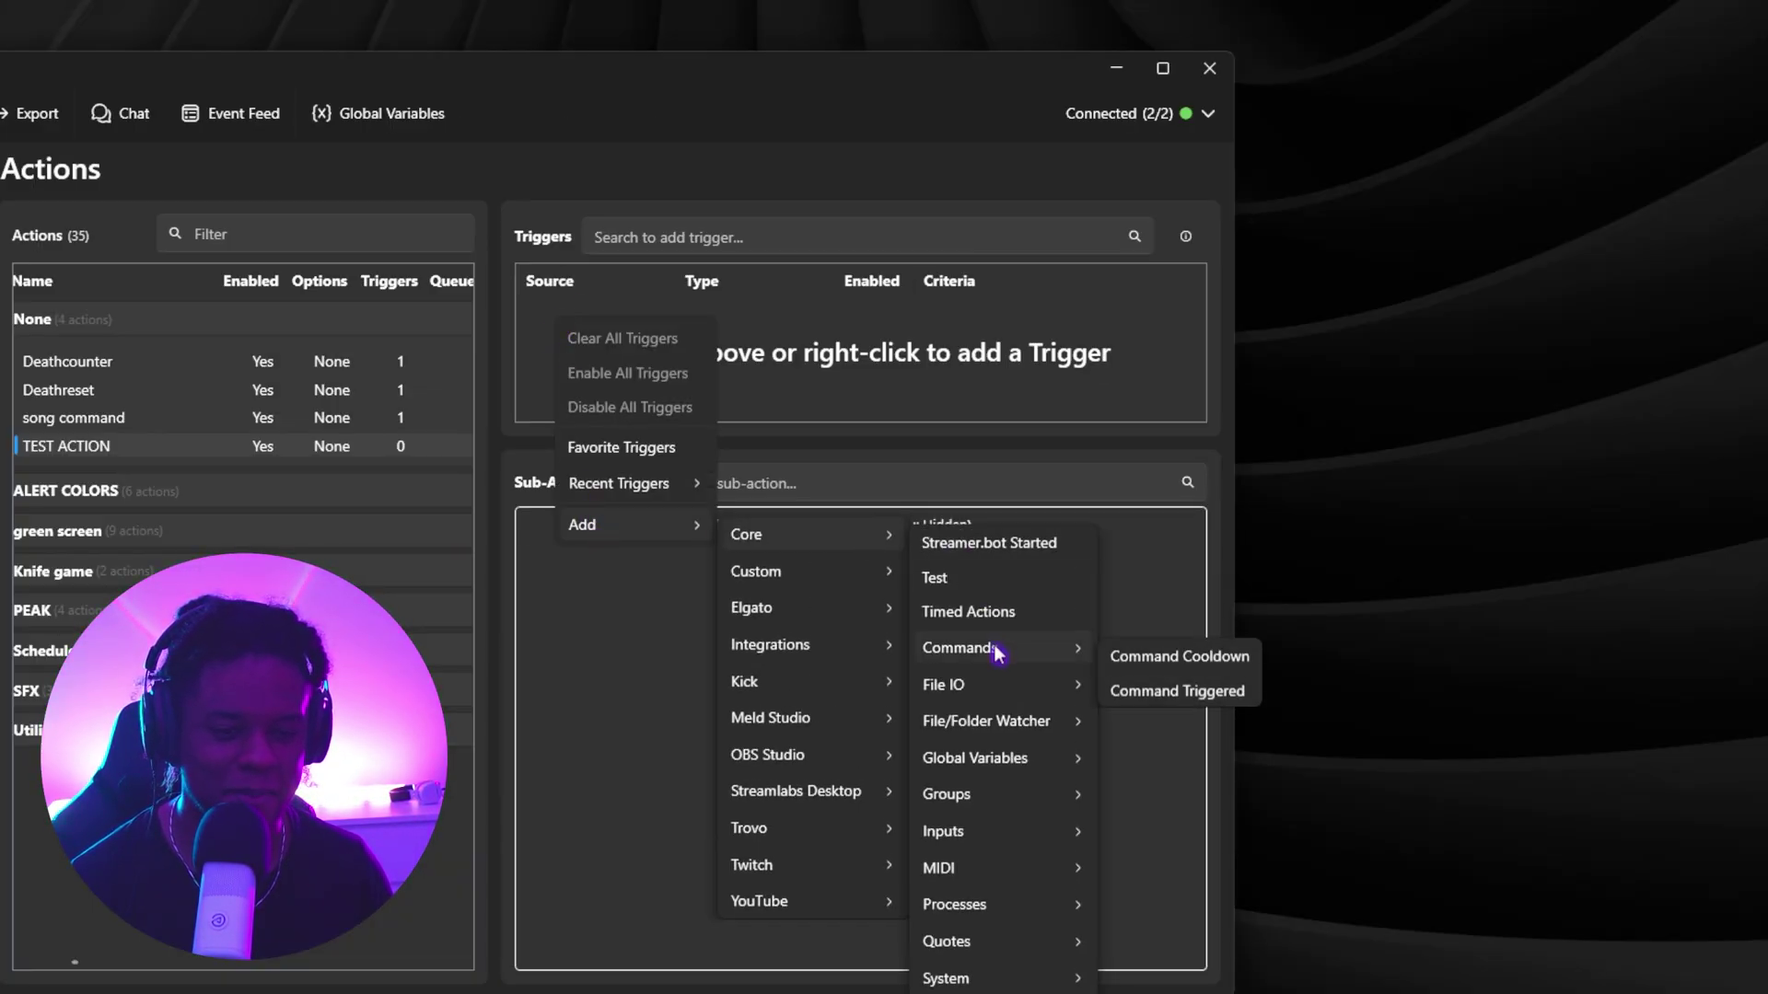
{"action": "left_click", "coordinate": [1178, 691]}
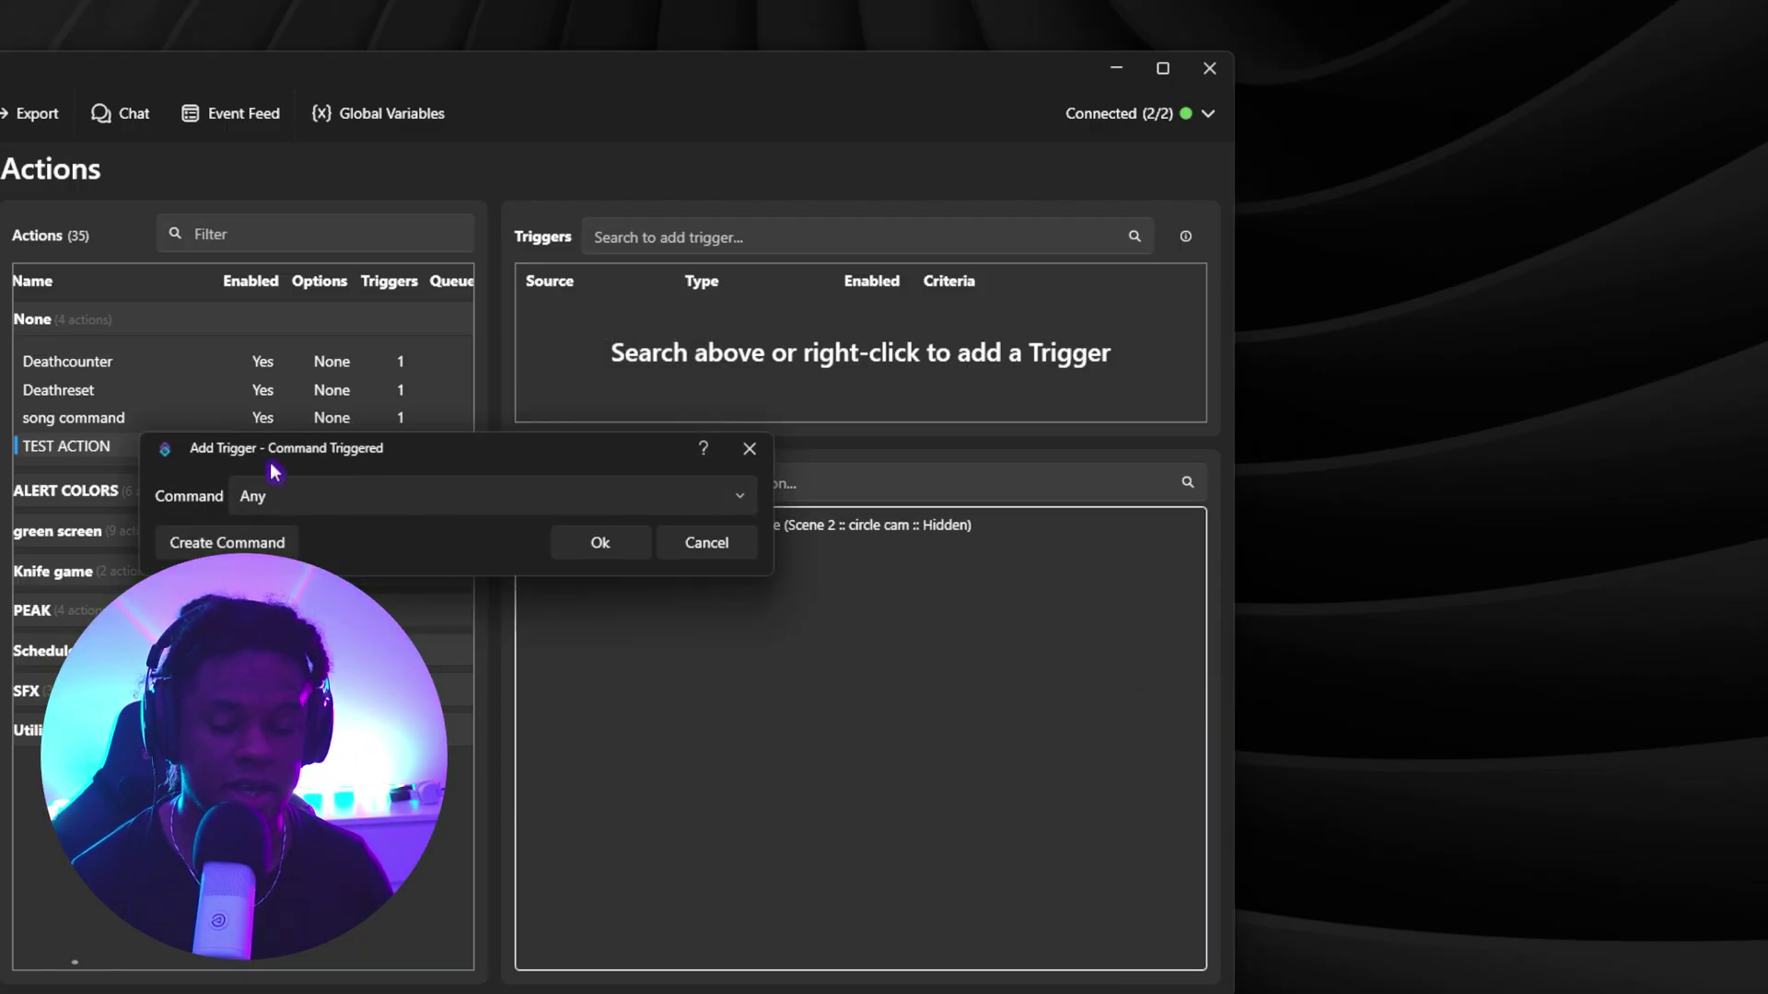
{"action": "left_click_drag", "start_coordinate": [273, 457], "coordinate": [749, 464]}
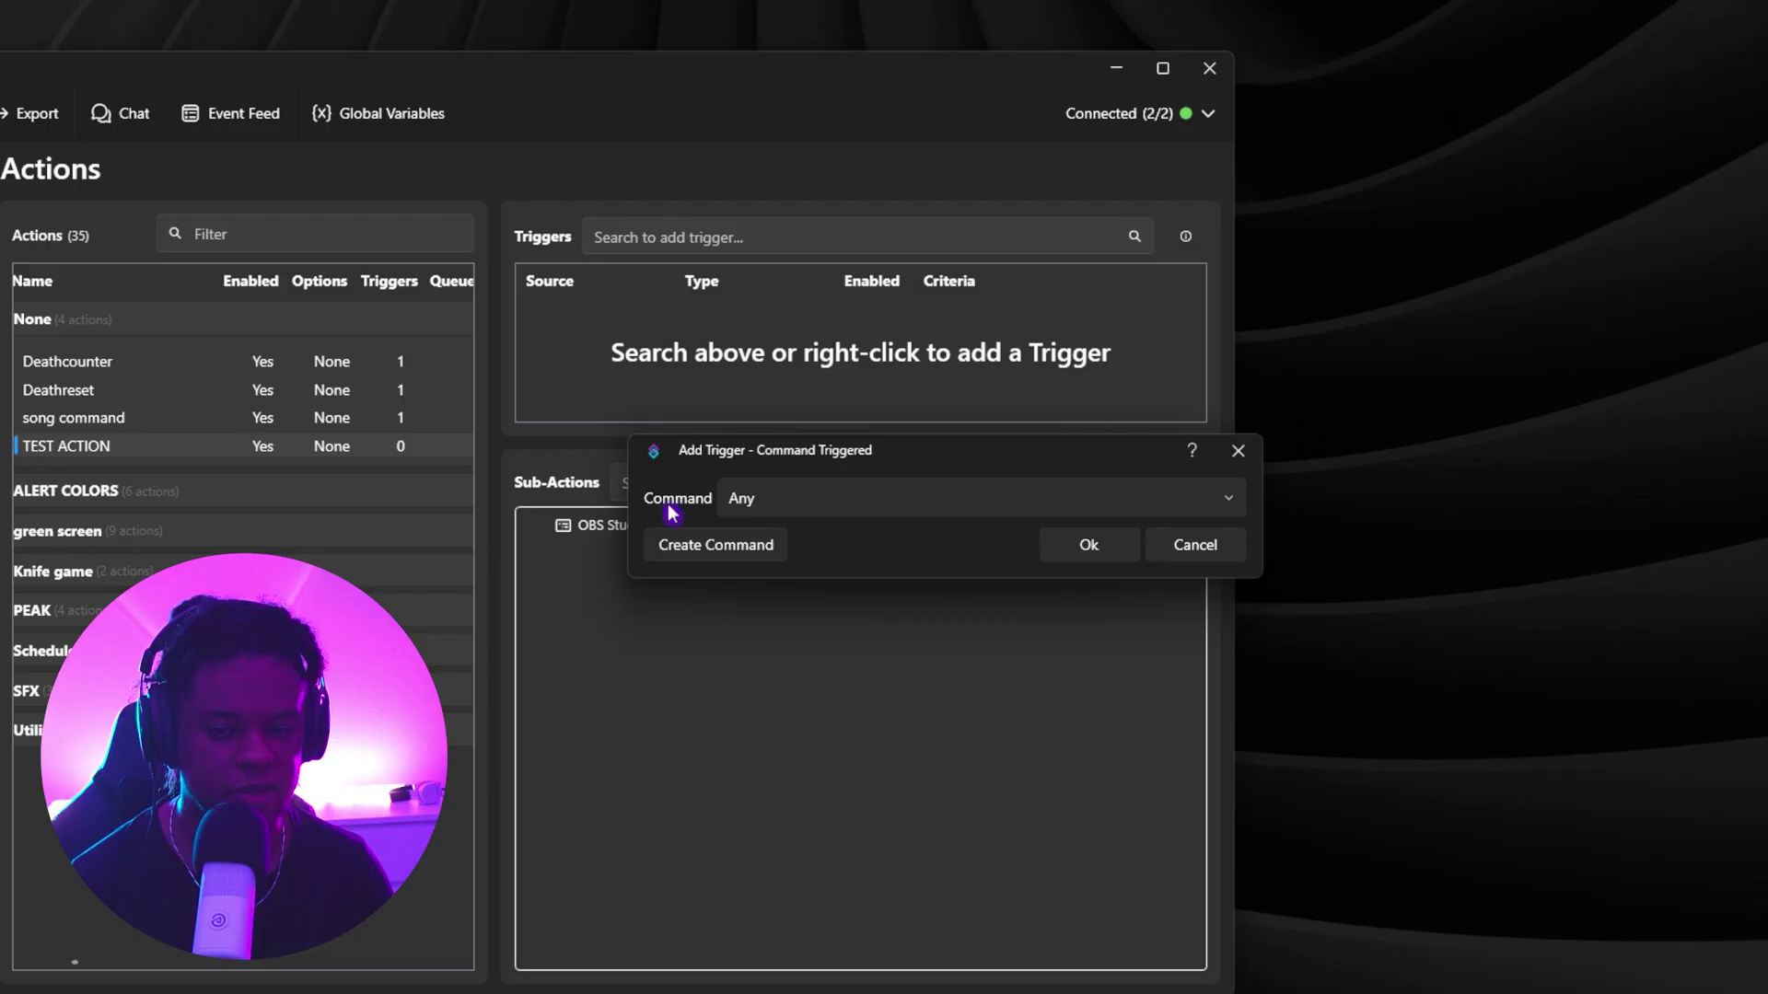
{"action": "left_click", "coordinate": [1228, 500]}
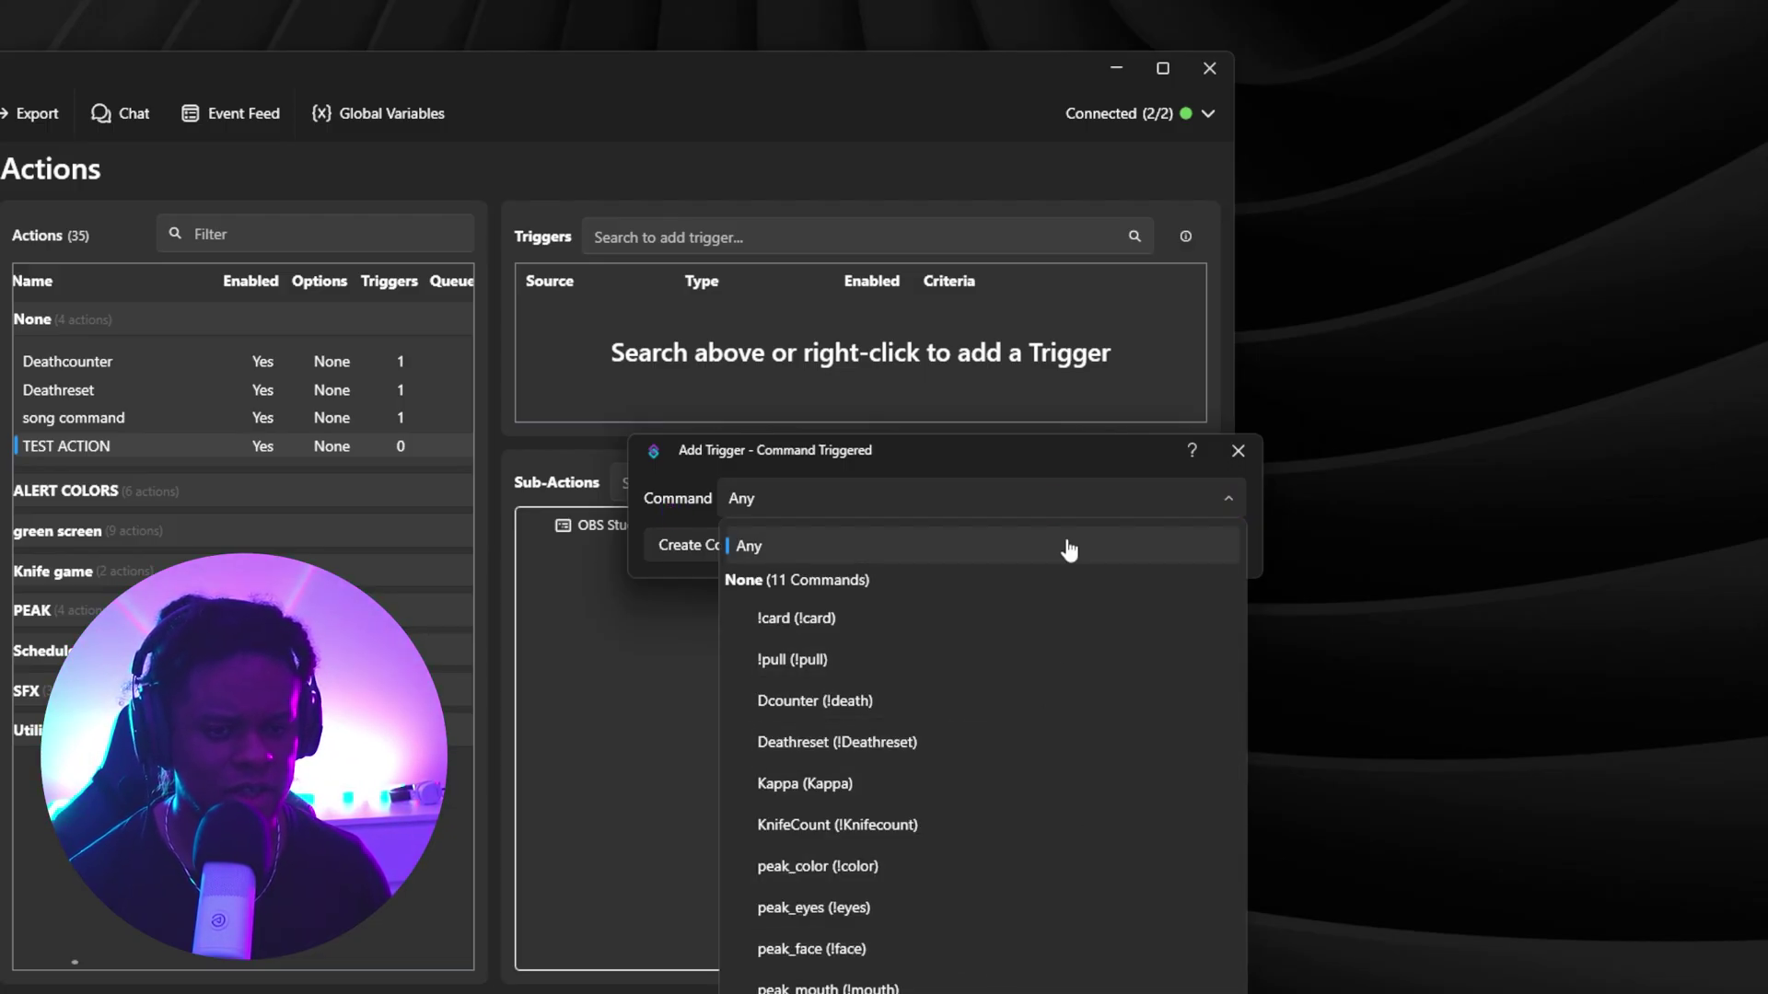
{"action": "left_click", "coordinate": [1035, 472]}
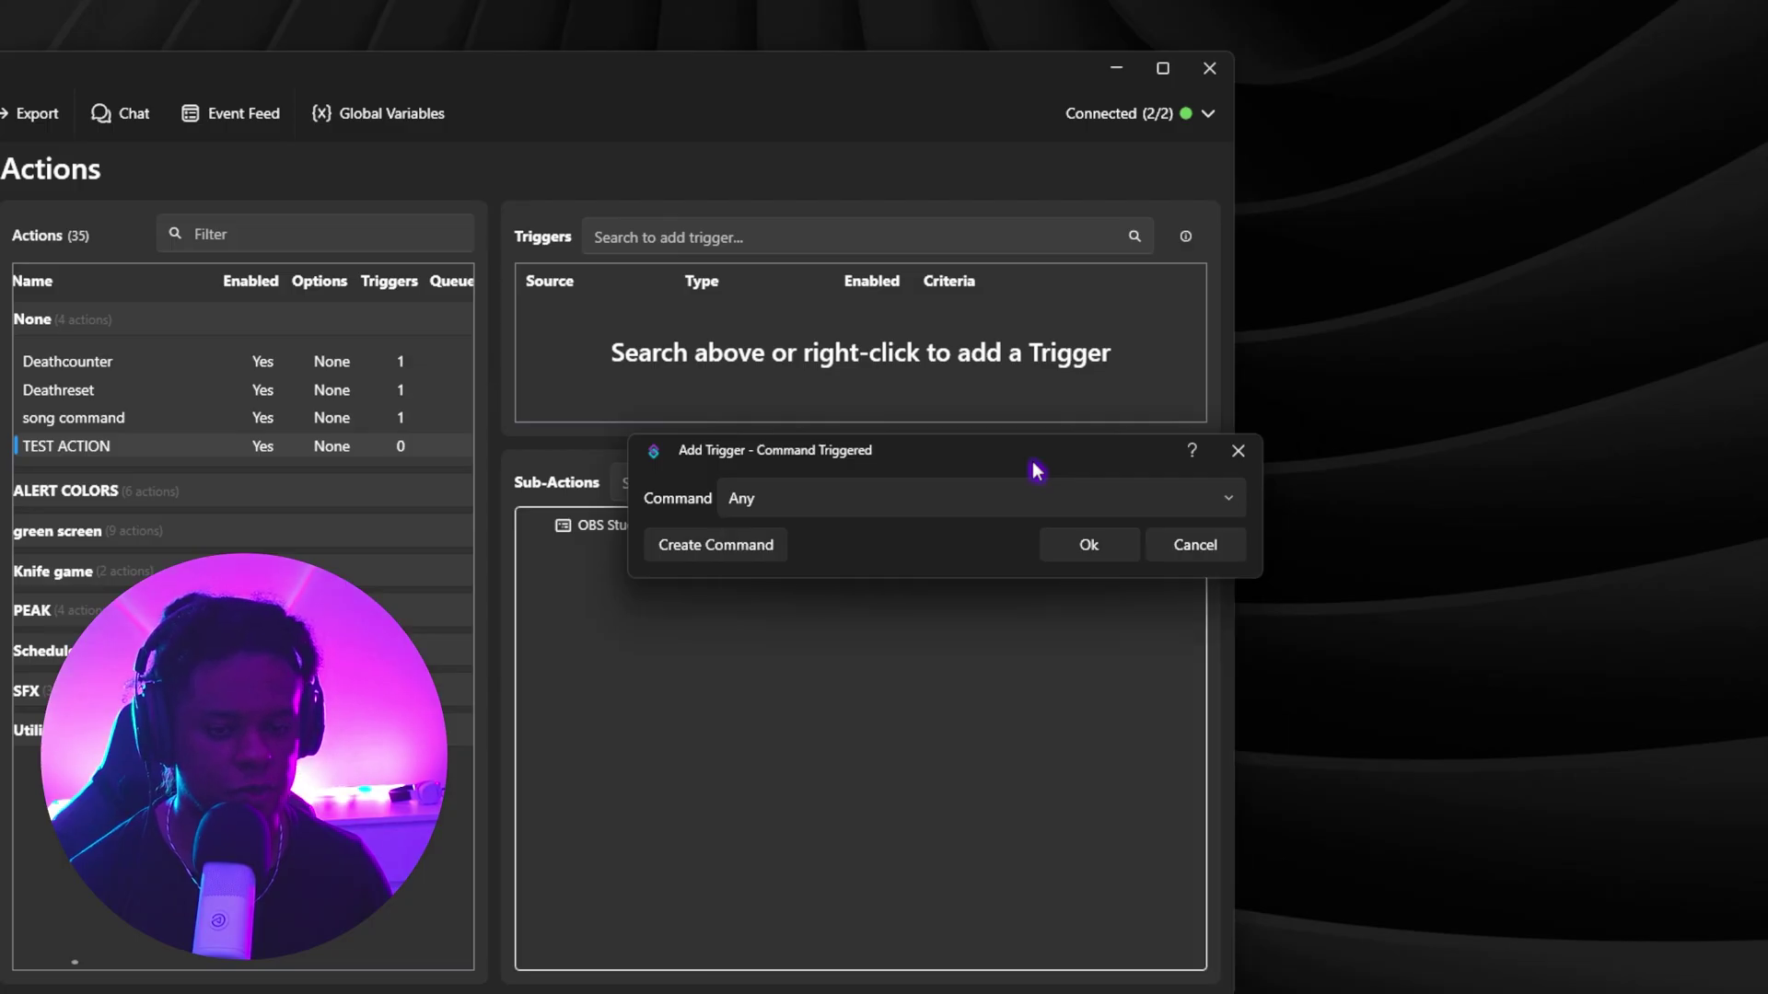
- Create a command named Cam bye bye with the chat text !cambye and save it as TEST ACTION's trigger
{"action": "left_click", "coordinate": [736, 553]}
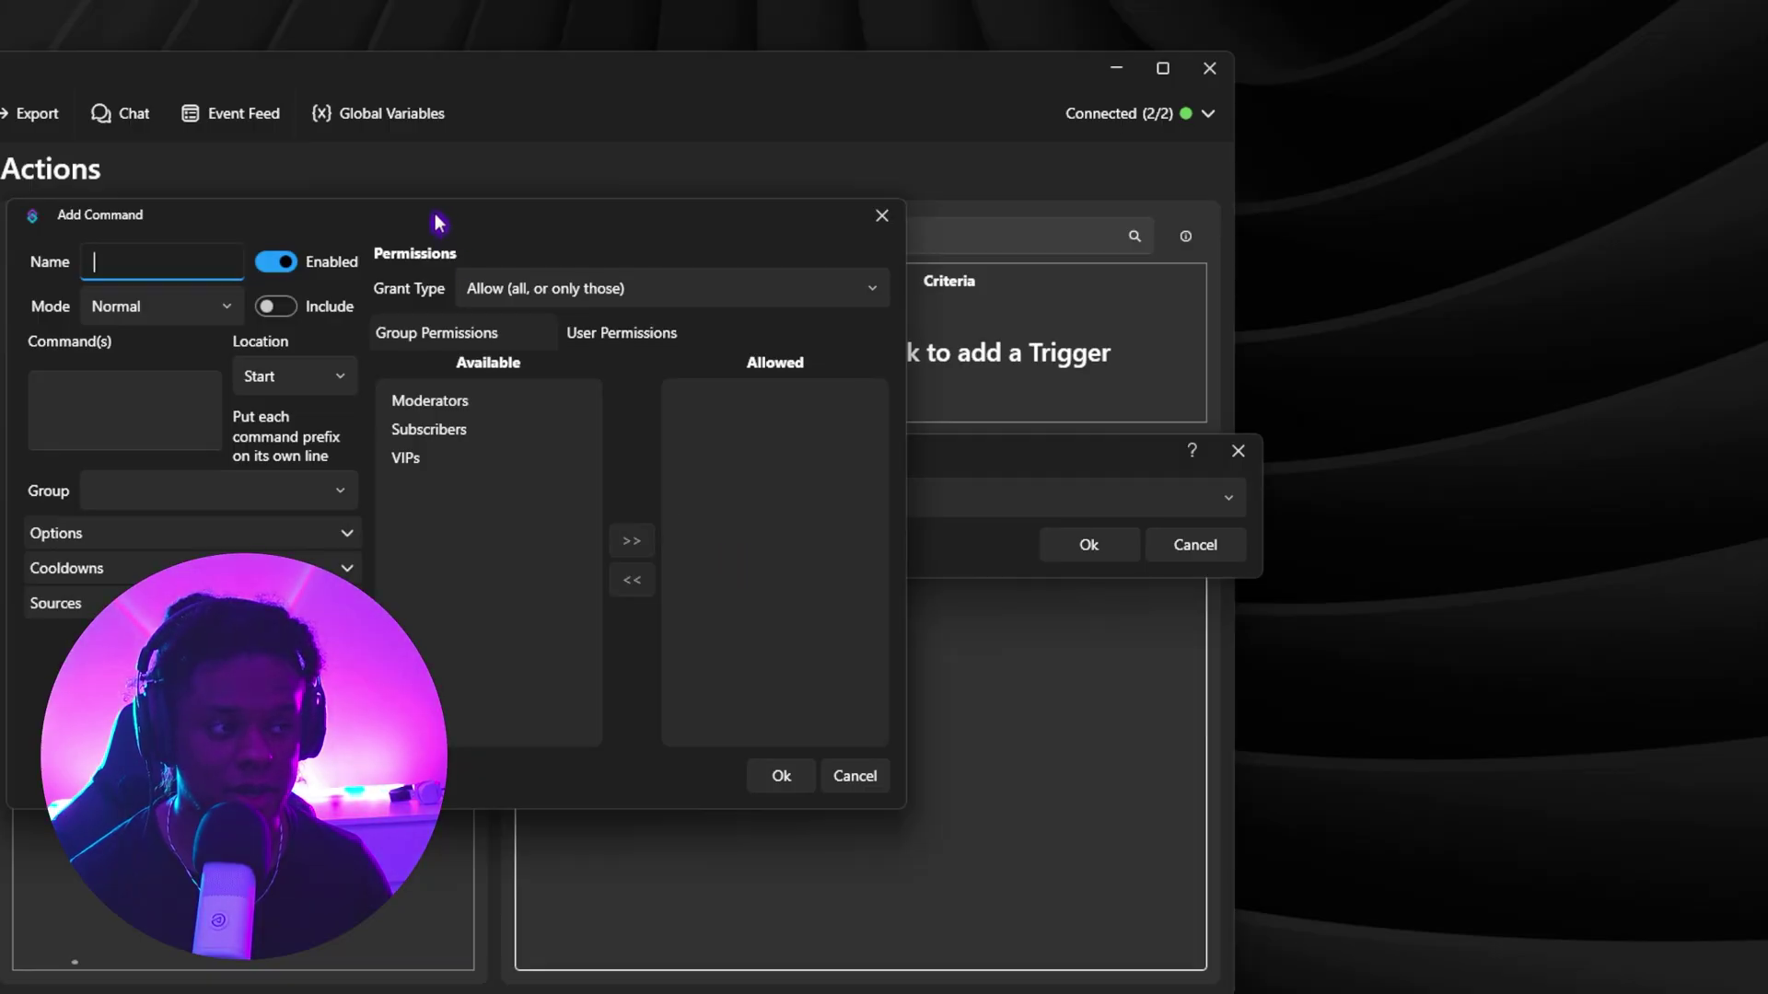
{"action": "left_click_drag", "start_coordinate": [442, 224], "coordinate": [1022, 264]}
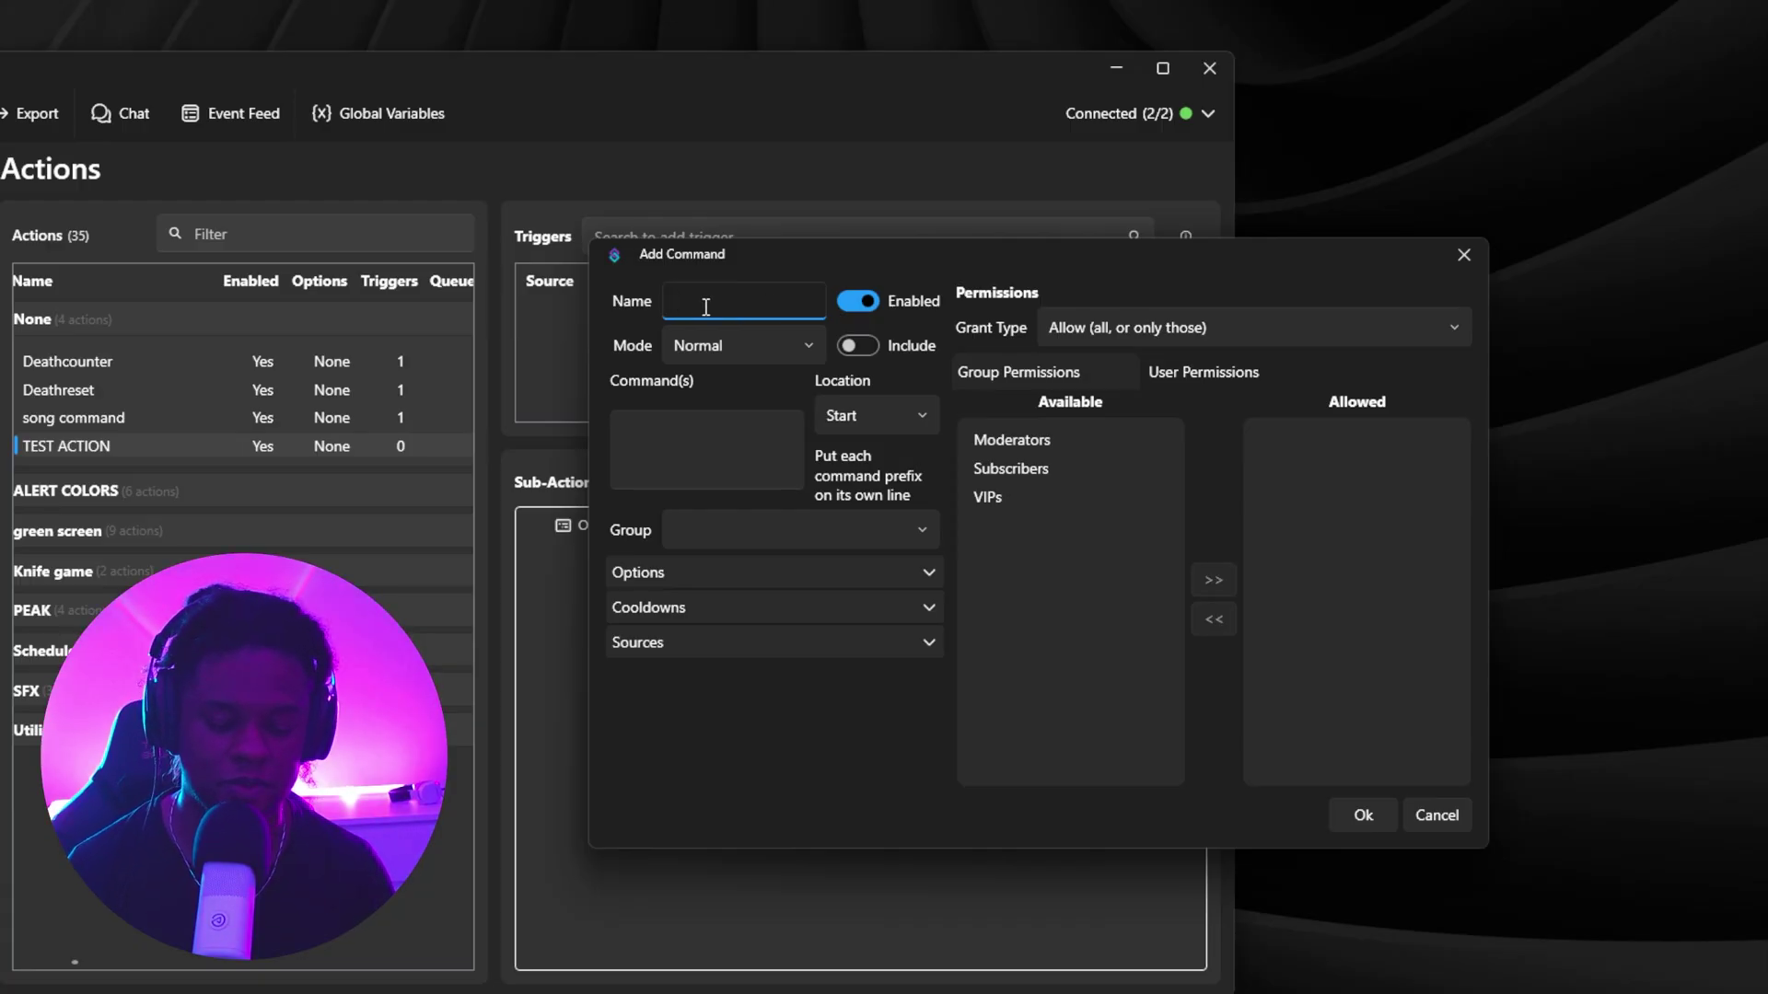
{"action": "type", "text": "Cam bye "}
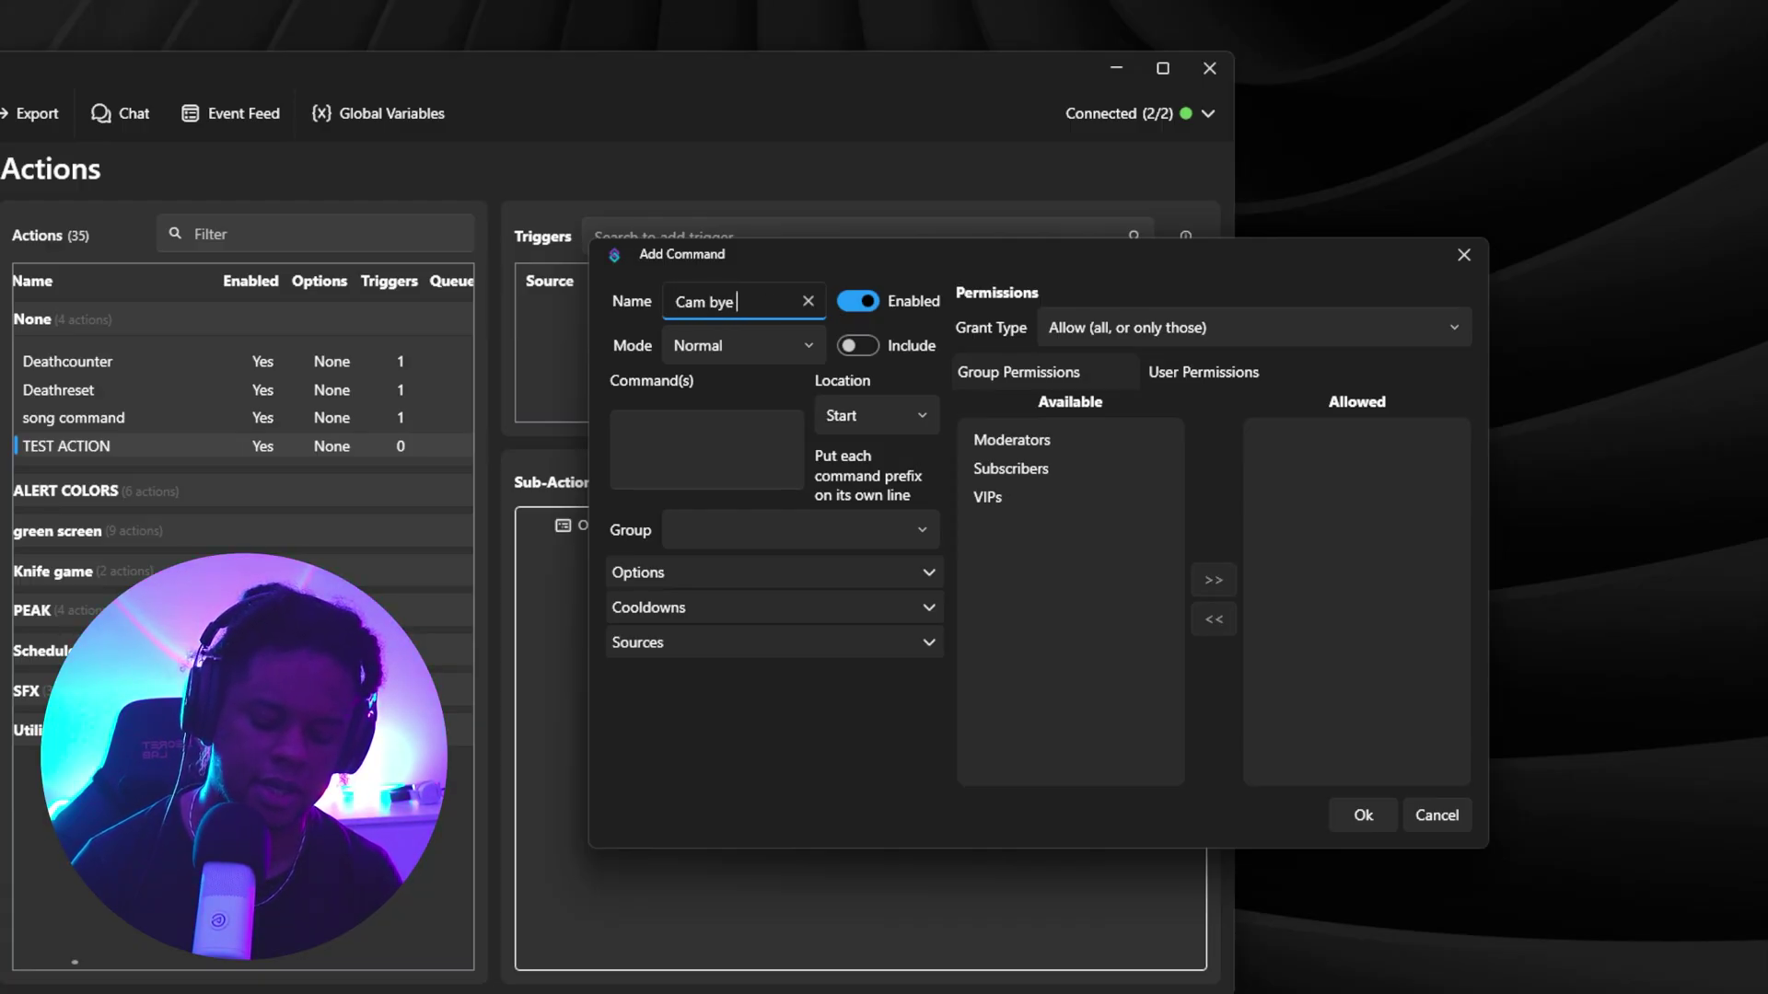
{"action": "type", "text": "bye"}
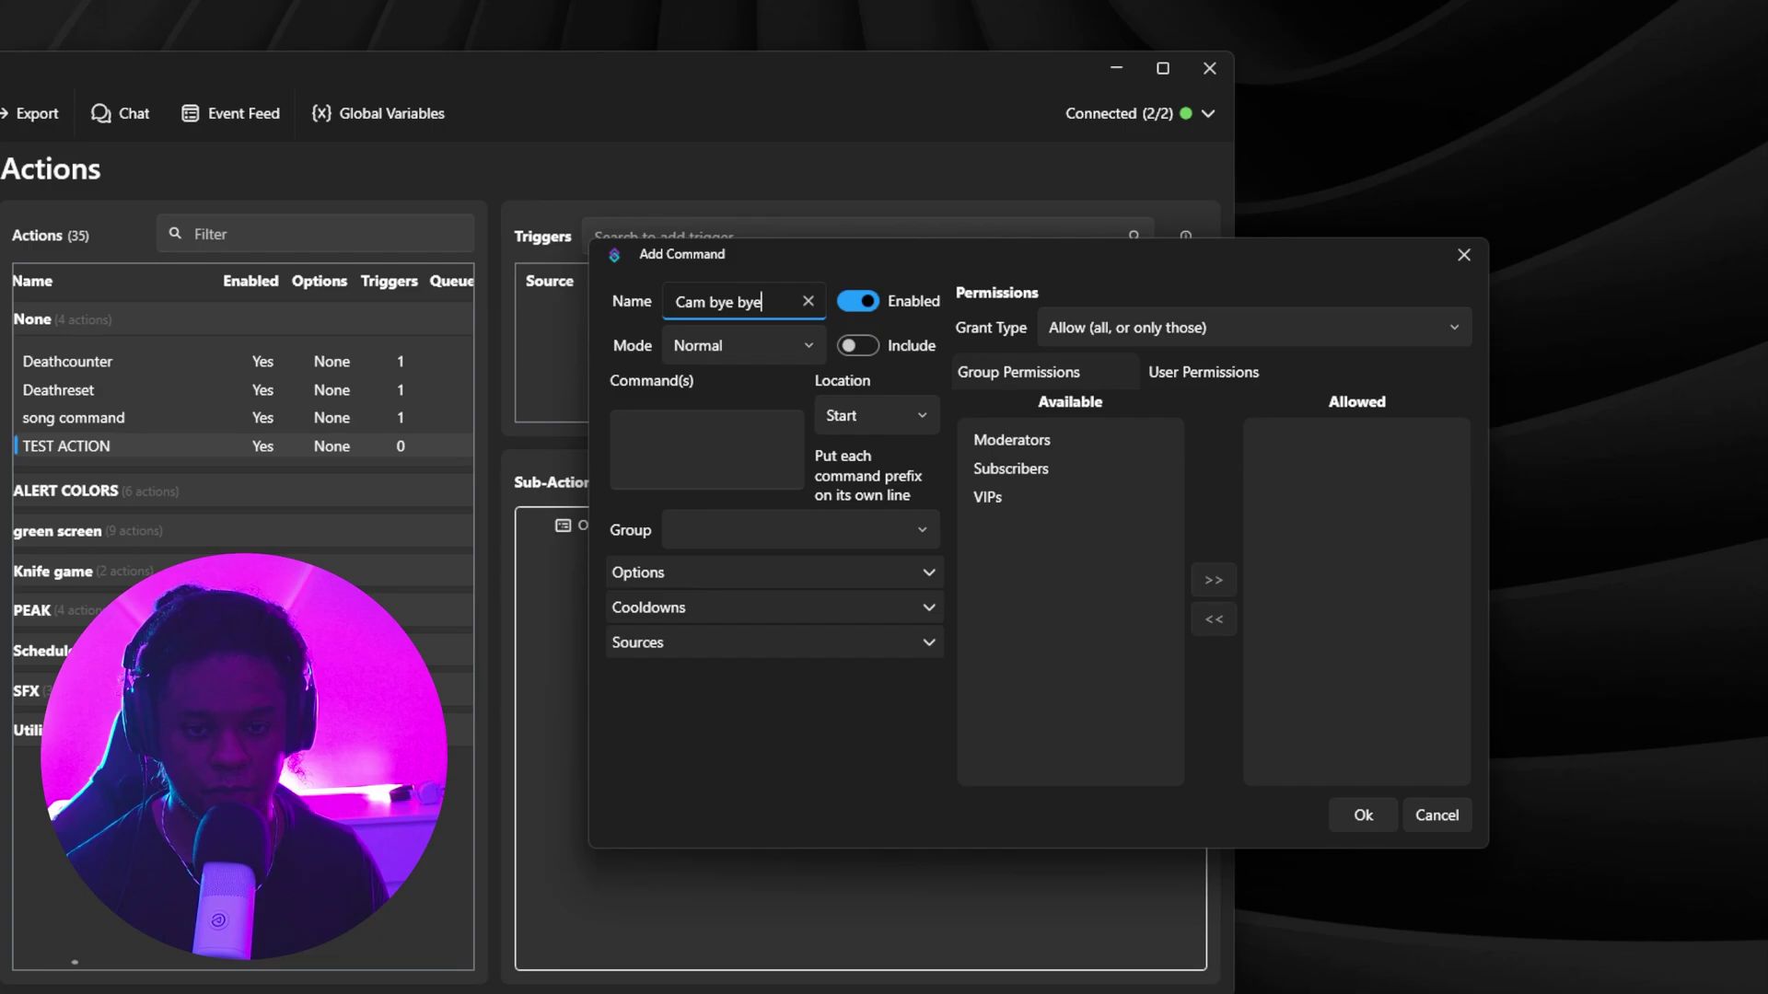
{"action": "left_click", "coordinate": [667, 436]}
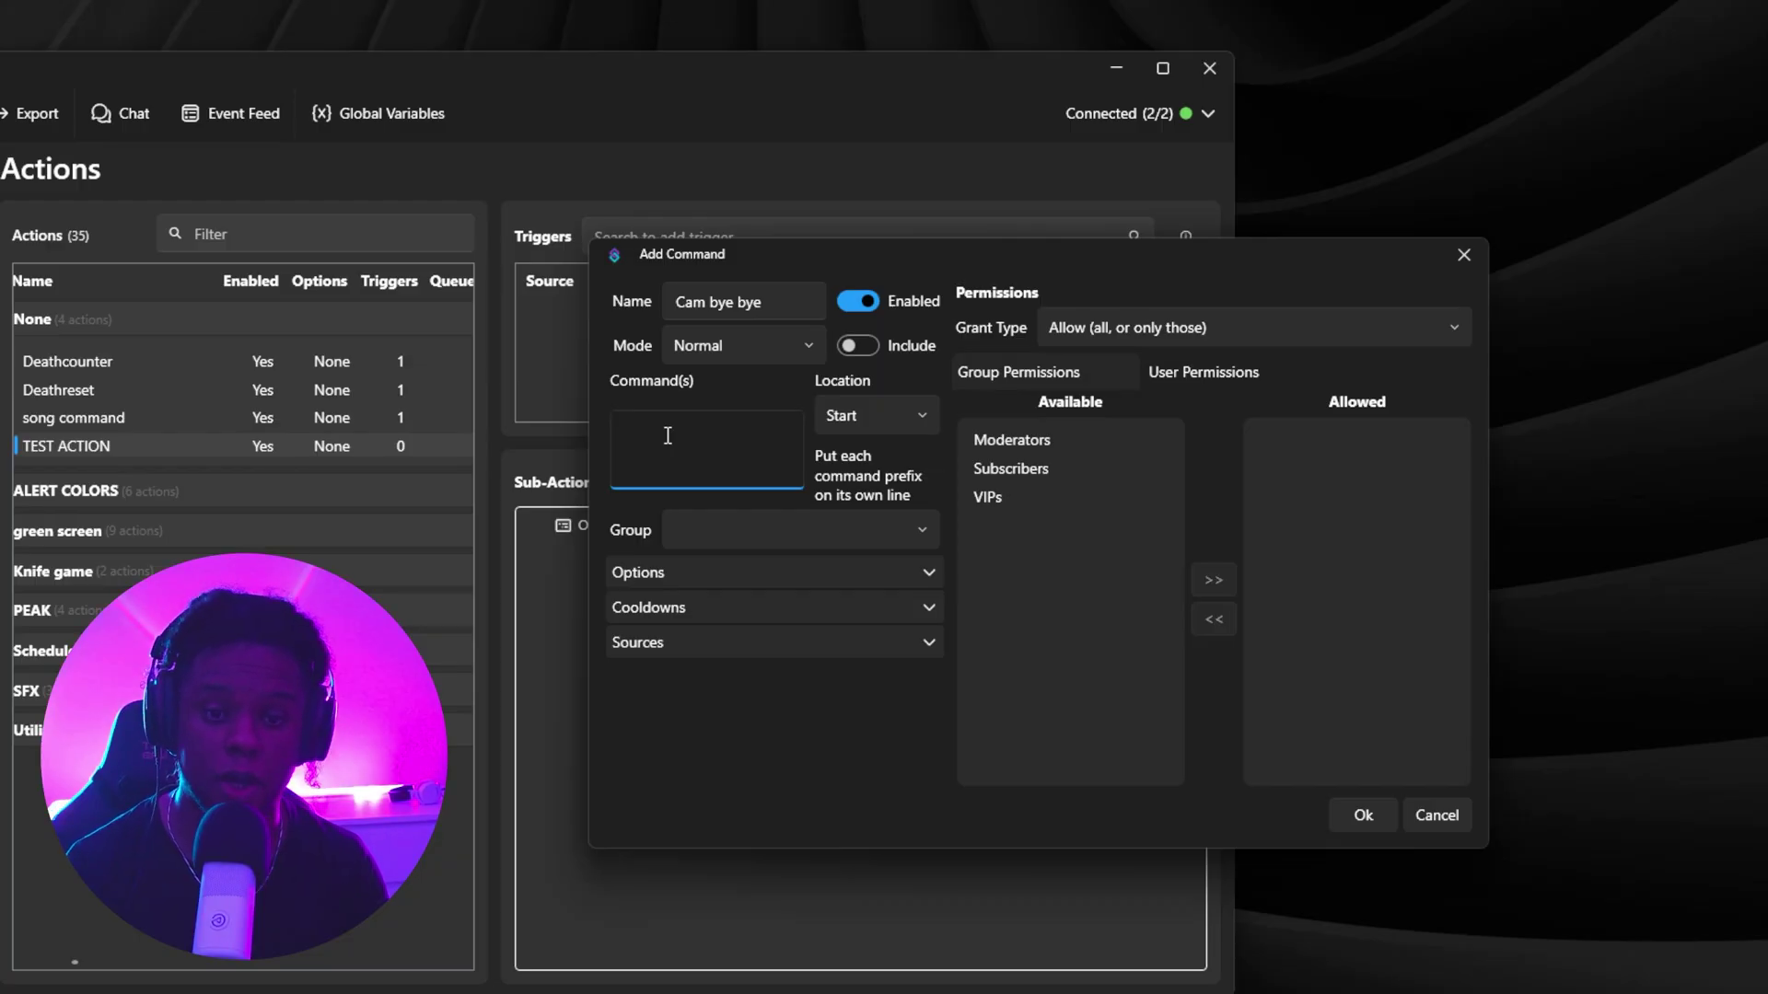
{"action": "type", "text": "!ca"}
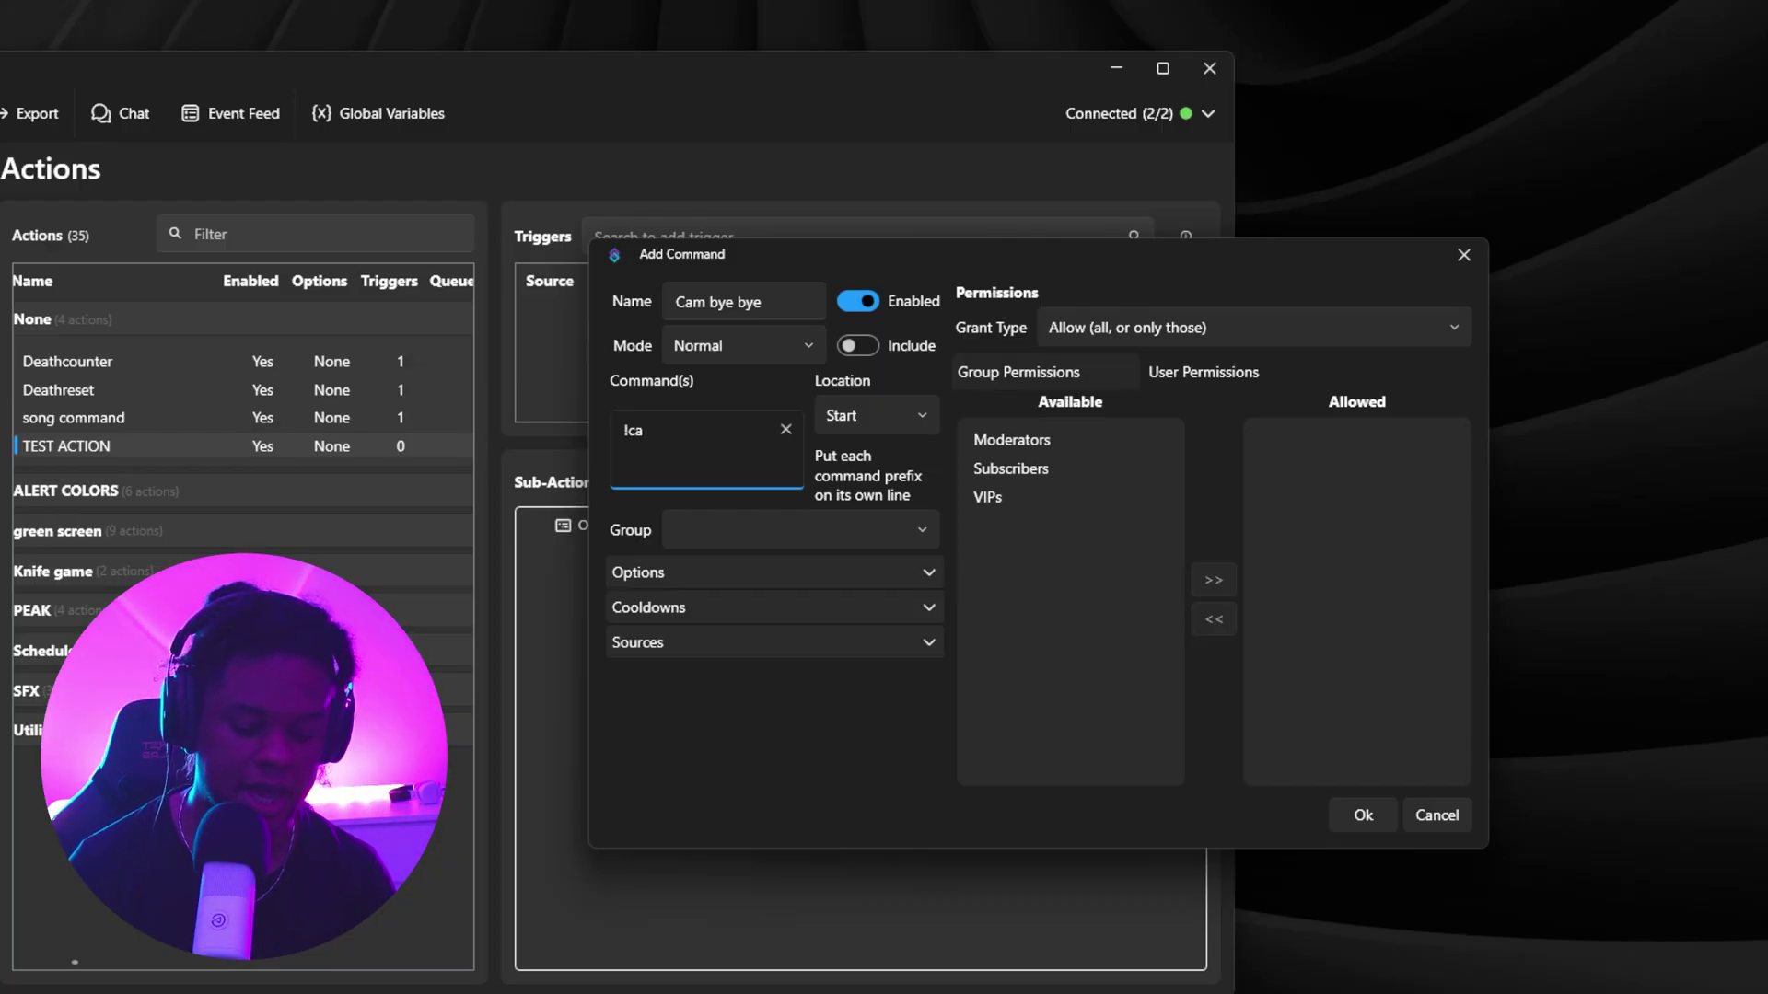
{"action": "type", "text": "mbye"}
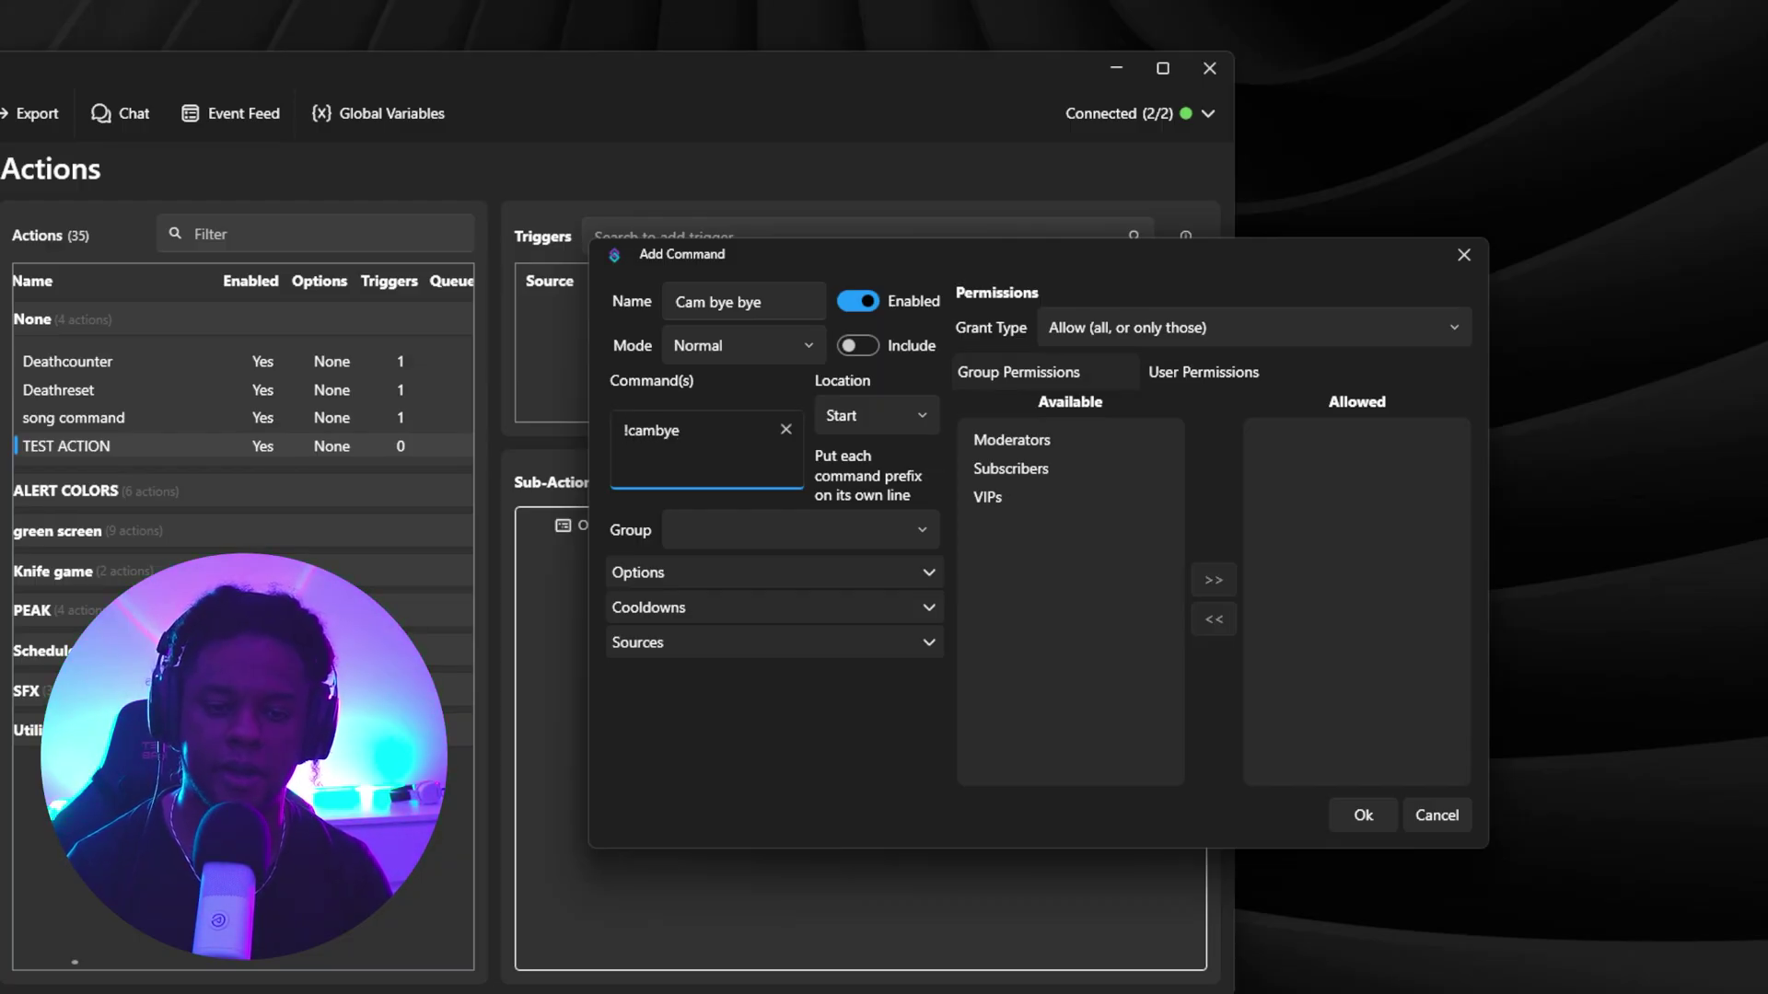
{"action": "left_click", "coordinate": [1350, 822]}
{"action": "left_click", "coordinate": [1089, 545]}
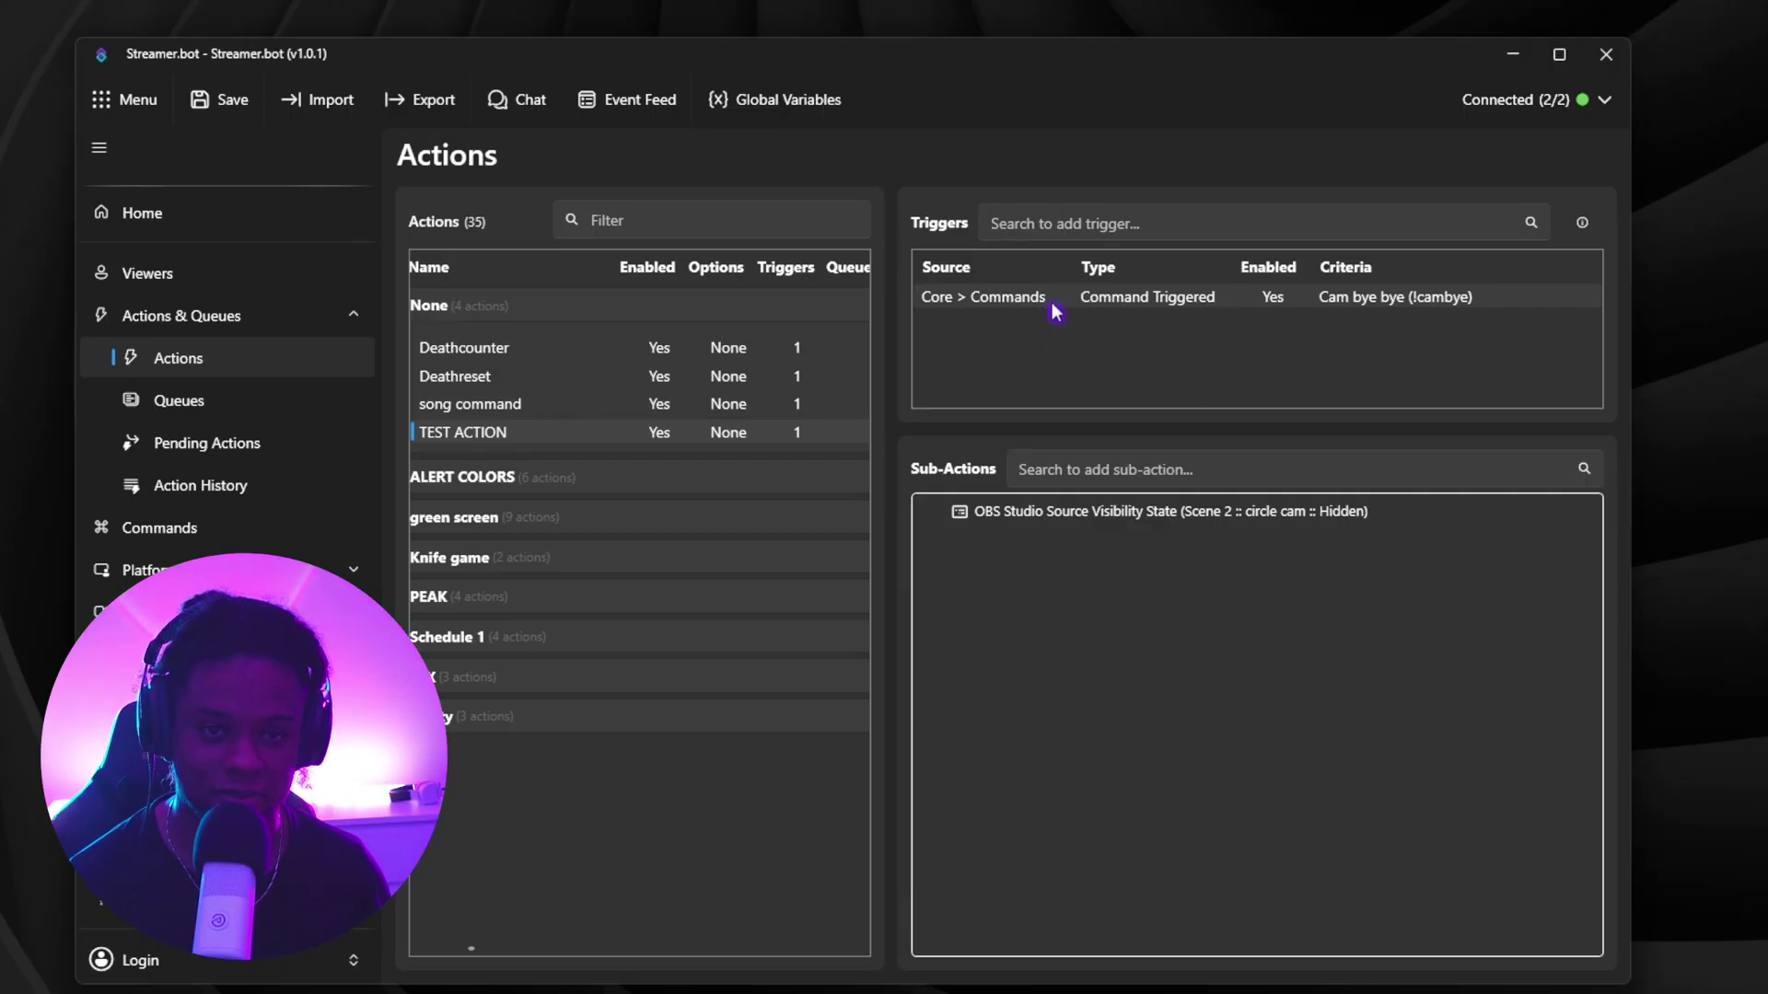
- Switch to the Twitch chat window, send !cambye to test the trigger, and move the chat window out of the way
{"action": "left_click", "coordinate": [1298, 523]}
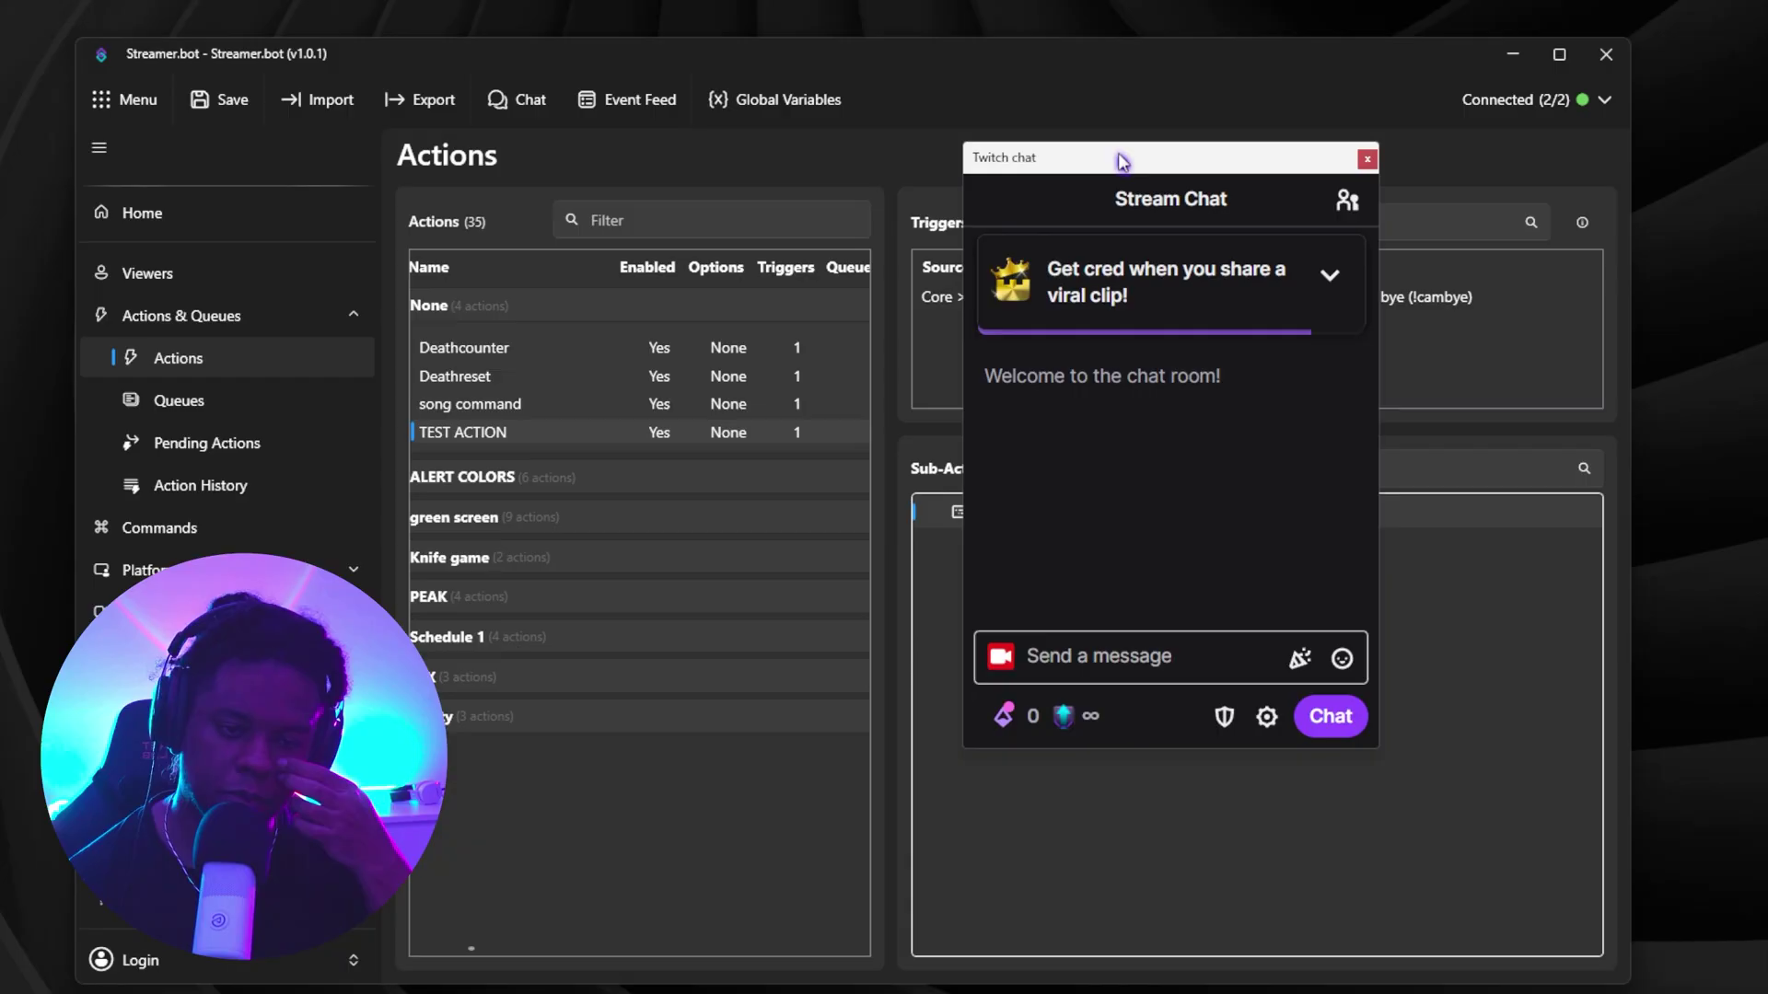
{"action": "left_click", "coordinate": [1097, 652]}
{"action": "type", "text": "!"}
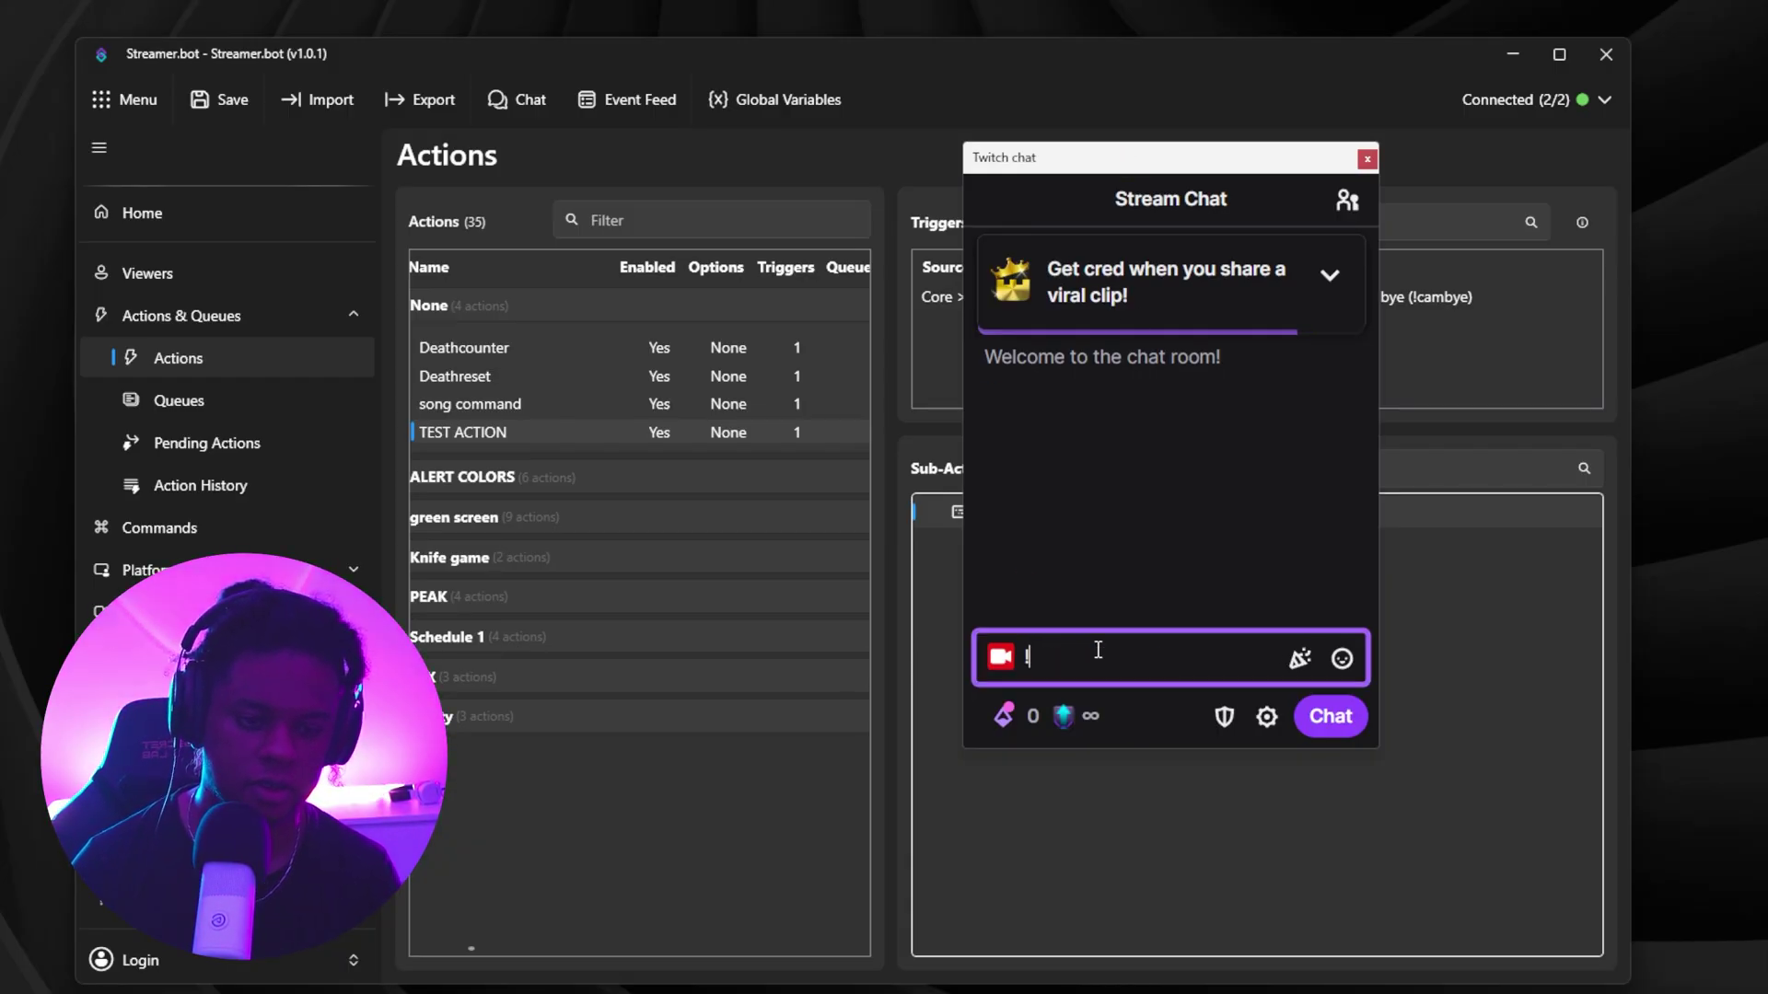
{"action": "type", "text": "cambye"}
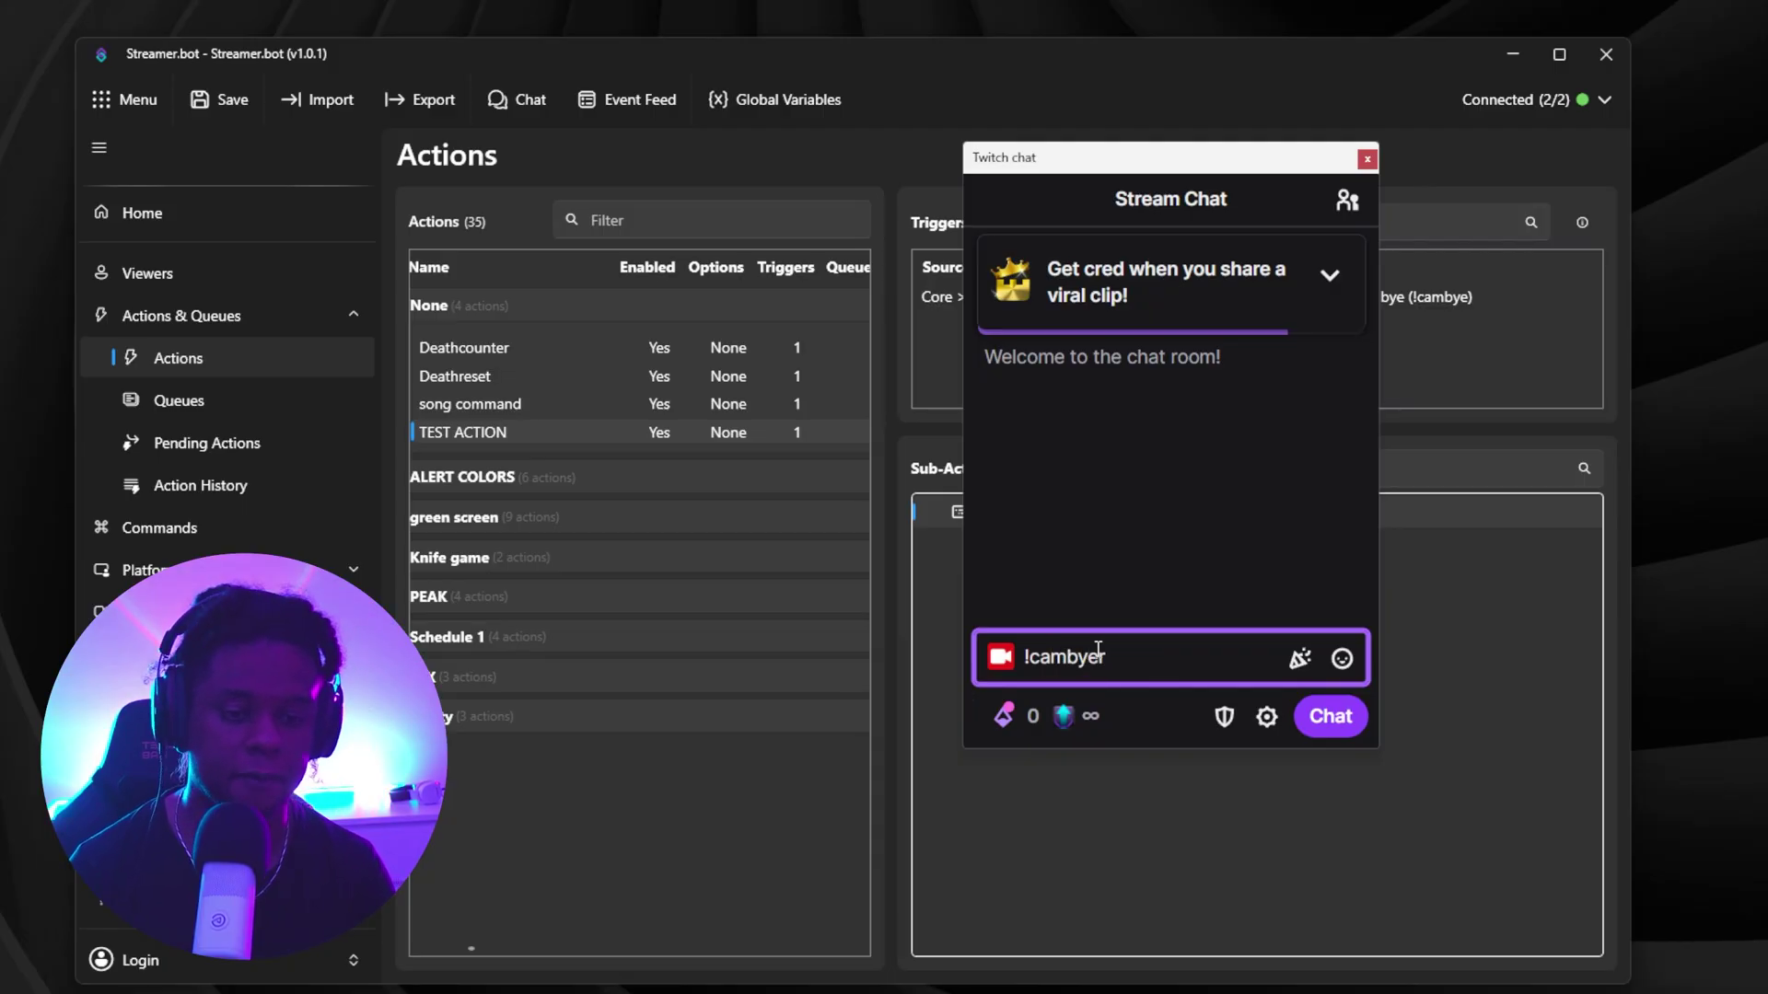
{"action": "key", "text": "BackSpace"}
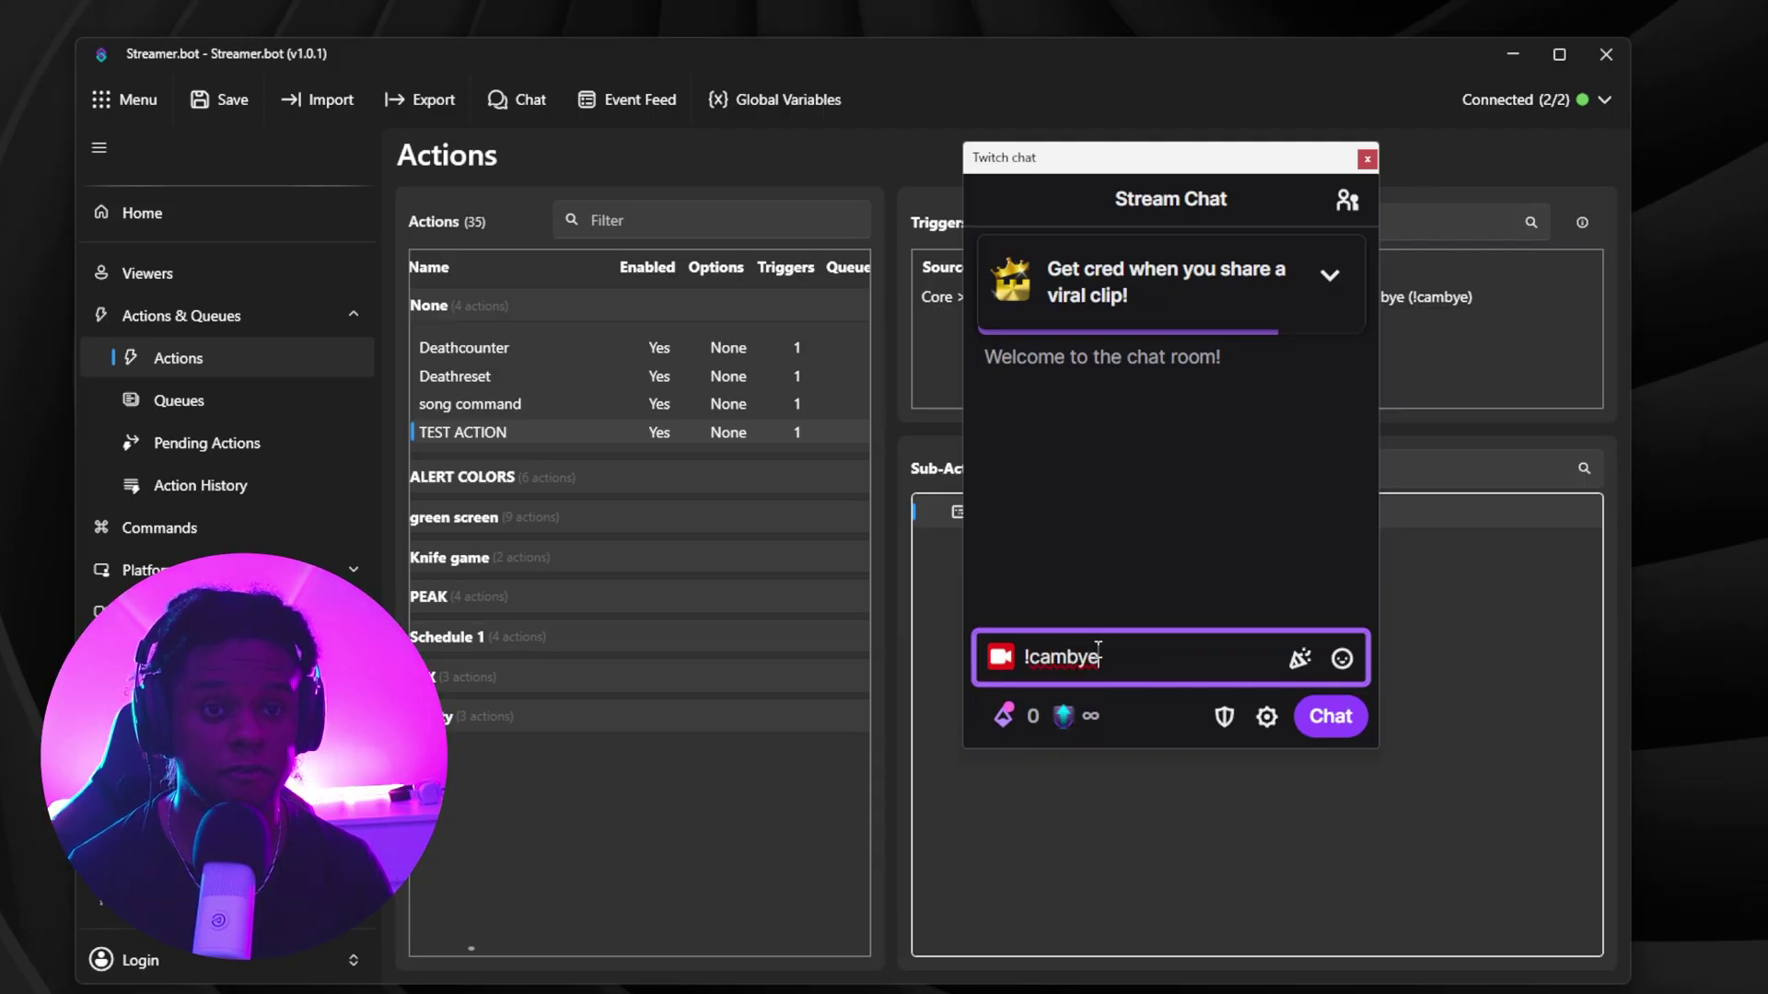
{"action": "key", "text": "Return"}
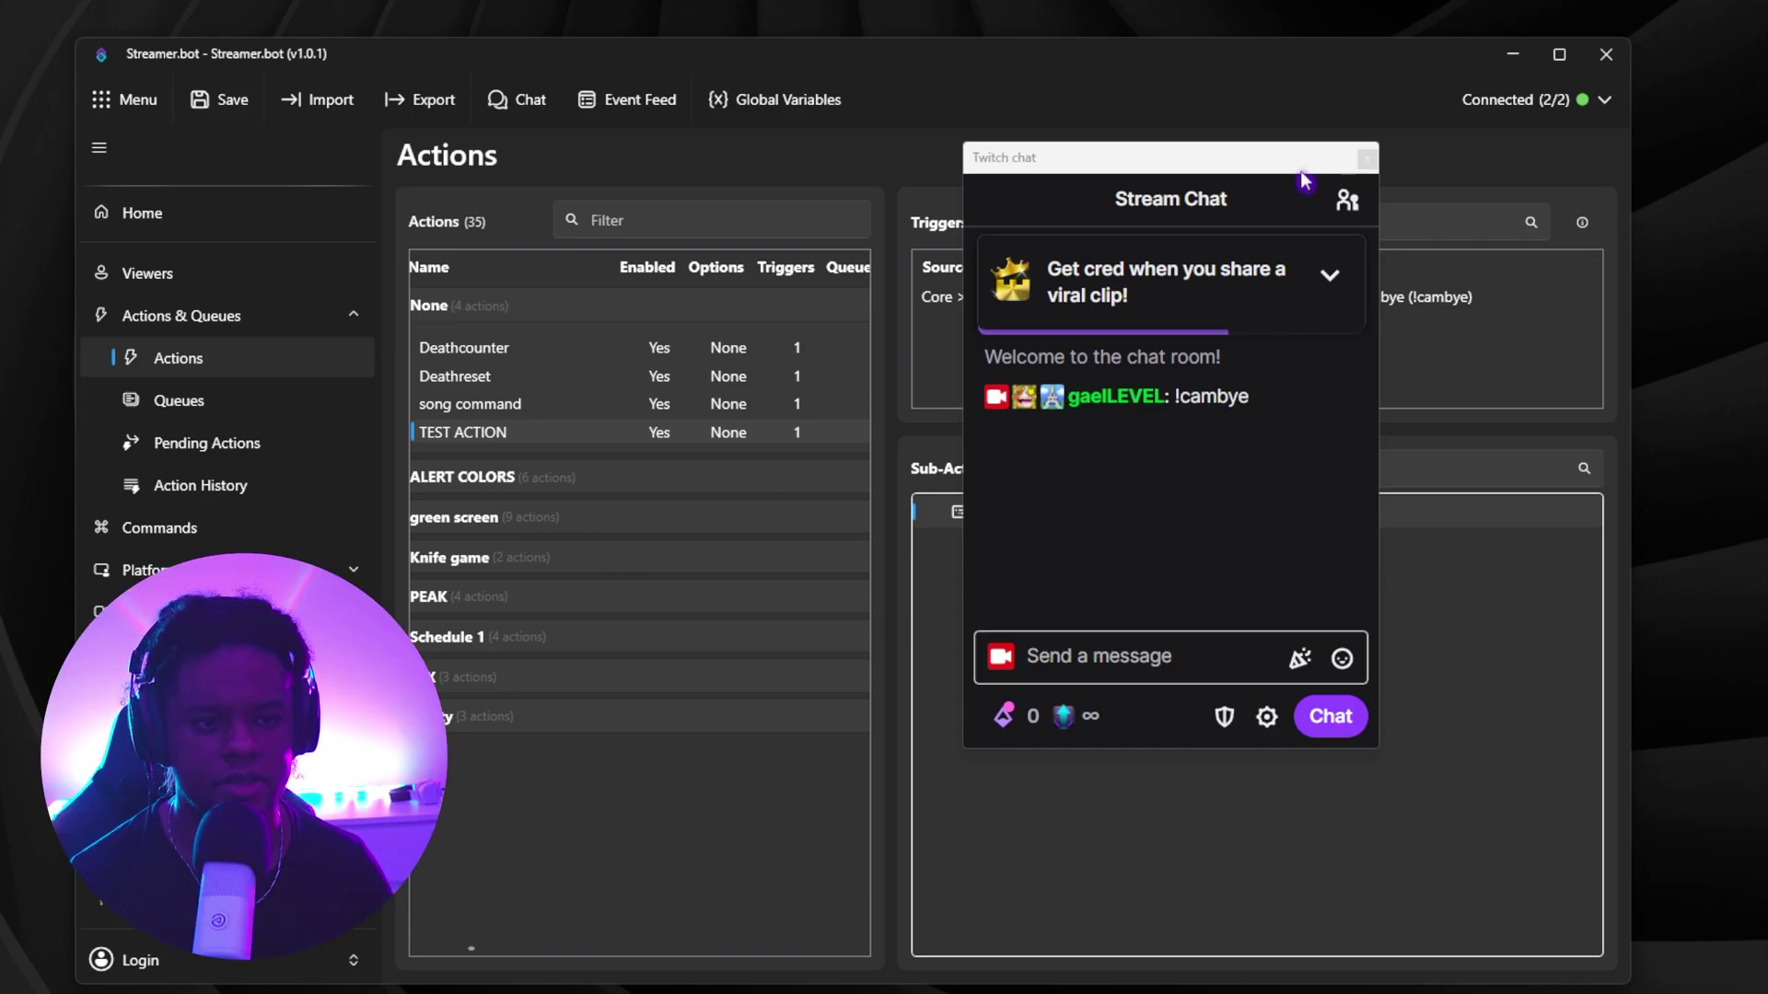
{"action": "left_click_drag", "start_coordinate": [1306, 169], "coordinate": [0, 104]}
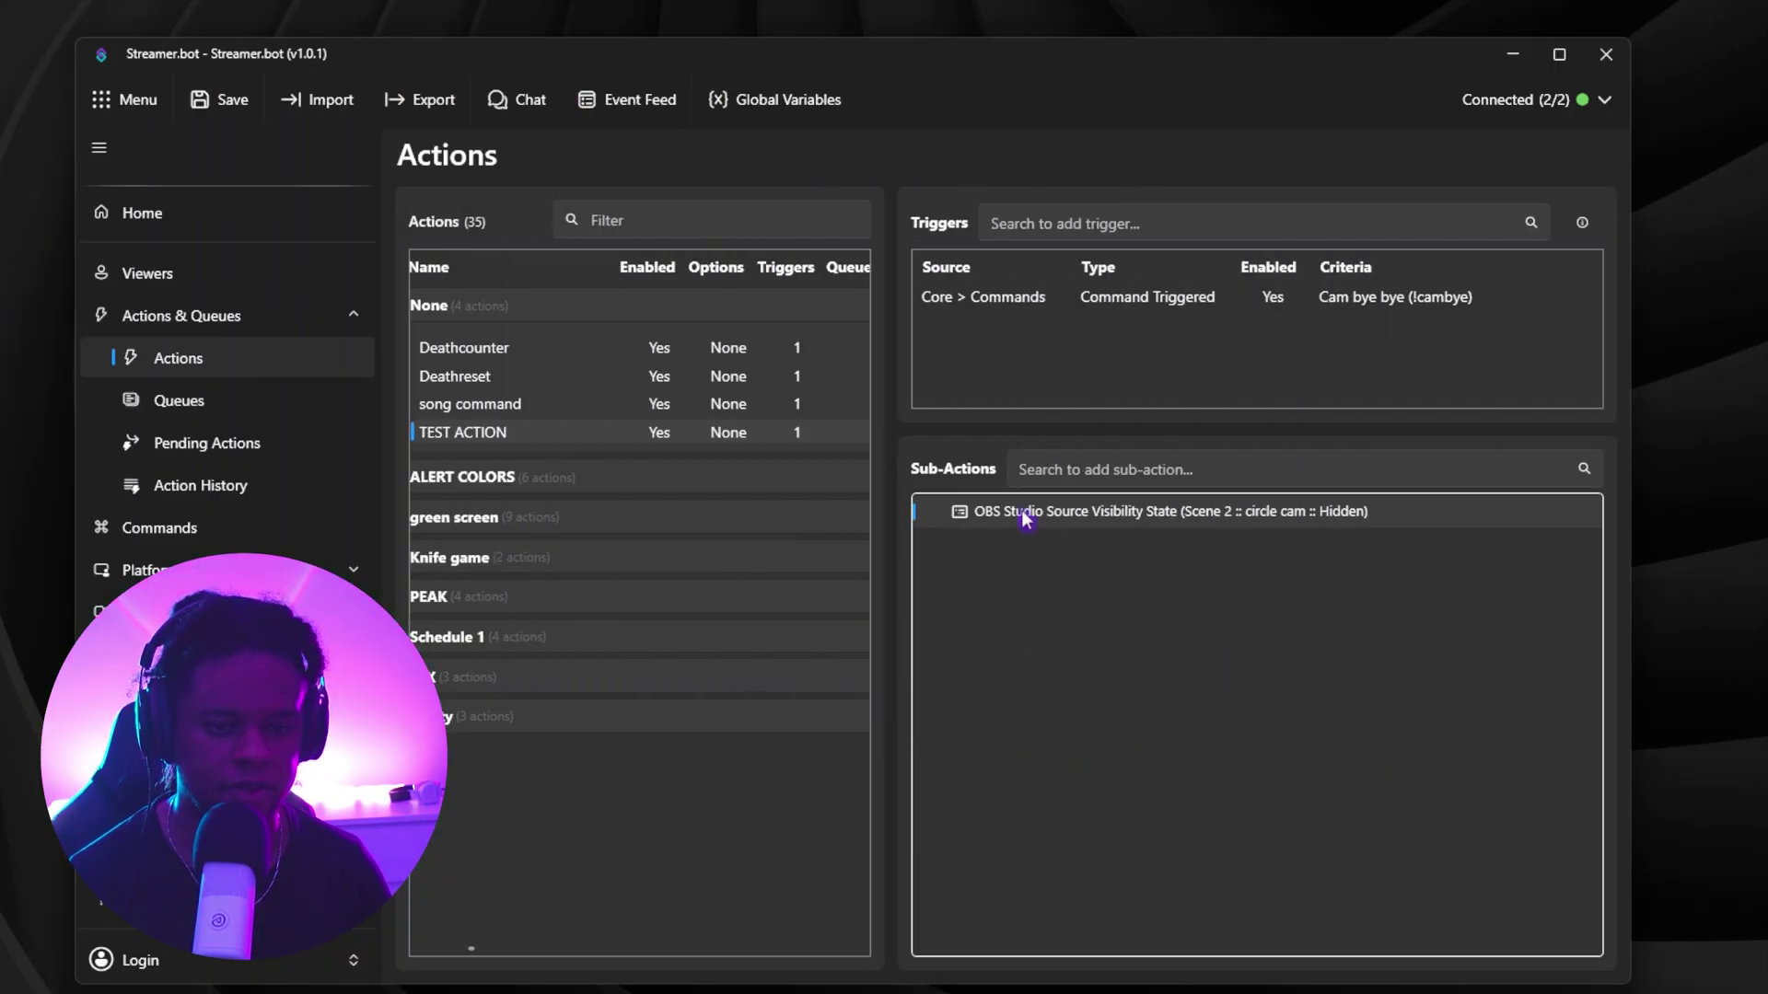
- Add a Core Delay sub-action of 2000 milliseconds to TEST ACTION
{"action": "right_click", "coordinate": [991, 554]}
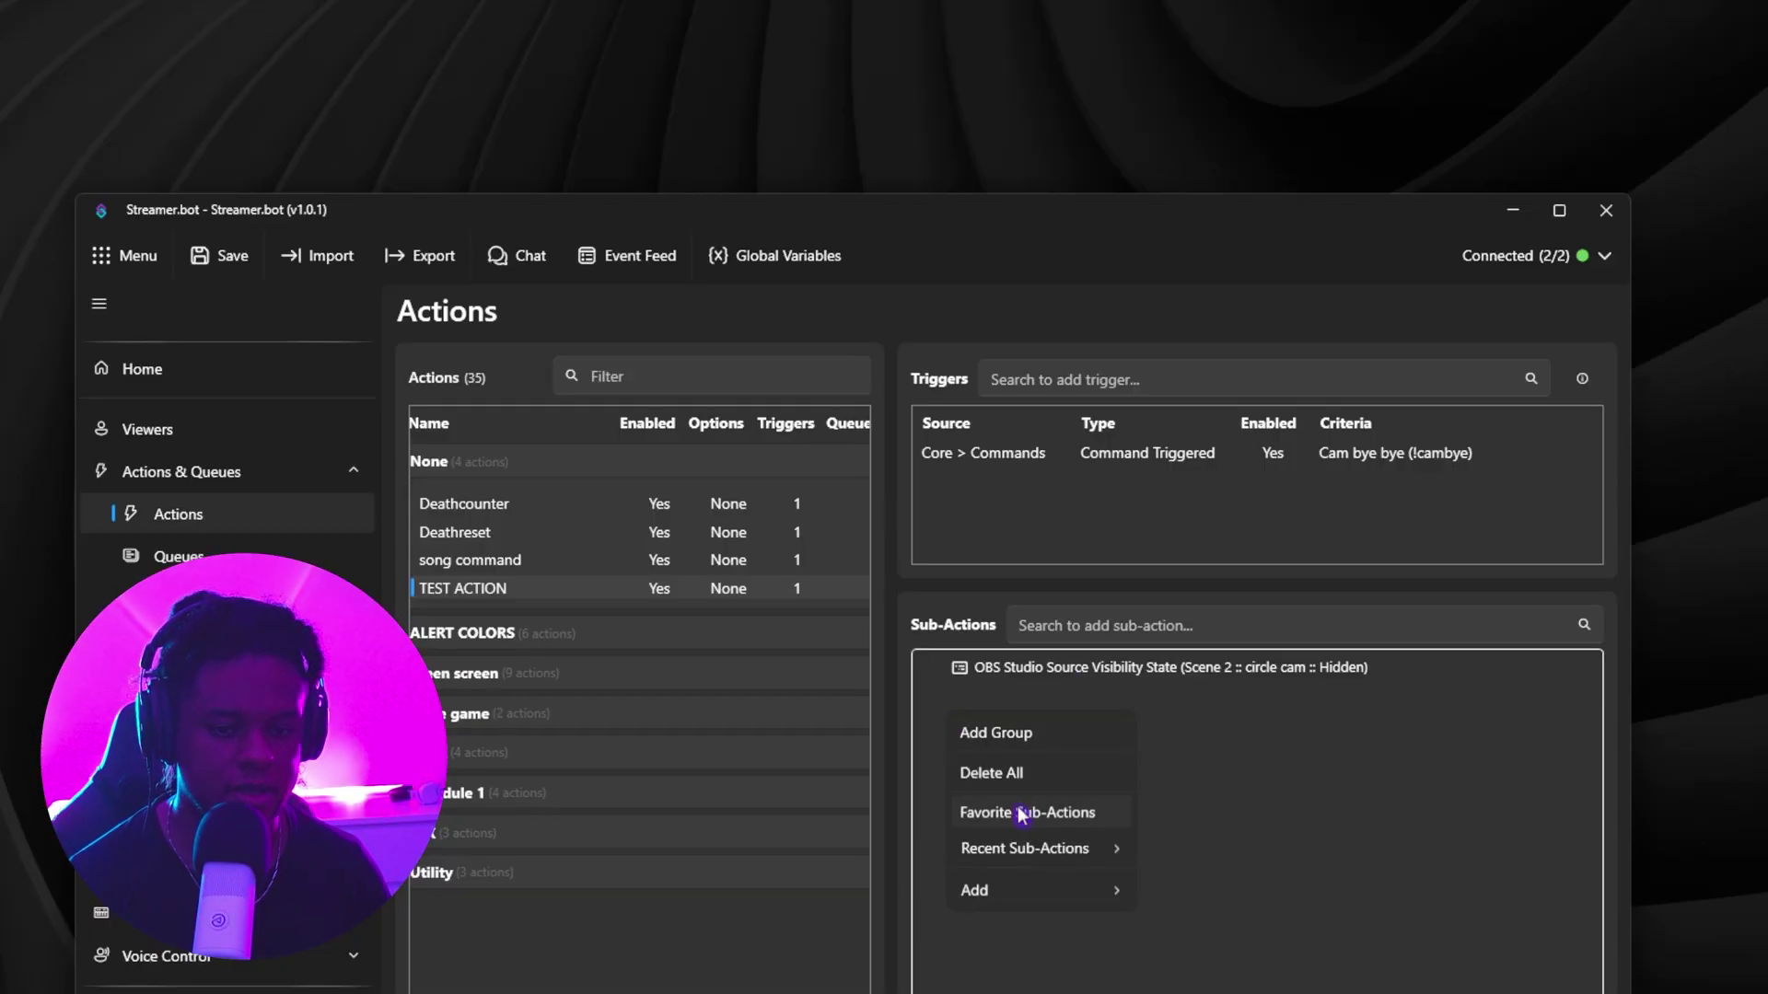
{"action": "mouse_move", "coordinate": [1046, 893]}
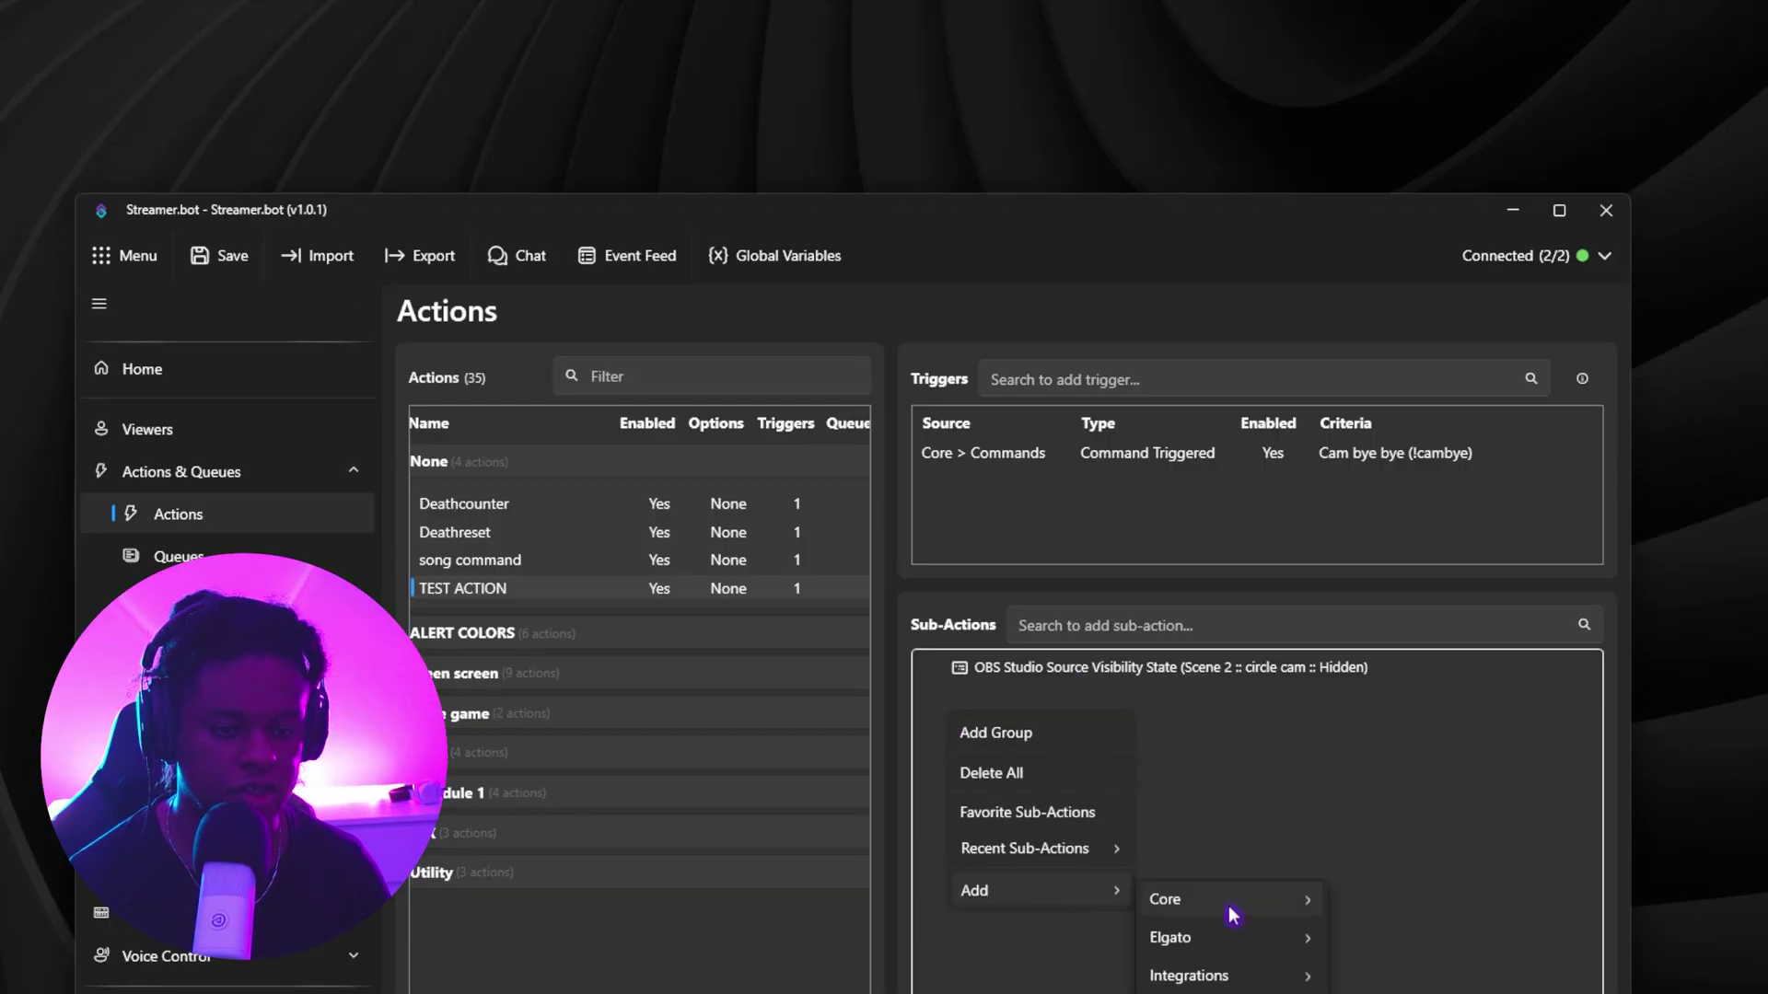
{"action": "mouse_move", "coordinate": [1234, 907]}
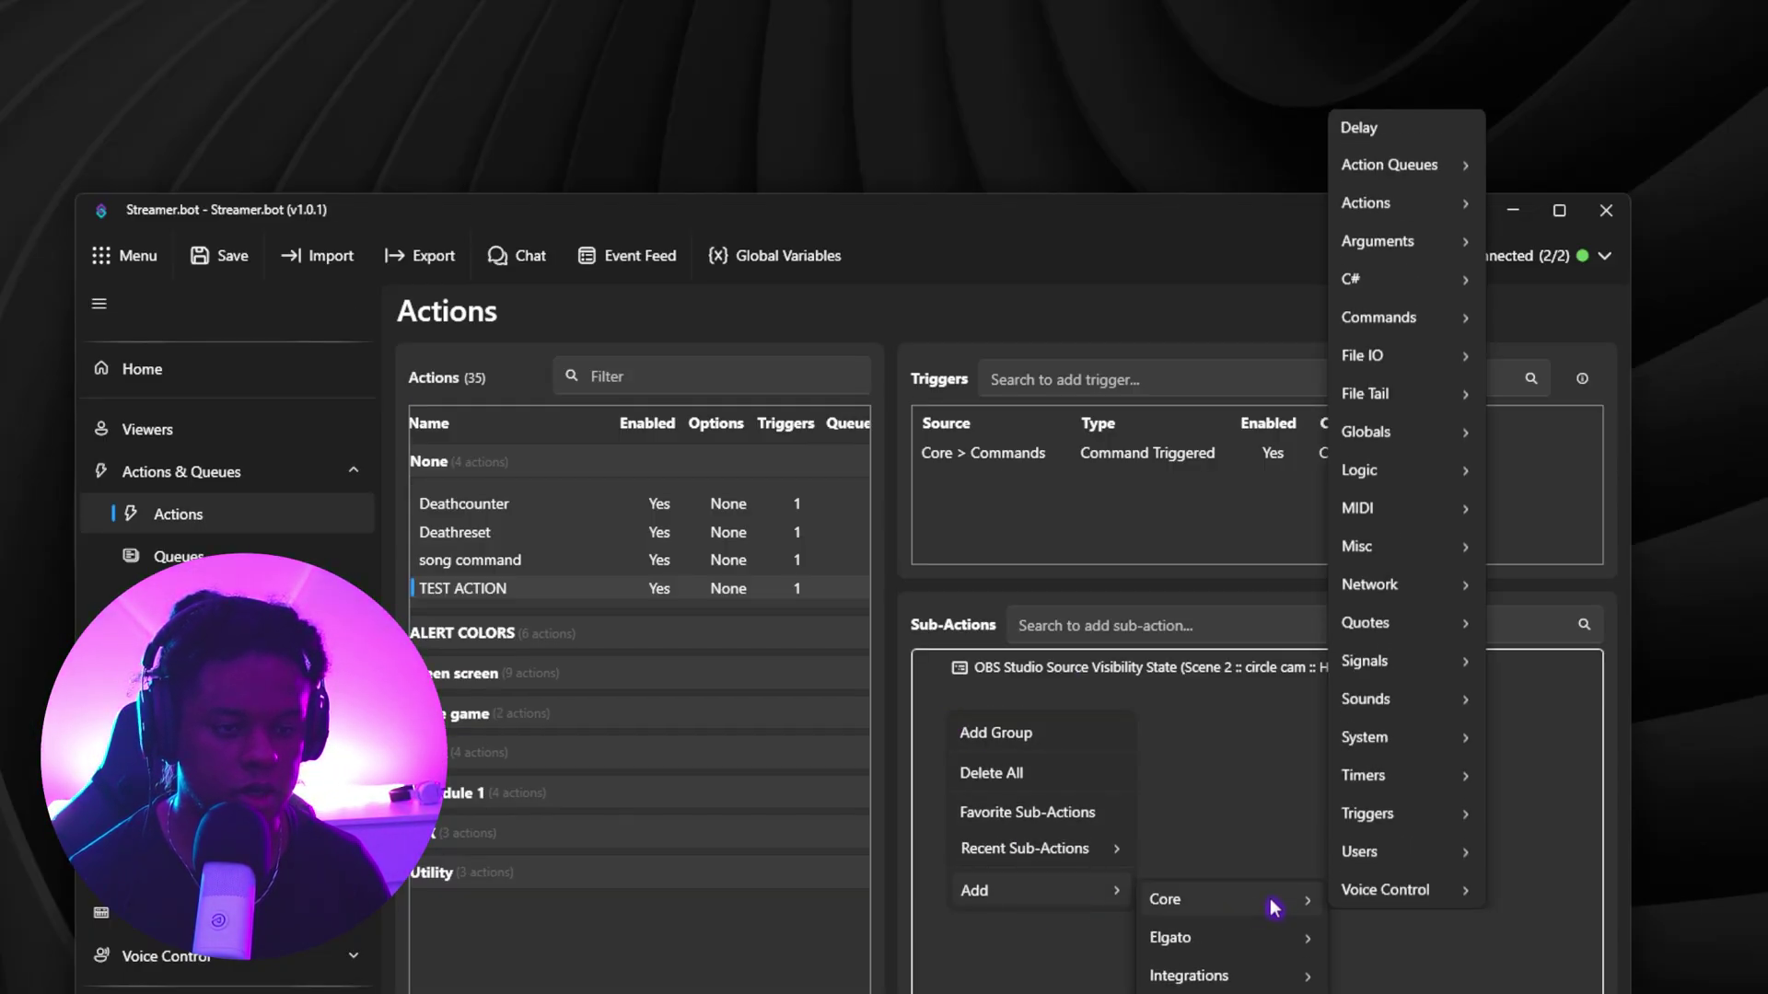
{"action": "left_click", "coordinate": [1358, 134]}
{"action": "type", "text": "2000"}
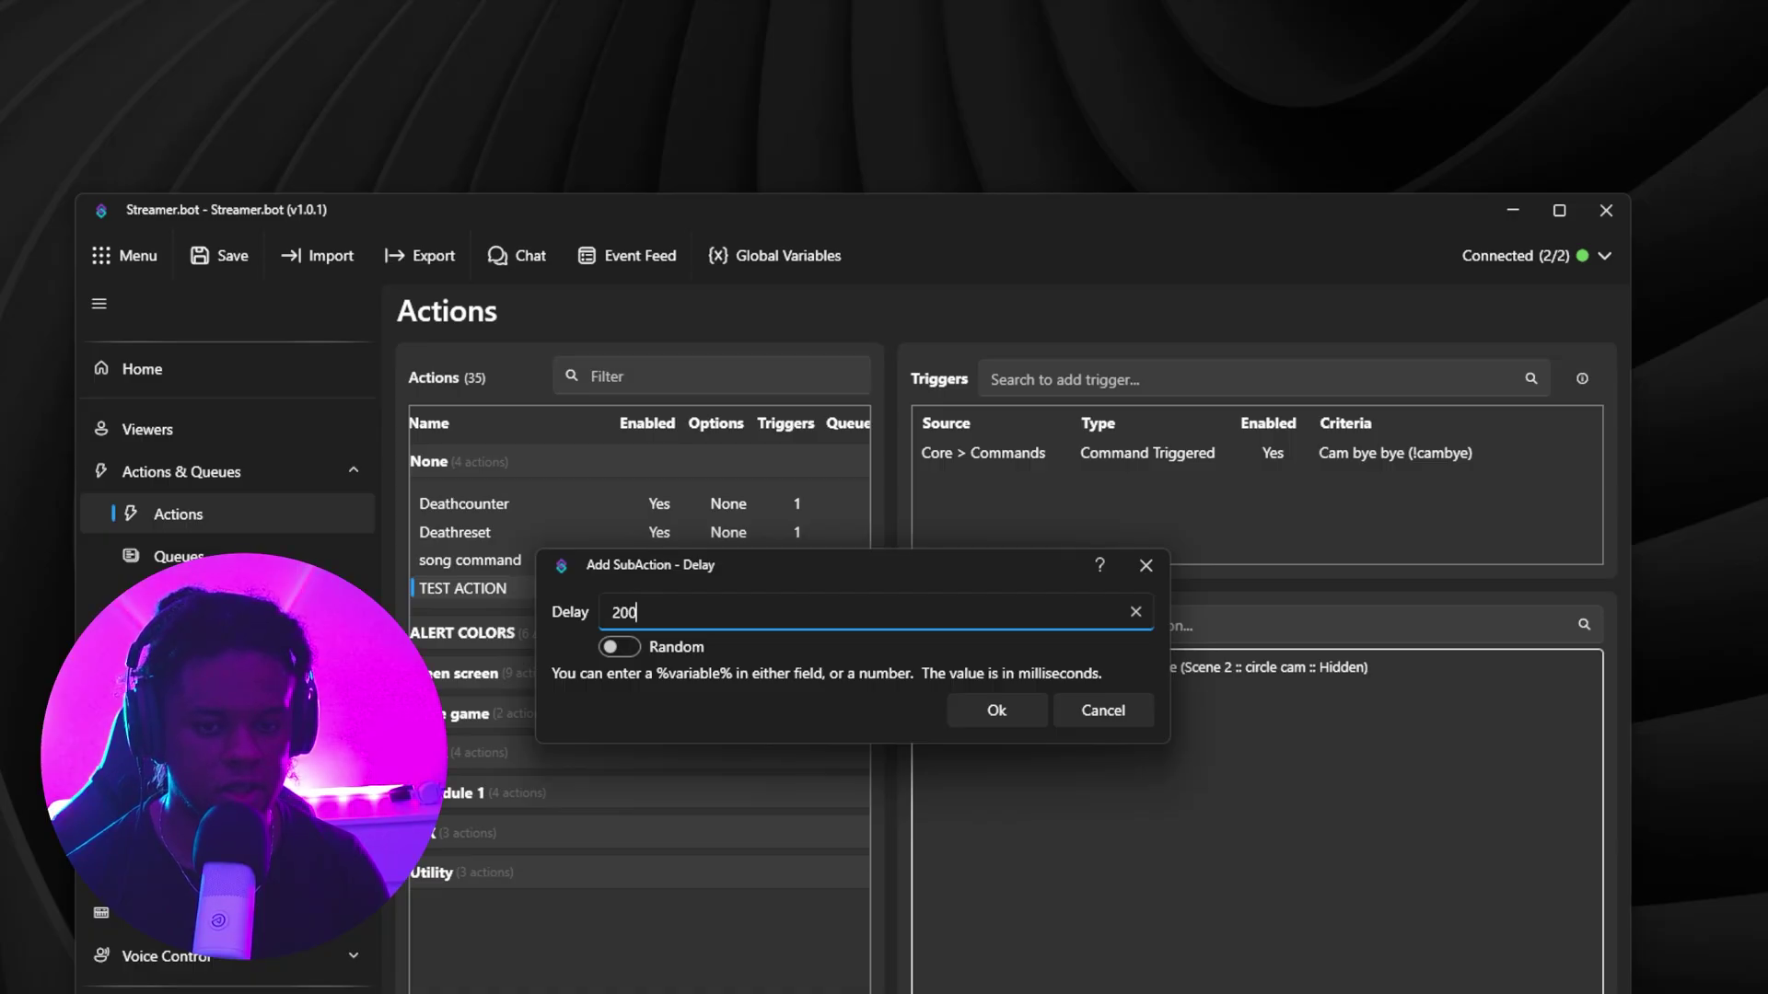
{"action": "left_click", "coordinate": [997, 710]}
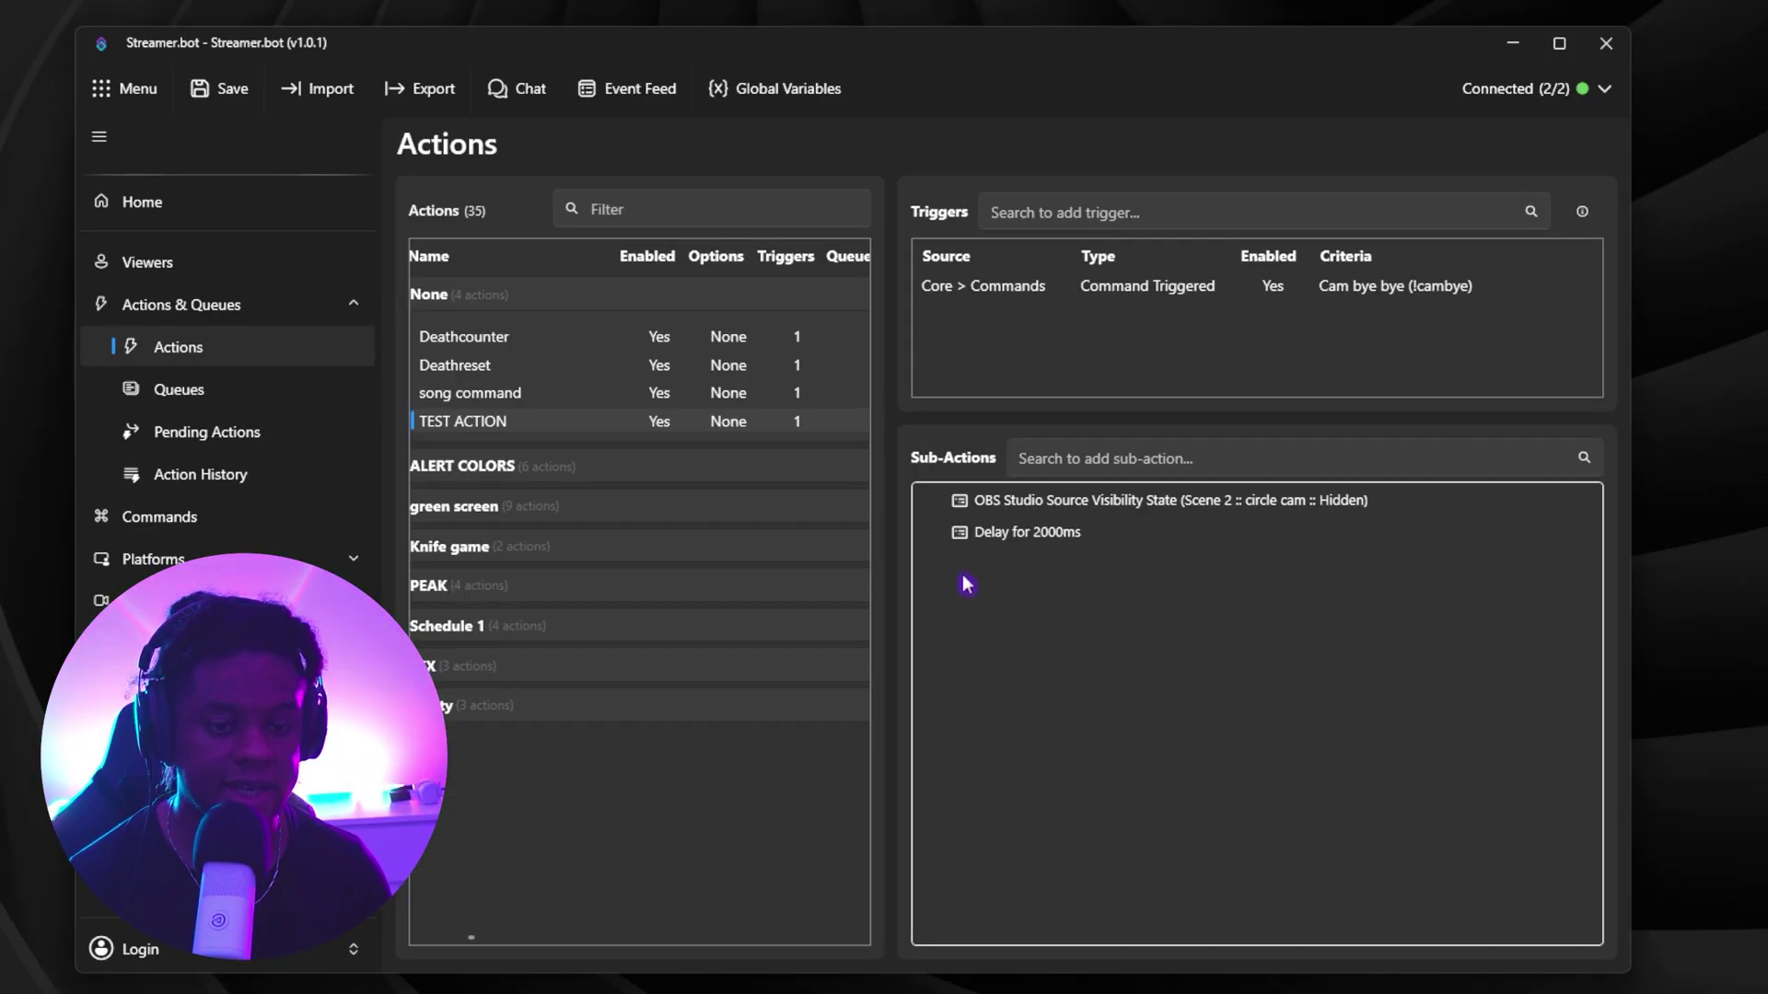
- Add an OBS Studio Set Source Visibility State sub-action that makes the circle cam source in Scene 2 Visible
{"action": "right_click", "coordinate": [963, 745]}
{"action": "mouse_move", "coordinate": [1018, 773]}
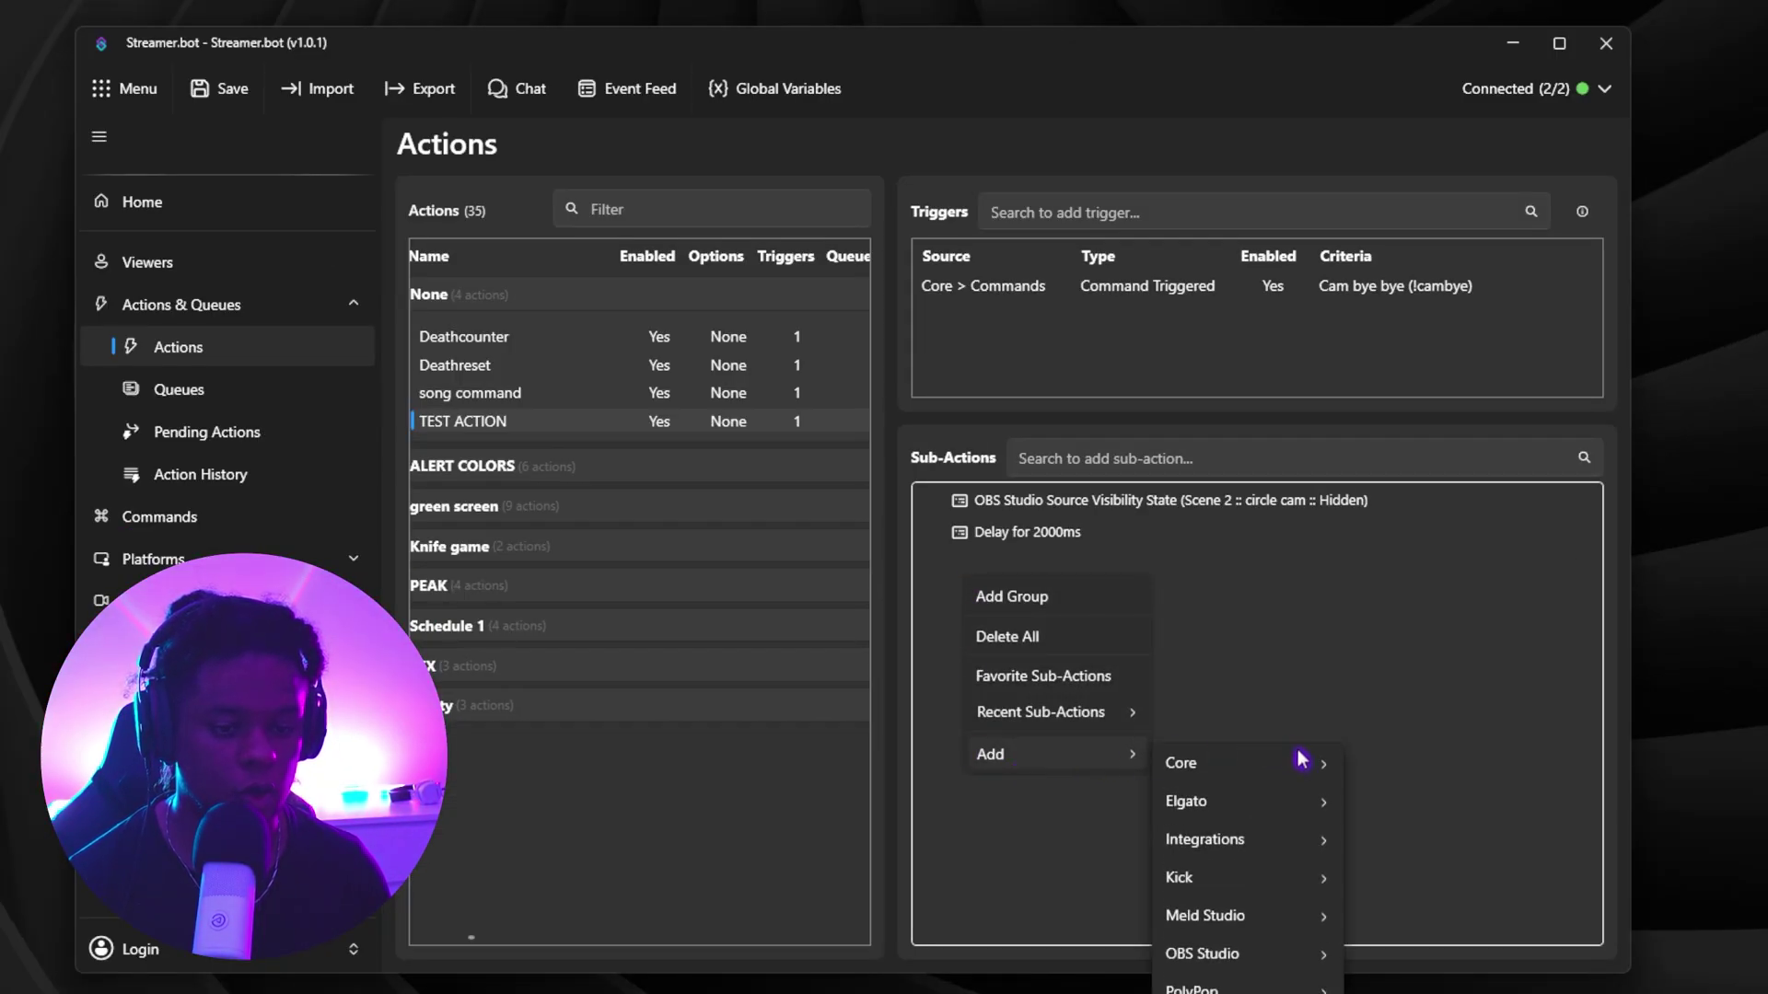
{"action": "mouse_move", "coordinate": [1307, 958]}
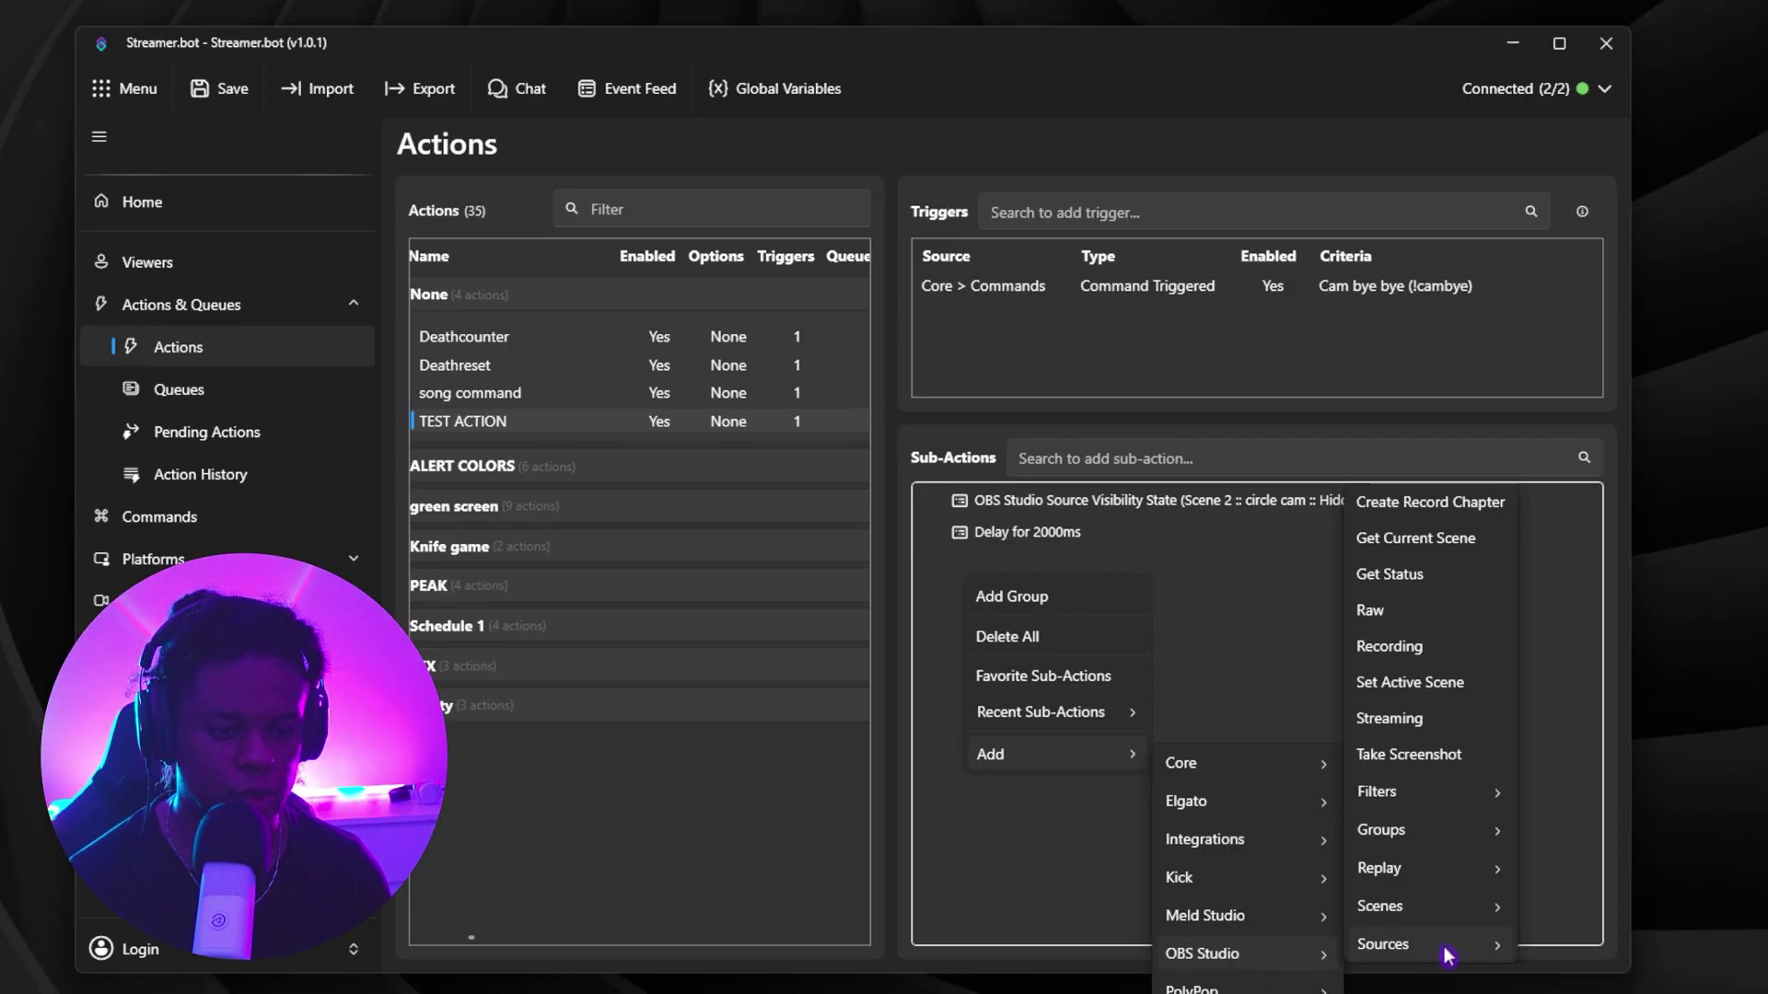
{"action": "mouse_move", "coordinate": [1448, 956]}
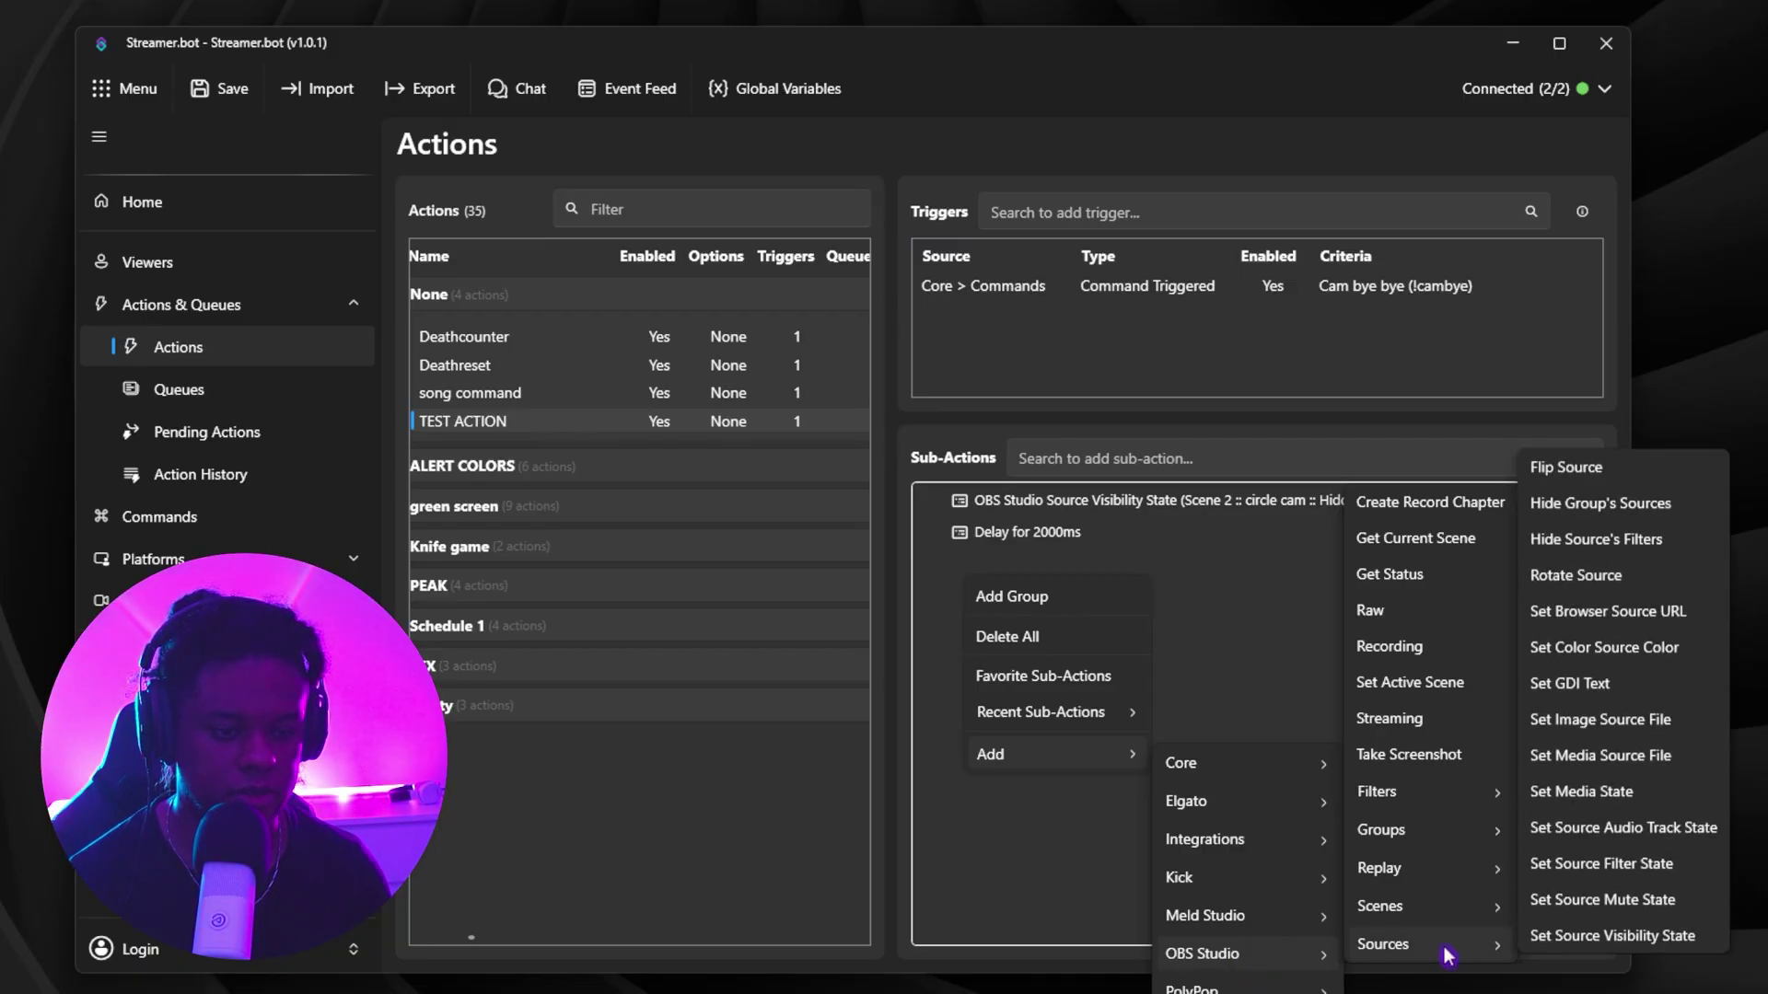
{"action": "left_click", "coordinate": [1628, 951]}
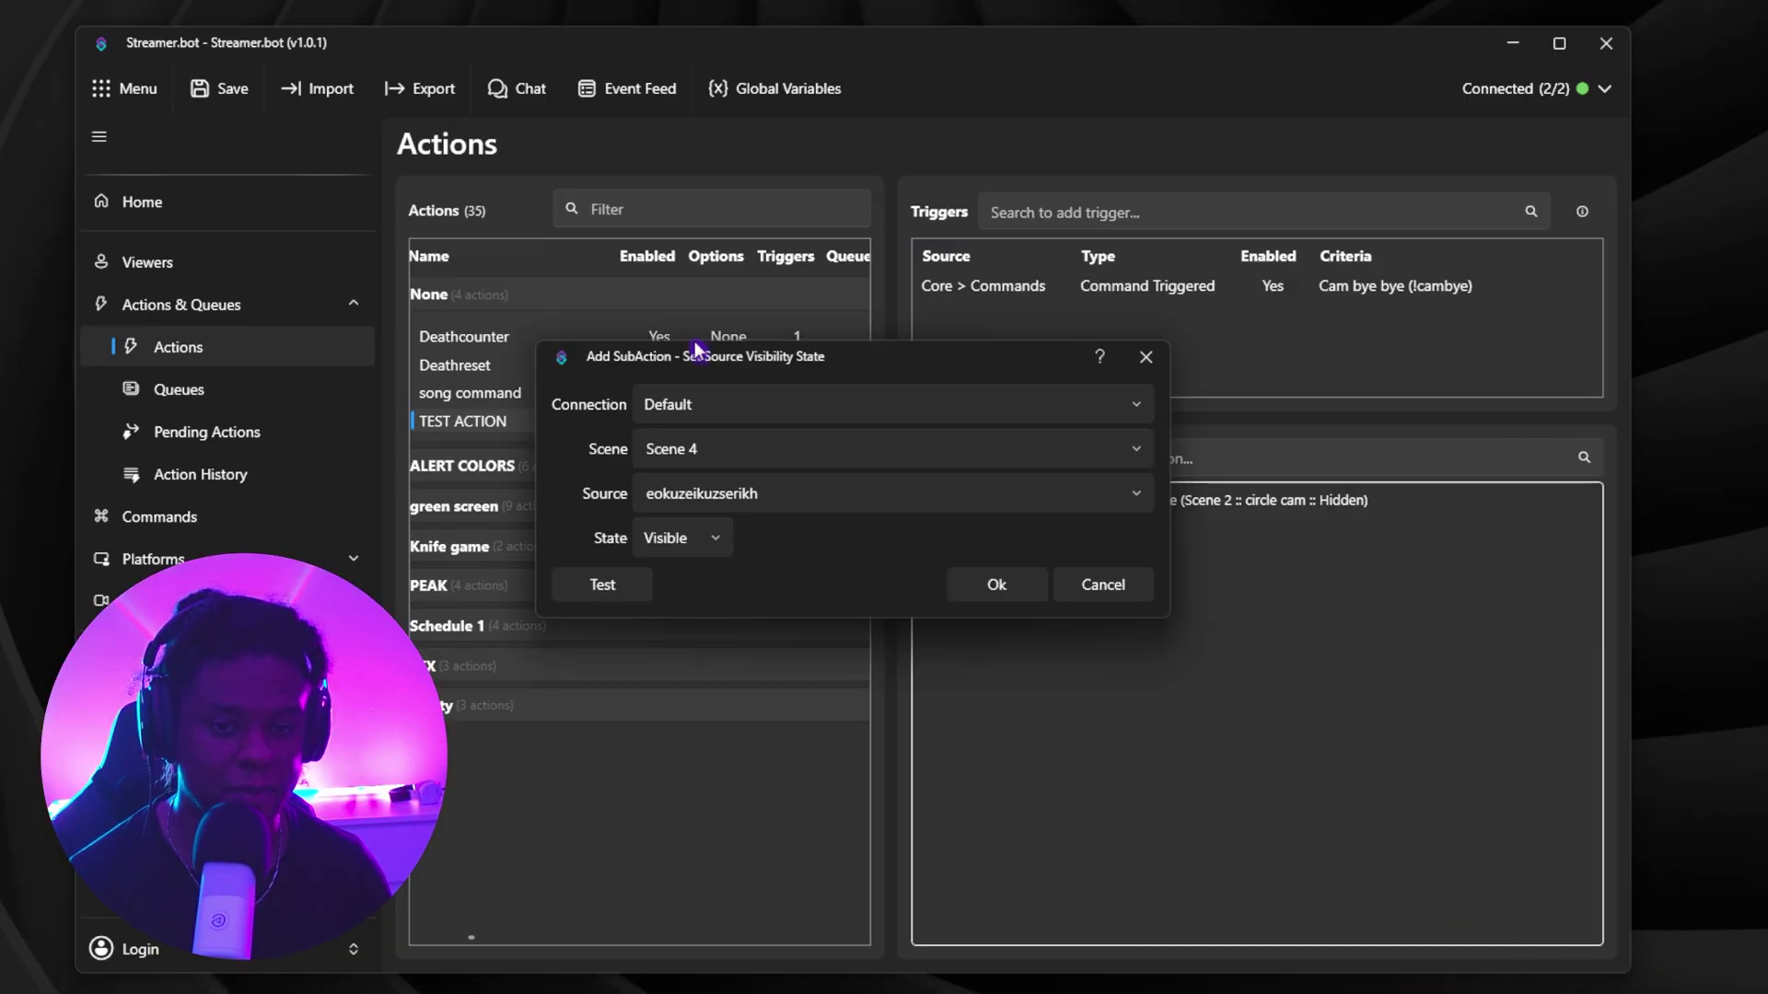
{"action": "left_click_drag", "start_coordinate": [697, 354], "coordinate": [905, 379]}
{"action": "scroll", "coordinate": [1236, 458], "scroll_direction": "up", "scroll_amount": 2}
{"action": "left_click", "coordinate": [1305, 502]}
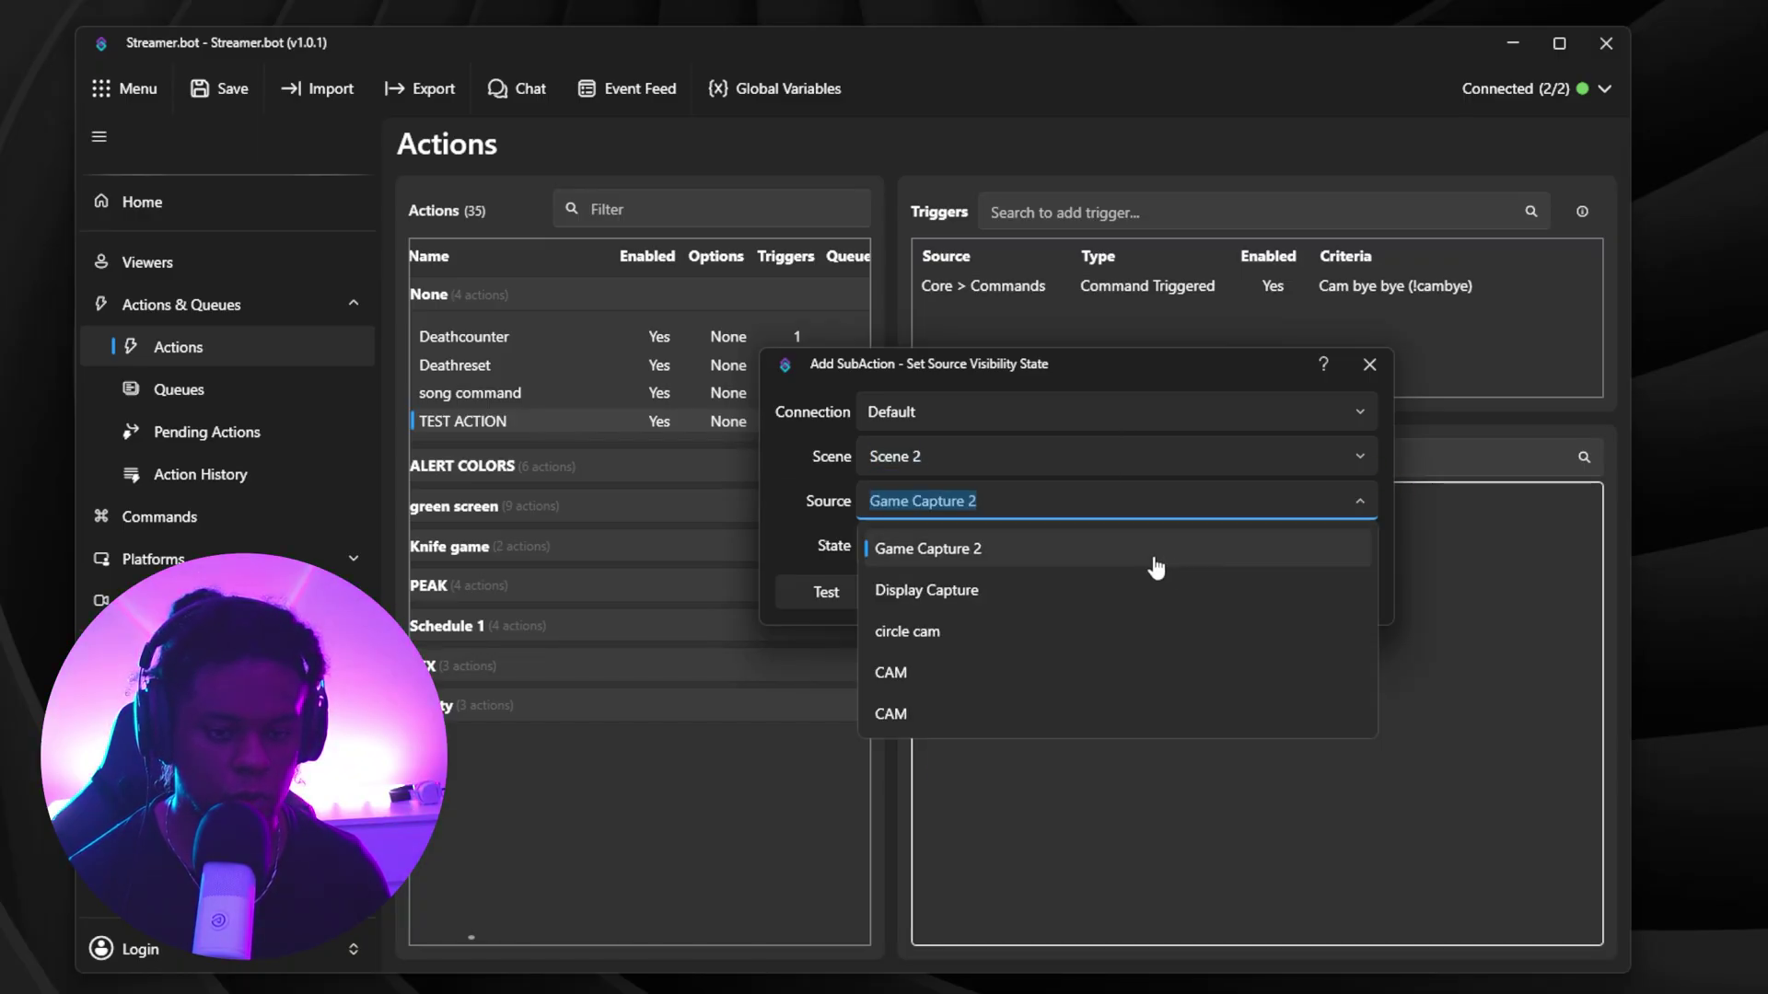
{"action": "left_click", "coordinate": [979, 644]}
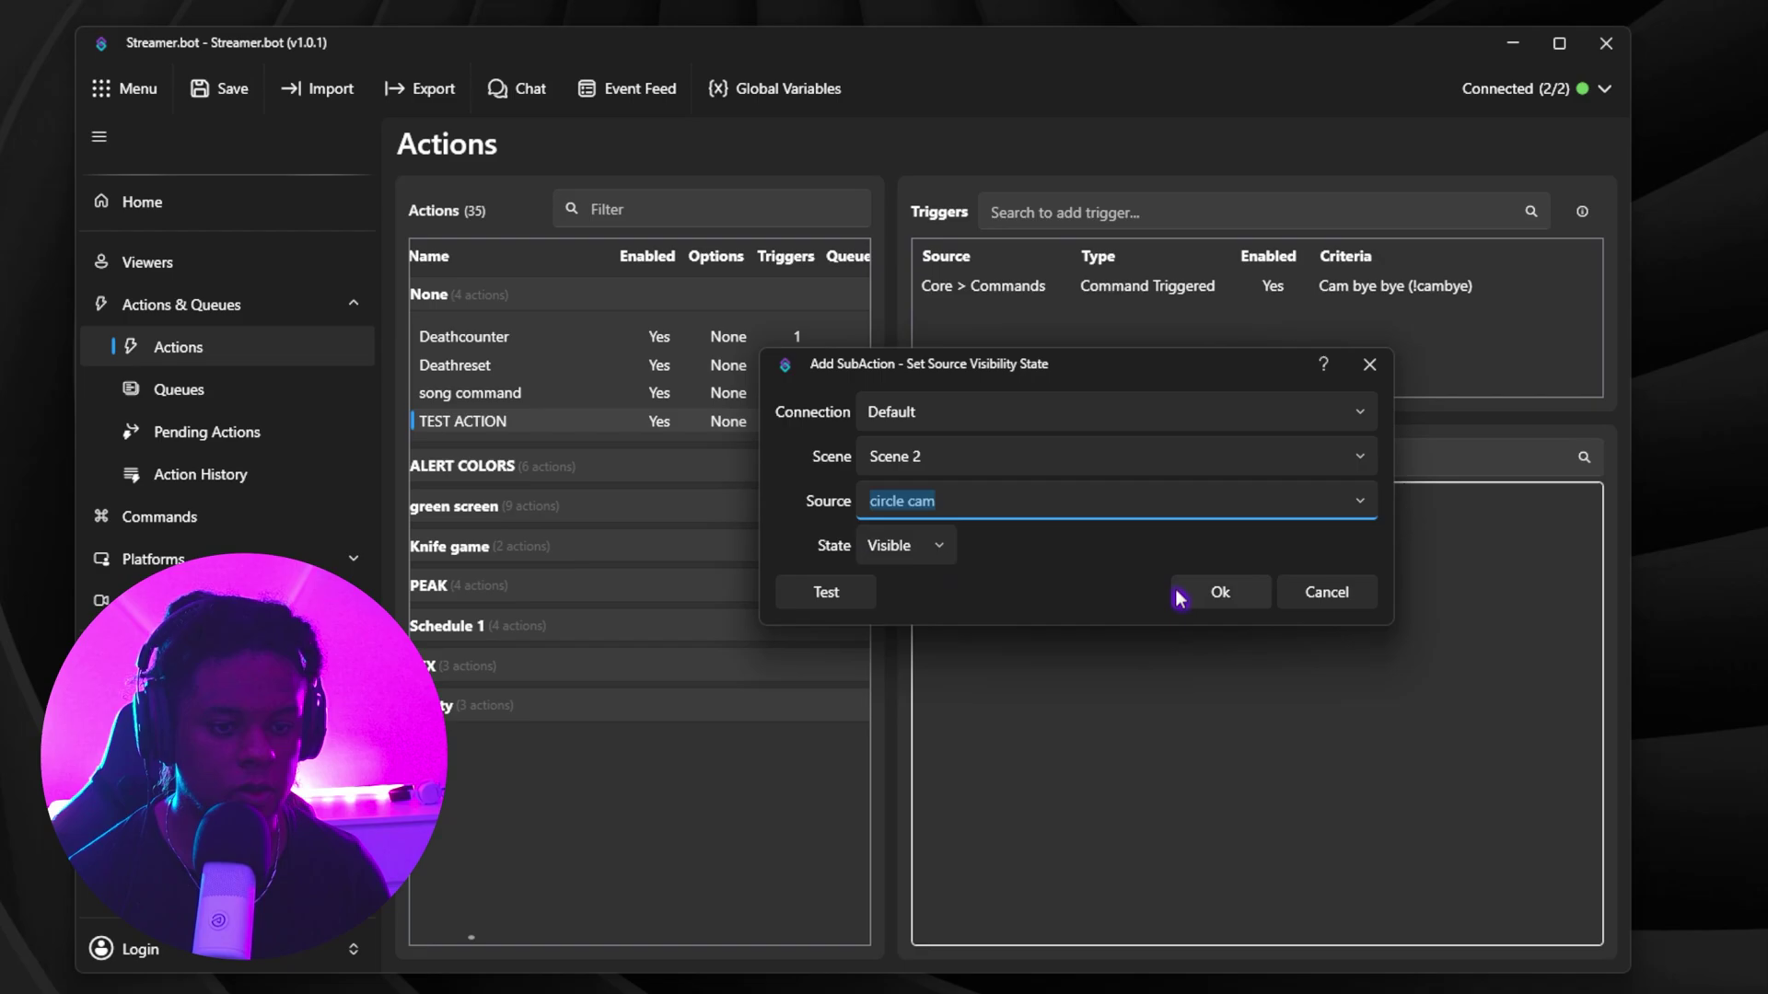
{"action": "left_click", "coordinate": [1202, 605]}
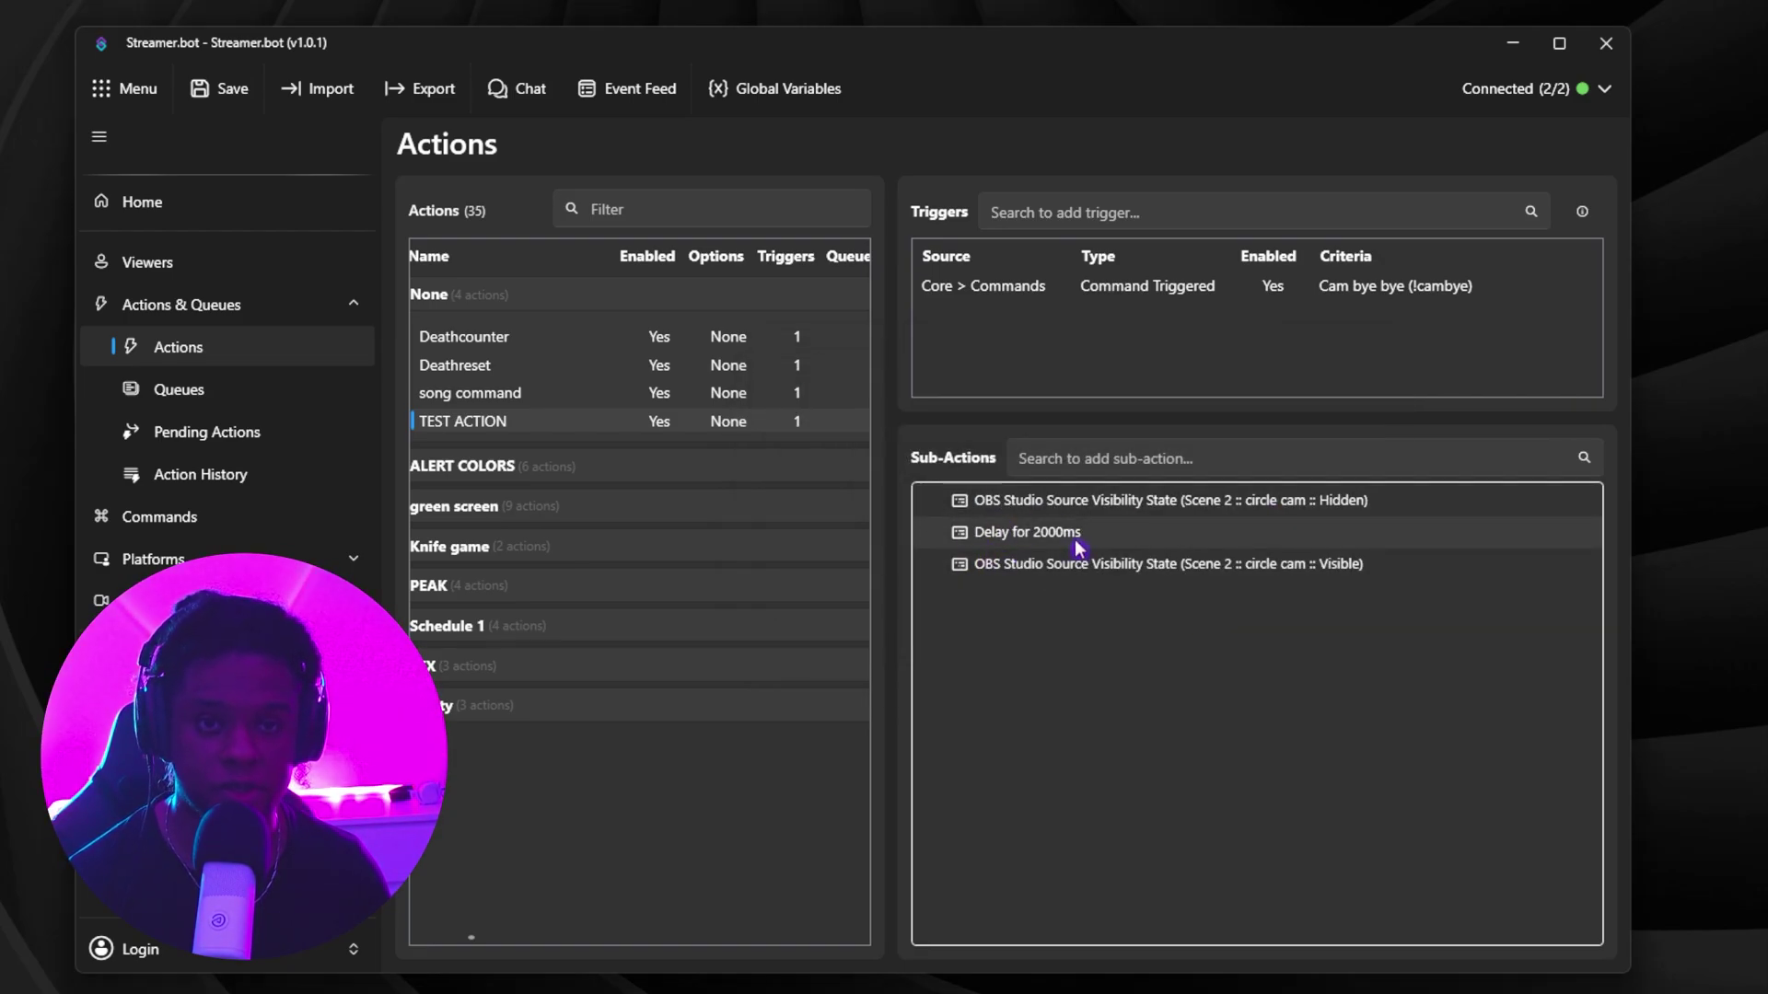
- Switch to the Twitch chat window, send !cambye to test the hide-delay-show sequence, and clear the chat window from view
{"action": "key", "text": "alt+Tab"}
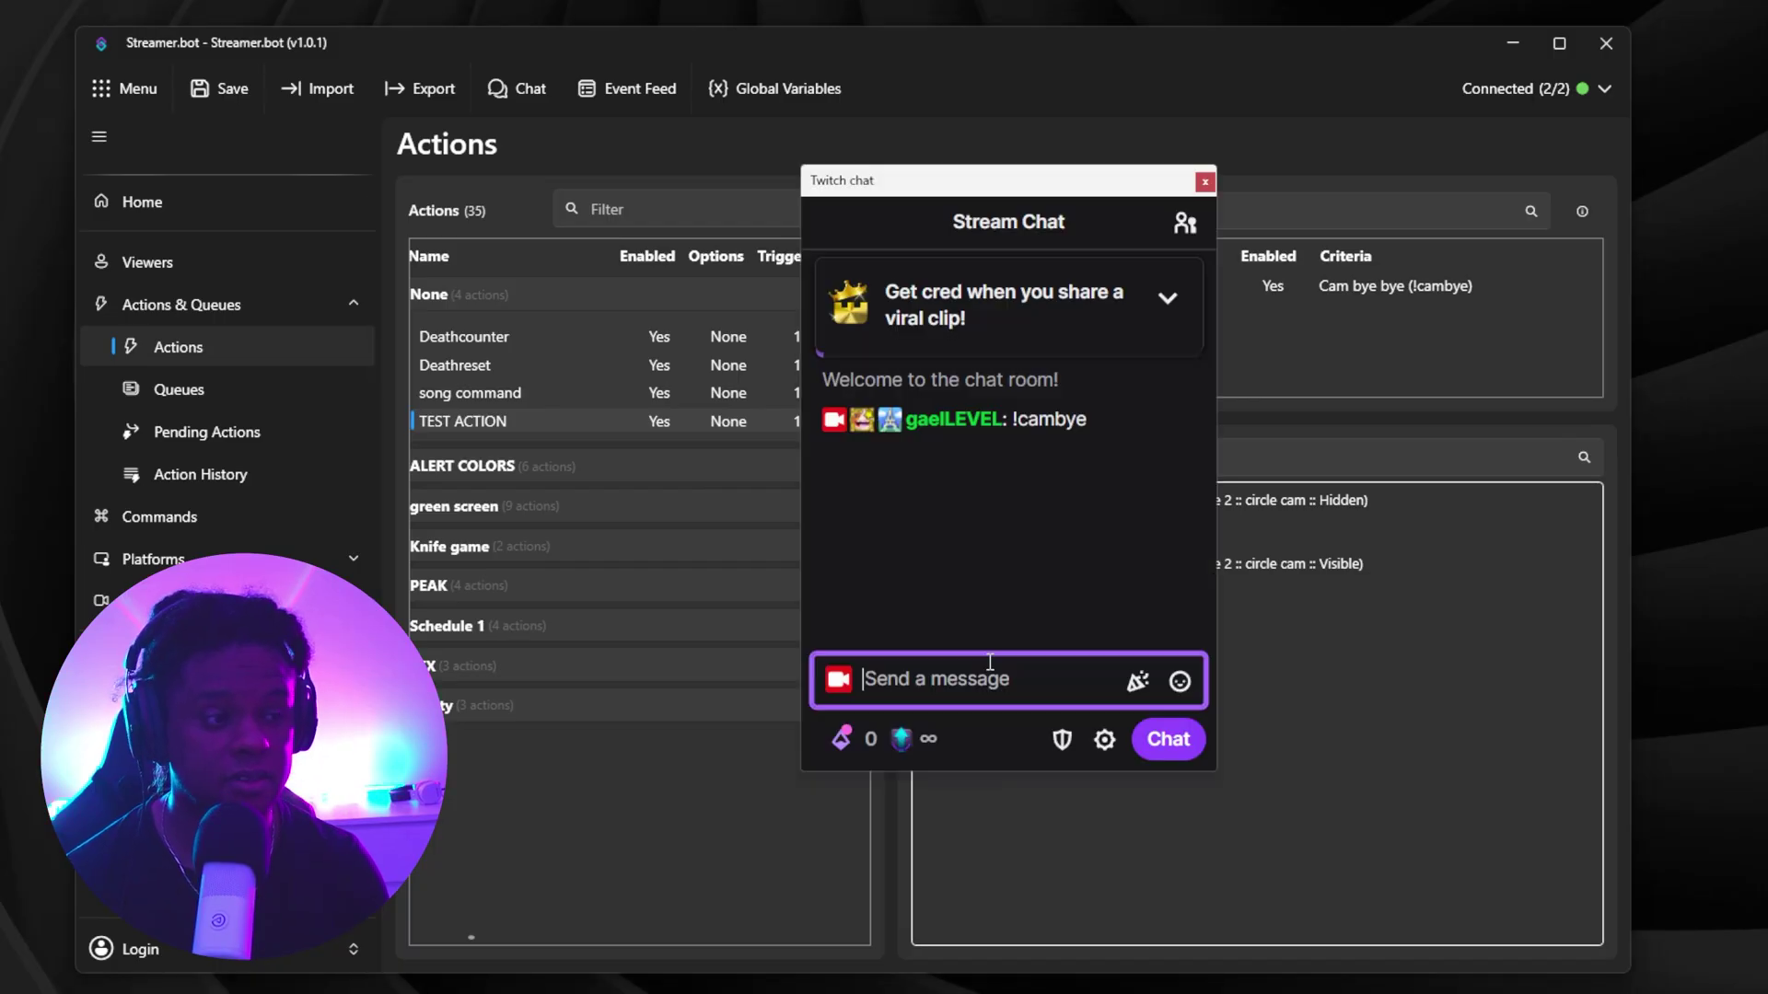
{"action": "type", "text": "!ca"}
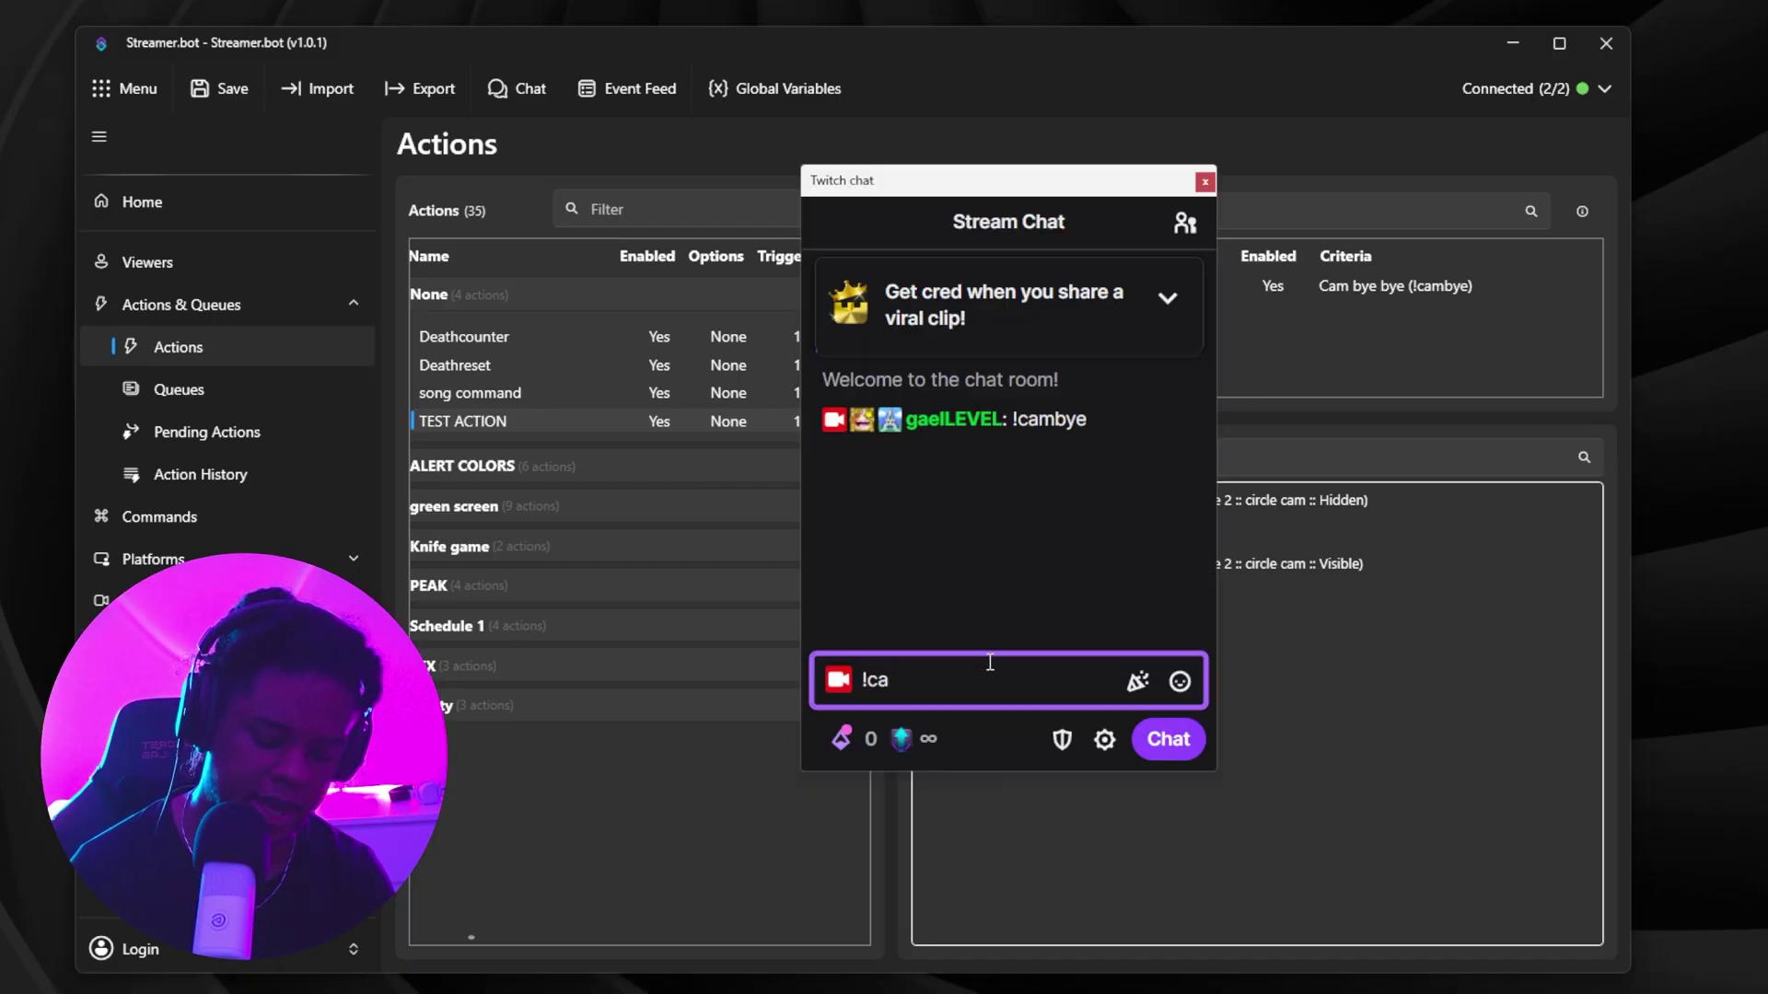
{"action": "type", "text": "mbye"}
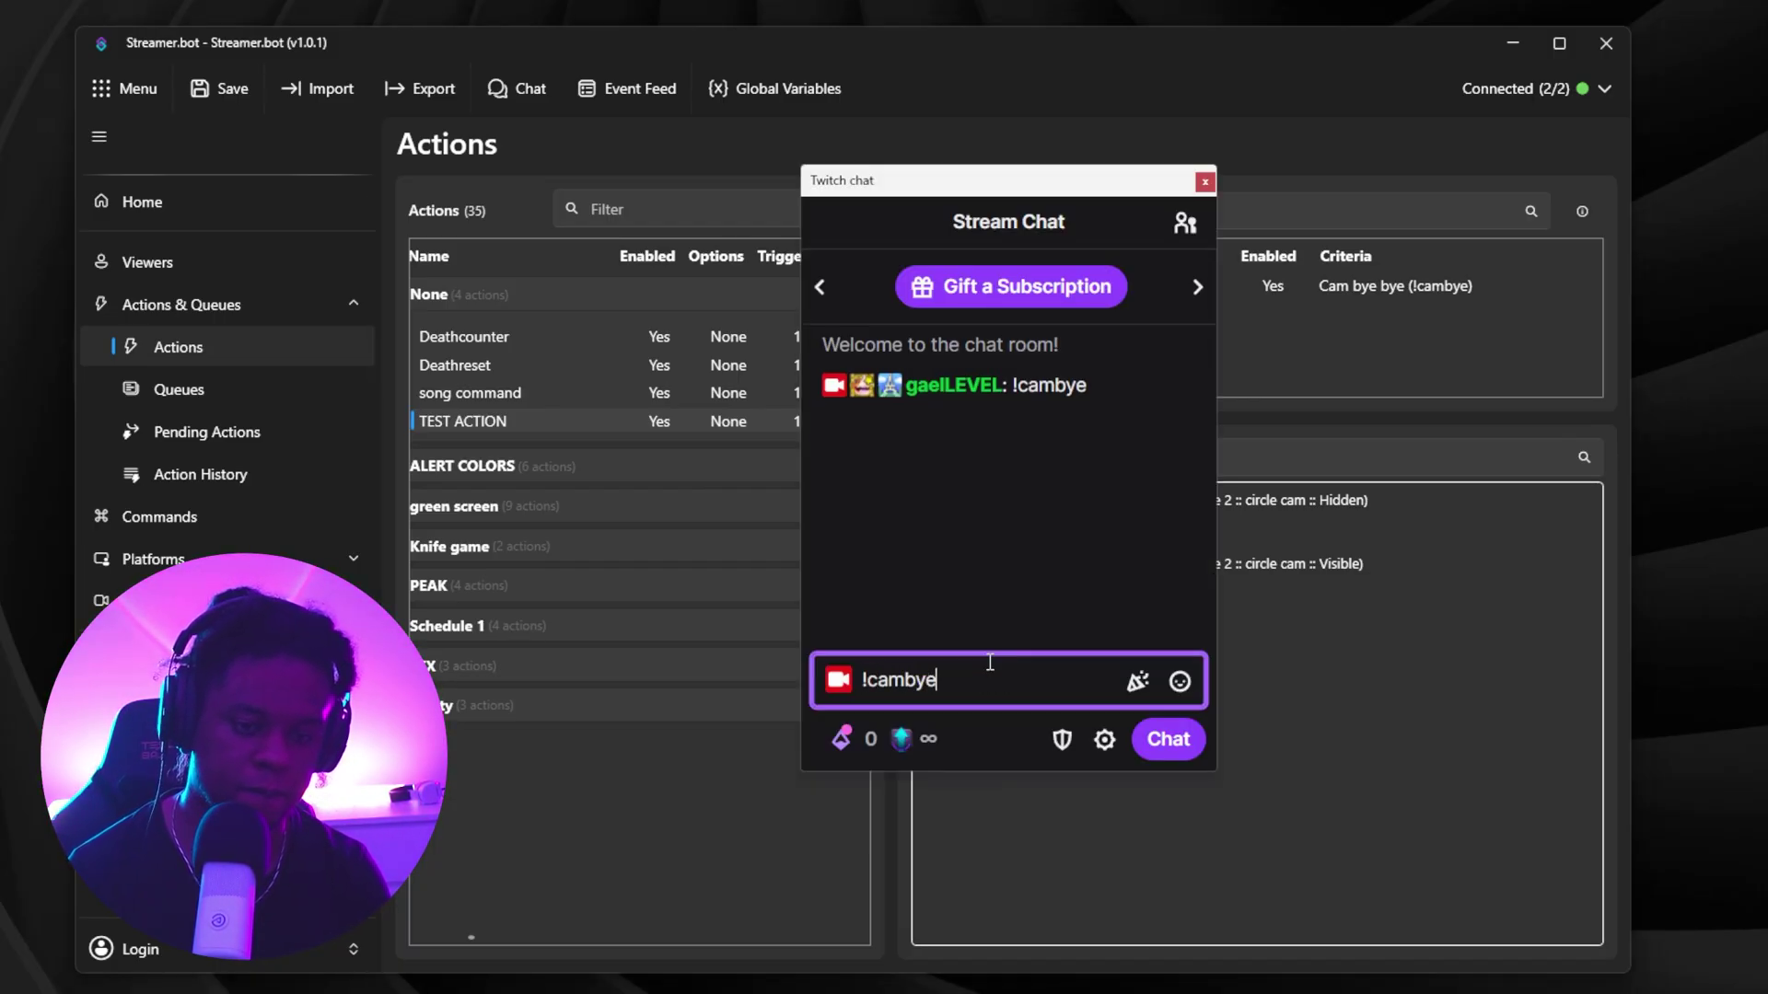
{"action": "key", "text": "Return"}
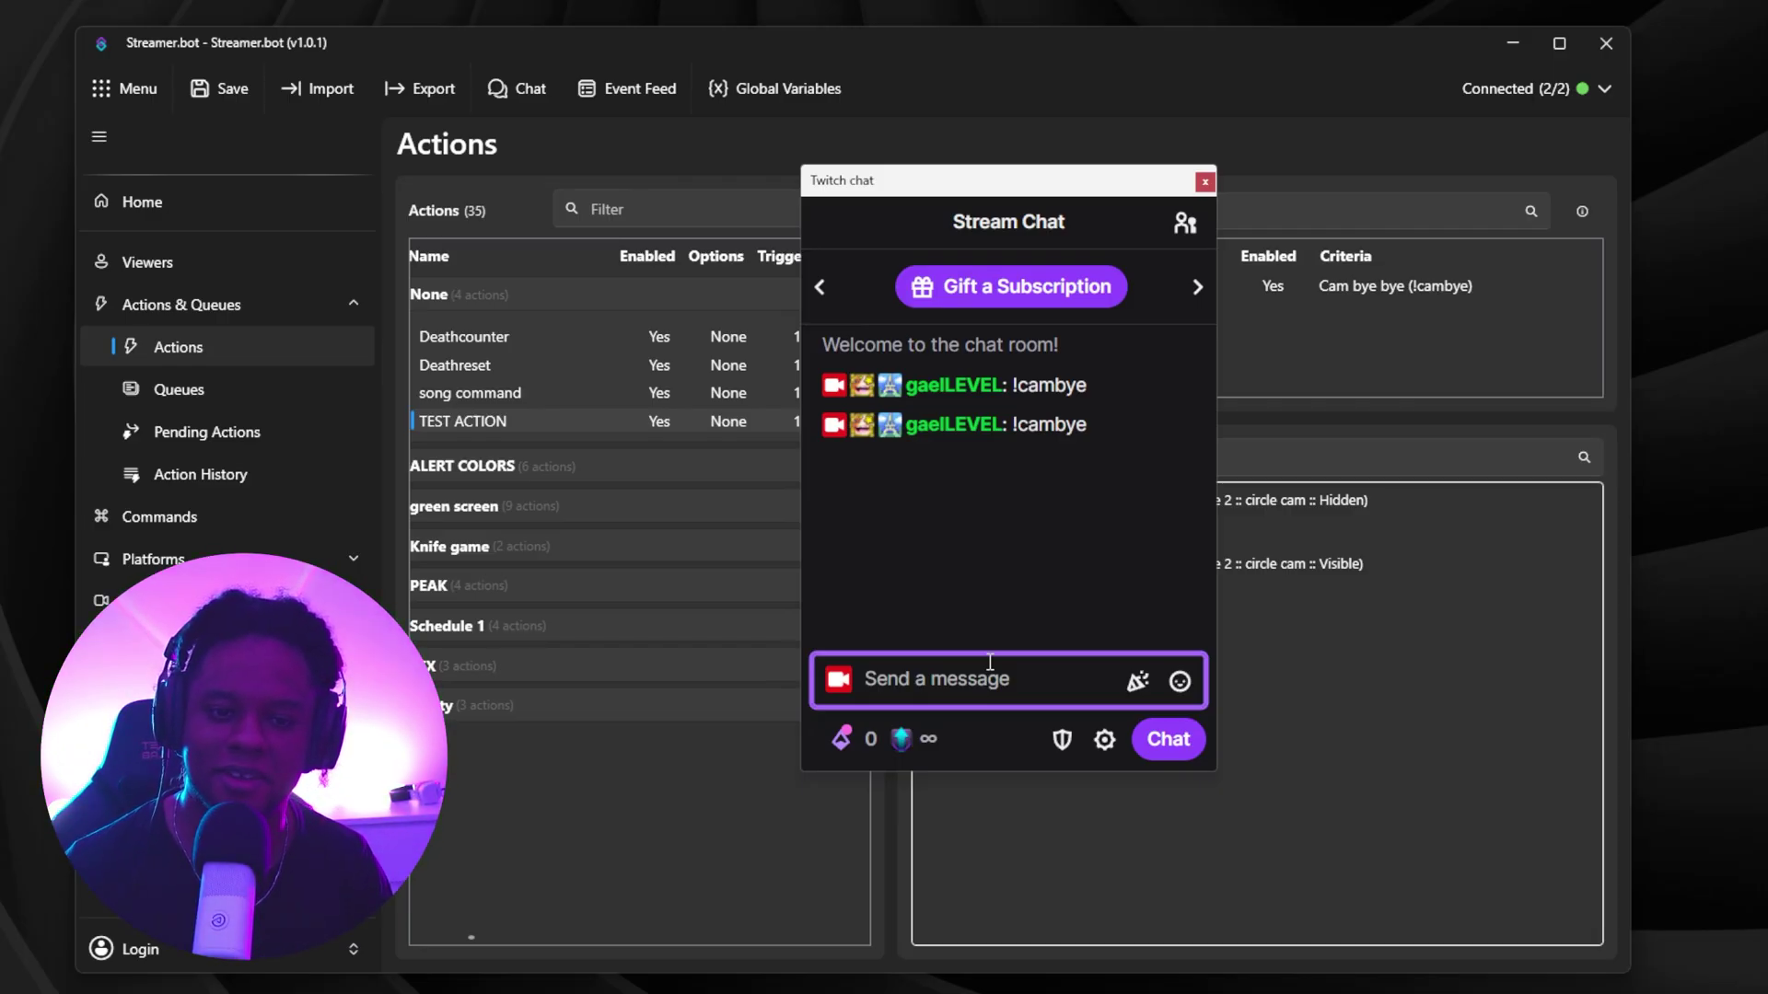
{"action": "left_click", "coordinate": [1205, 181]}
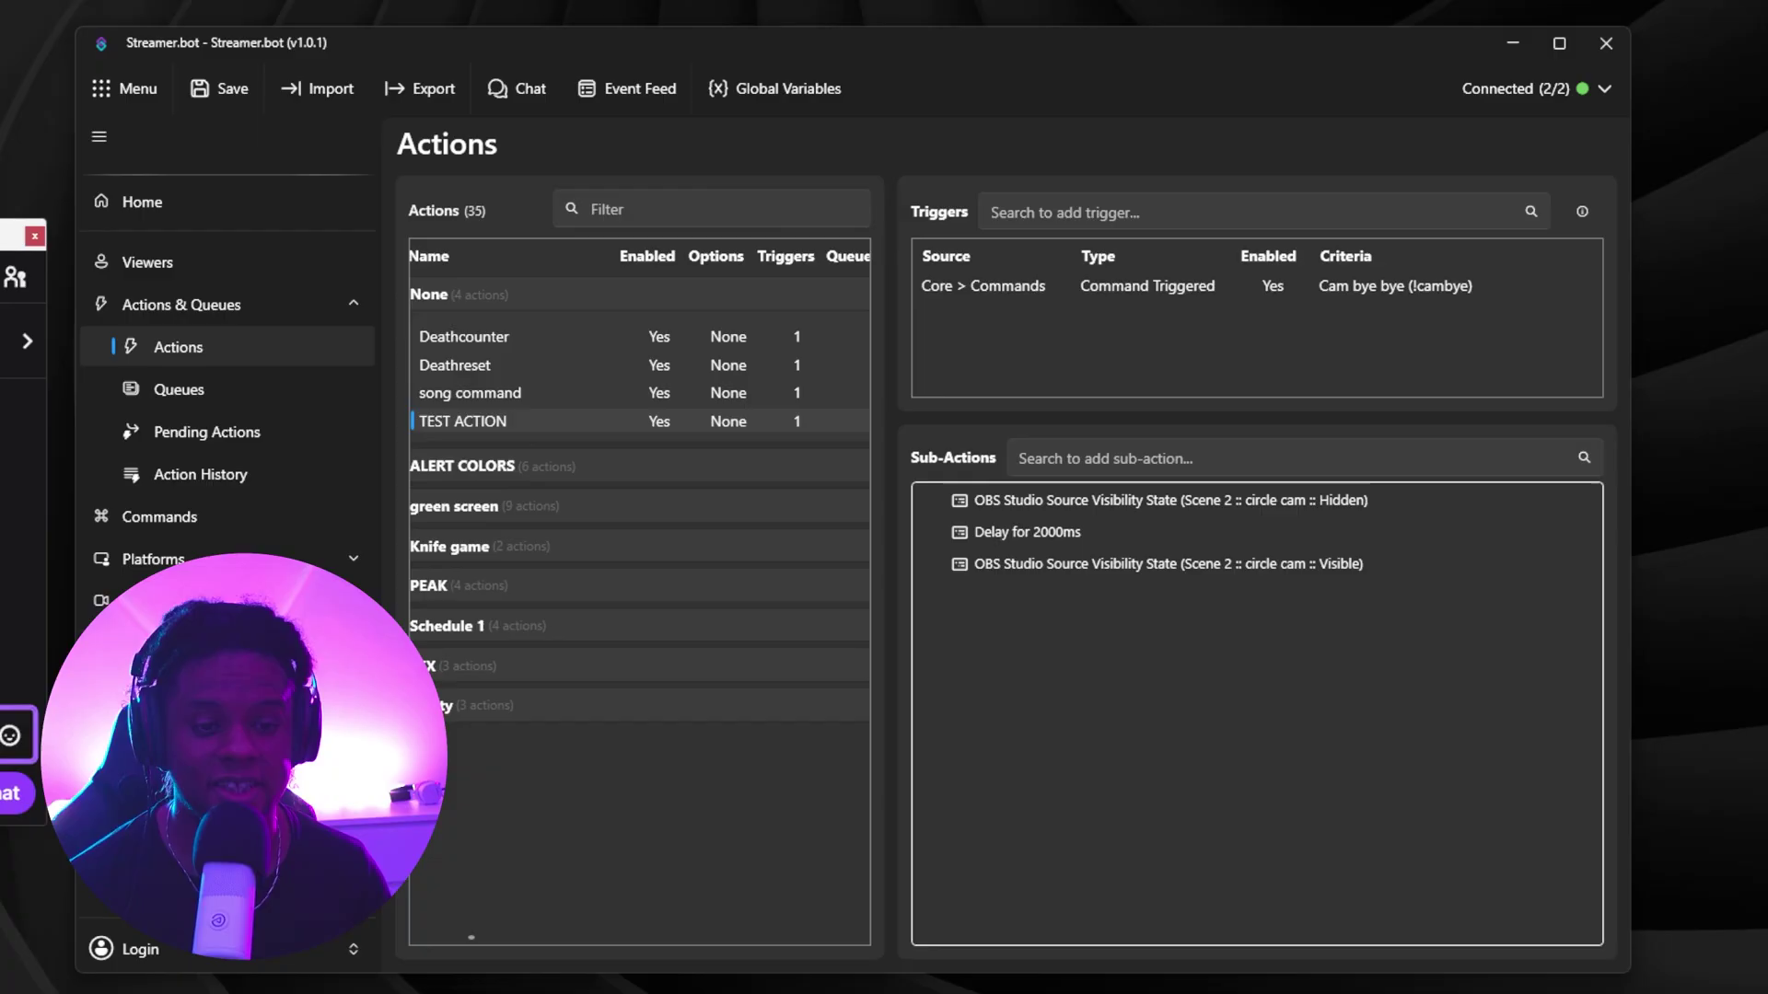
- Delete all sub-actions from TEST ACTION, including both circle cam visibility states and the 2000 ms delay
{"action": "left_click", "coordinate": [988, 565]}
{"action": "key", "text": "Delete"}
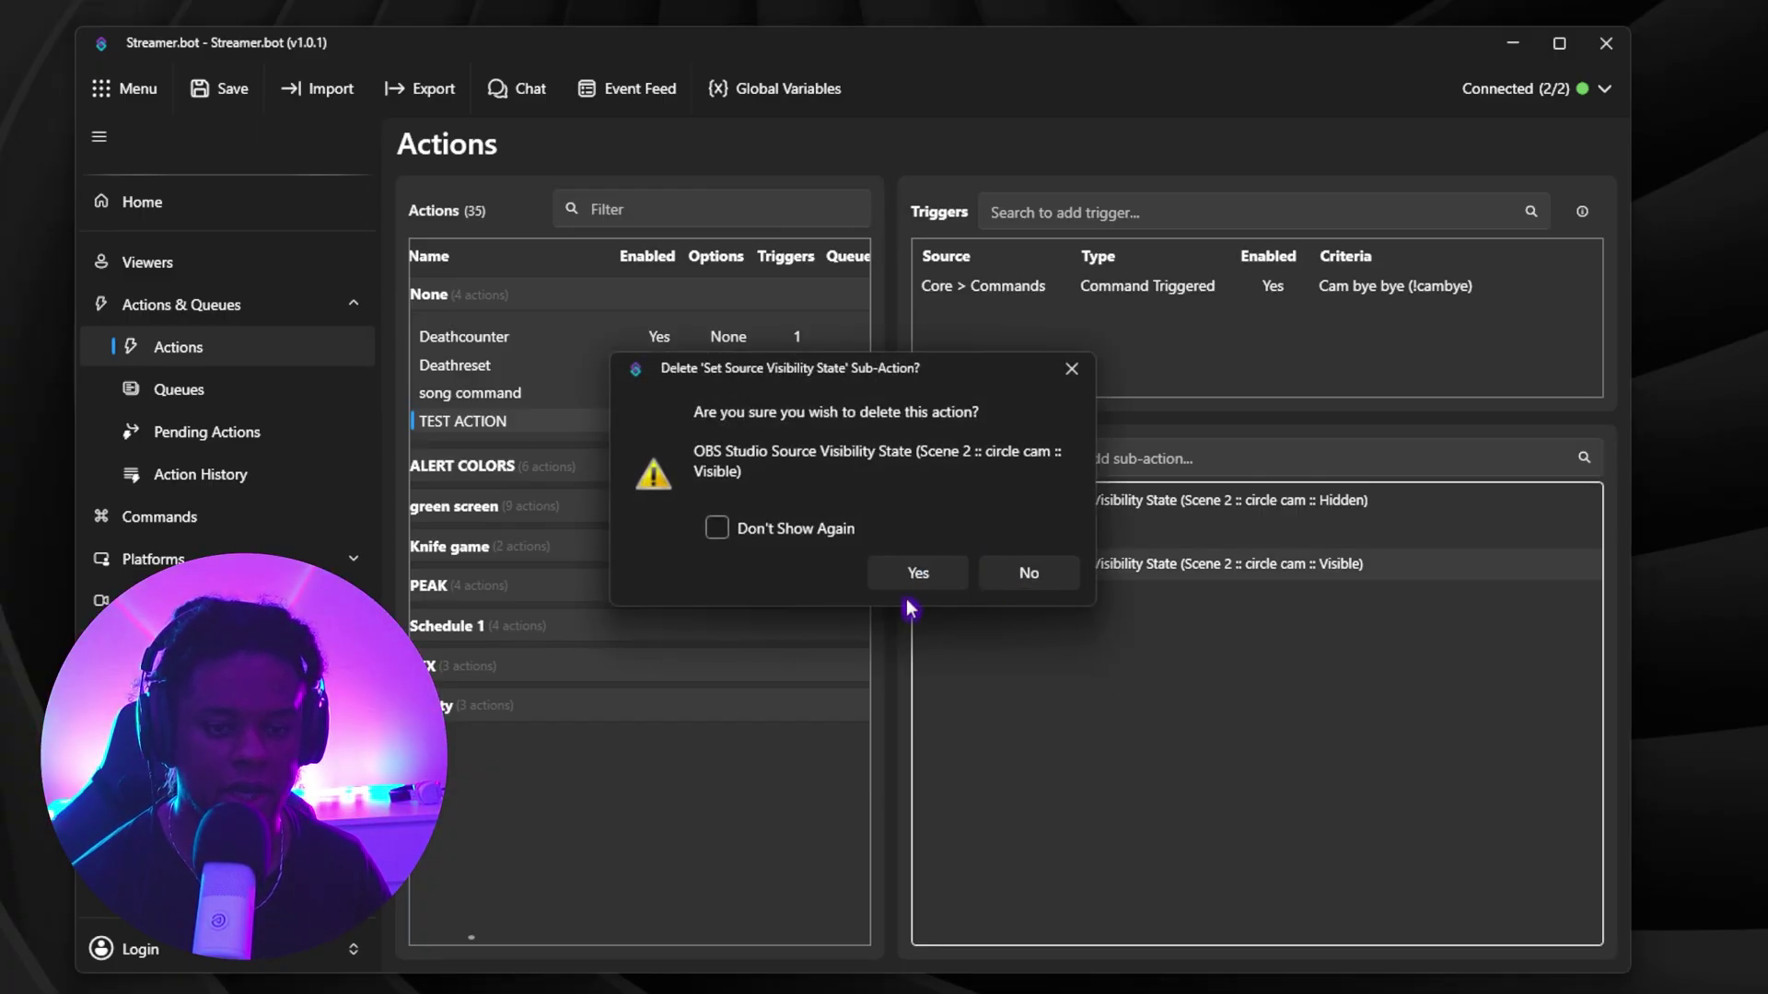
{"action": "left_click", "coordinate": [915, 568]}
{"action": "key", "text": "Delete"}
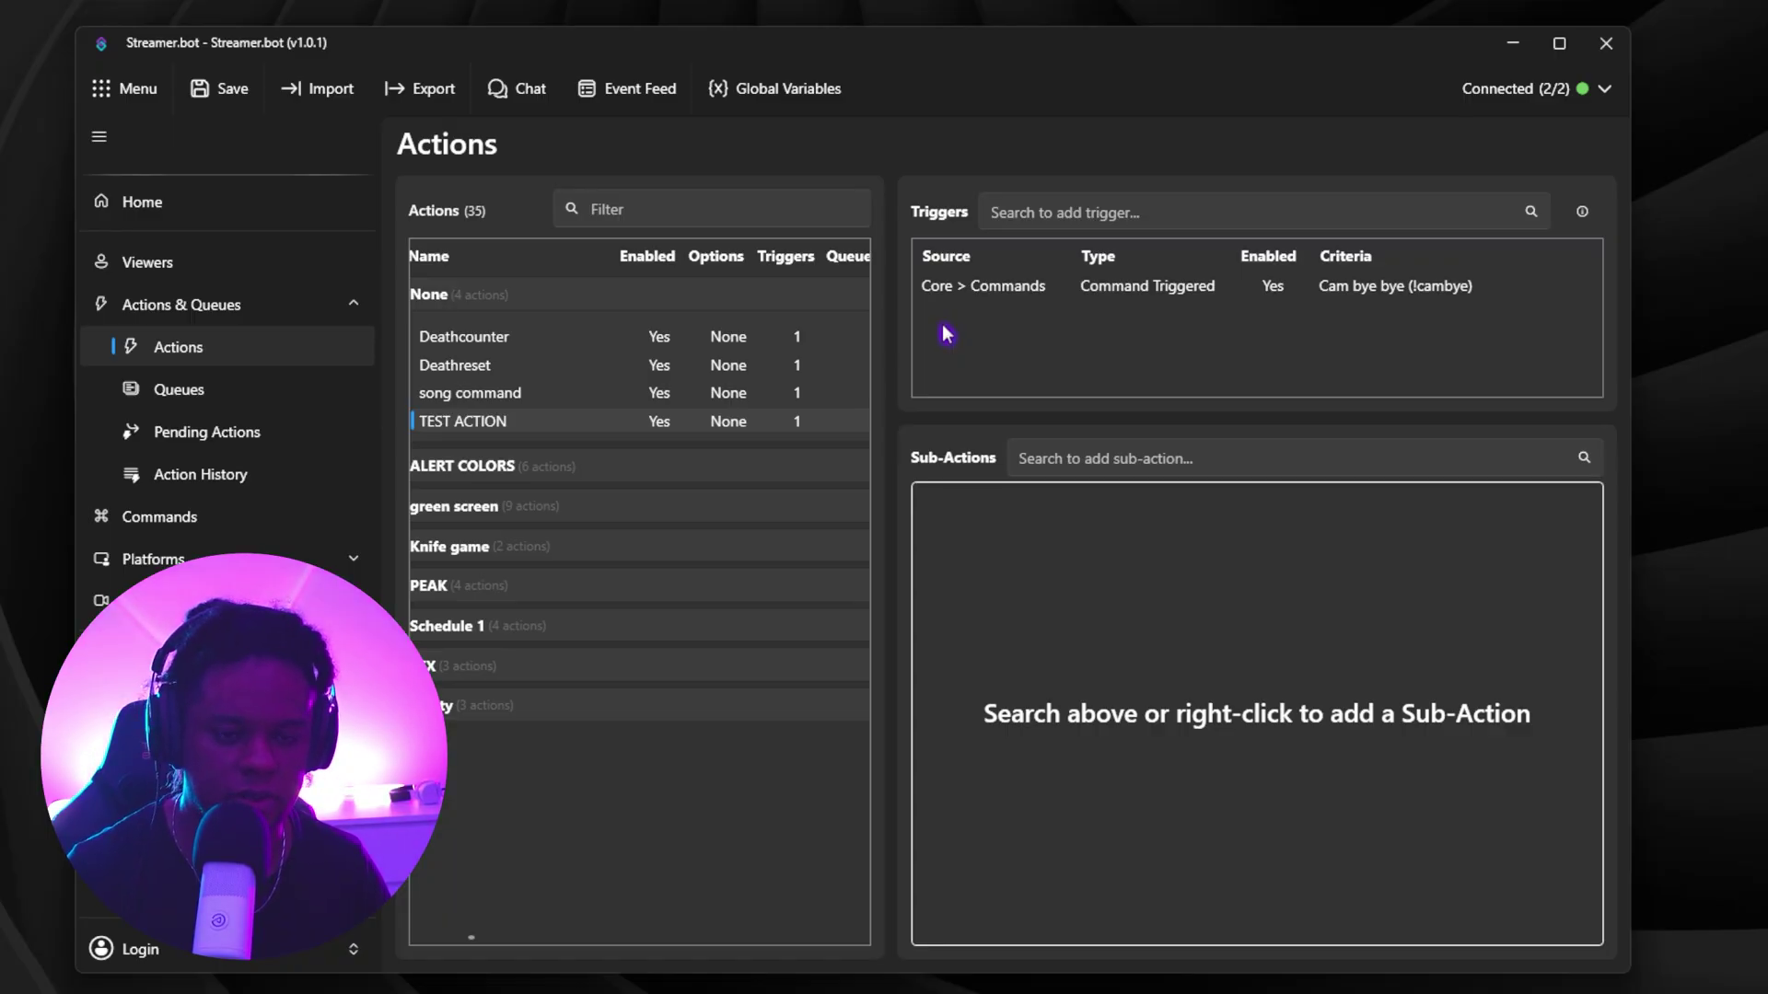
- Add an OBS Studio Set Source Filter State sub-action that sets the circle filter on Scene 2's circle cam source to Hidden
{"action": "right_click", "coordinate": [990, 537]}
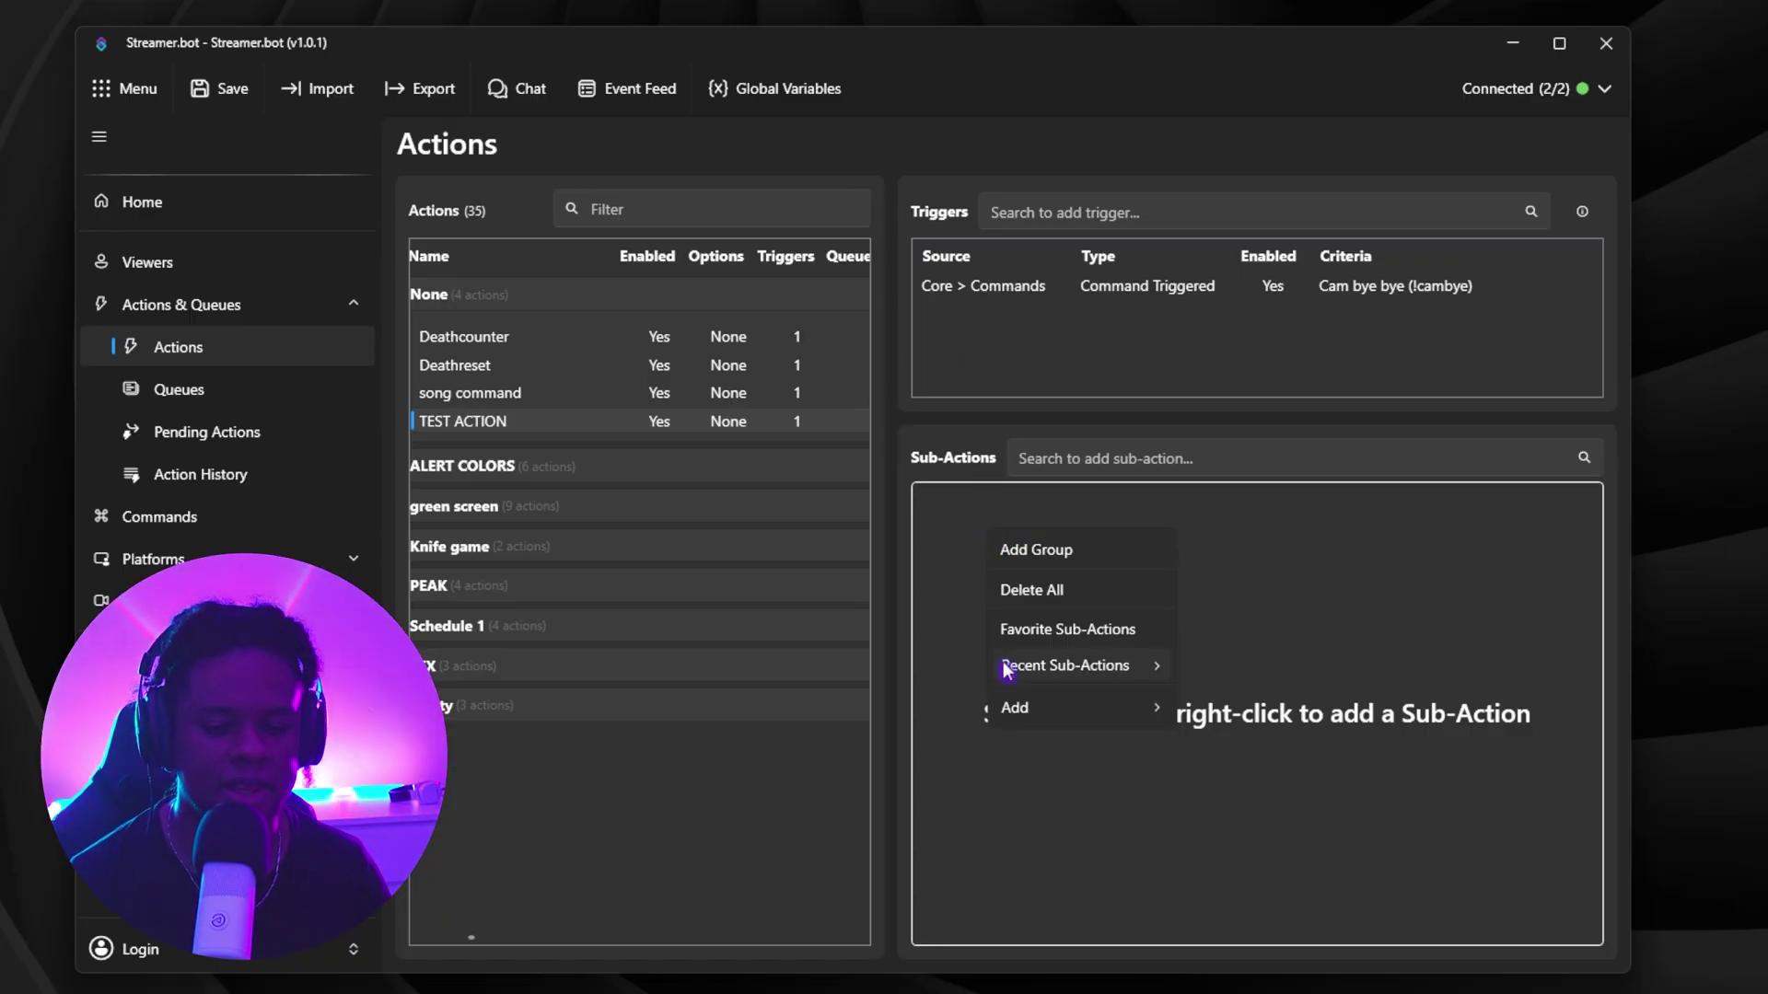
{"action": "mouse_move", "coordinate": [1033, 719]}
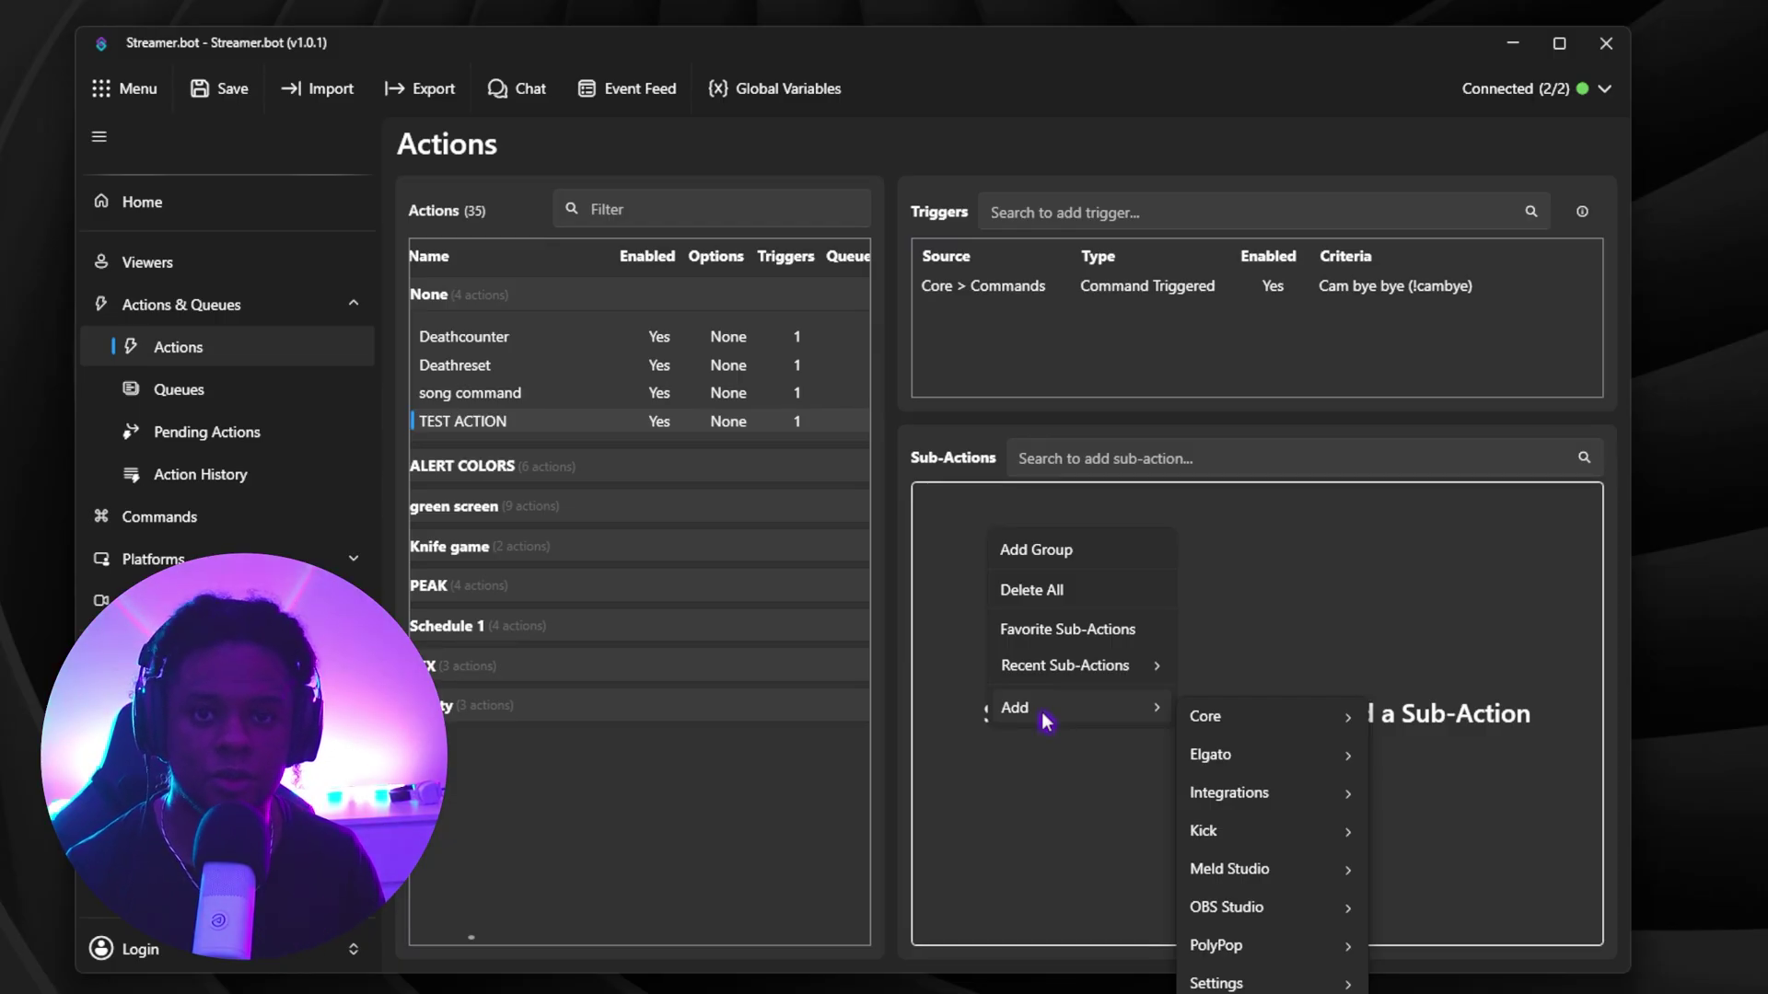
{"action": "mouse_move", "coordinate": [1232, 723]}
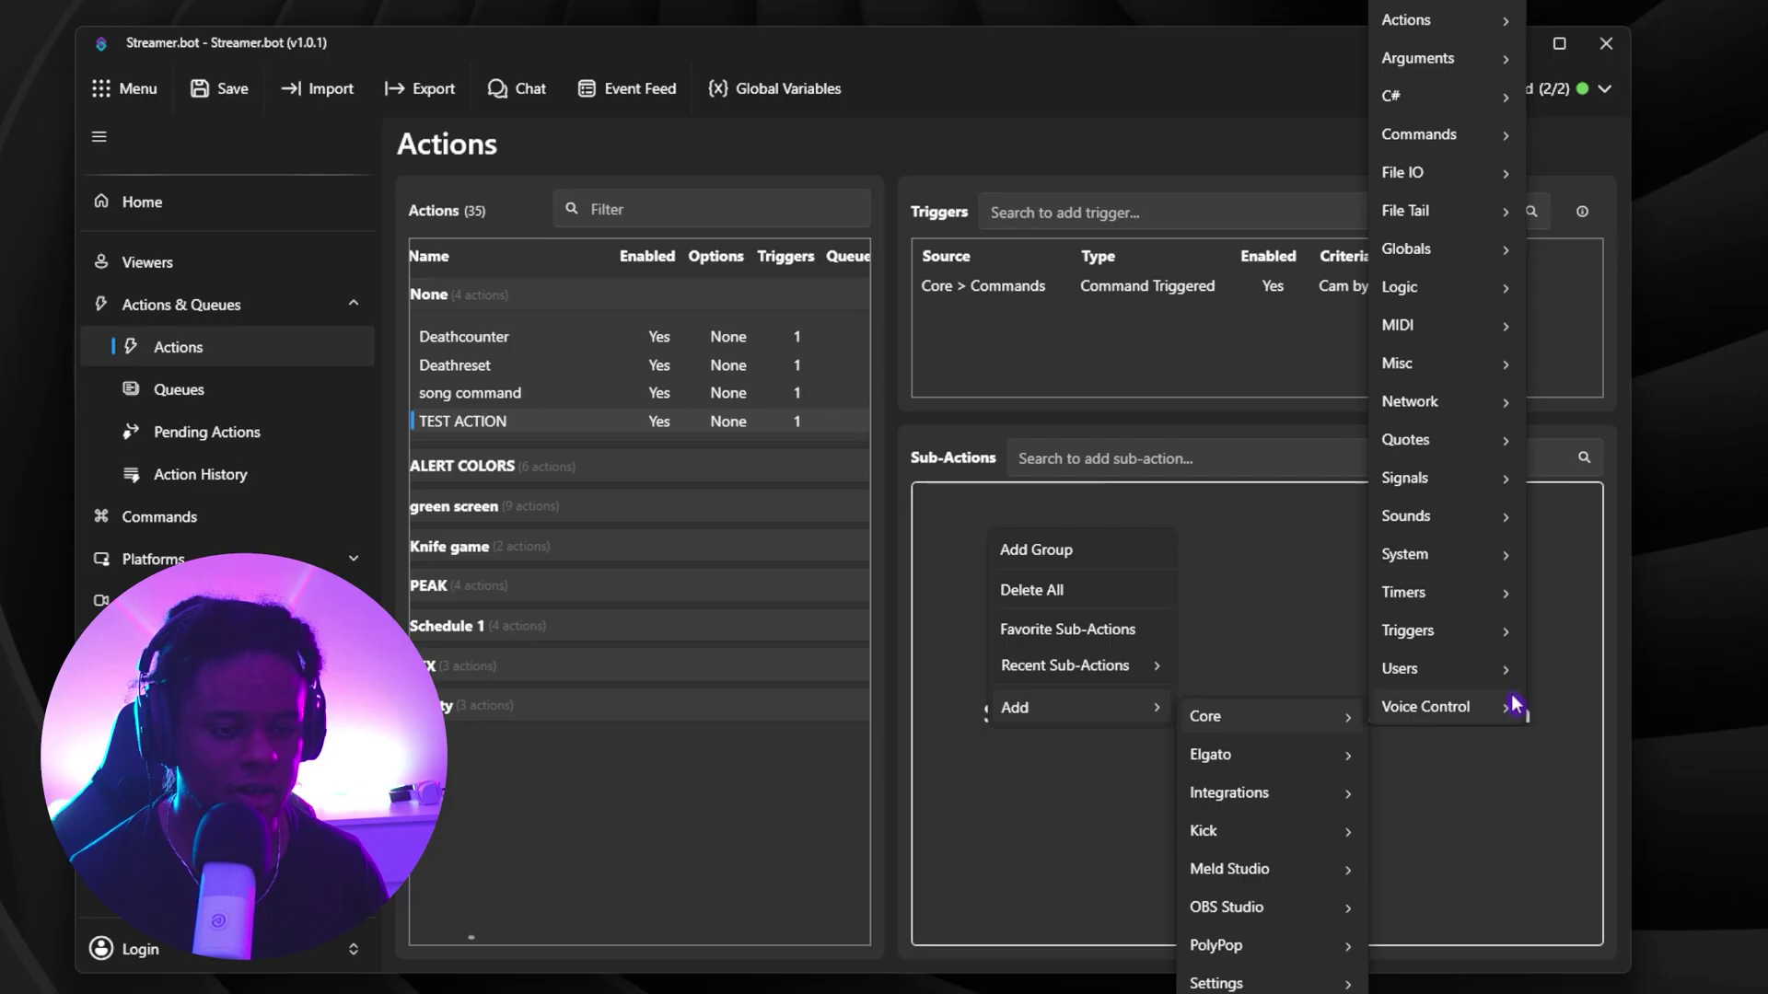
{"action": "mouse_move", "coordinate": [1411, 529]}
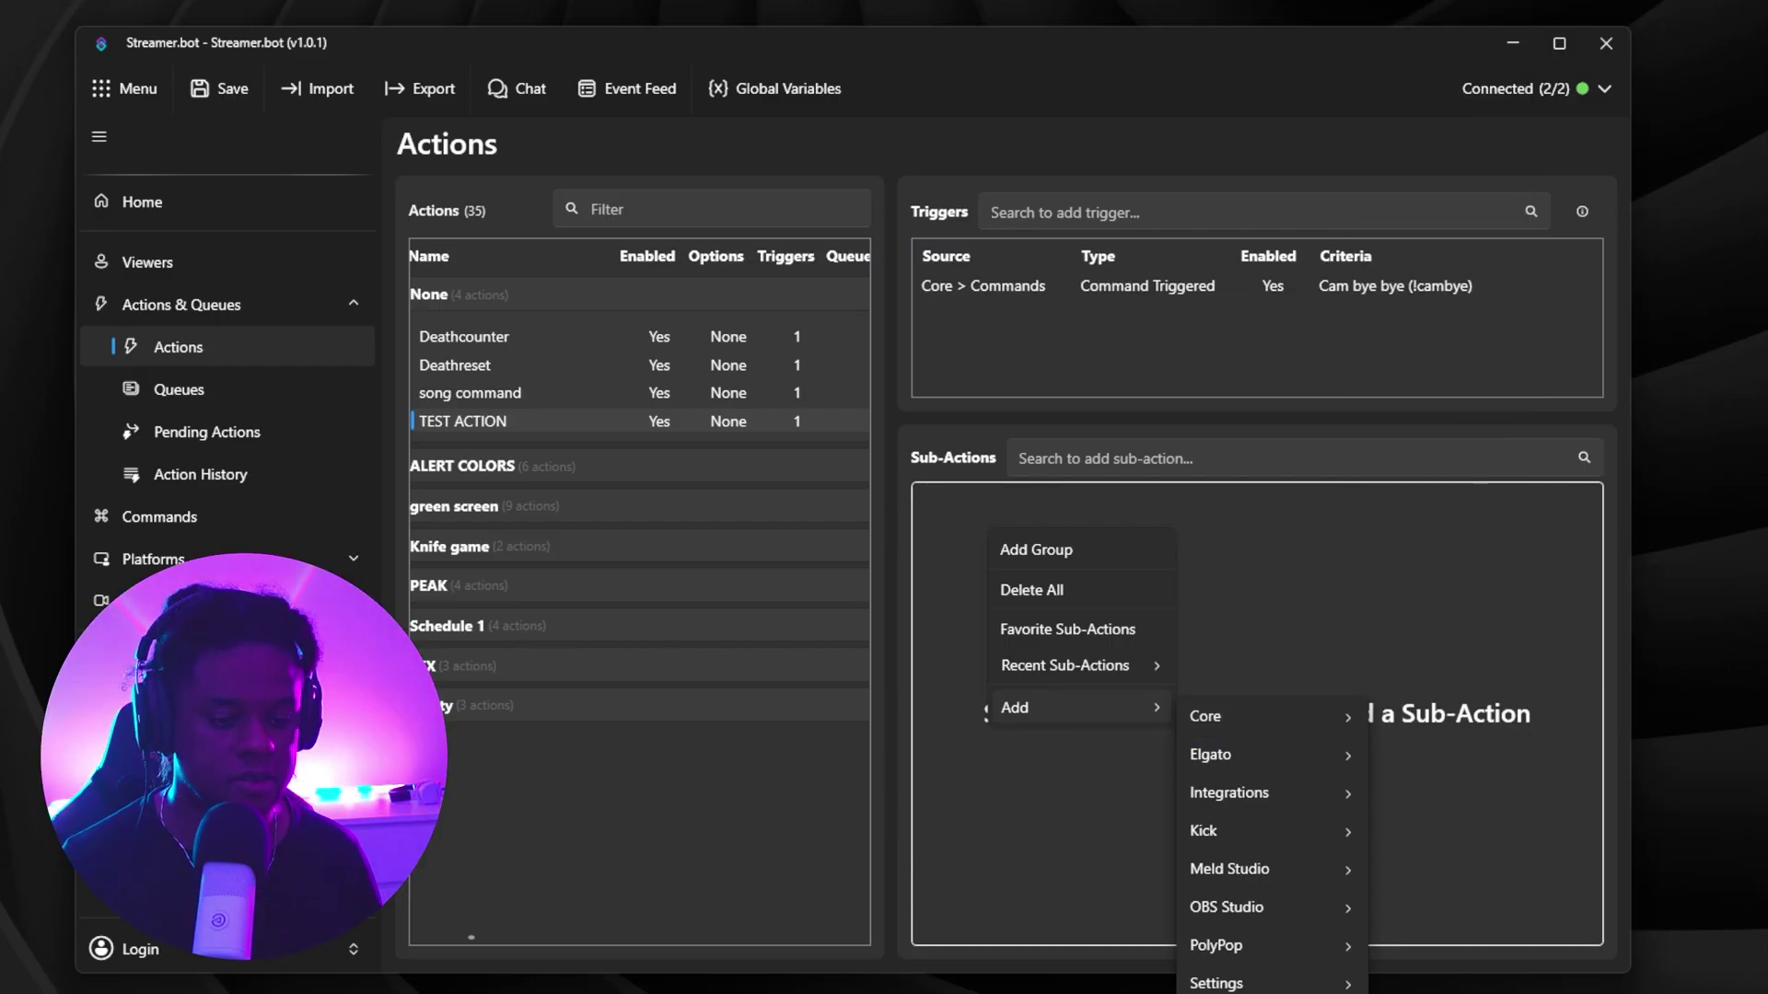
{"action": "mouse_move", "coordinate": [1234, 912]}
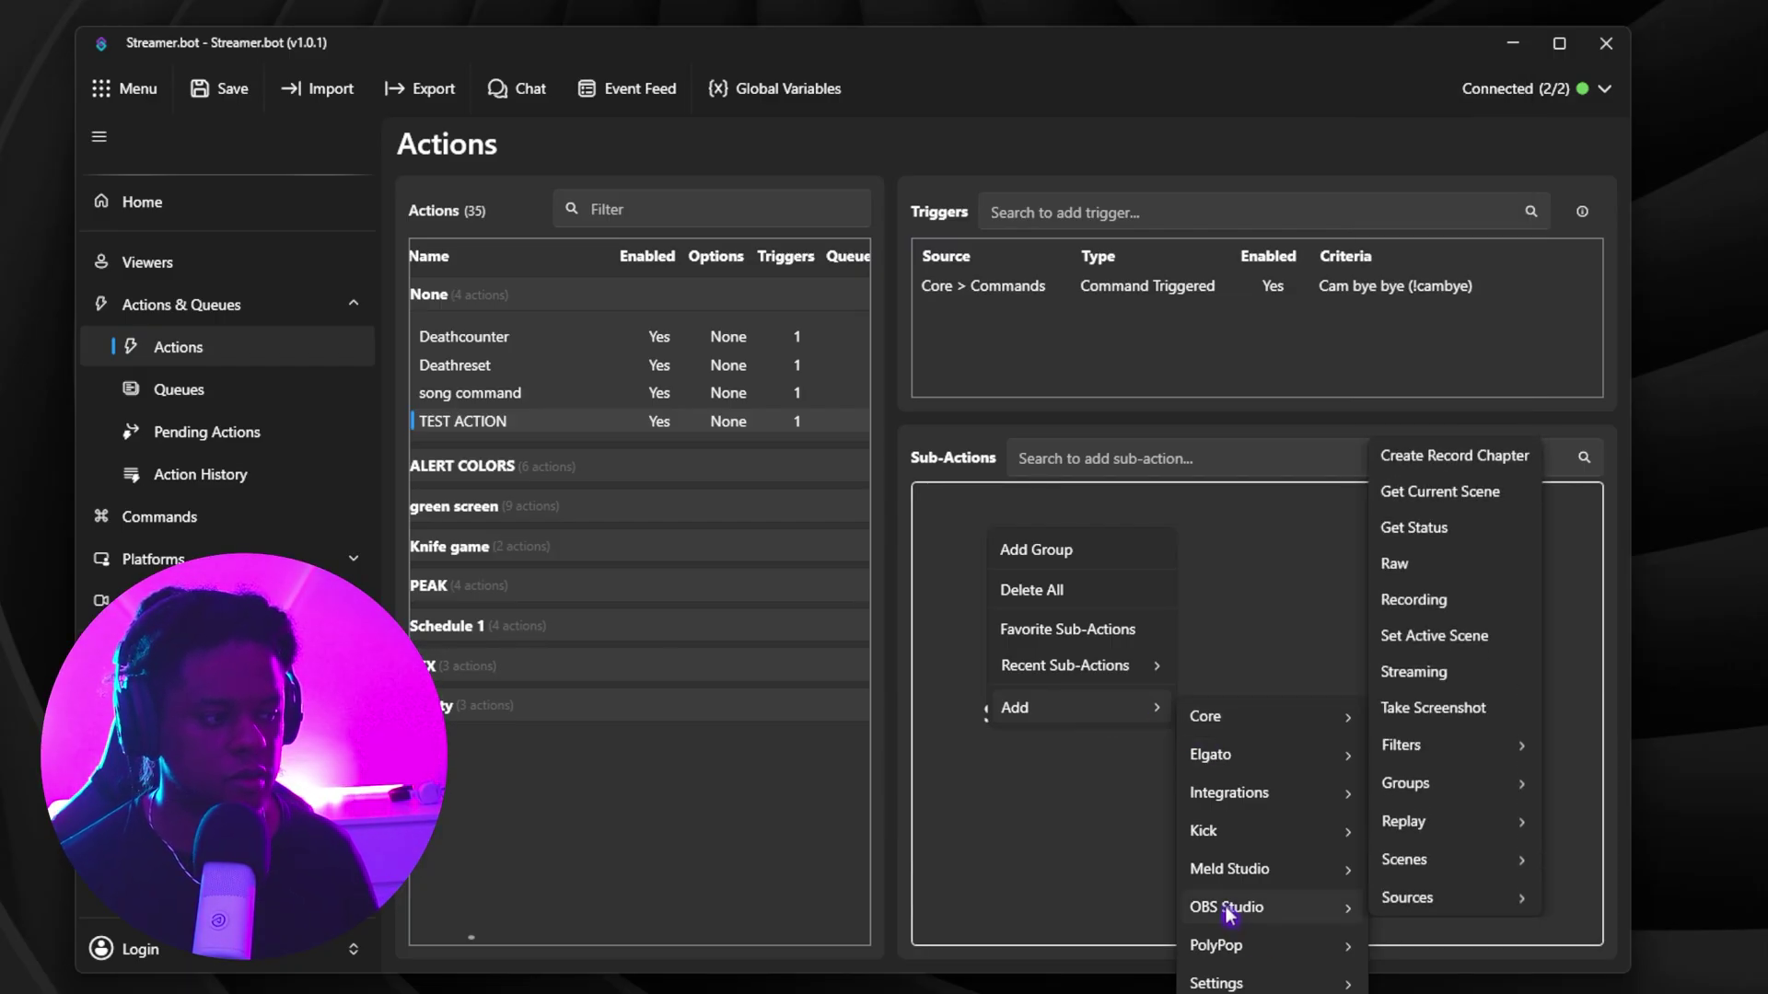
{"action": "mouse_move", "coordinate": [1418, 912]}
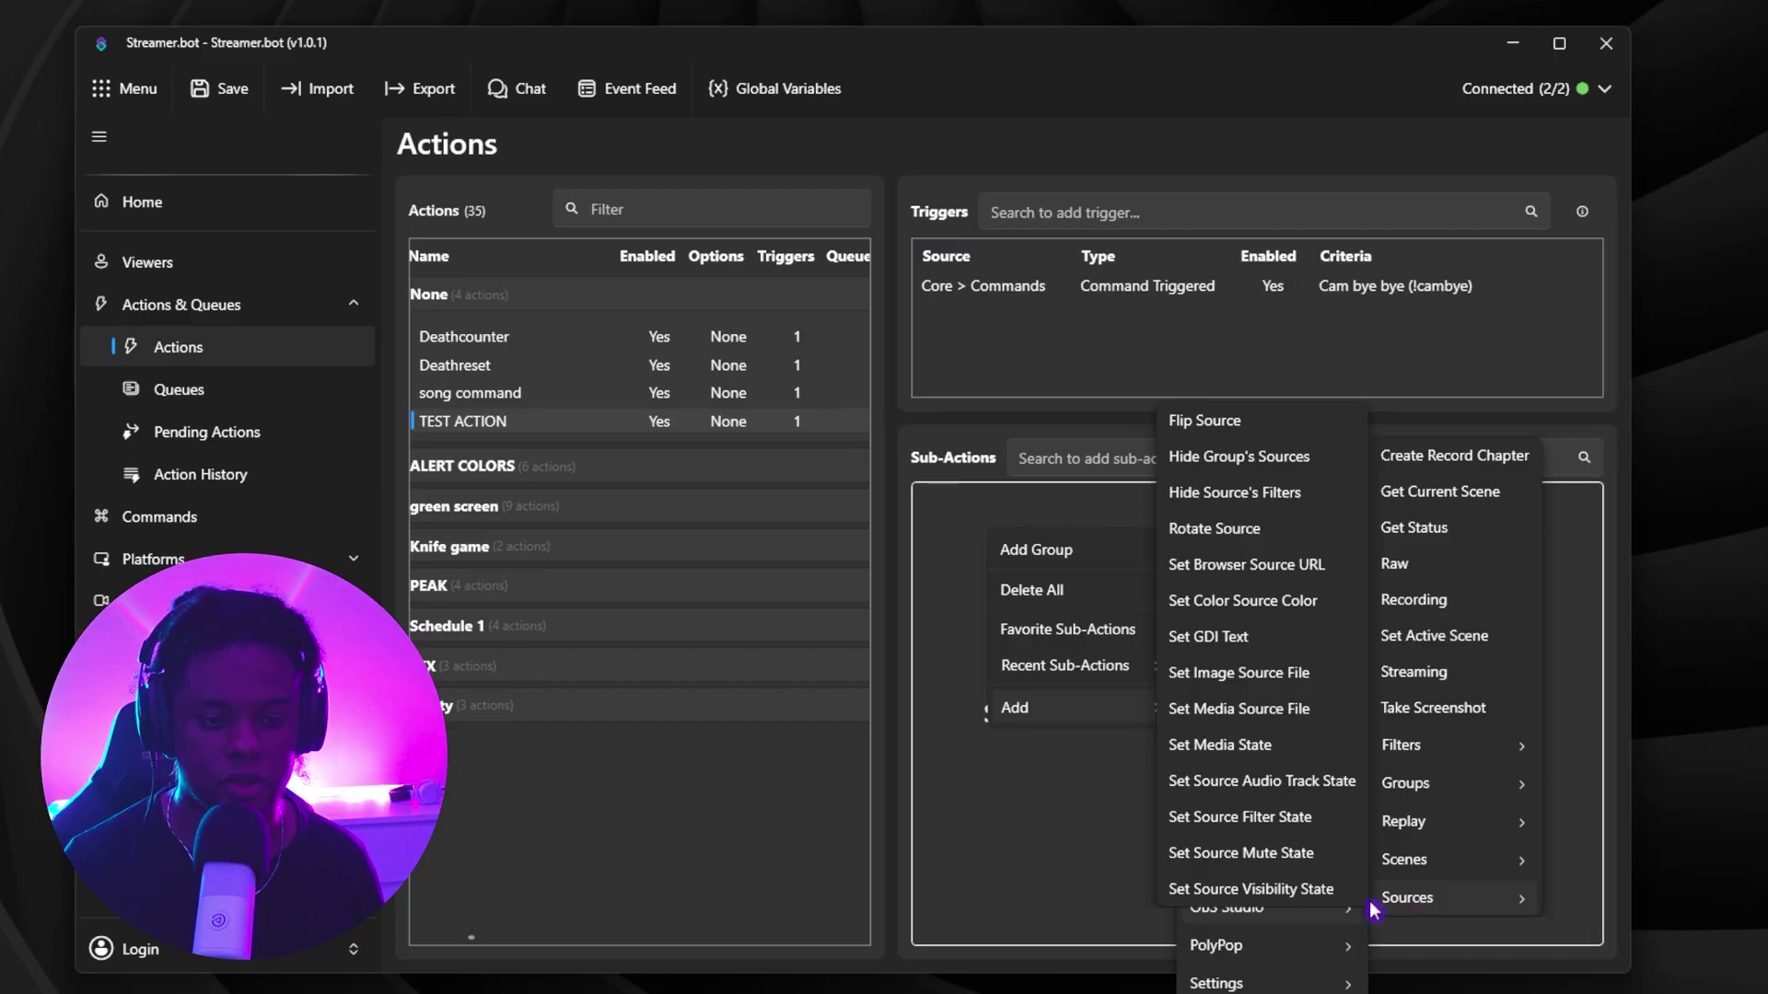
{"action": "left_click", "coordinate": [1219, 819]}
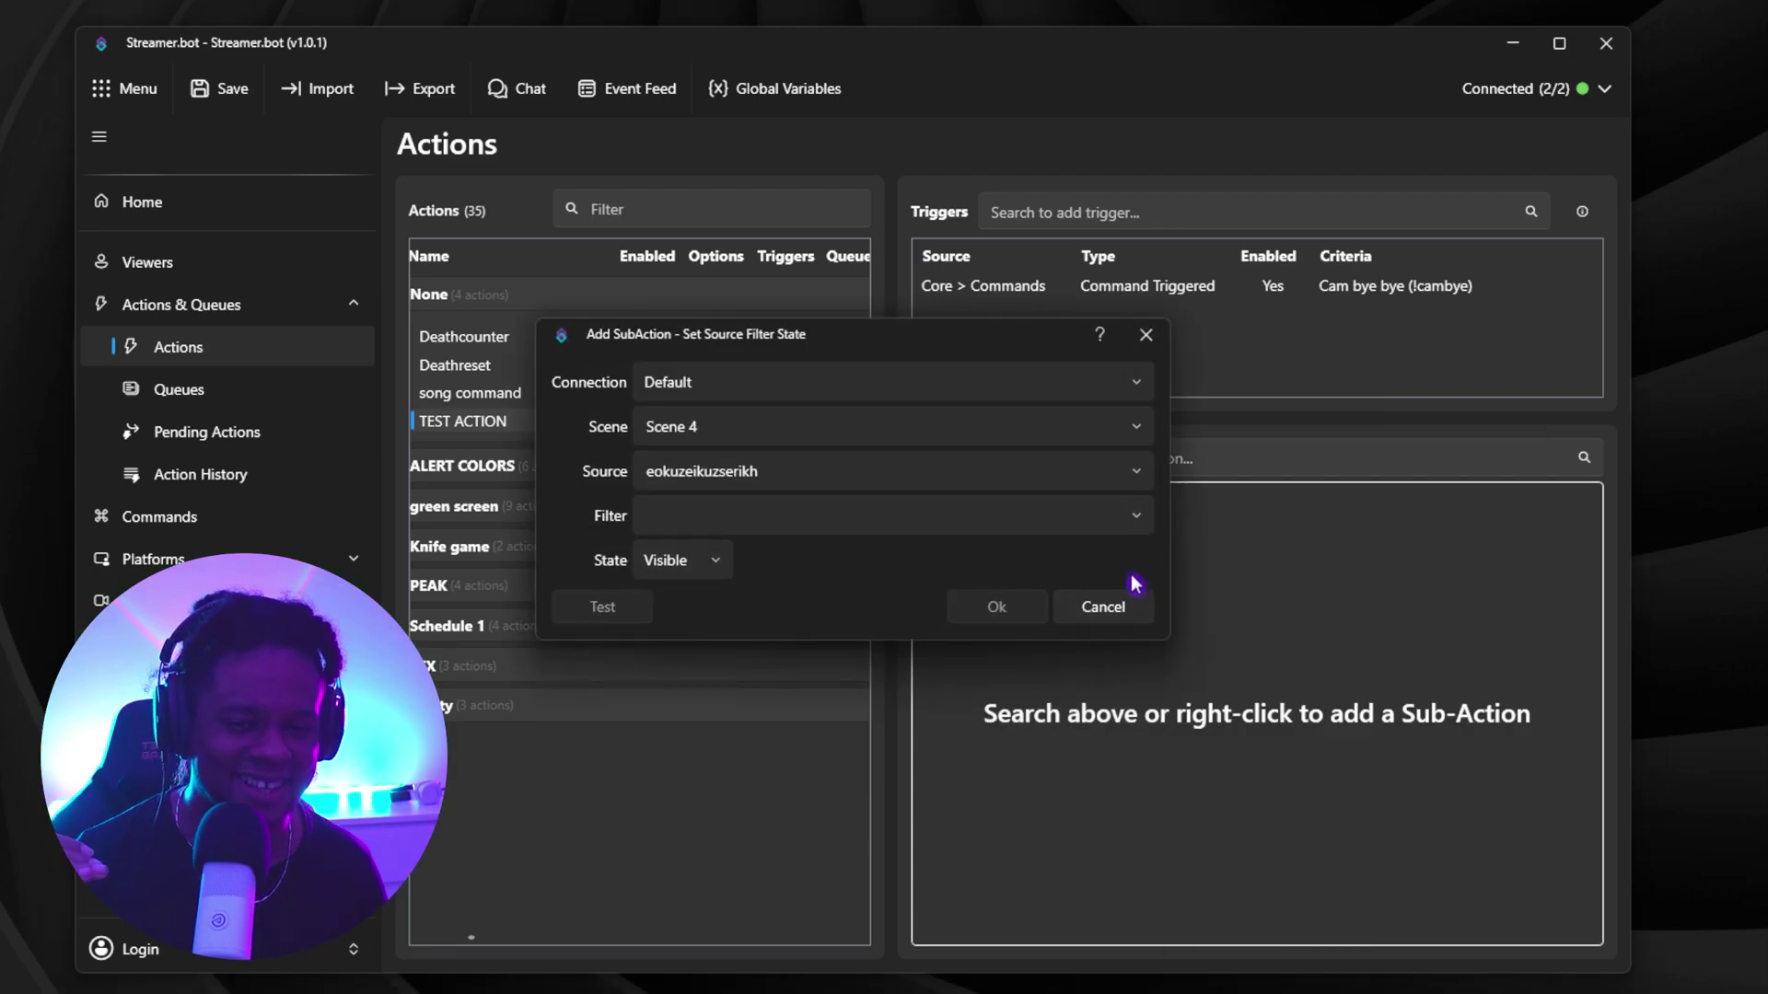
{"action": "left_click", "coordinate": [1125, 427]}
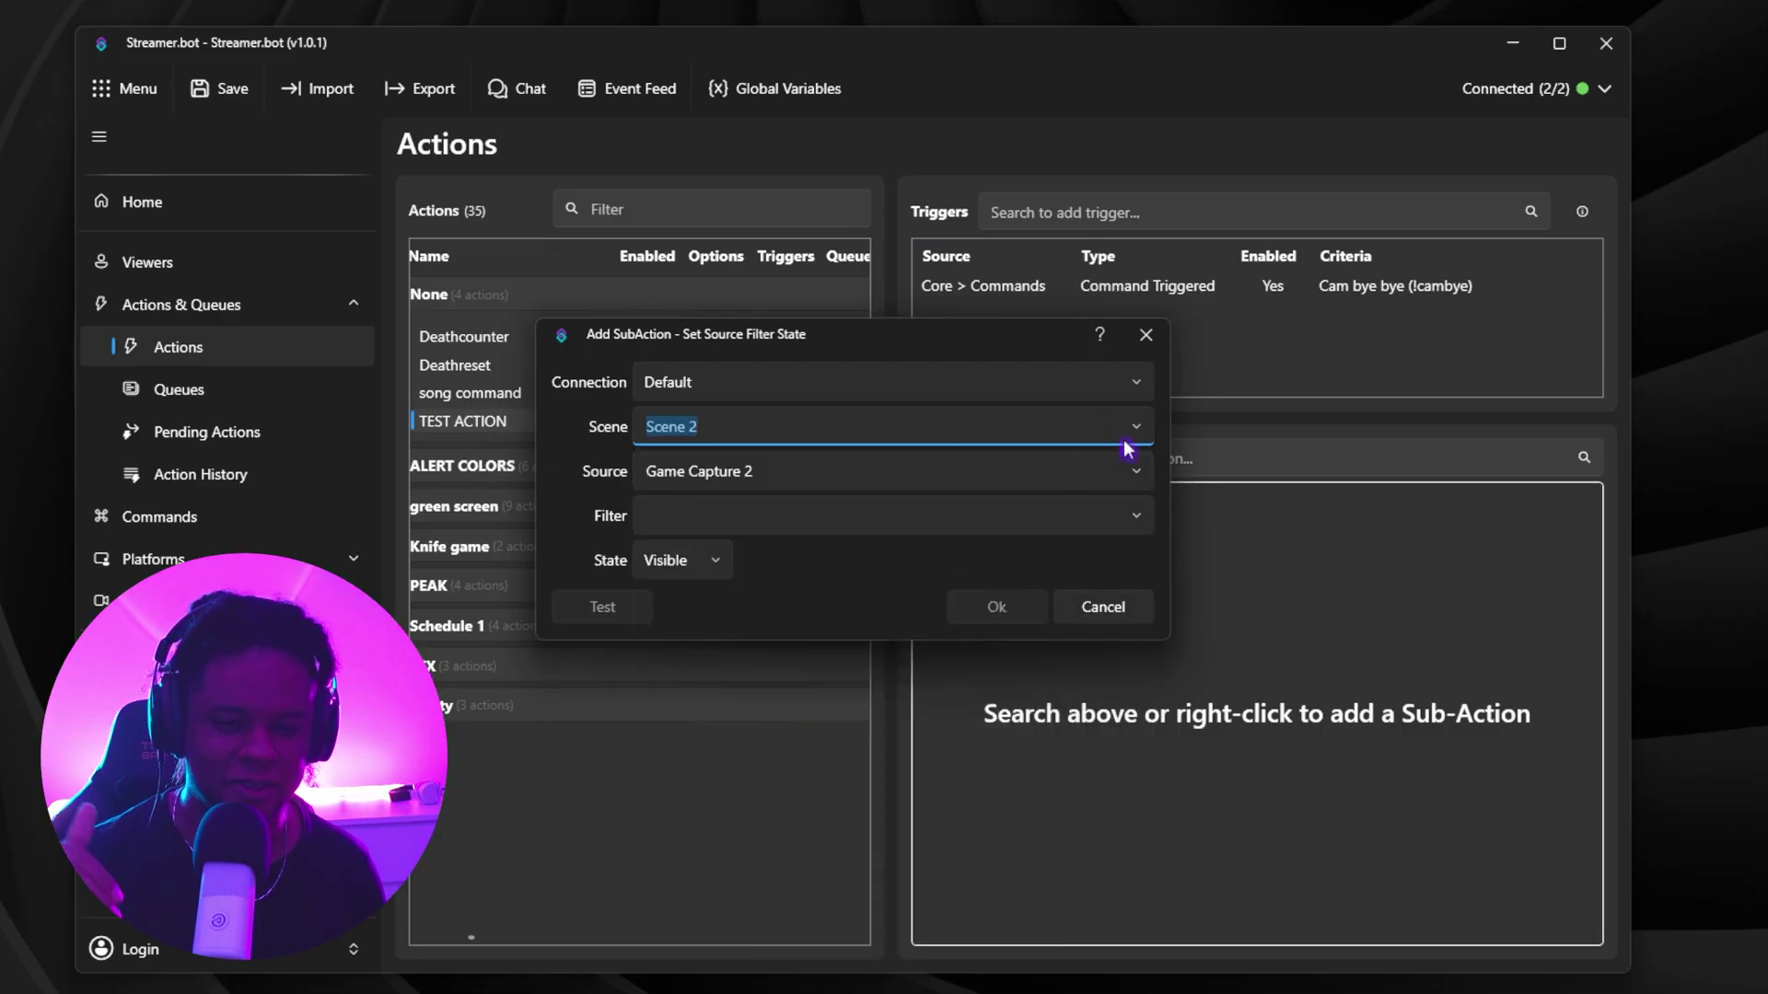
{"action": "left_click", "coordinate": [1132, 471]}
{"action": "left_click", "coordinate": [853, 600]}
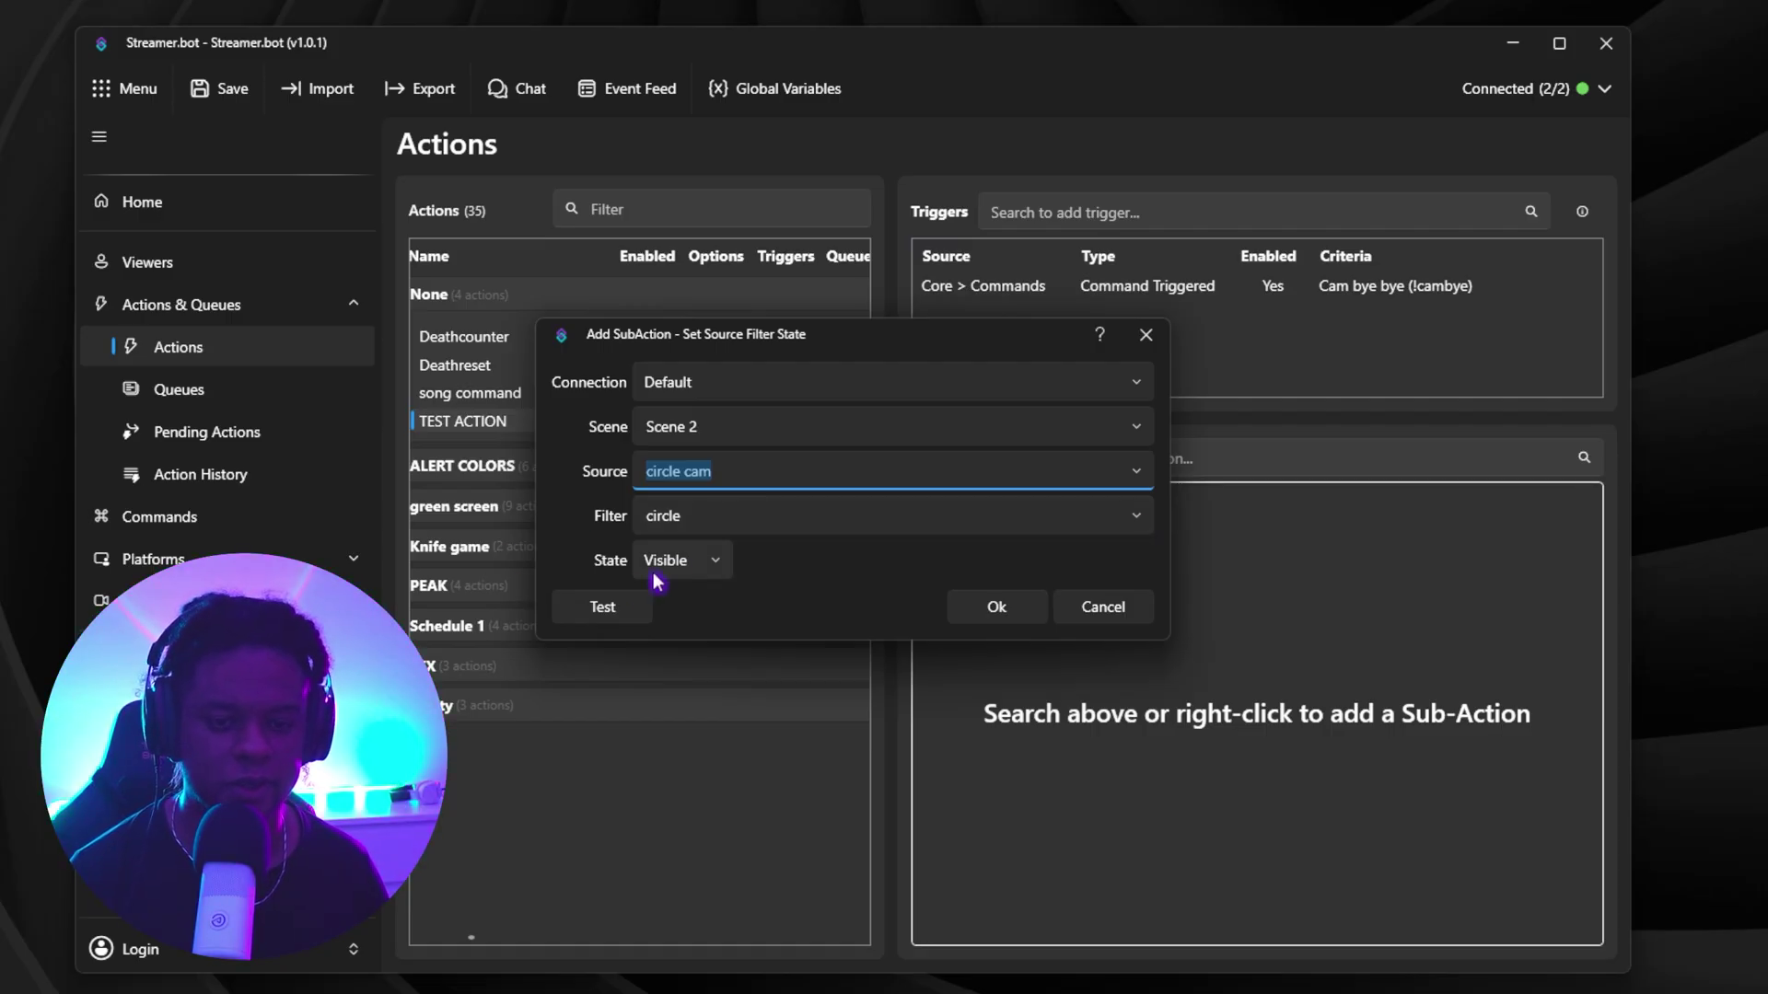
{"action": "left_click", "coordinate": [705, 571]}
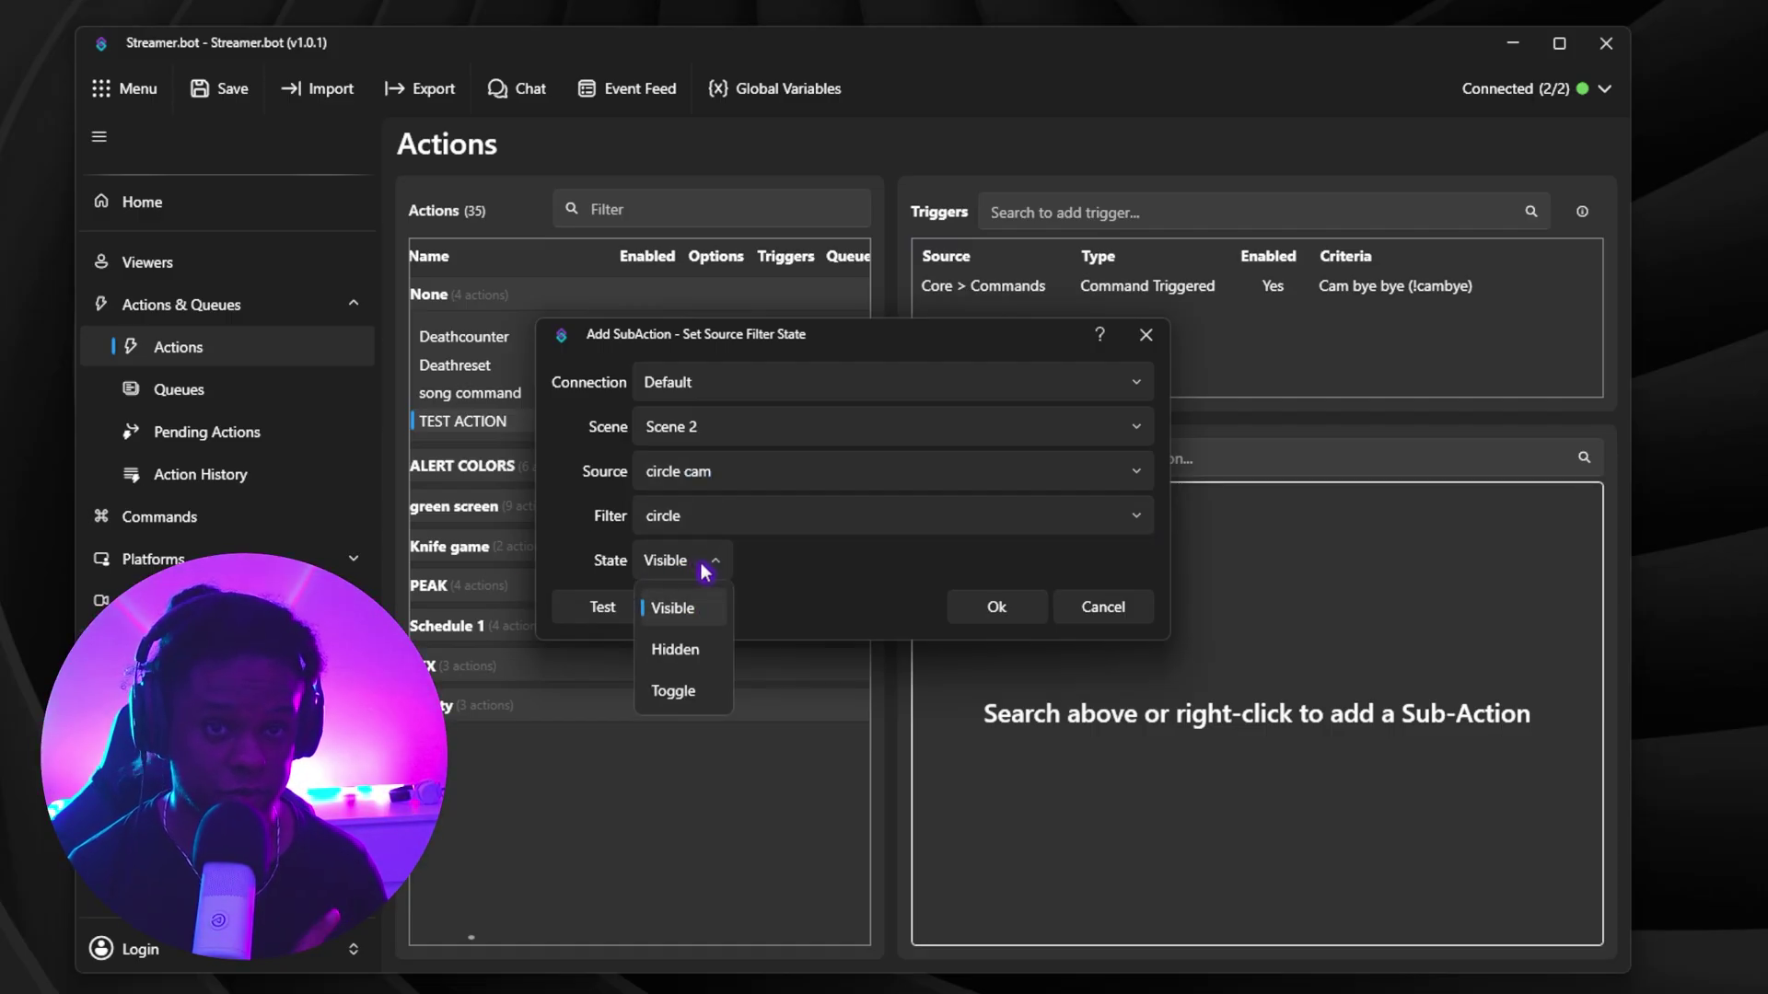
{"action": "left_click", "coordinate": [685, 652]}
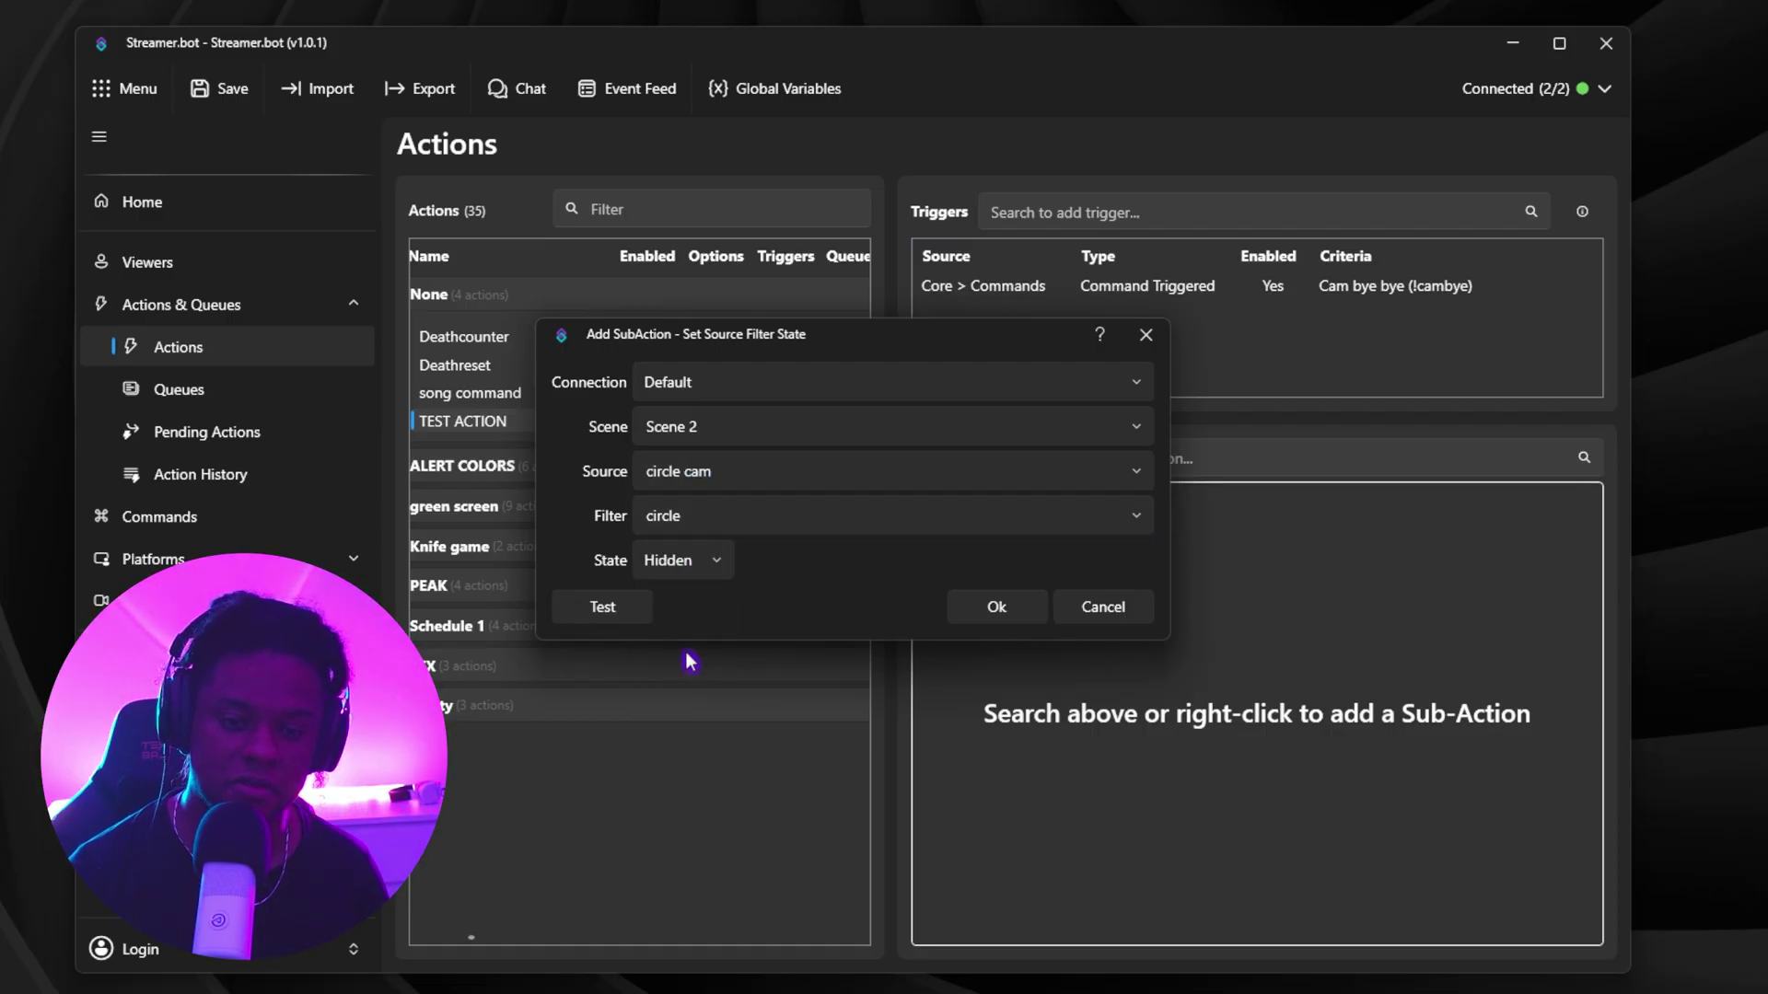
{"action": "left_click", "coordinate": [998, 609]}
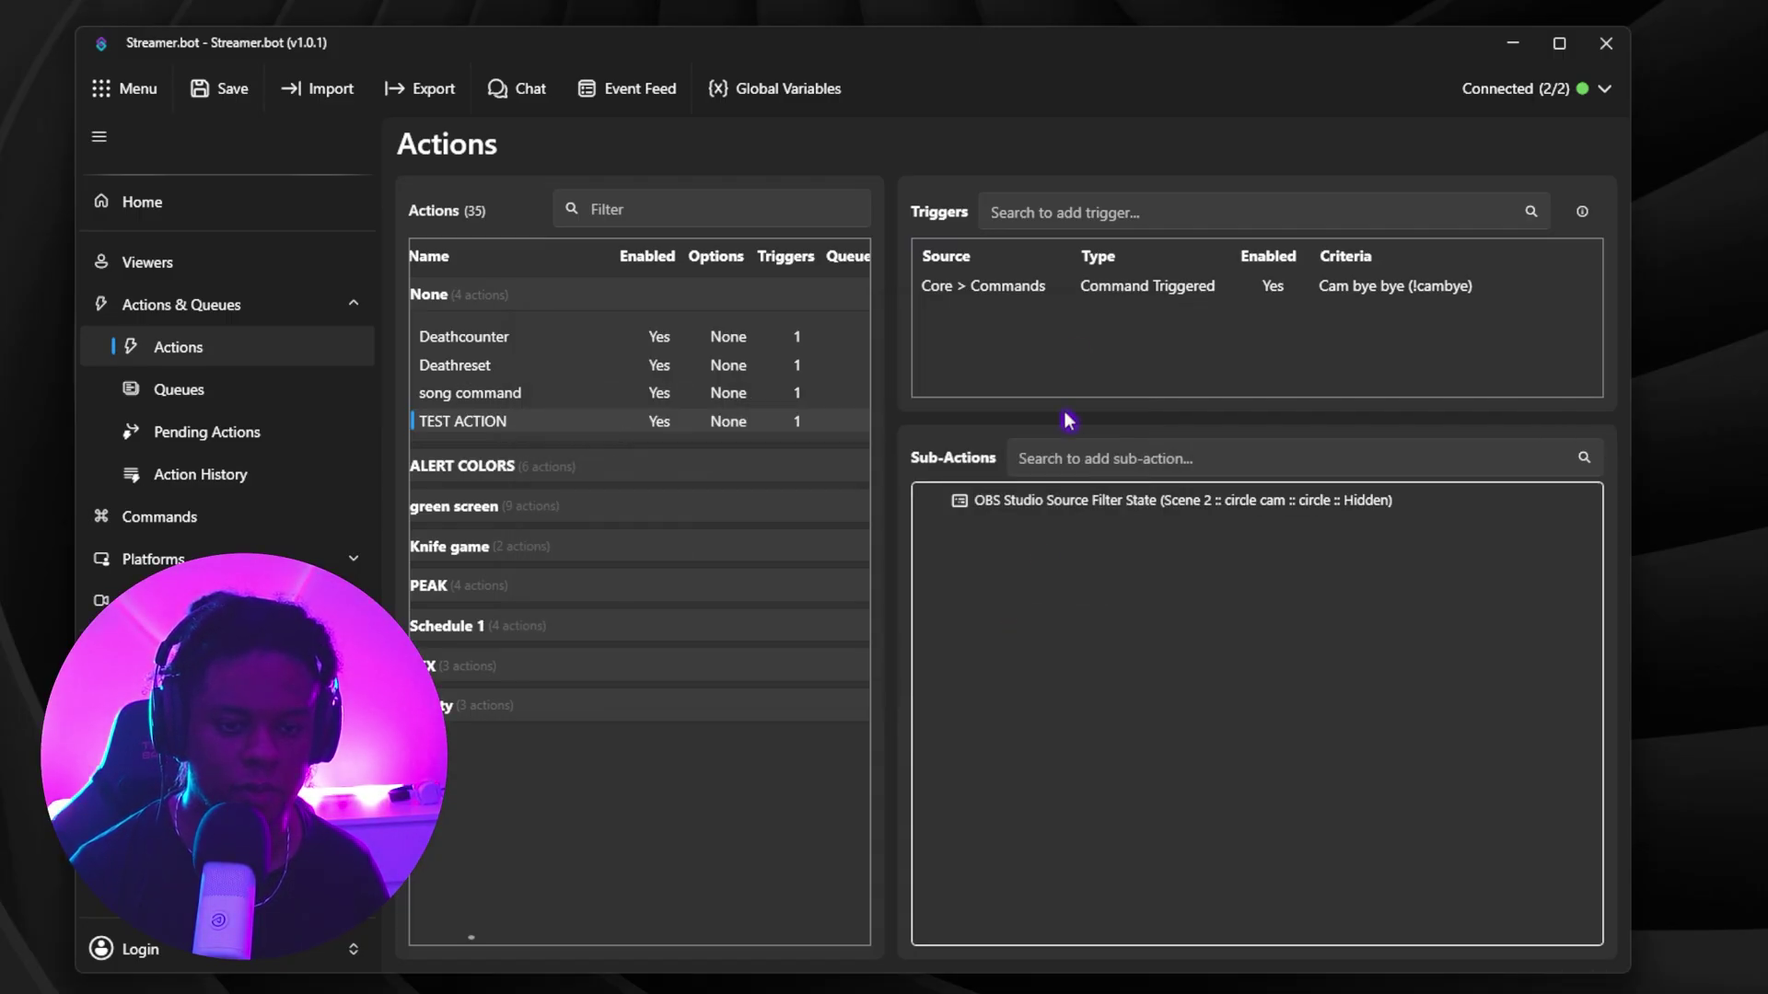
- Switch to the Twitch chat window and send !cambye to test the filter-hiding sub-action
{"action": "key", "text": "alt+Tab"}
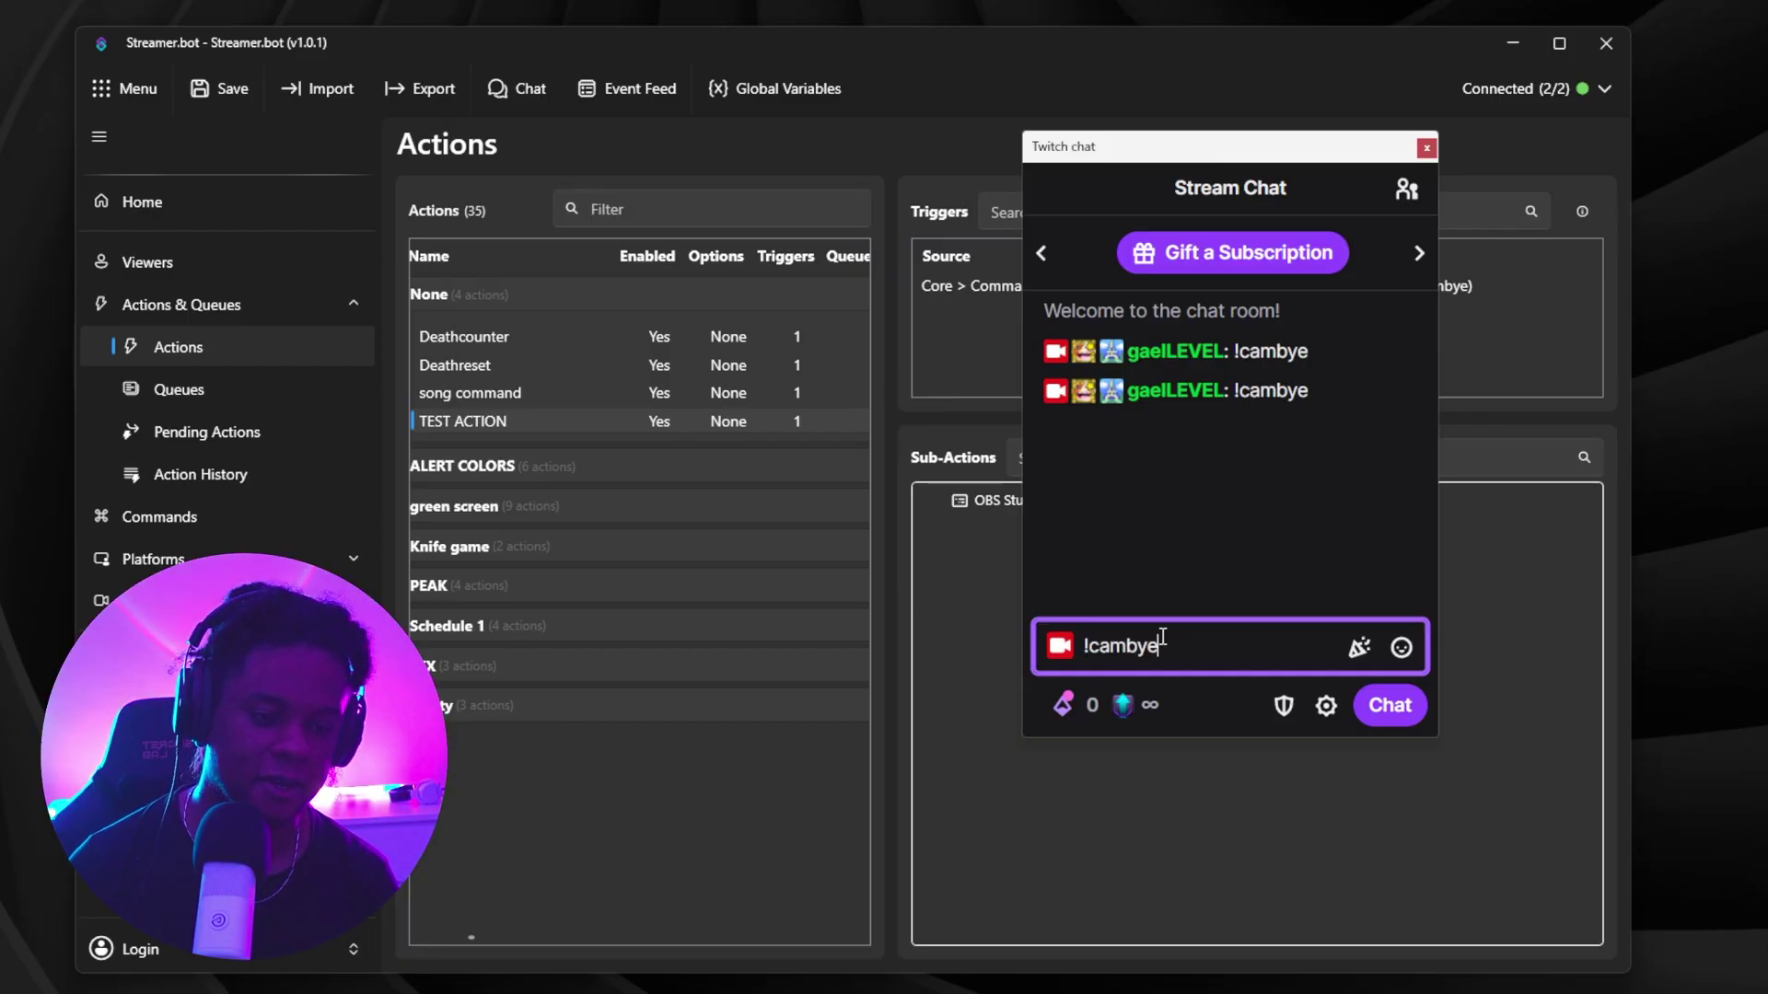
{"action": "key", "text": "Return"}
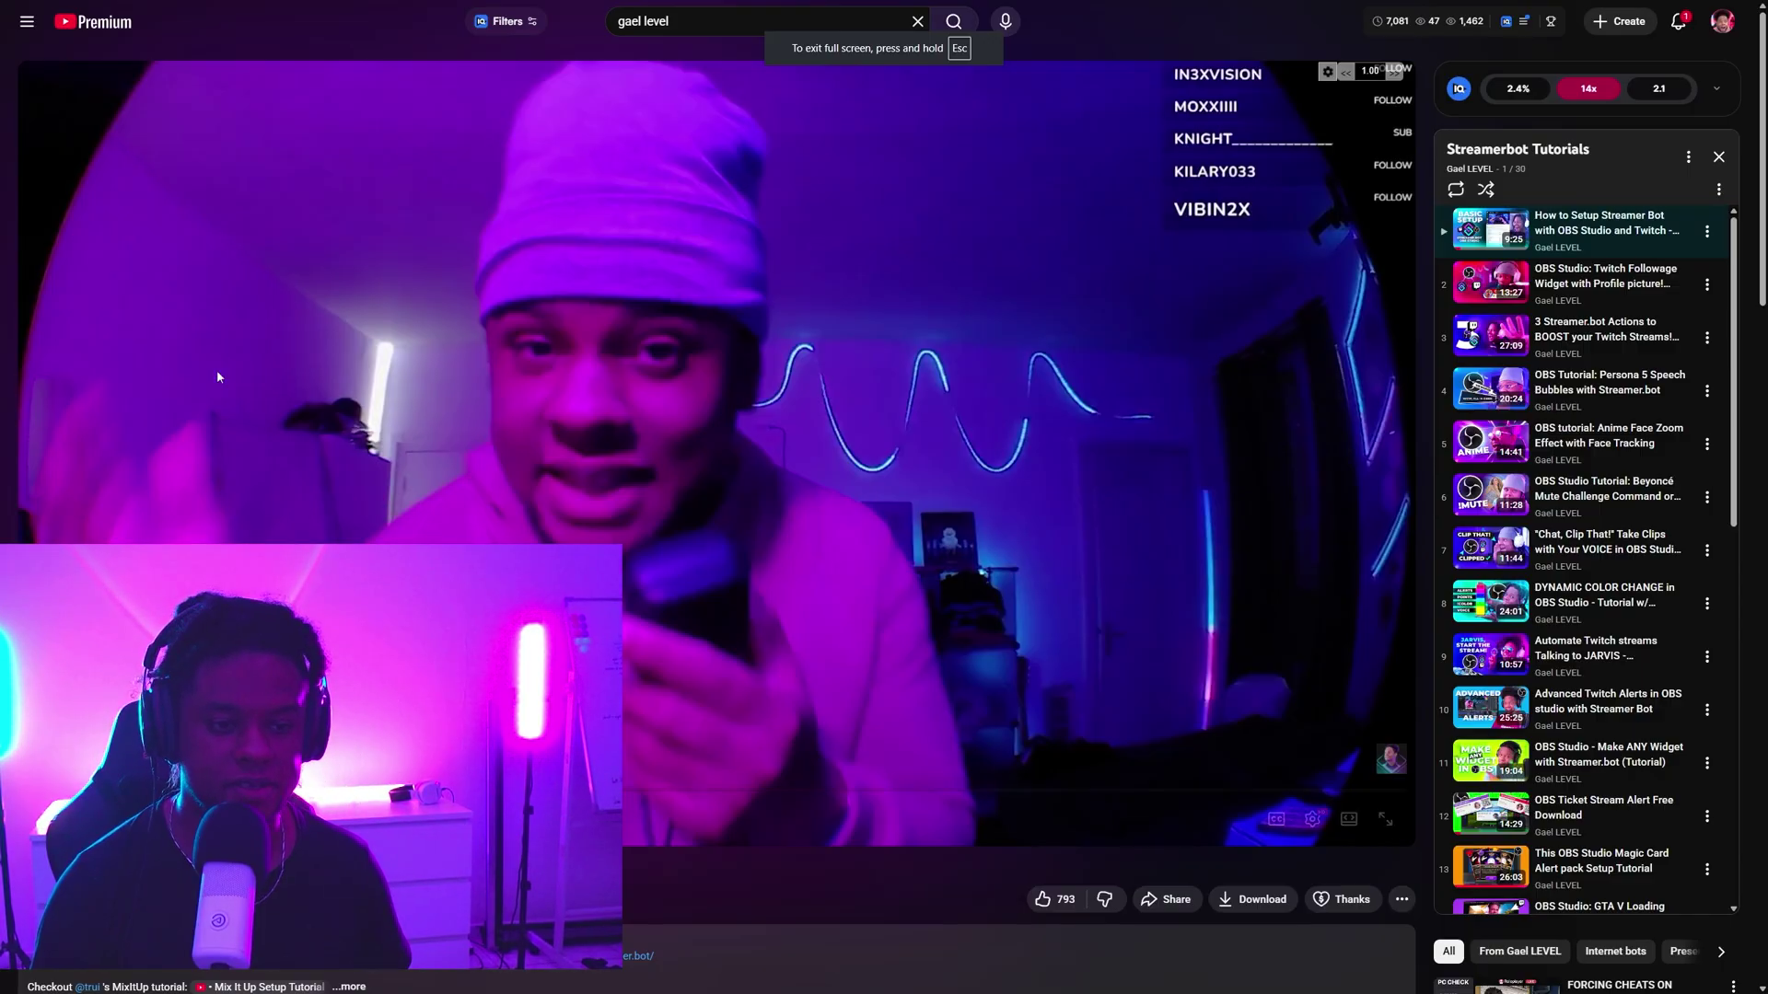
- Browse the Streamerbot Tutorials playlist on YouTube, opening the OBS MEME Setup and Kendrick Lamar Twitch Alert videos and skipping ahead in the latter
{"action": "scroll", "coordinate": [1647, 301], "scroll_direction": "down", "scroll_amount": 8}
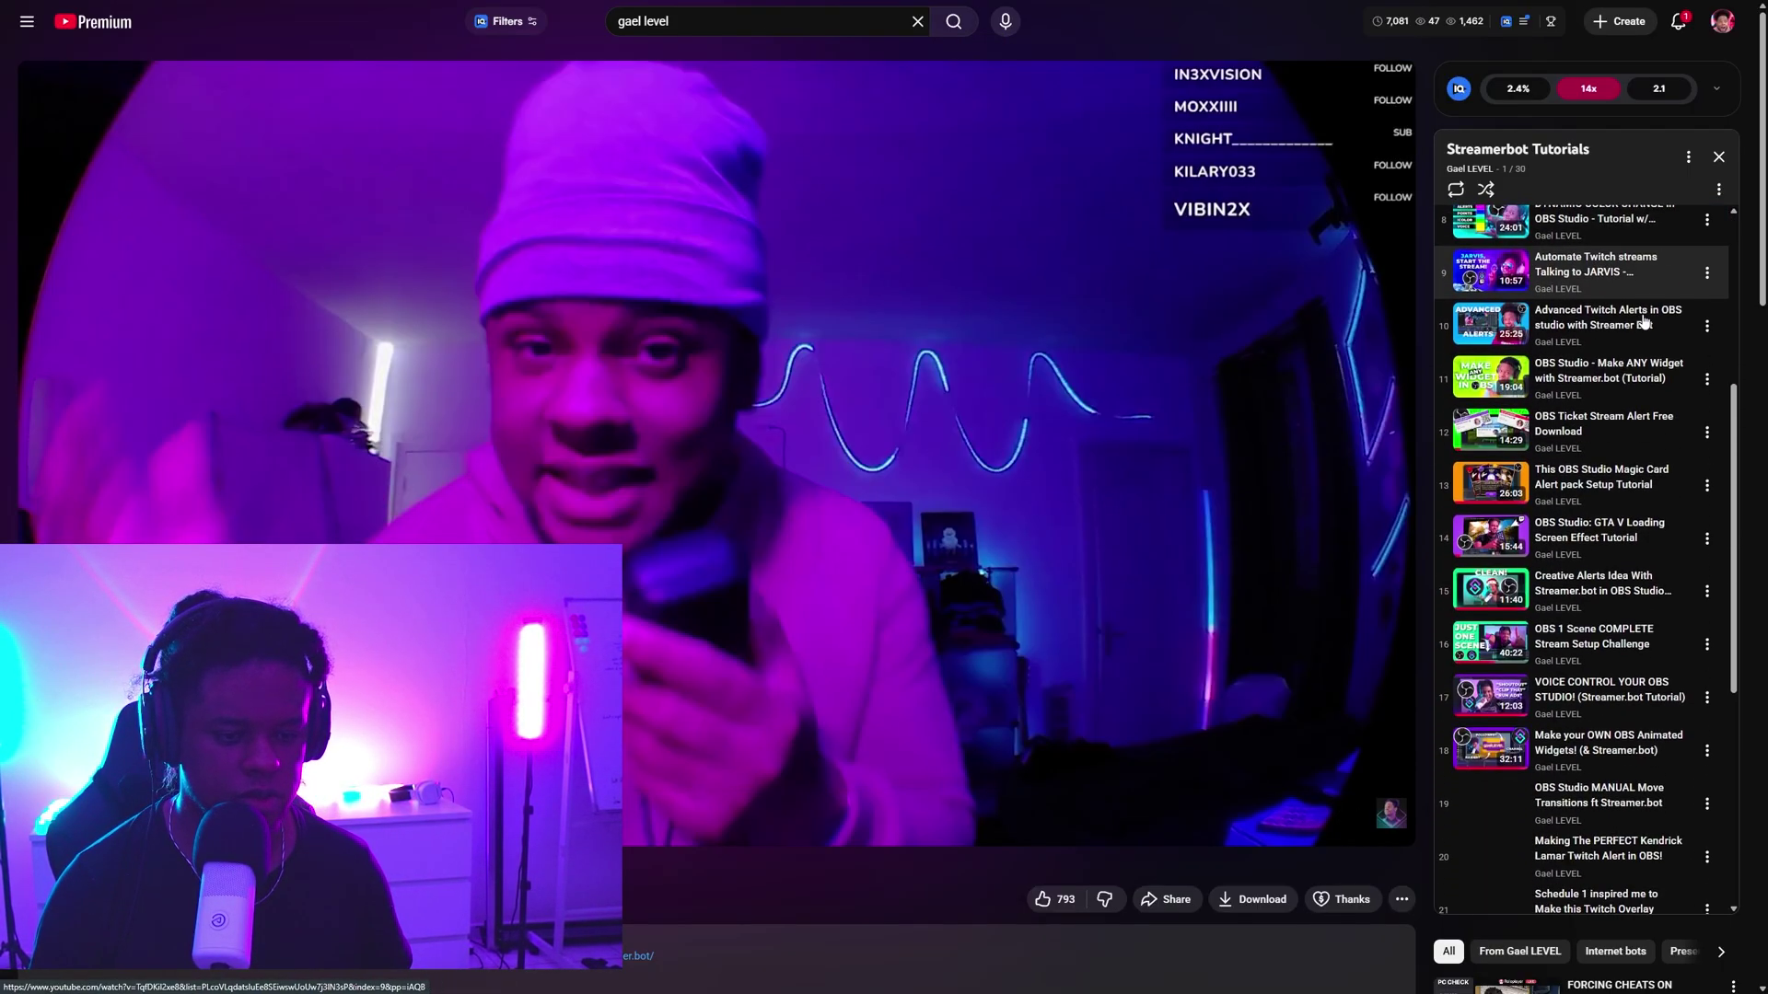
{"action": "scroll", "coordinate": [1644, 320], "scroll_direction": "down", "scroll_amount": 2}
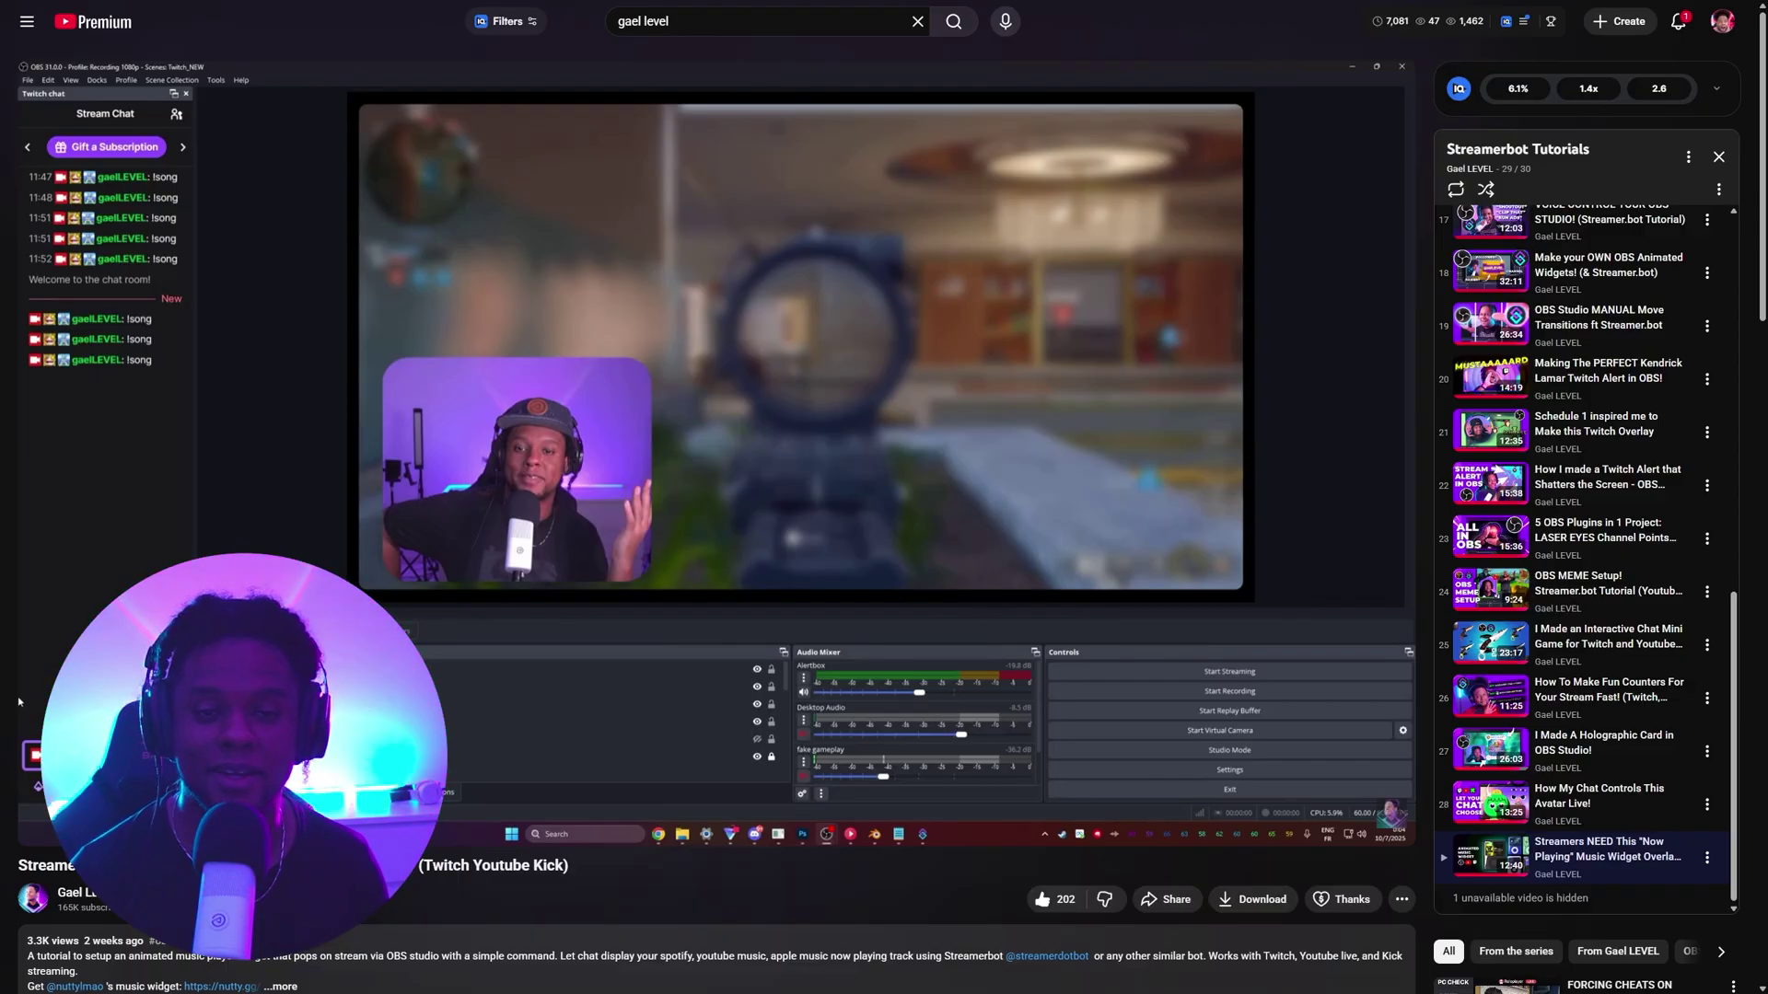
{"action": "mouse_move", "coordinate": [716, 678]}
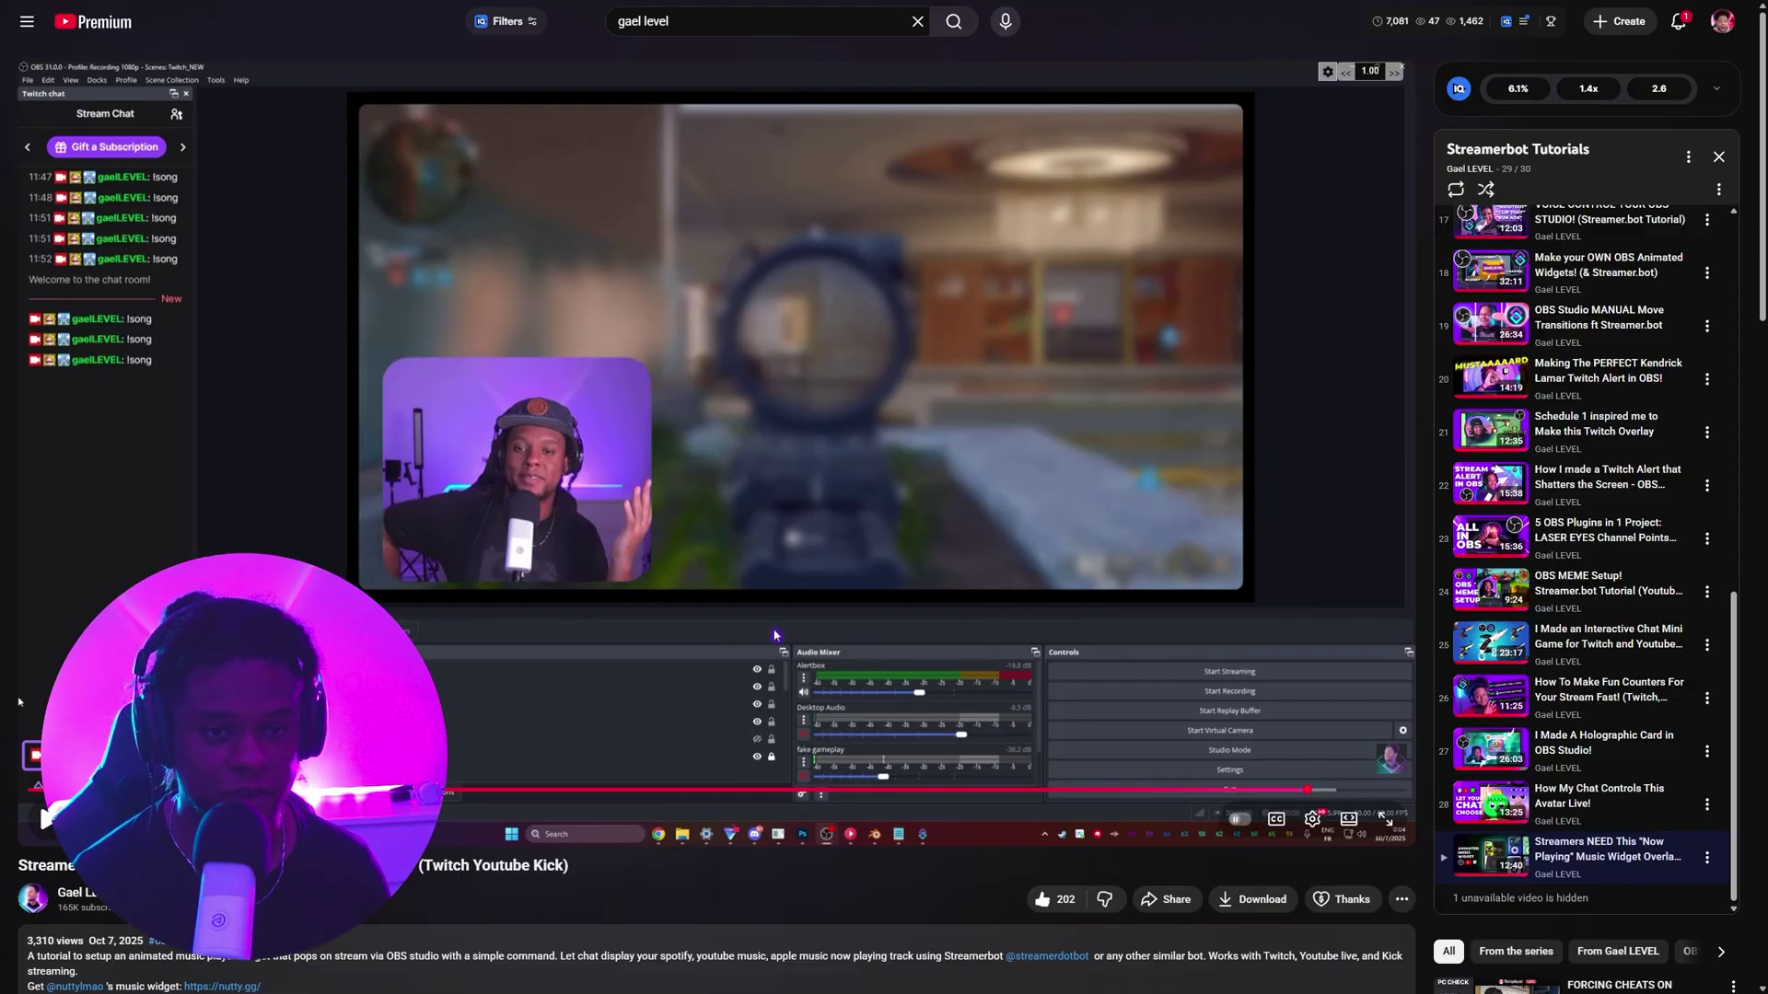
{"action": "key", "text": "shift+p"}
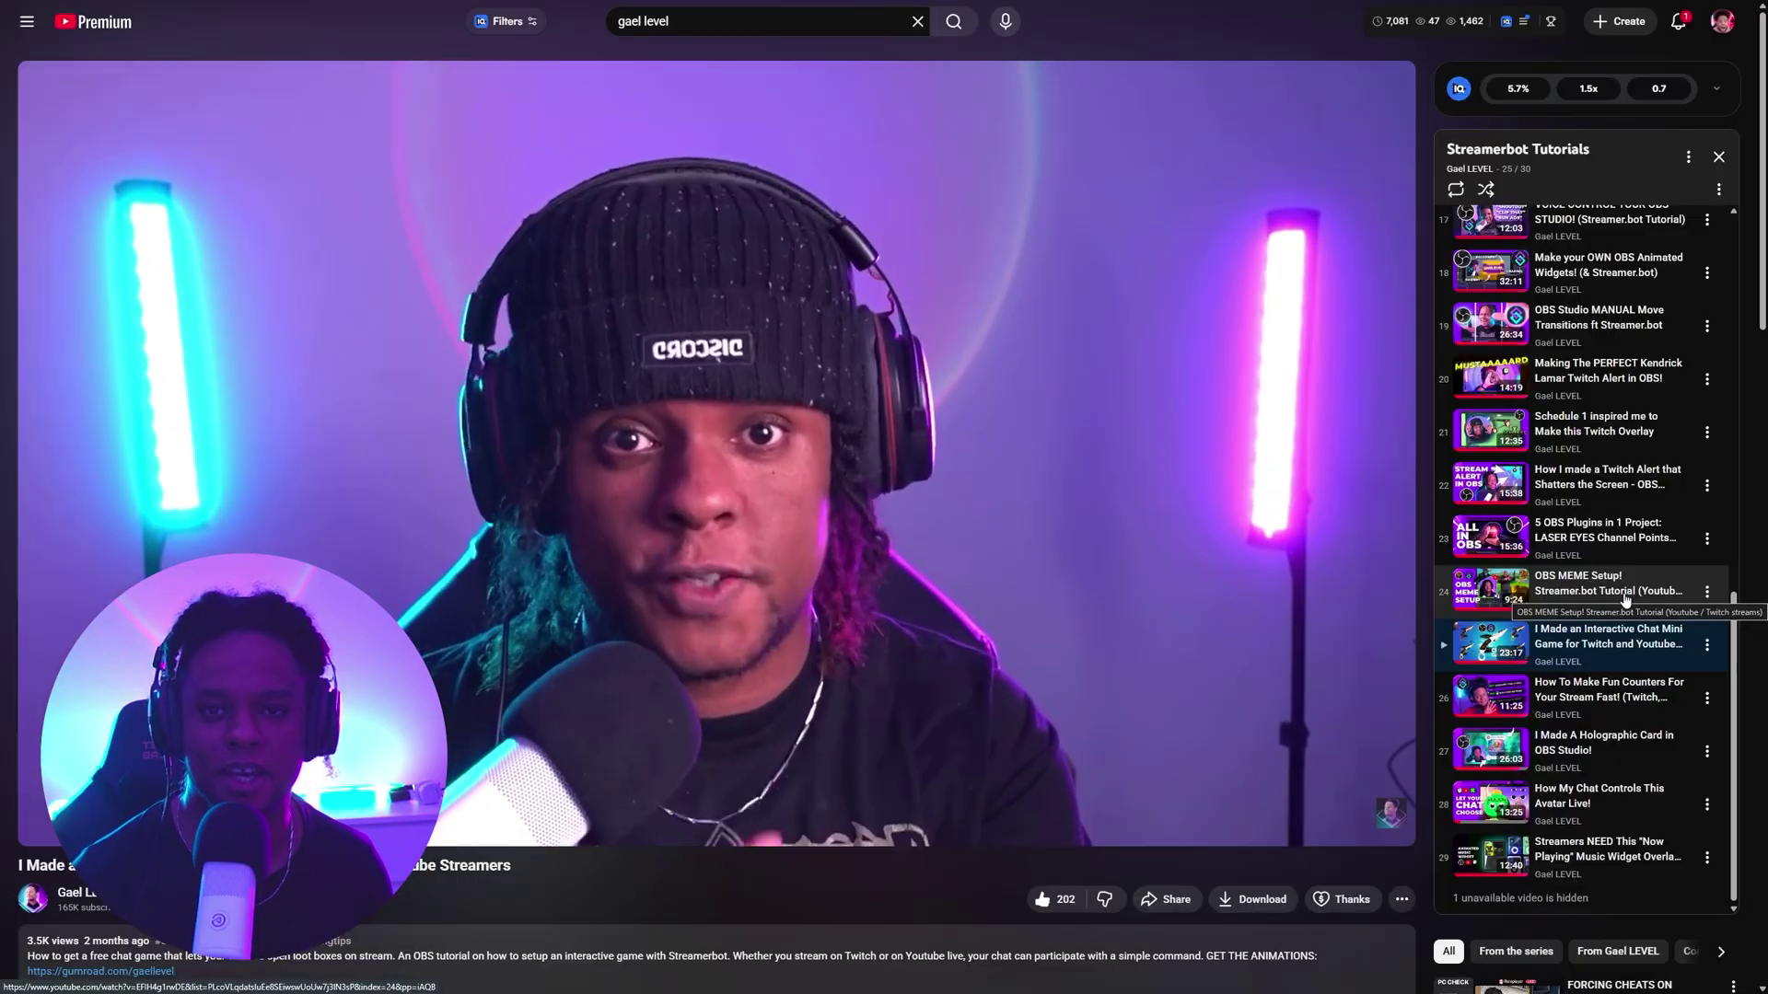
{"action": "left_click", "coordinate": [1625, 601]}
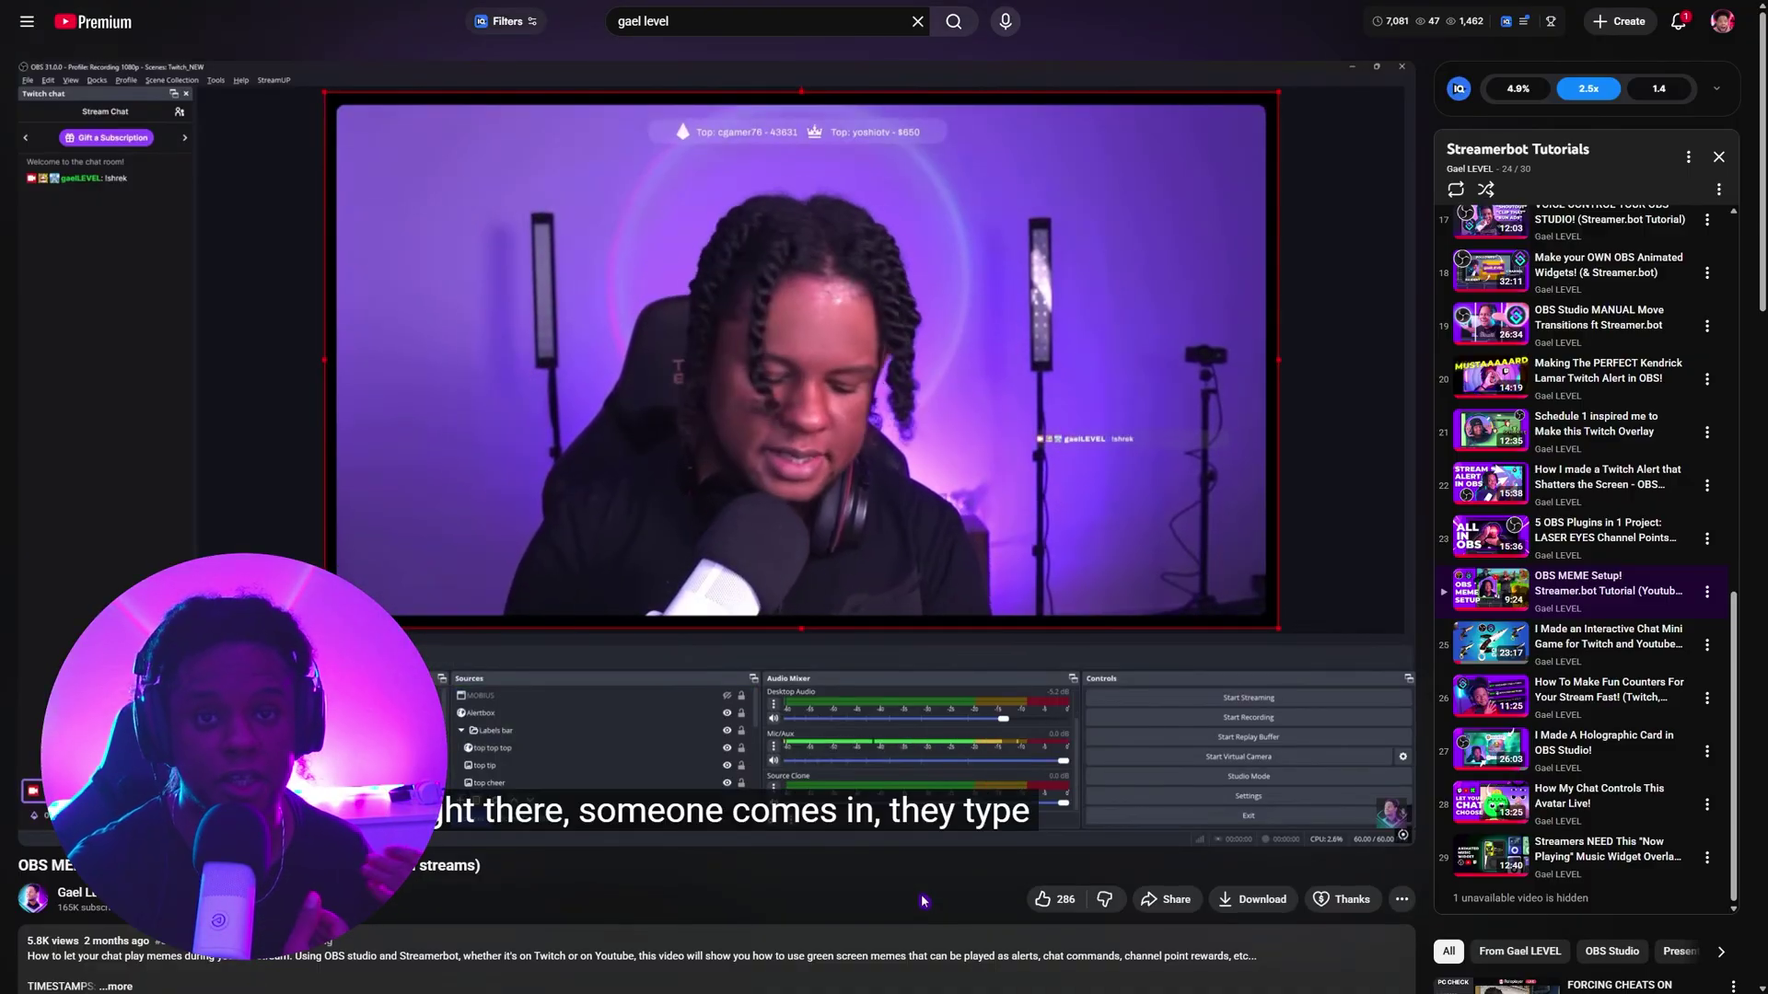
{"action": "left_click", "coordinate": [1609, 370]}
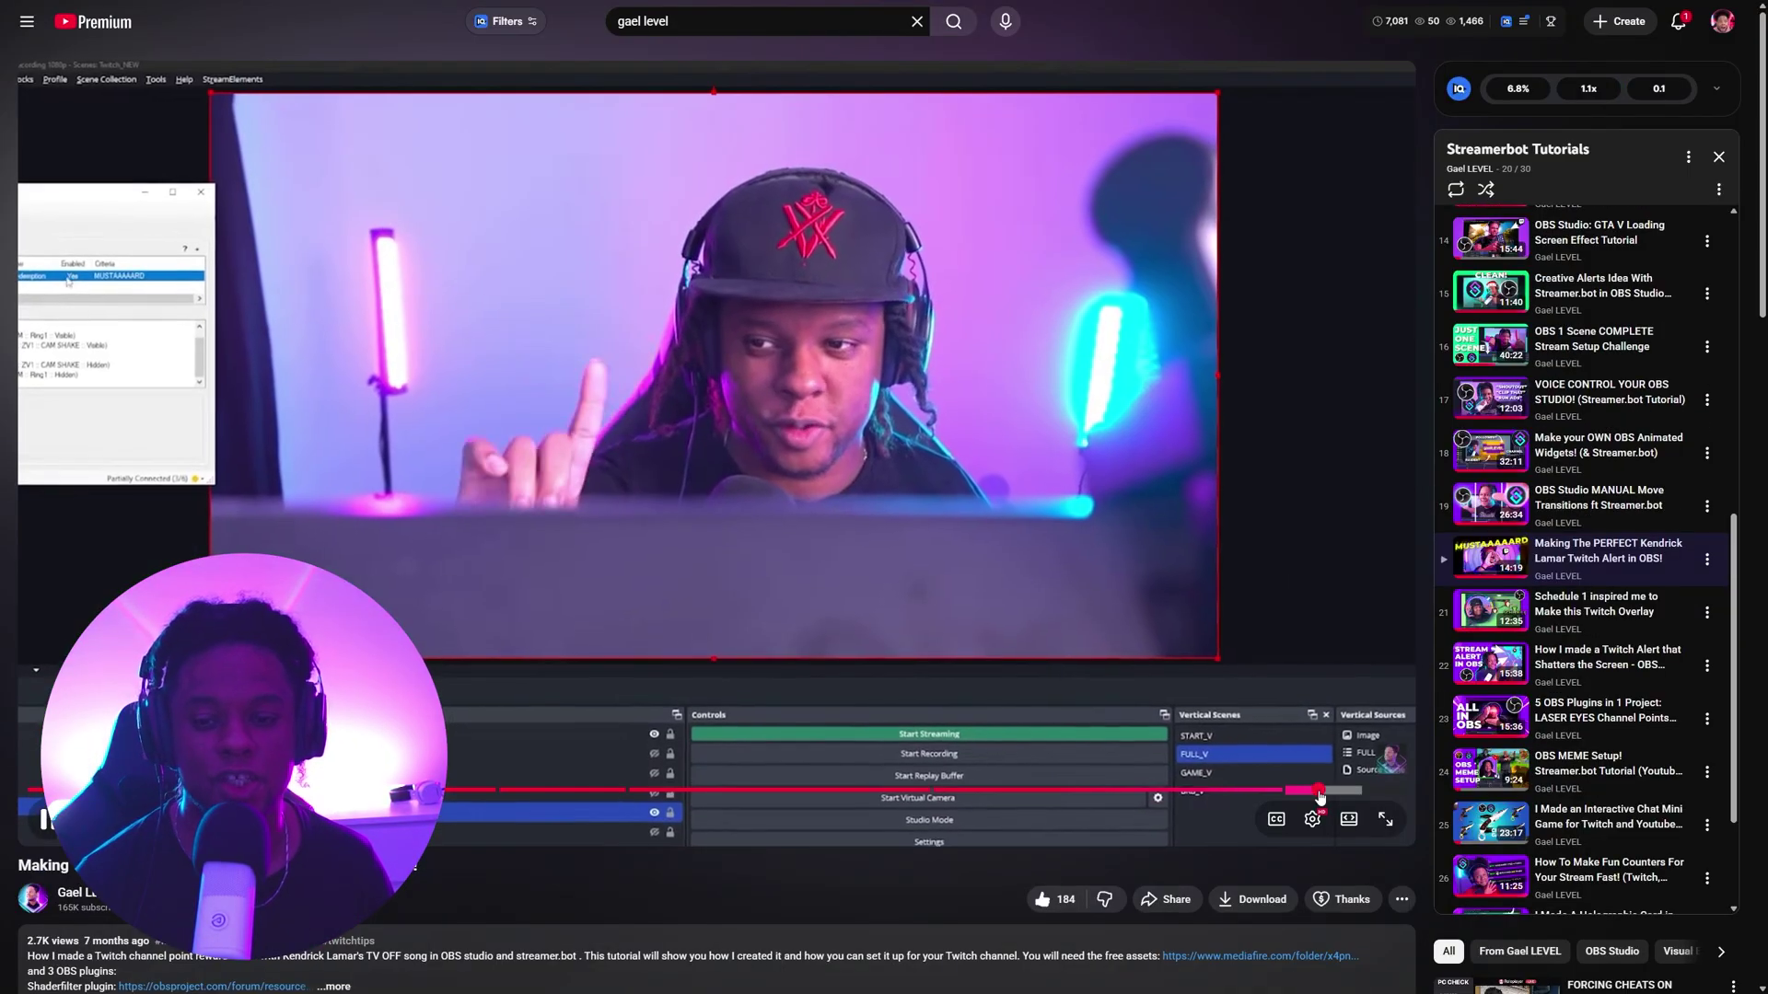
{"action": "left_click_drag", "start_coordinate": [1317, 790], "coordinate": [1321, 798]}
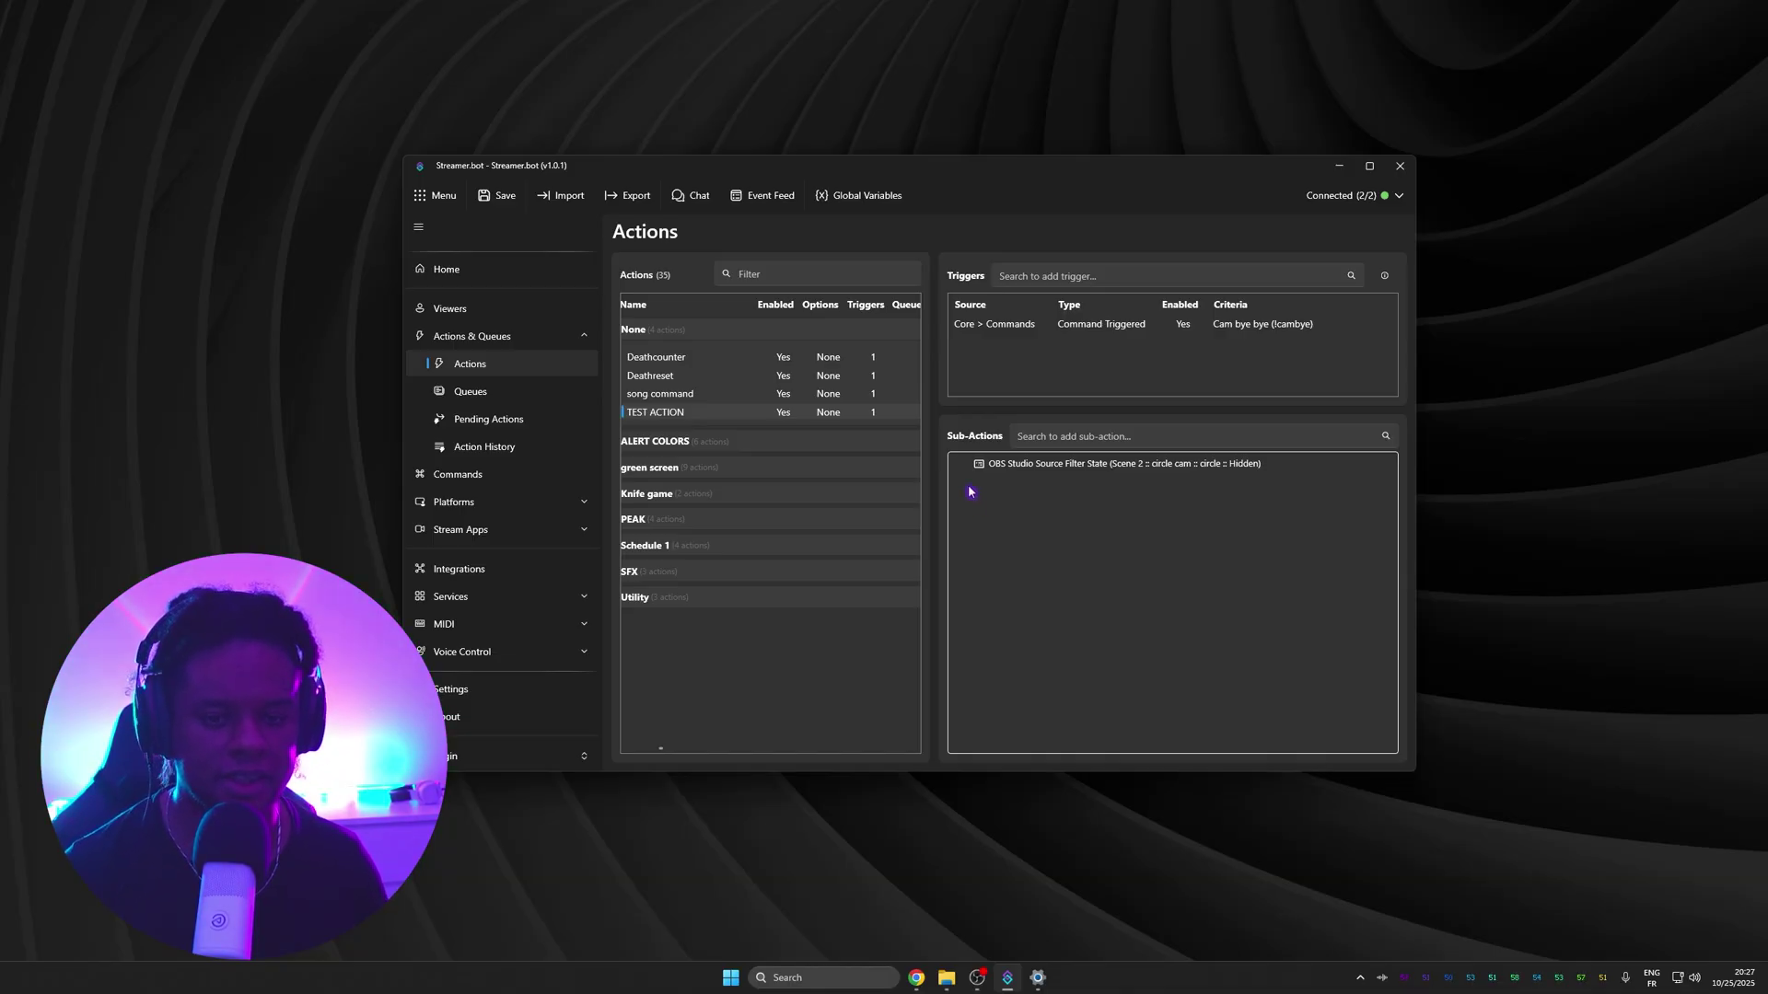
{"action": "left_click", "coordinate": [997, 599]}
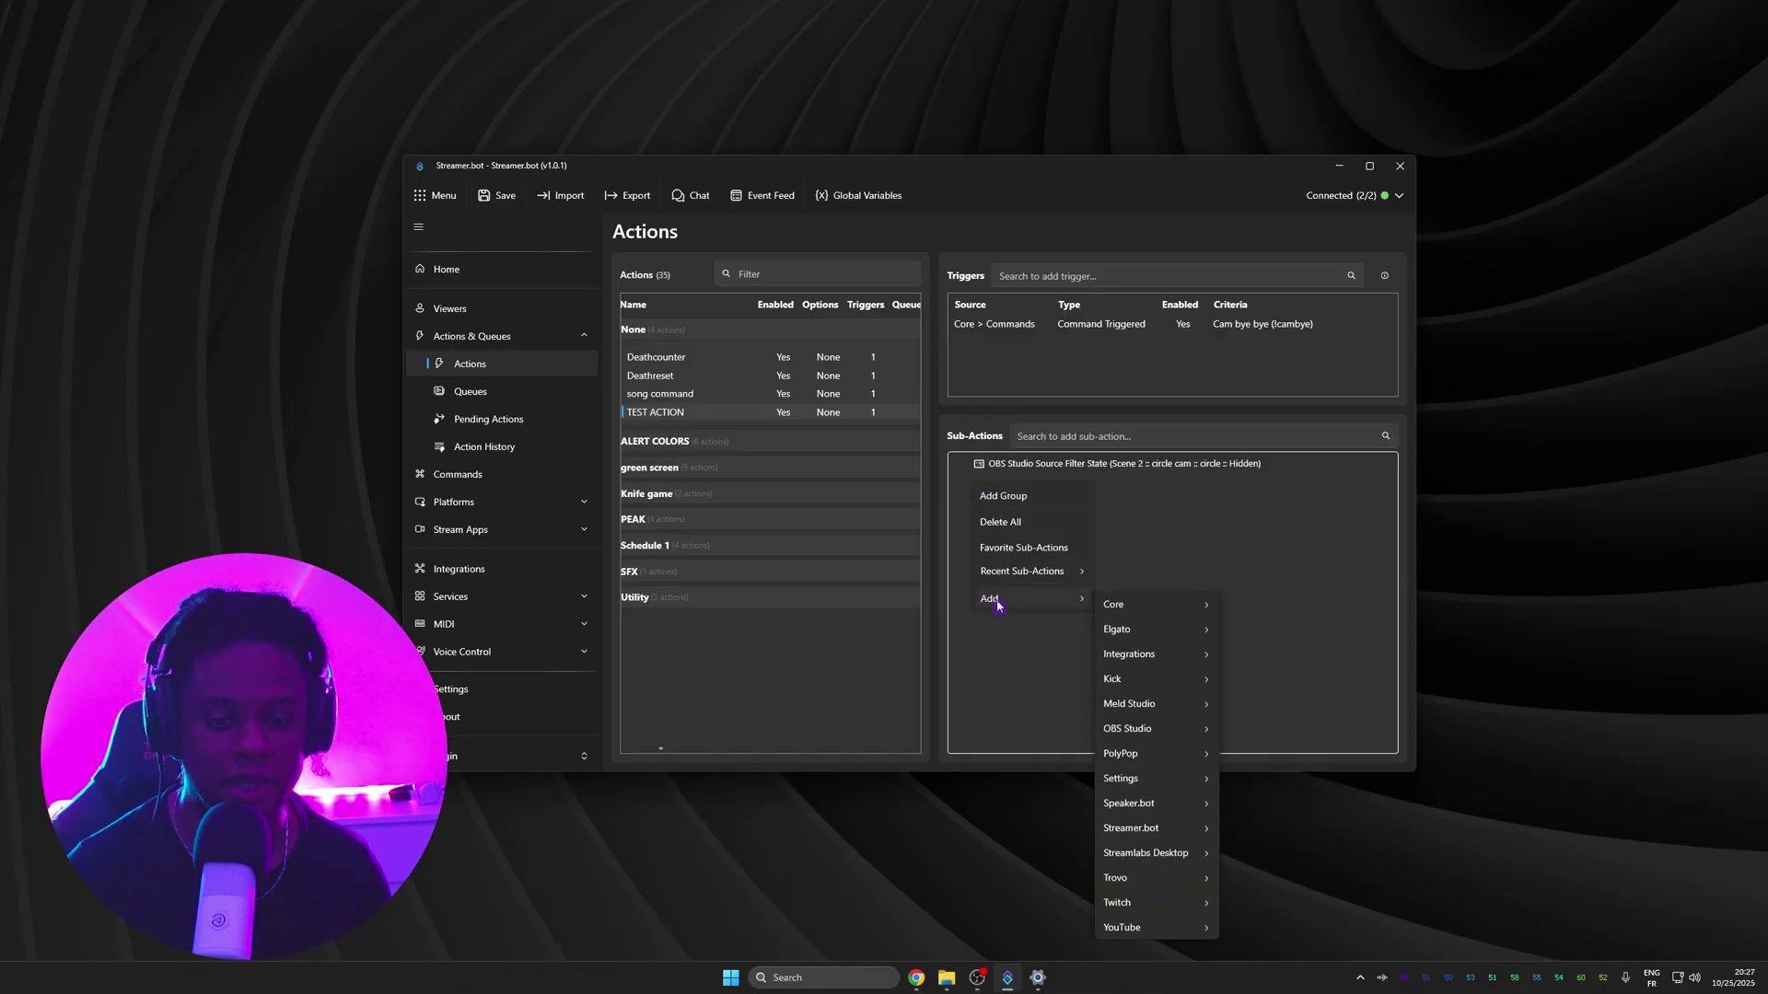
{"action": "mouse_move", "coordinate": [1142, 610]}
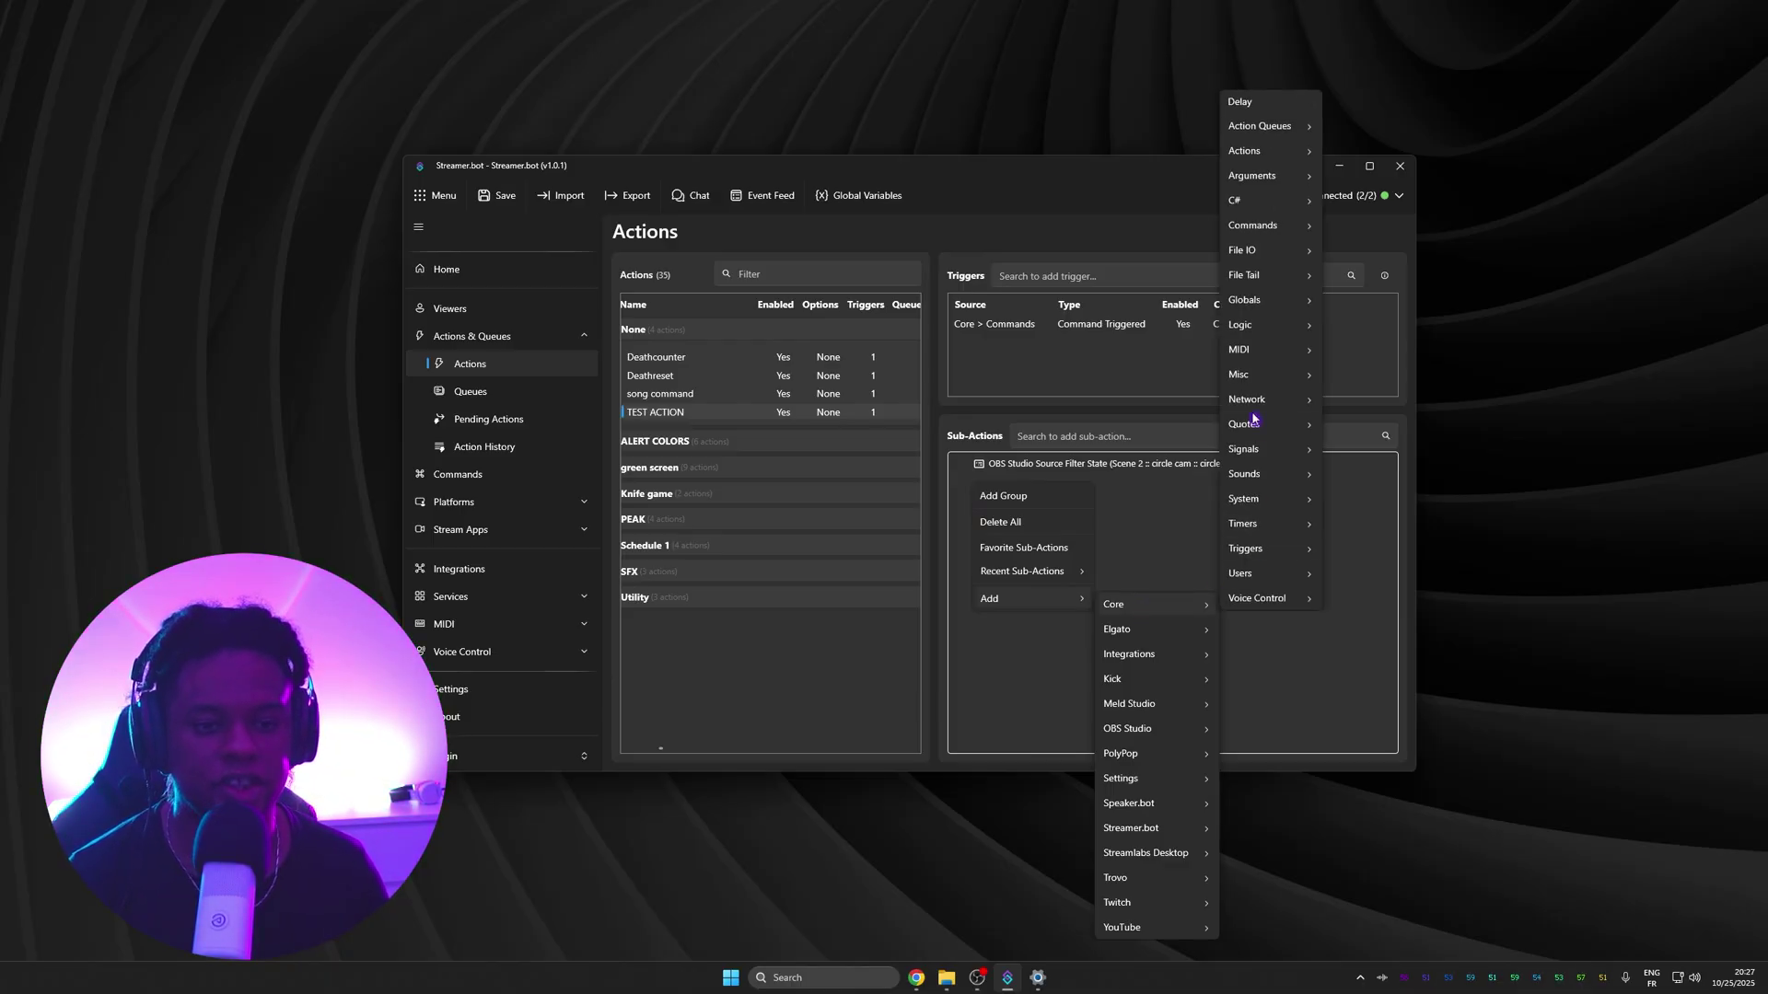
{"action": "mouse_move", "coordinate": [1278, 500]}
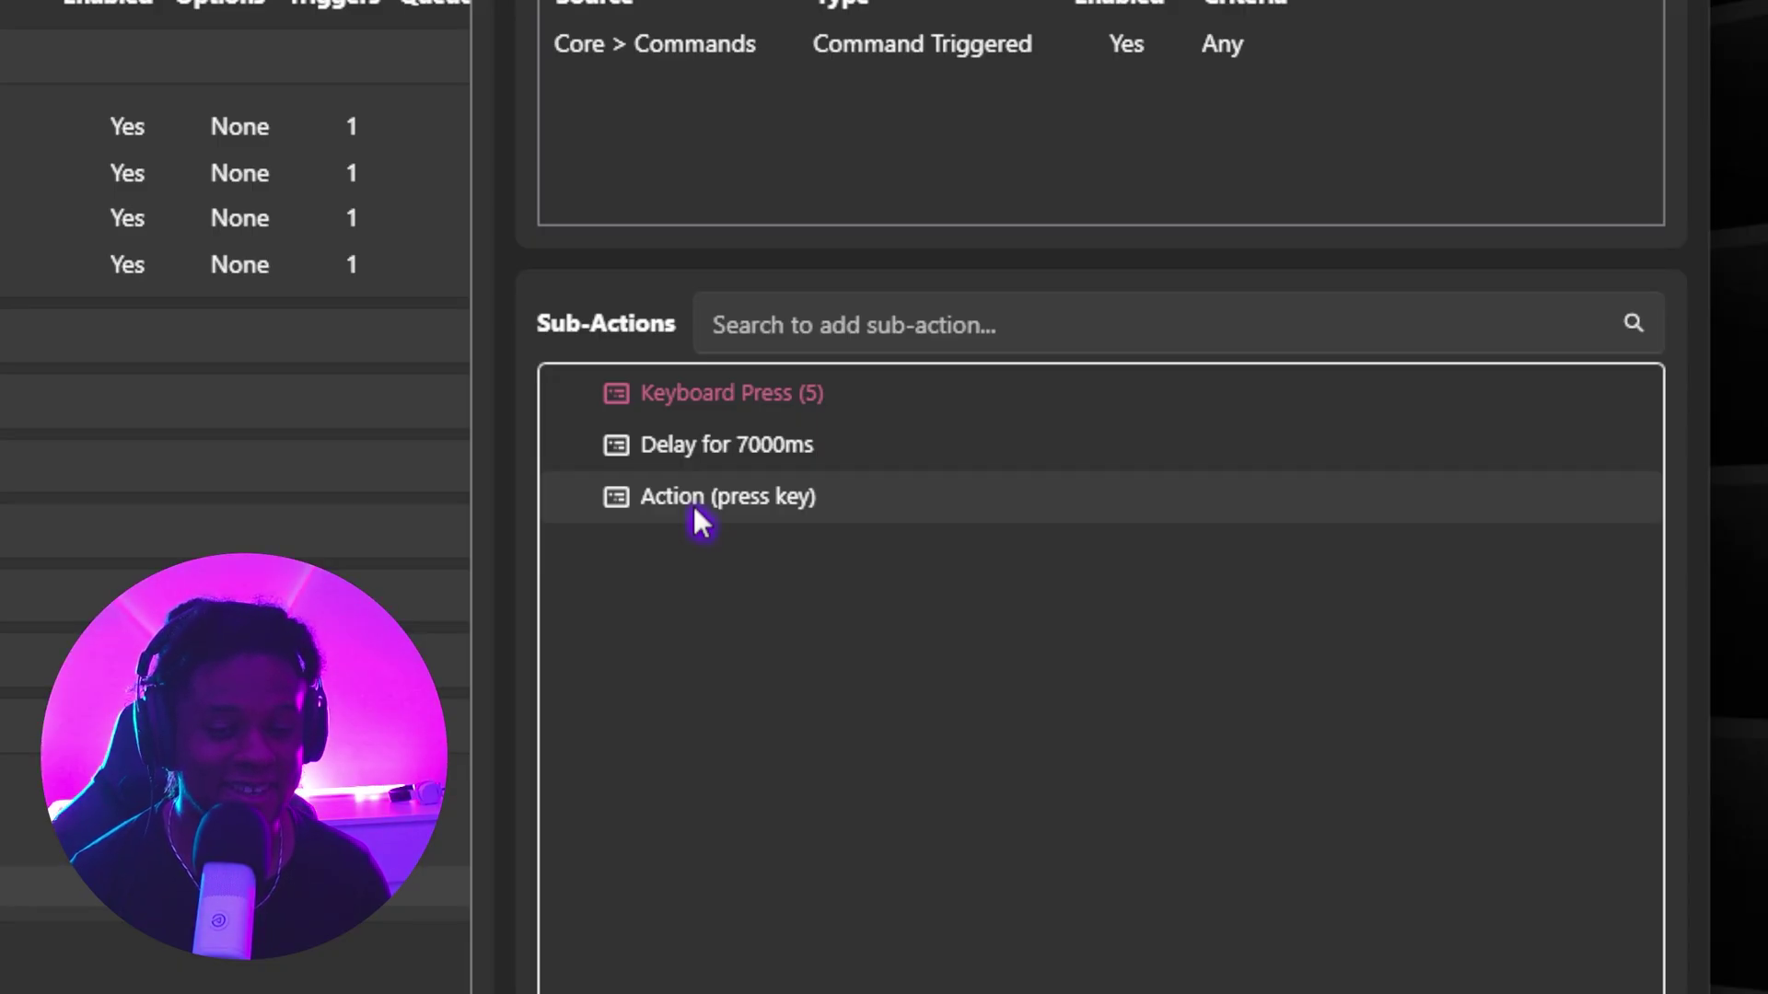
- Examine the key and modifier settings of the Keyboard Press (5) sub-action and the available sub-action options without changing anything
{"action": "double_click", "coordinate": [747, 405]}
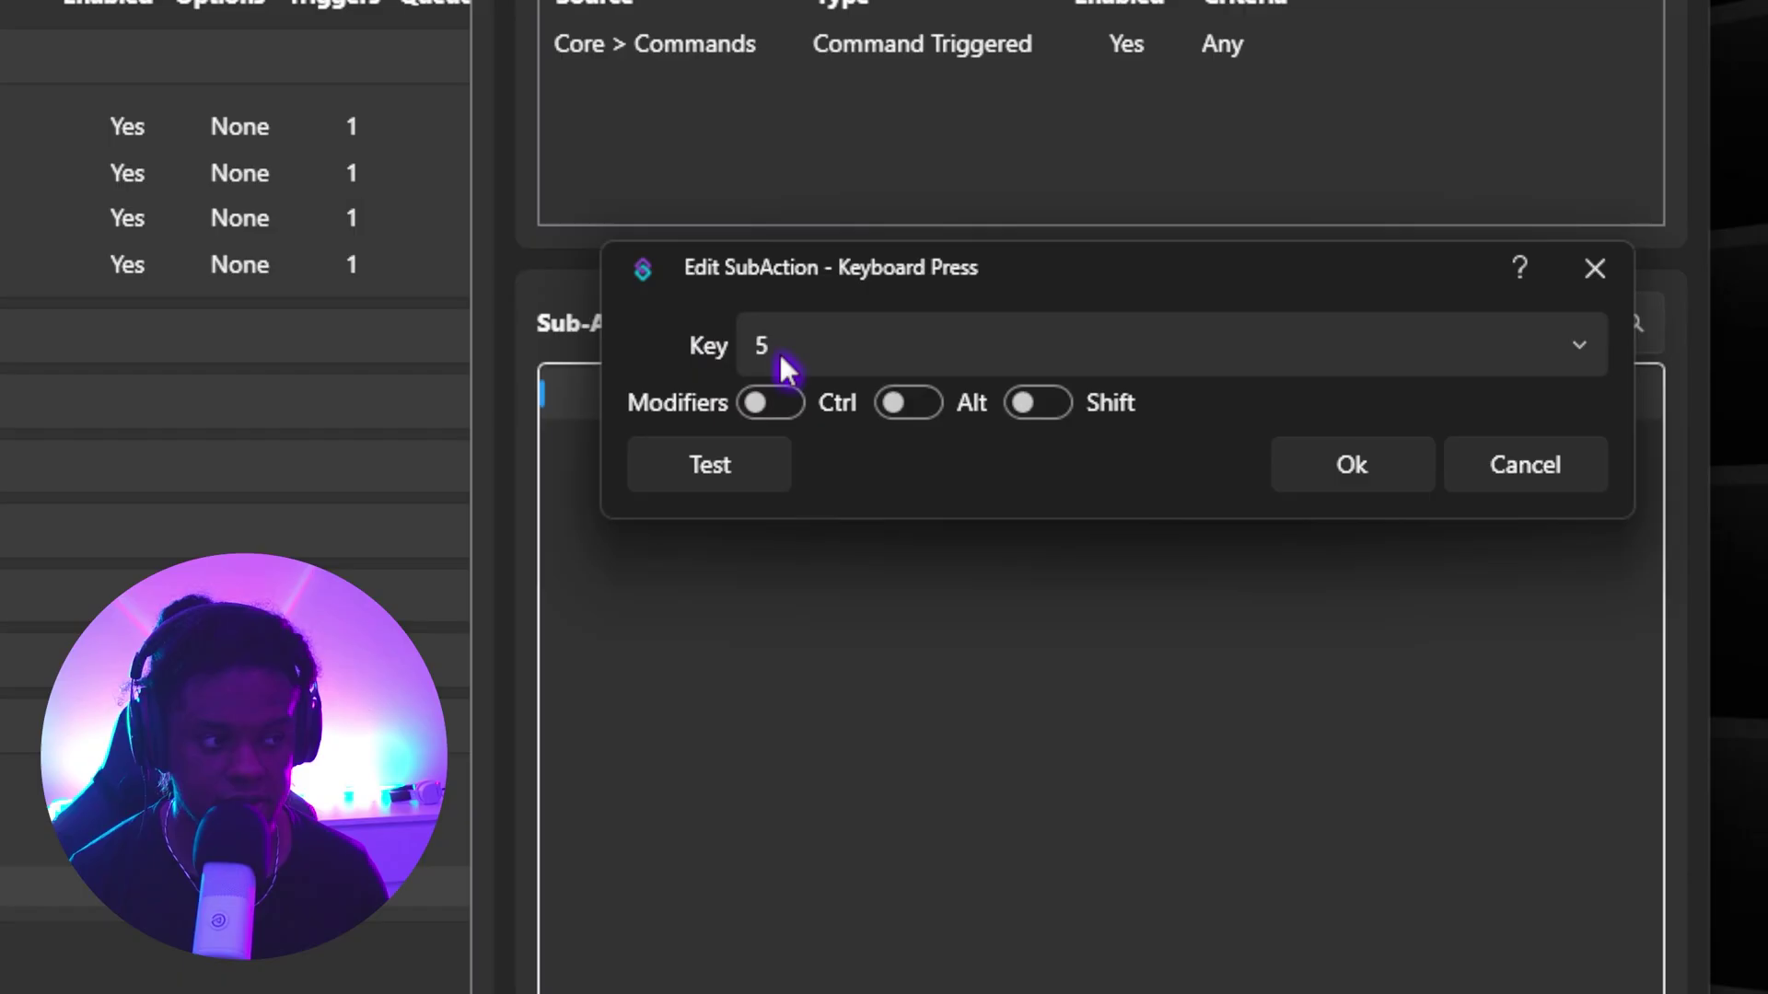
{"action": "left_click", "coordinate": [1510, 474]}
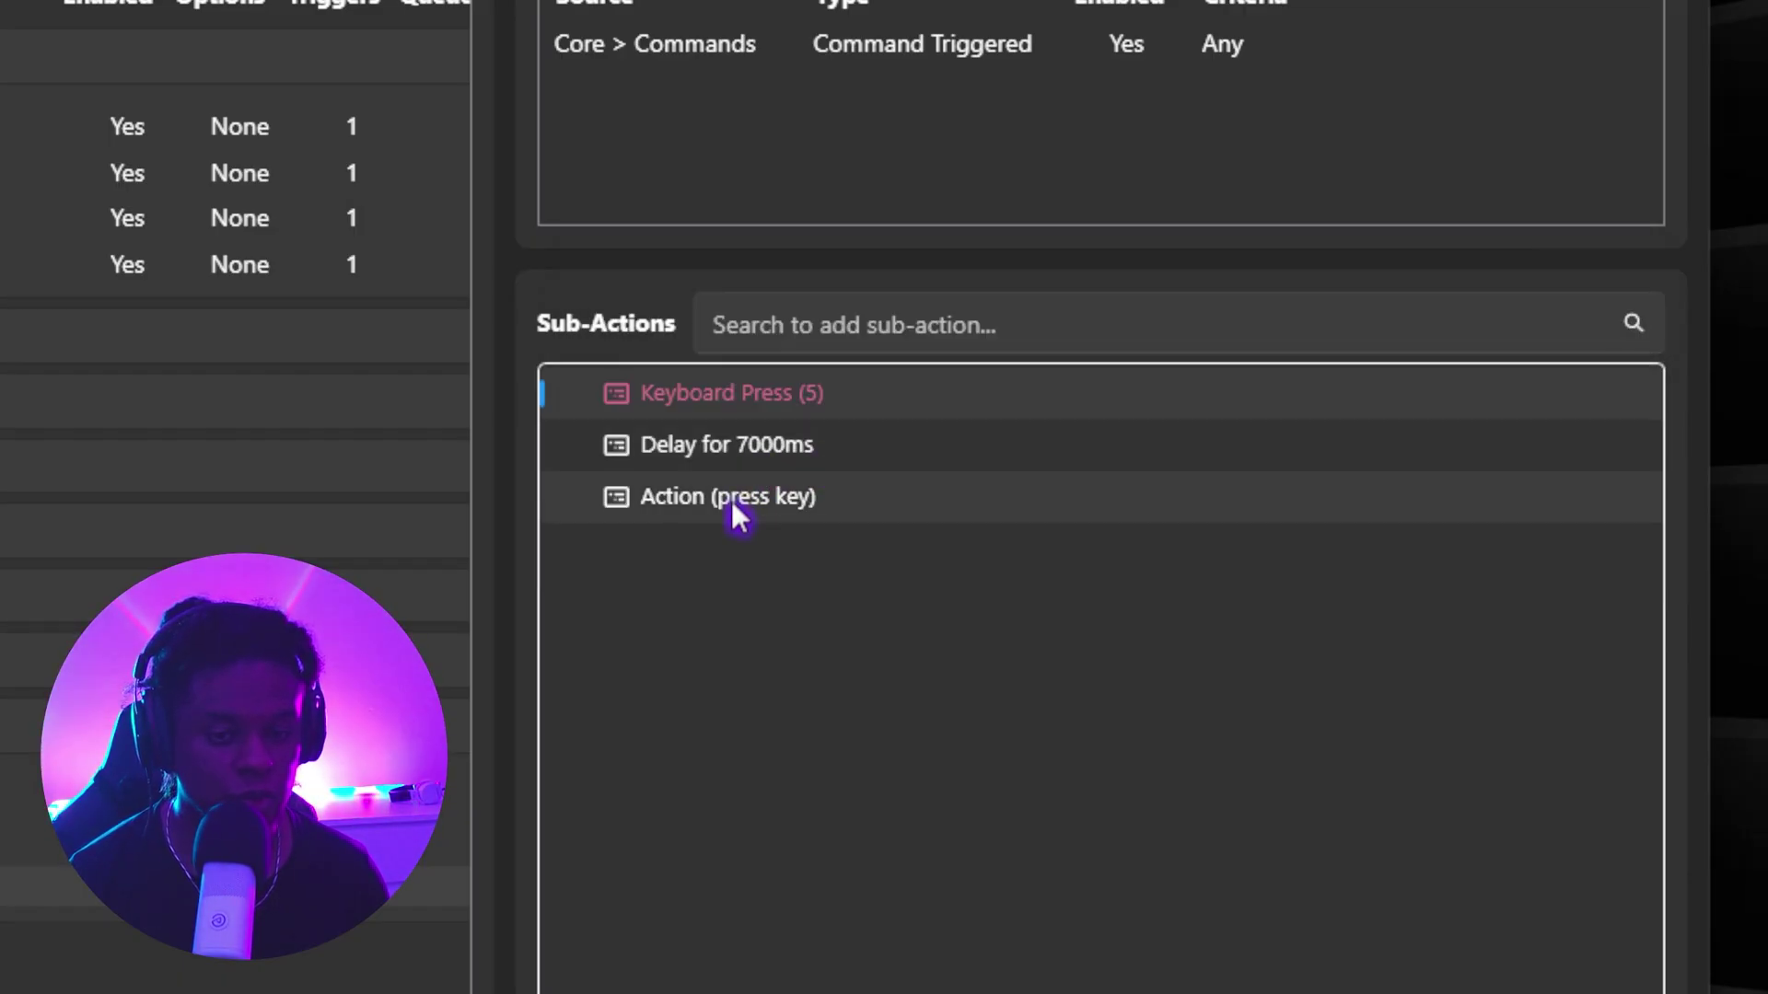
{"action": "left_click", "coordinate": [734, 503]}
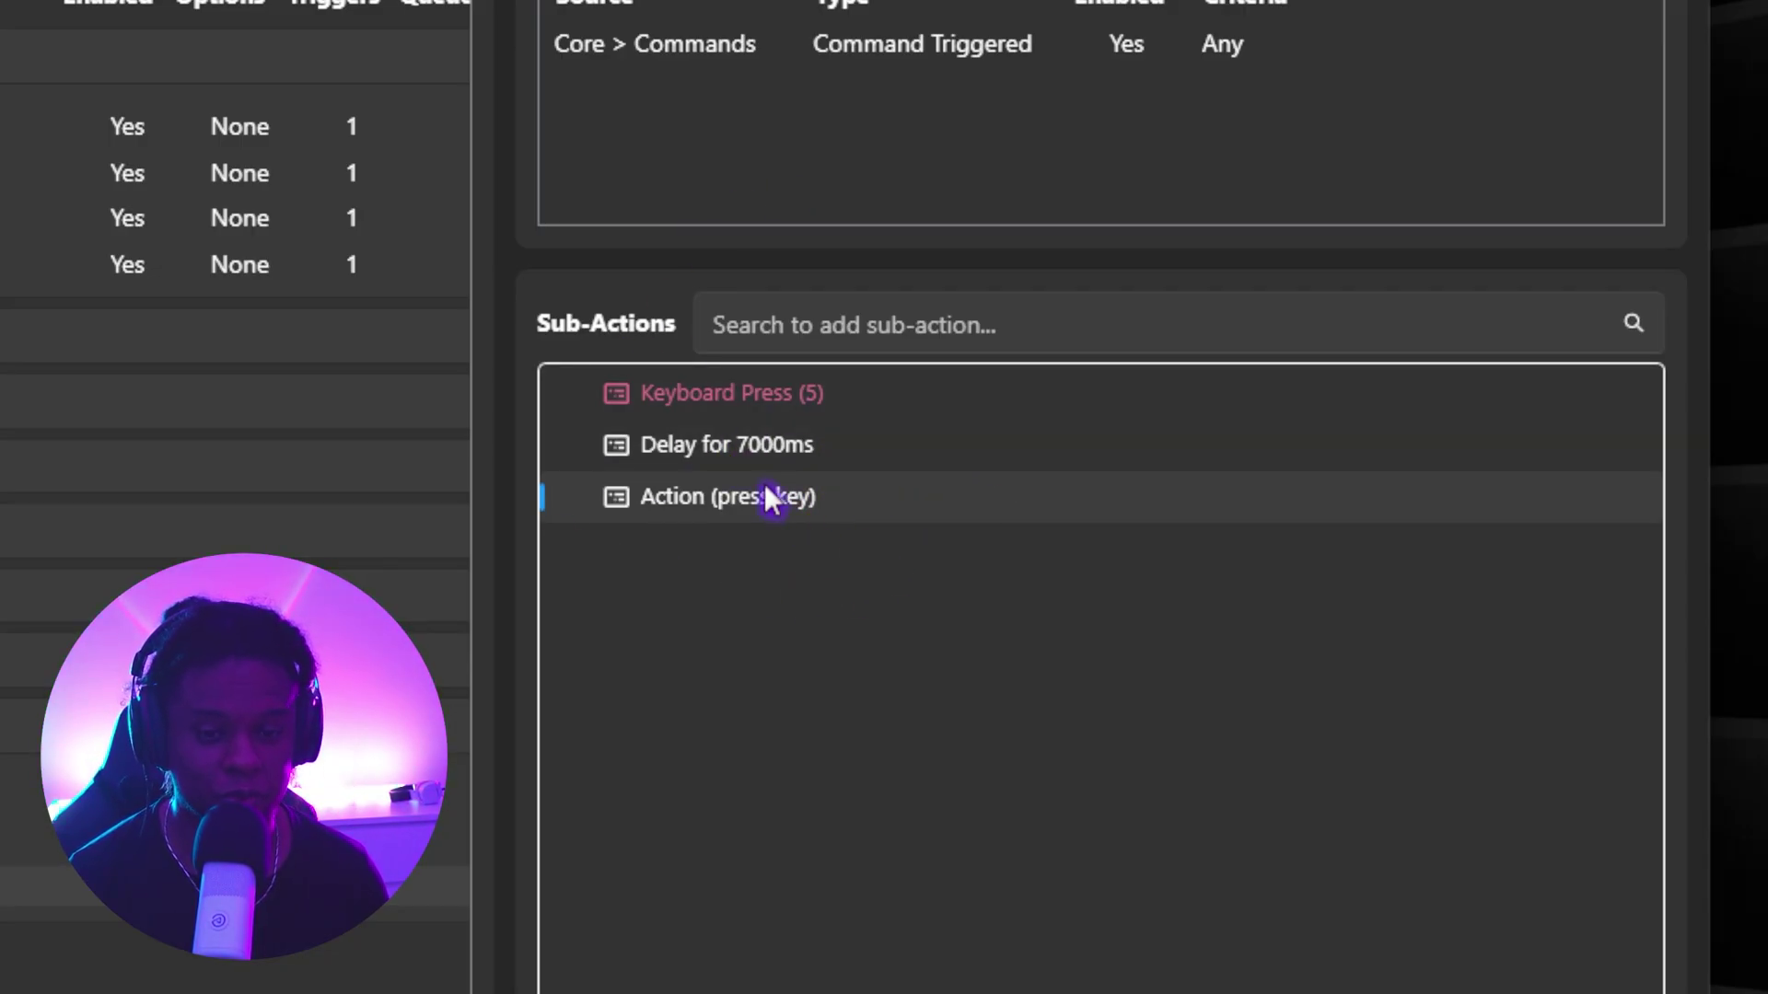
{"action": "right_click", "coordinate": [710, 399]}
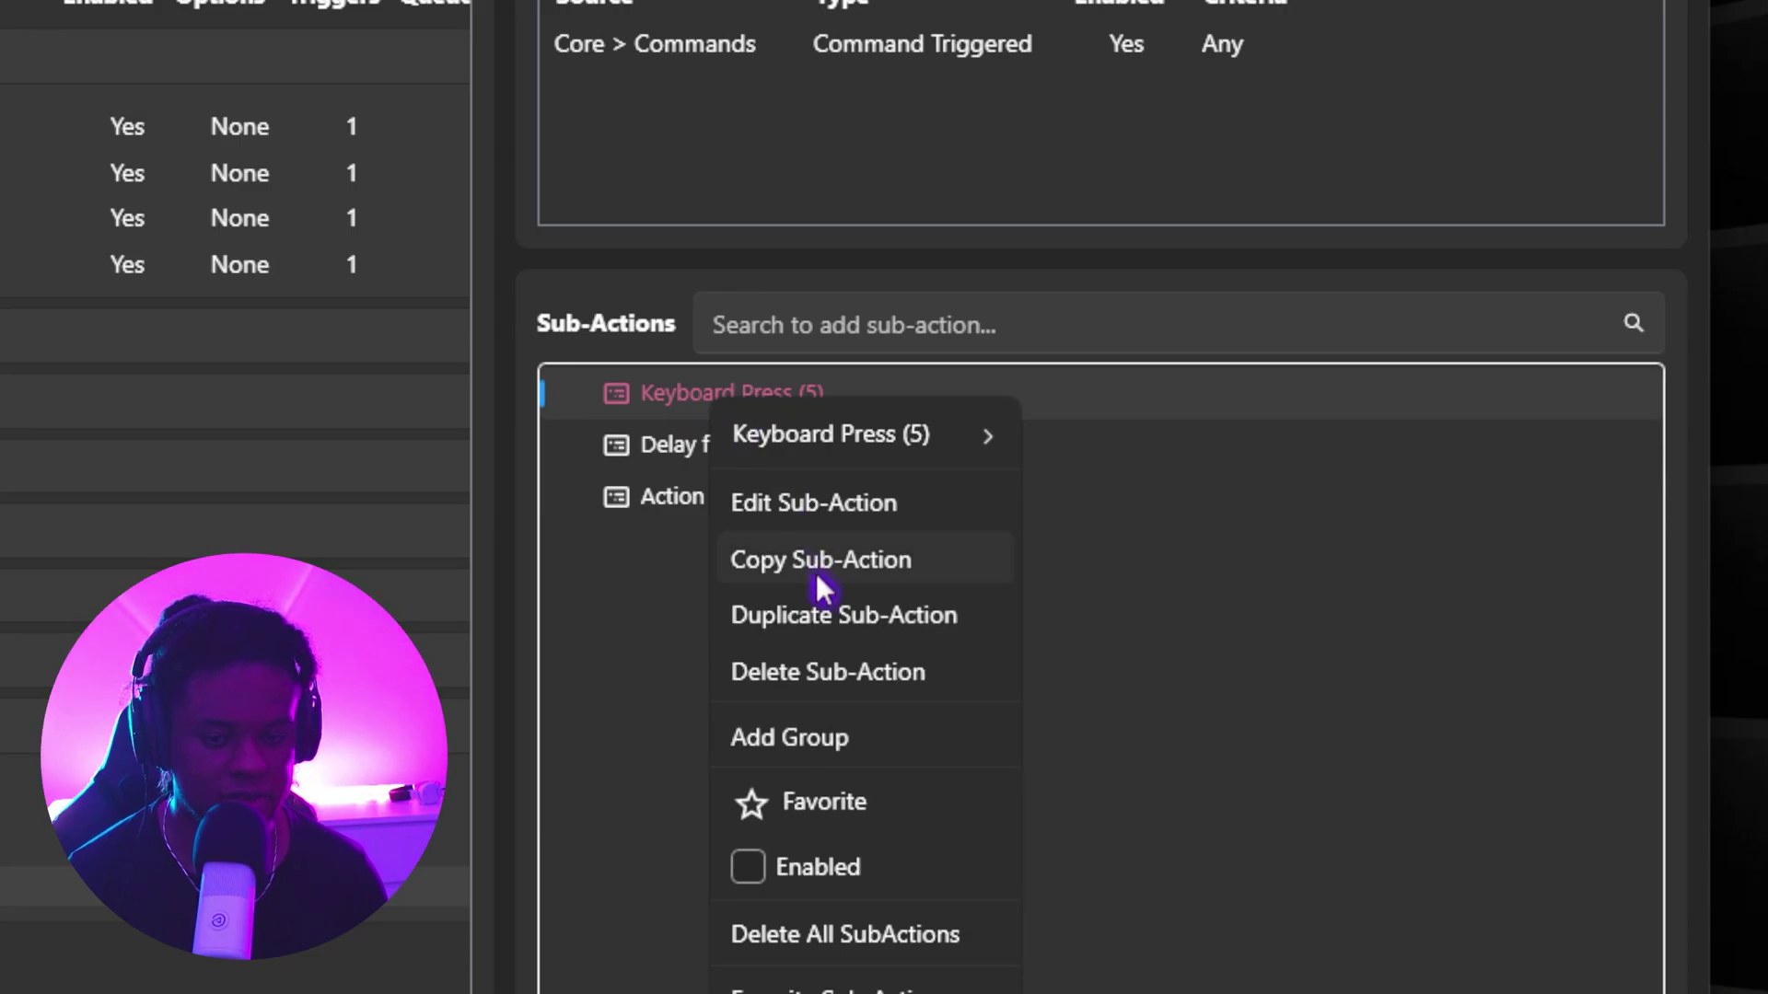
{"action": "key", "text": "Escape"}
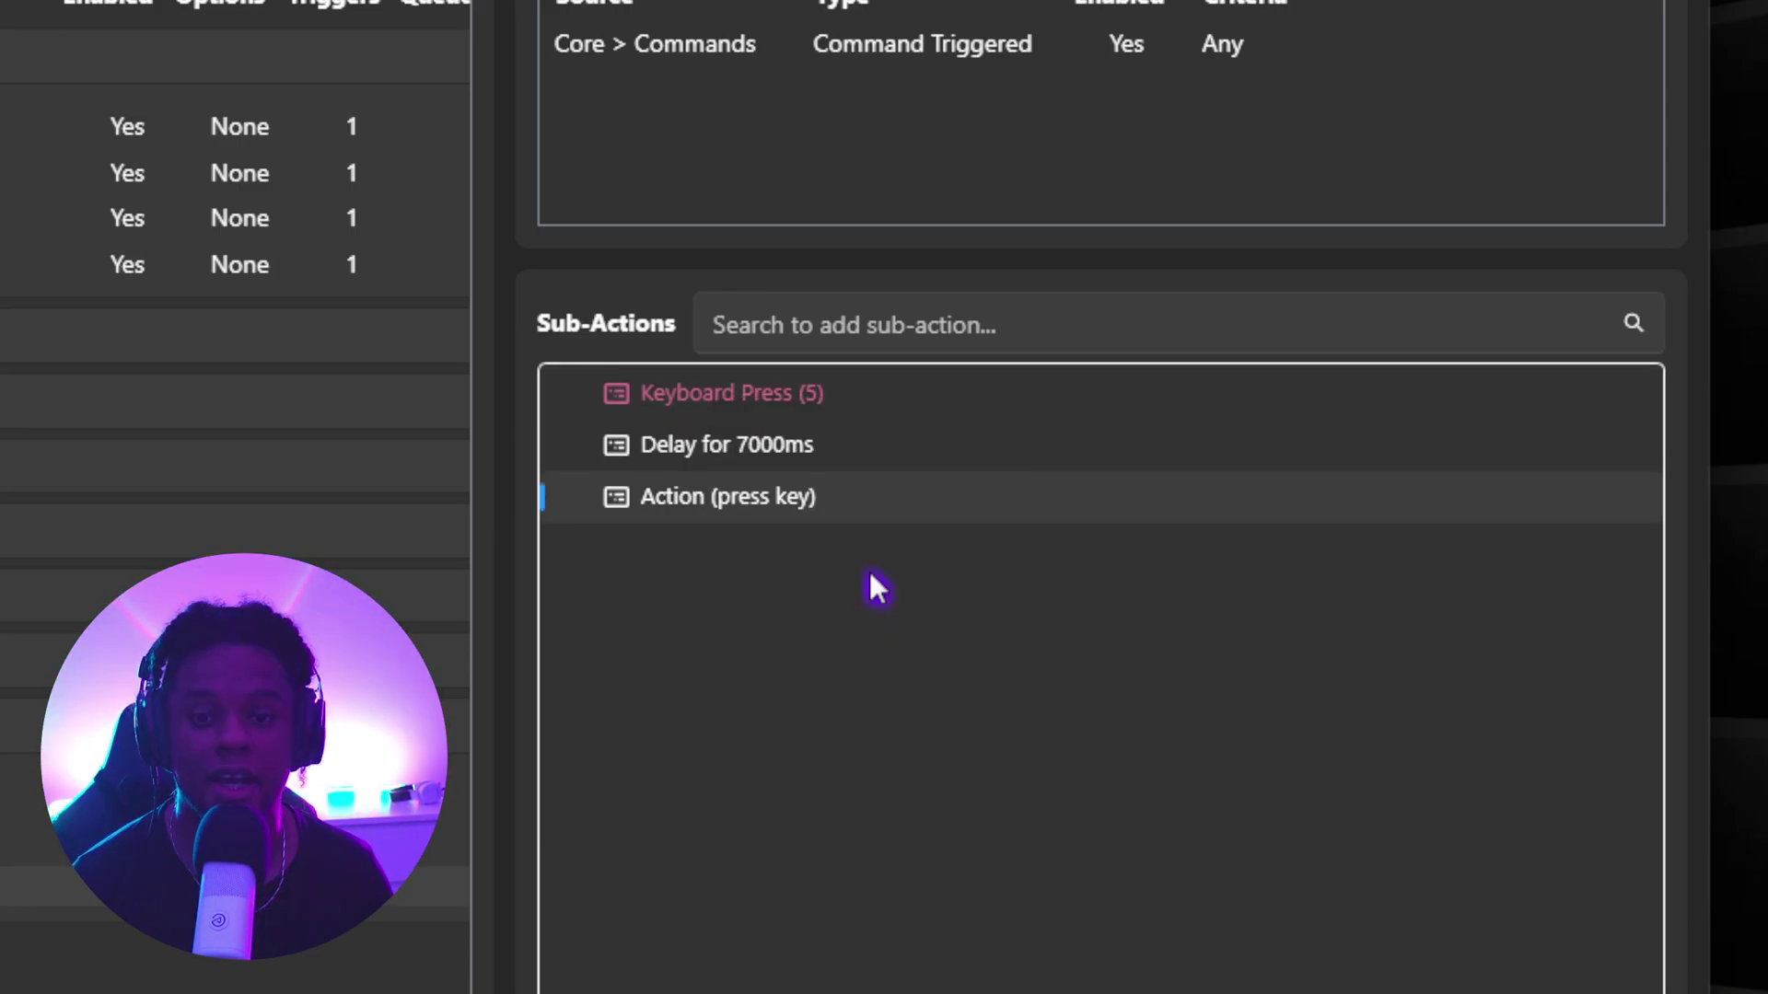